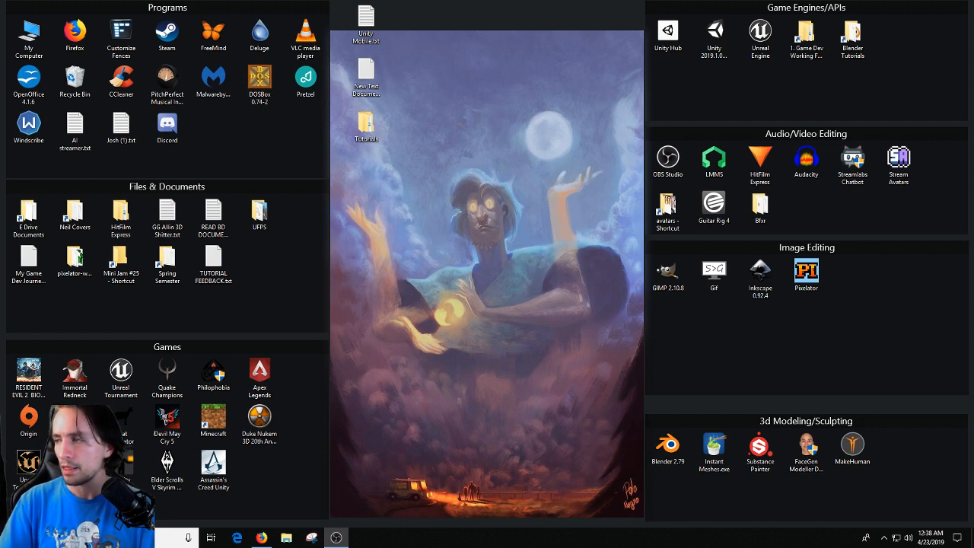
Launch Blender 2.79 from the desktop and dismiss its splash screen.
{"action": "left_click", "coordinate": [675, 449]}
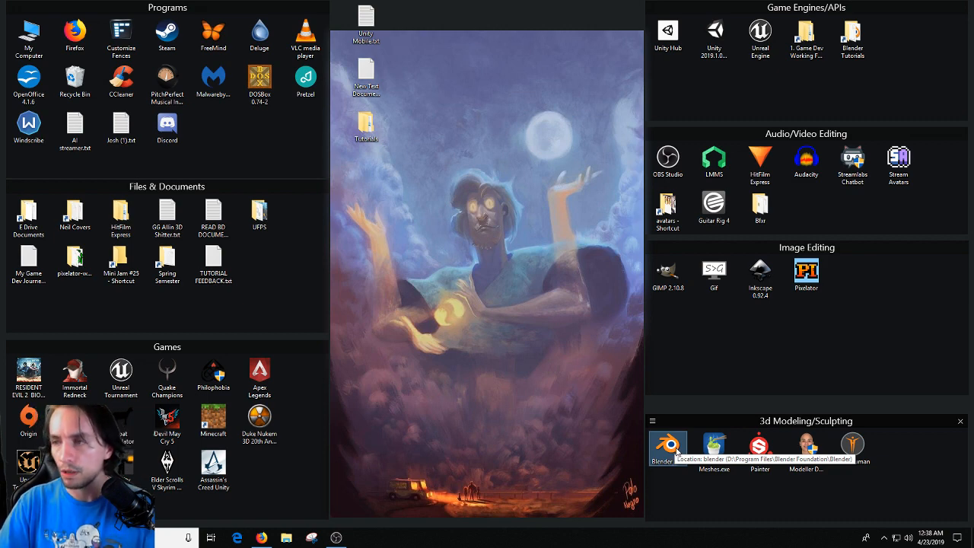
{"action": "double_click", "coordinate": [669, 448]}
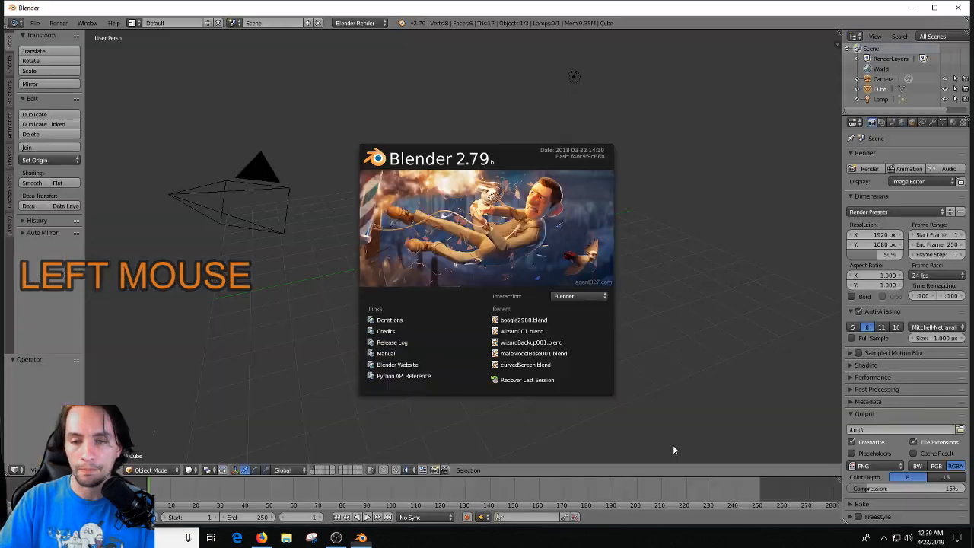
{"action": "left_click", "coordinate": [681, 226]}
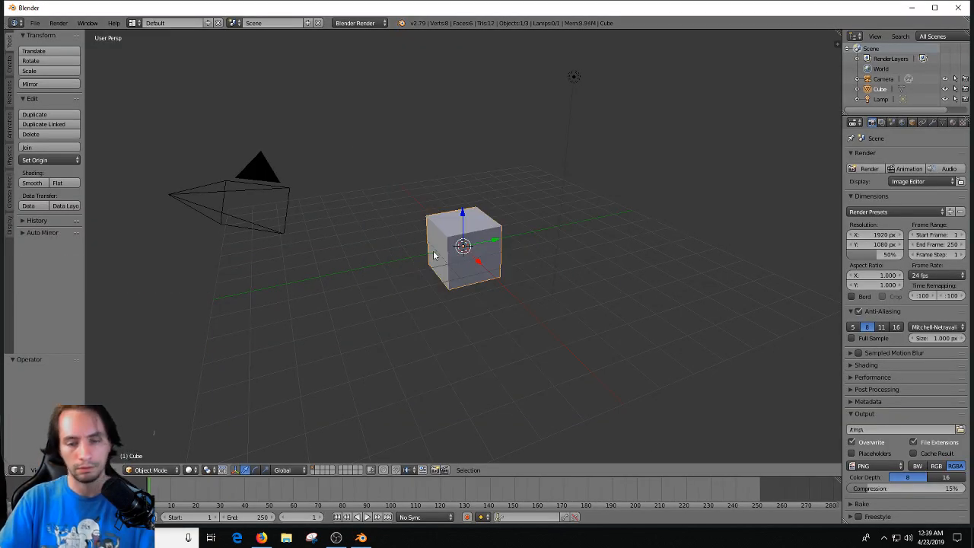
Delete the default cube, camera and lamp to empty the scene.
{"action": "key", "text": "x"}
{"action": "left_click", "coordinate": [406, 252]}
{"action": "left_click_drag", "start_coordinate": [148, 278], "coordinate": [685, 38]}
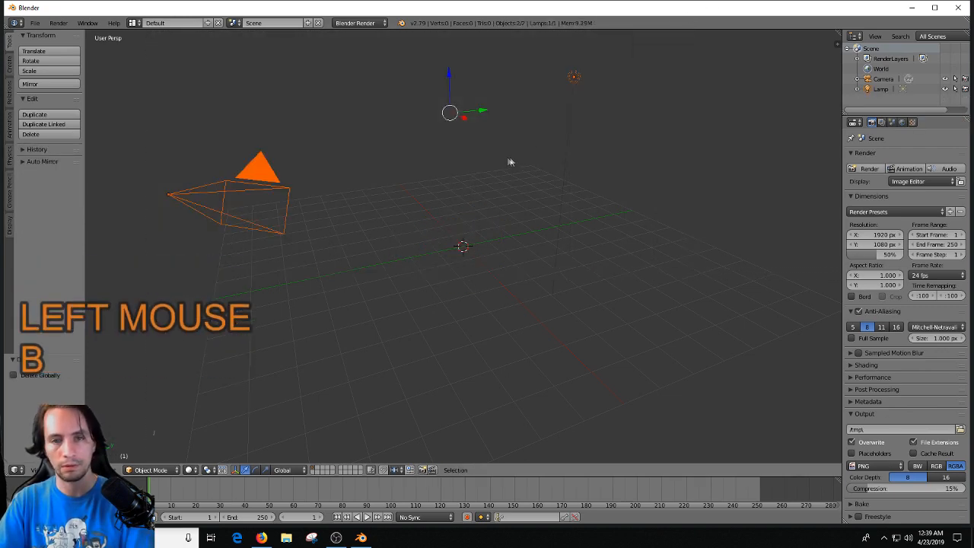
{"action": "key", "text": "x"}
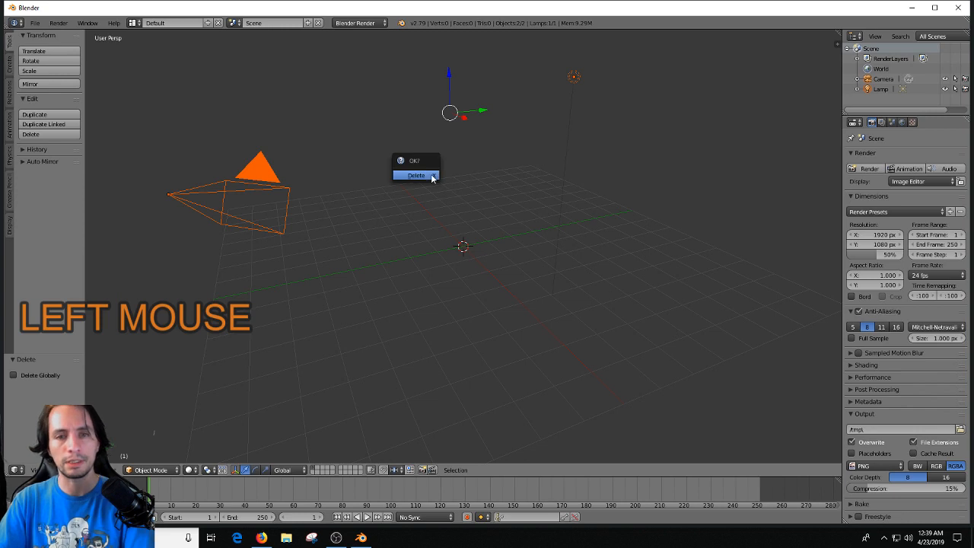
{"action": "left_click", "coordinate": [433, 174]}
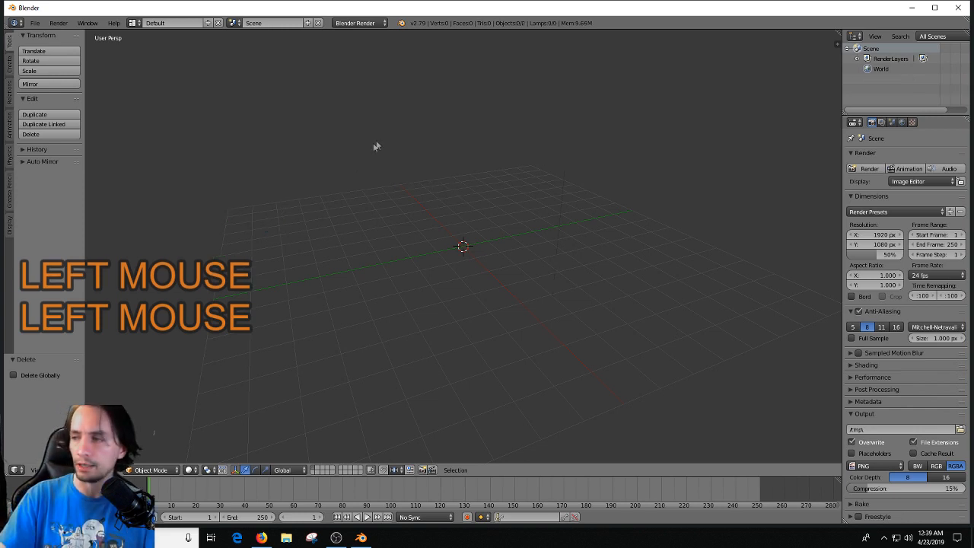
{"action": "left_click", "coordinate": [32, 23]}
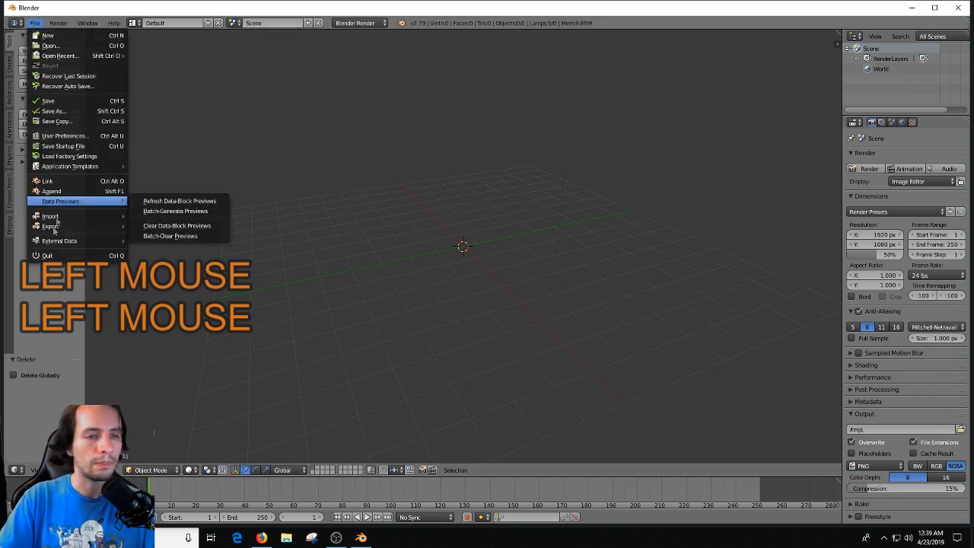
{"action": "mouse_move", "coordinate": [60, 217]}
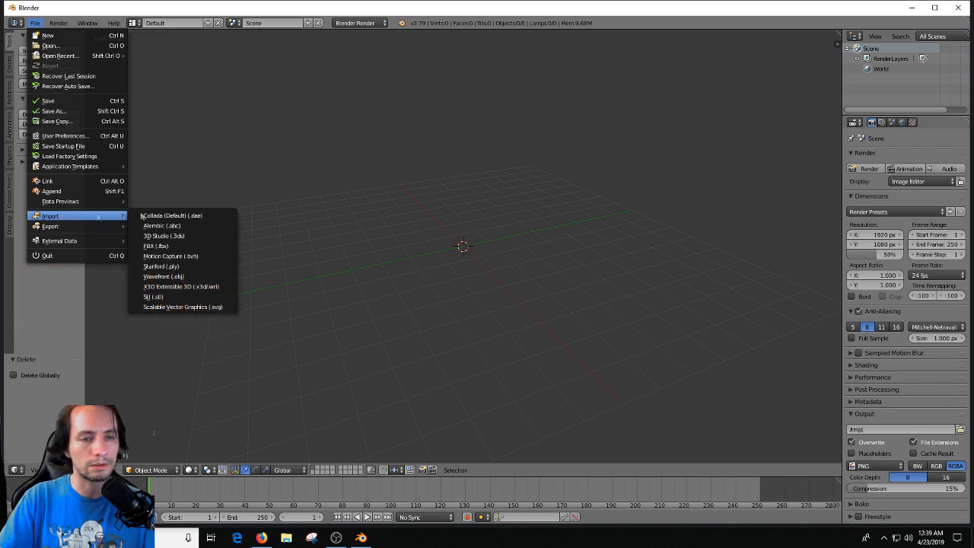
{"action": "left_click", "coordinate": [154, 246]}
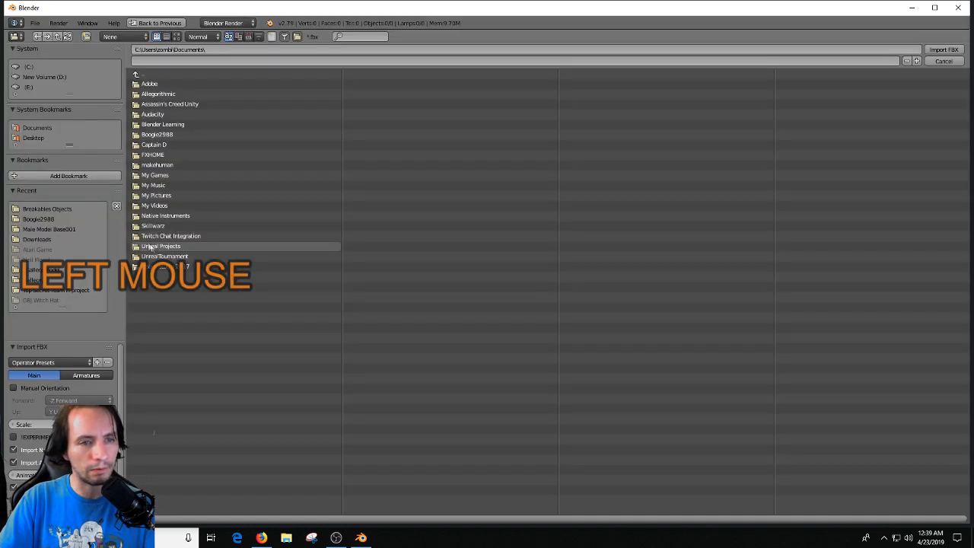
{"action": "left_click", "coordinate": [53, 209]}
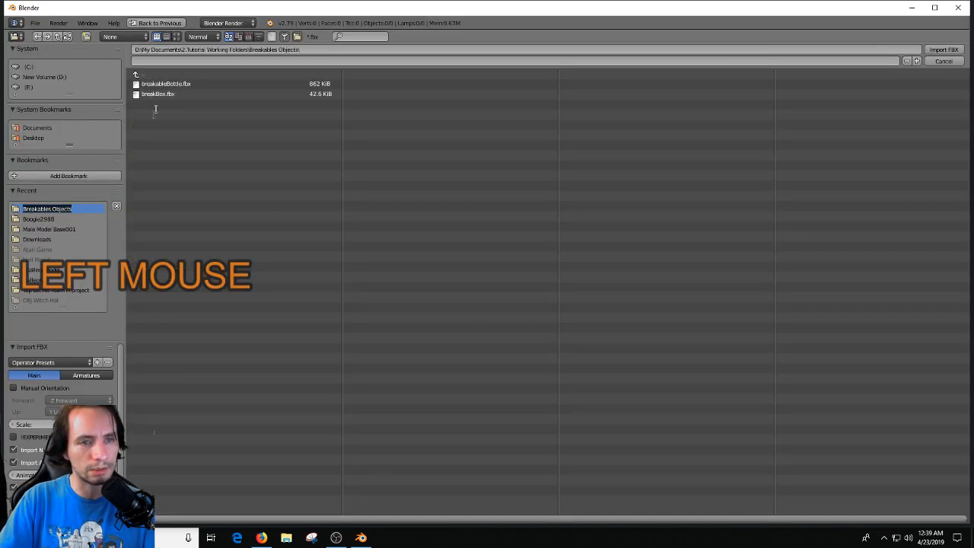
{"action": "left_click", "coordinate": [174, 85]}
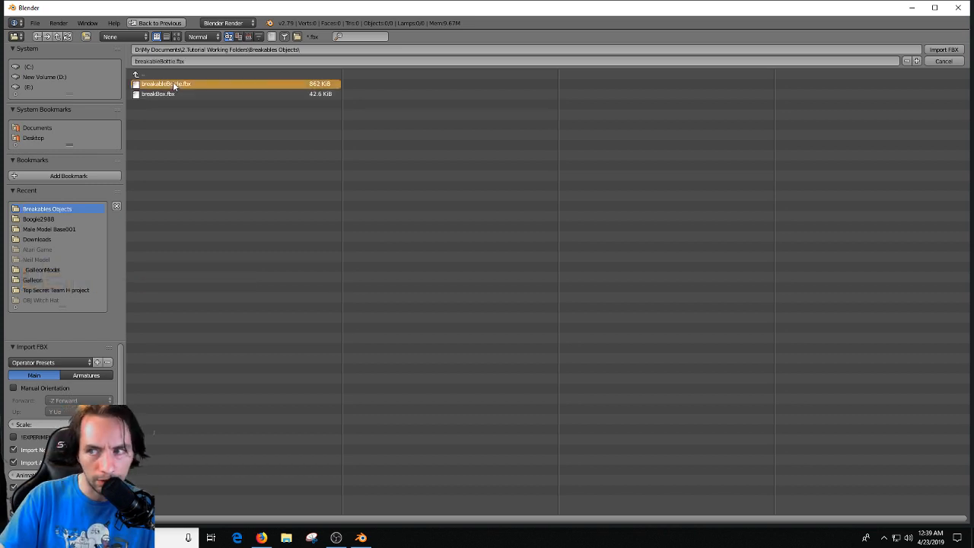
{"action": "left_click", "coordinate": [944, 61]}
Import the Wavefront model beerbottle_belgian.obj from the Breakables Objects folder.
{"action": "left_click", "coordinate": [35, 23]}
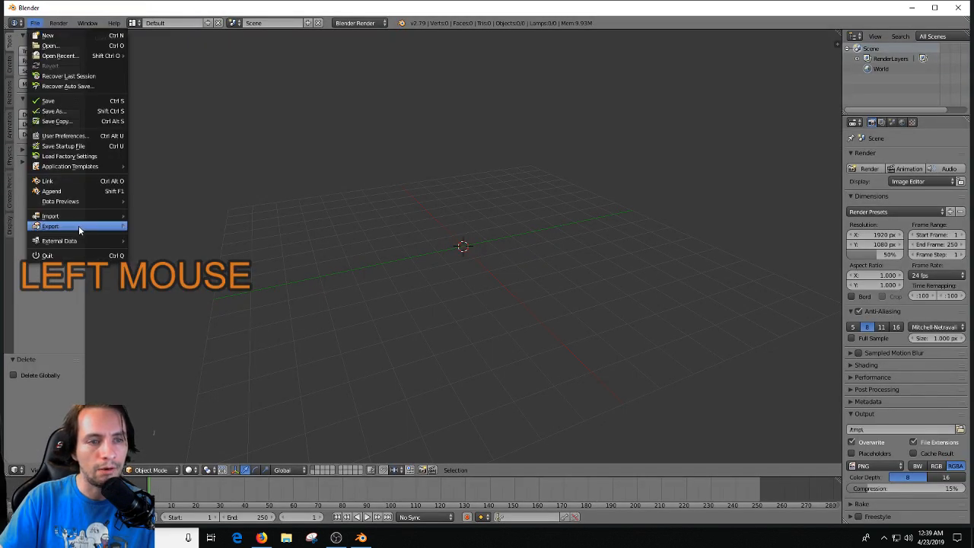
{"action": "mouse_move", "coordinate": [83, 218]}
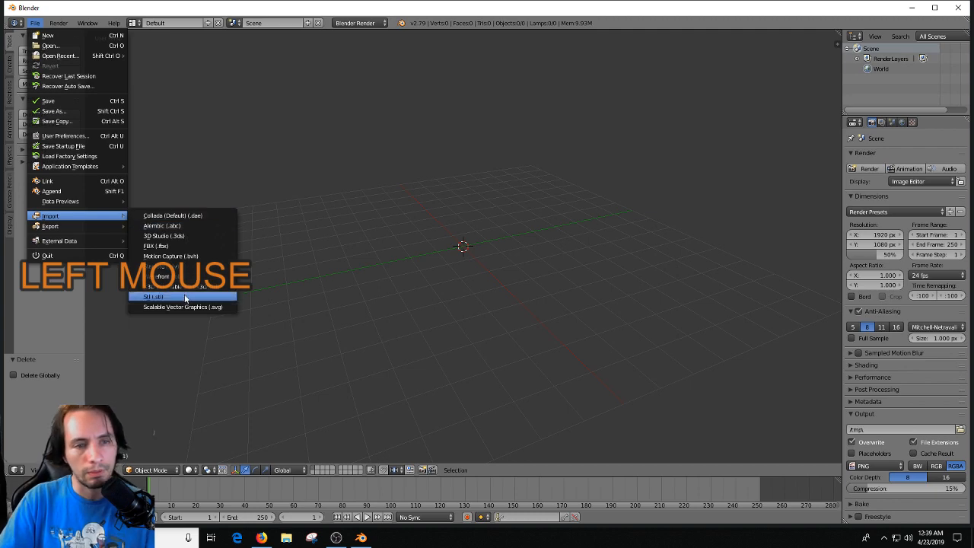
{"action": "left_click", "coordinate": [180, 248]}
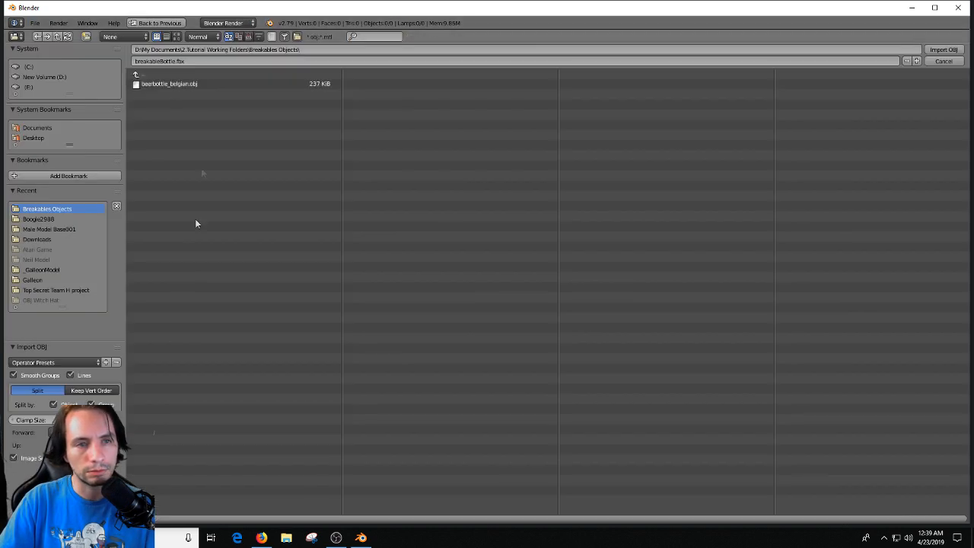
{"action": "double_click", "coordinate": [189, 84]}
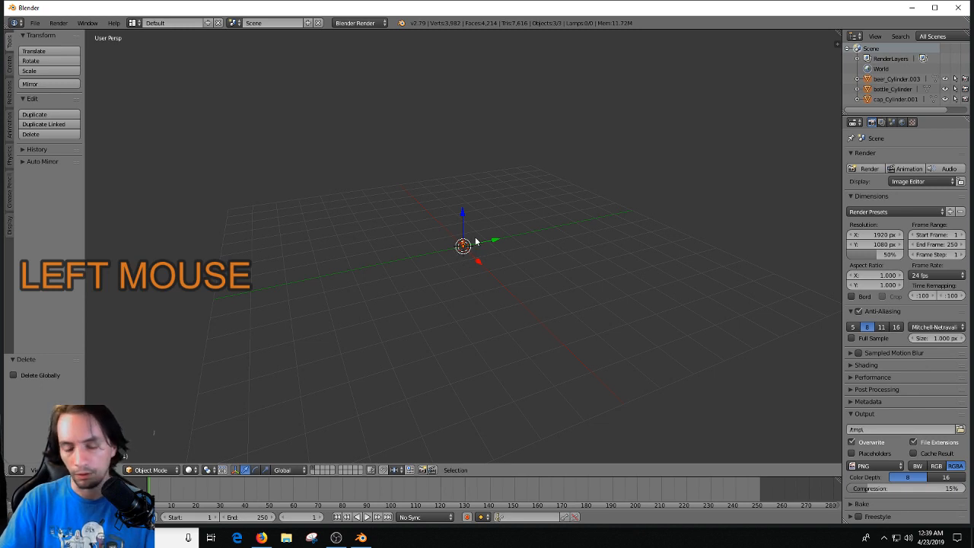
Scale the imported bottle parts up uniformly by a factor of about 21.
{"action": "key", "text": "s"}
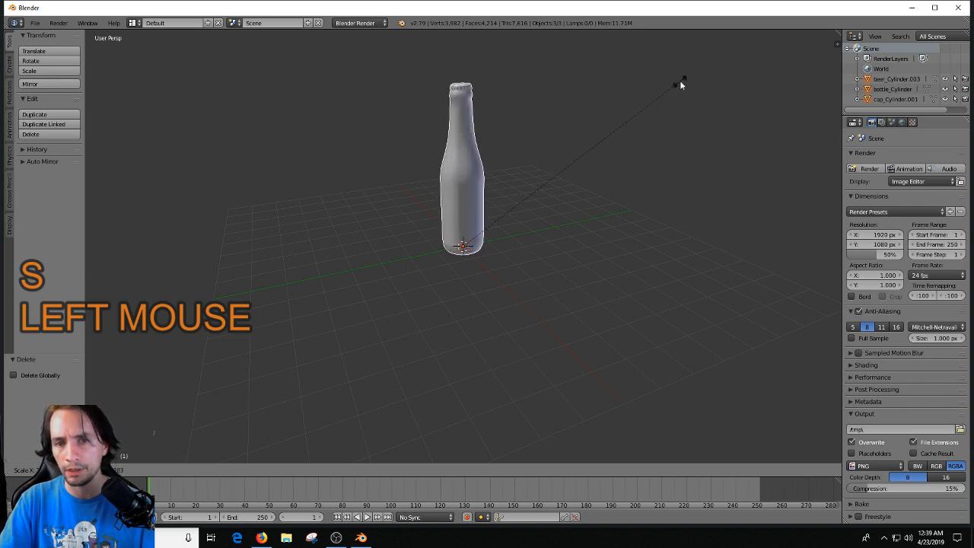
{"action": "left_click", "coordinate": [676, 87]}
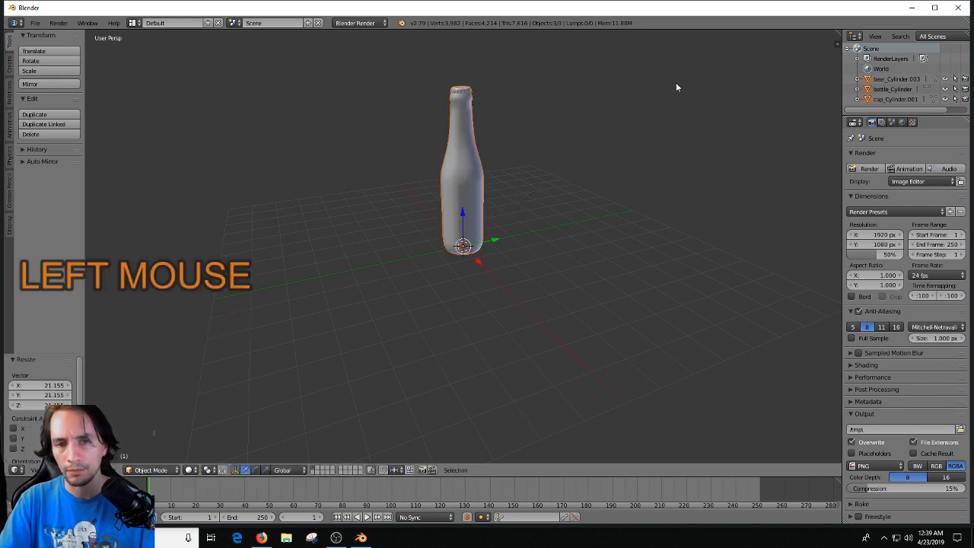
{"action": "right_click", "coordinate": [561, 146]}
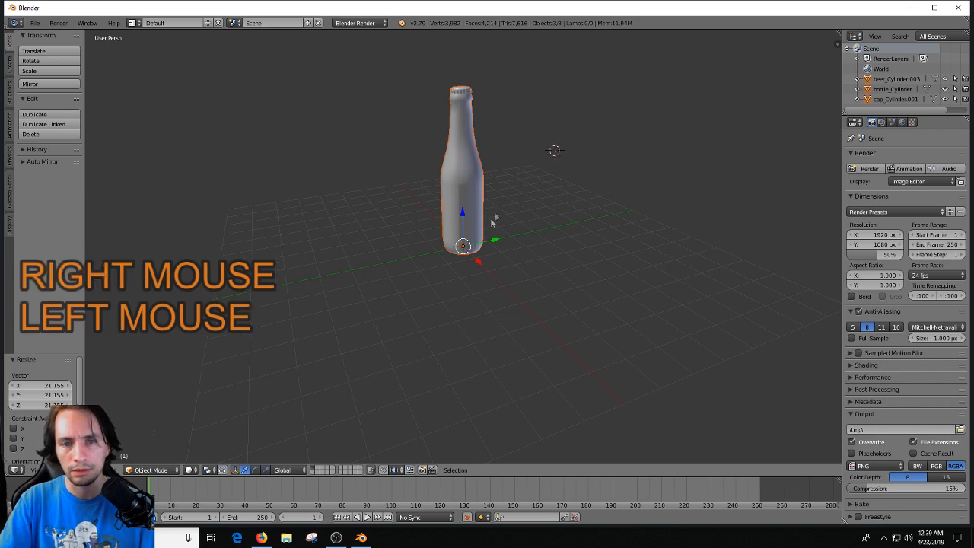
{"action": "left_click", "coordinate": [465, 264]}
Set the view to front orthographic and select only the bottle_Cylinder object.
{"action": "middle_click_drag", "start_coordinate": [470, 284], "coordinate": [480, 198]}
{"action": "scroll", "coordinate": [478, 179], "scroll_direction": "up", "scroll_amount": 2}
{"action": "scroll", "coordinate": [478, 183], "scroll_direction": "down", "scroll_amount": 2}
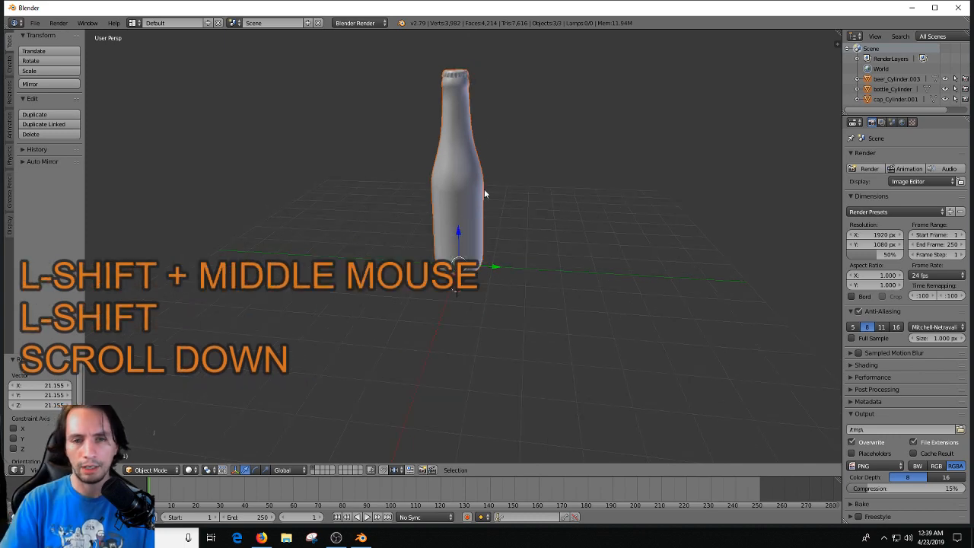
{"action": "key", "text": "KP_1"}
{"action": "key", "text": "KP_5"}
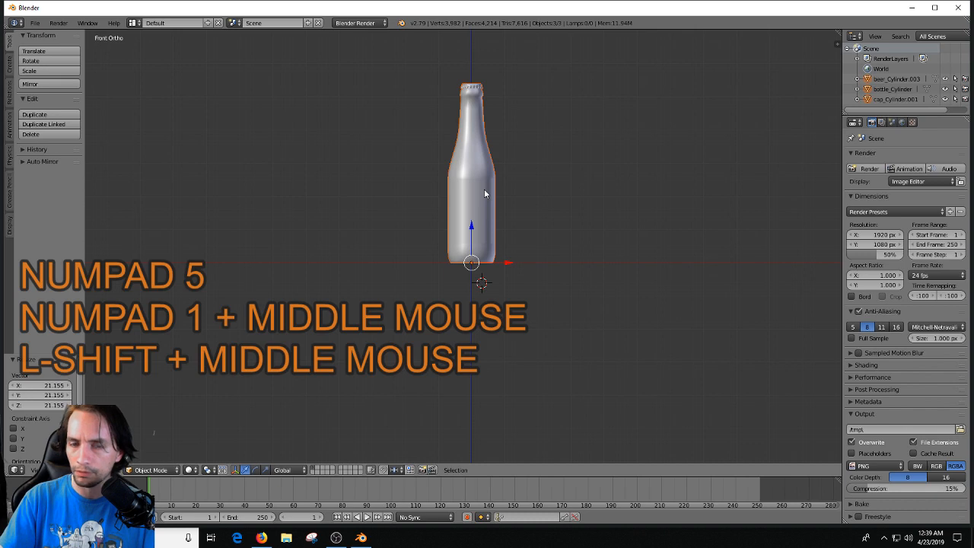
{"action": "left_click", "coordinate": [481, 187]}
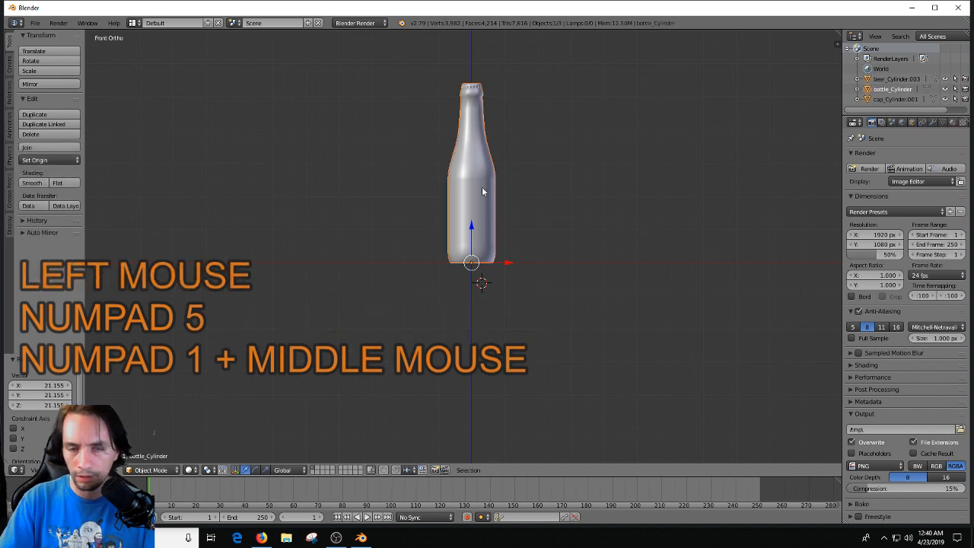
Enable the Object: Cell Fracture add-on in the user preferences and close the preferences window.
{"action": "left_click", "coordinate": [35, 23]}
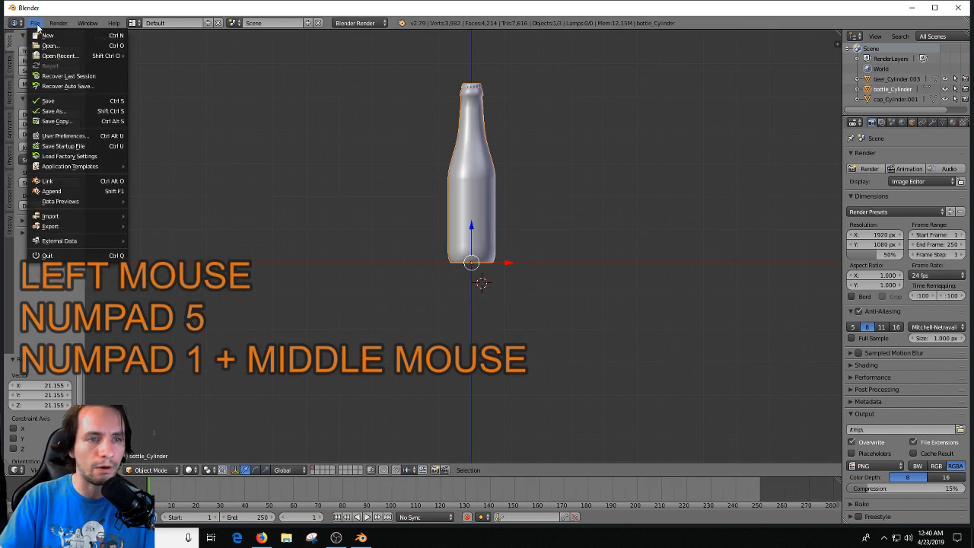
{"action": "left_click", "coordinate": [86, 135]}
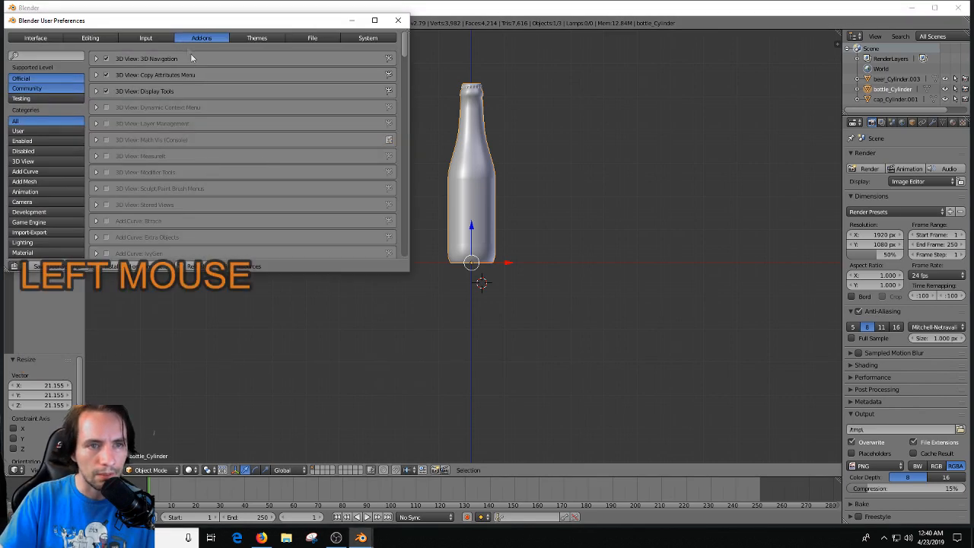
{"action": "left_click", "coordinate": [28, 55]}
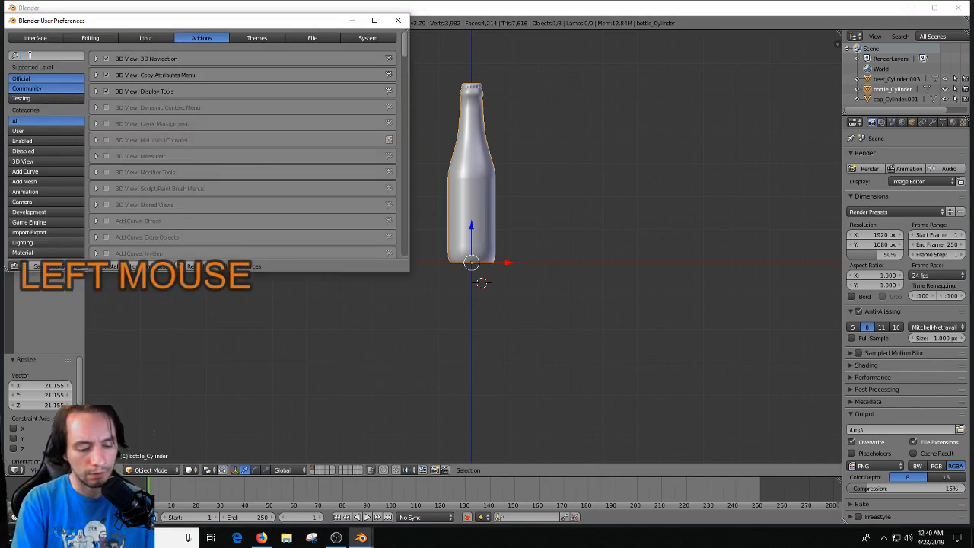
{"action": "type", "text": "cell"}
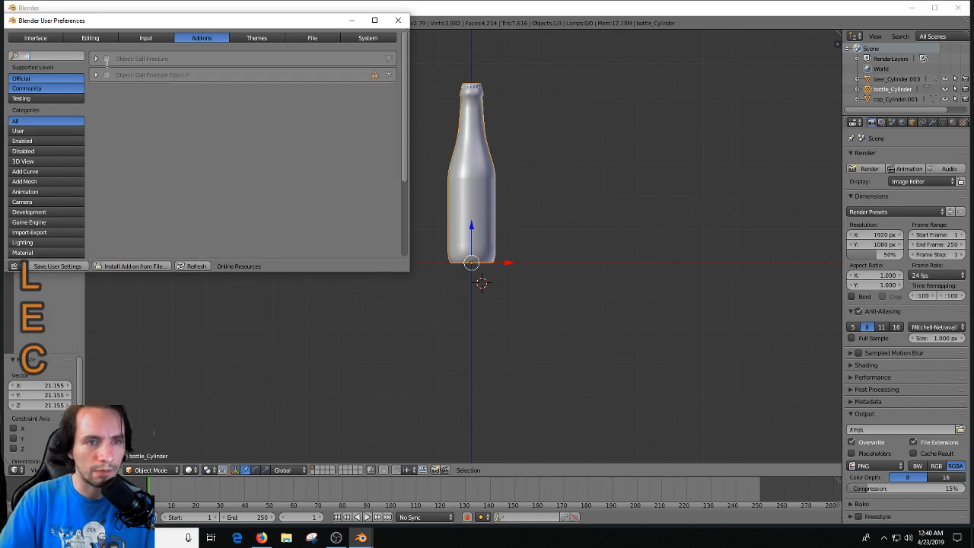
{"action": "left_click", "coordinate": [107, 58]}
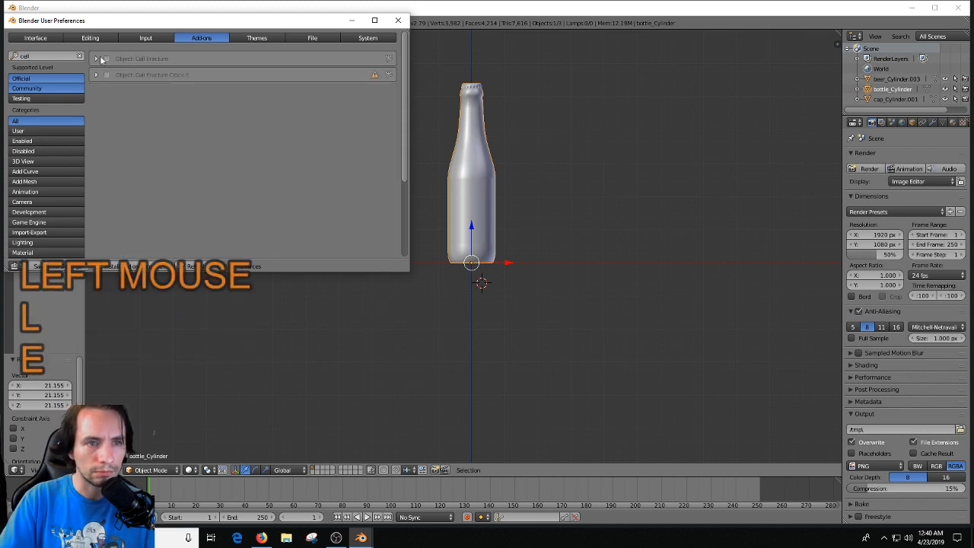
{"action": "left_click", "coordinate": [106, 59]}
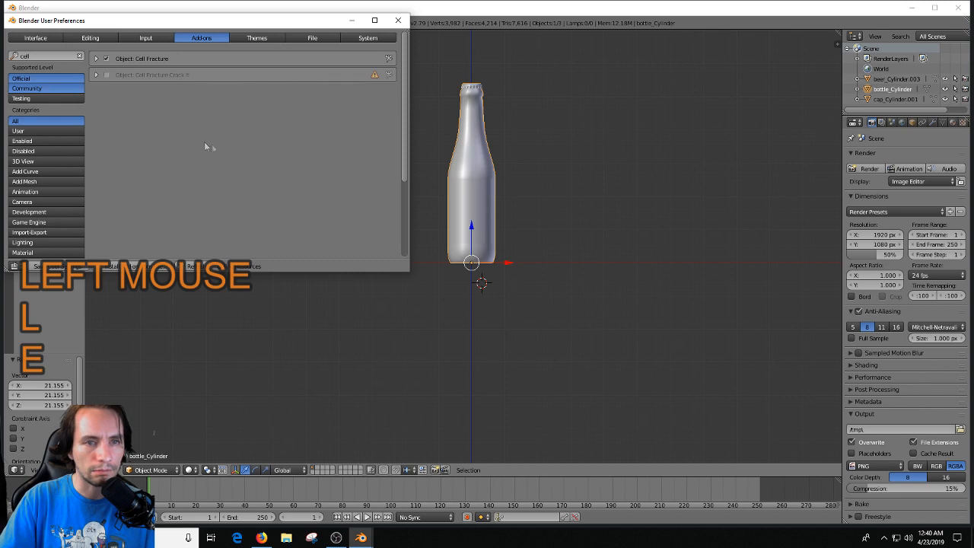
{"action": "left_click", "coordinate": [398, 20]}
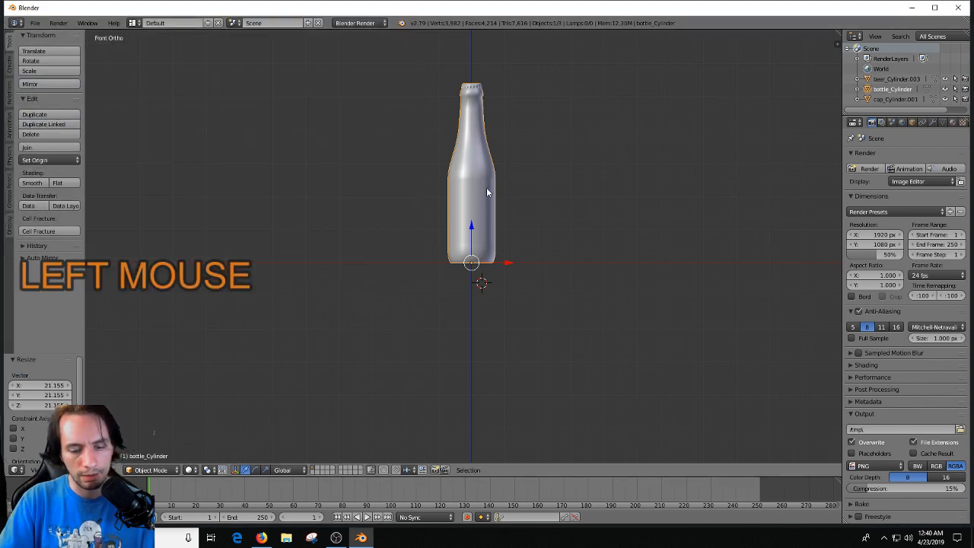
Cell-fracture bottle_Cylinder from its own particles with a source limit of 100, and display the second layer holding the pieces.
{"action": "key", "text": "space"}
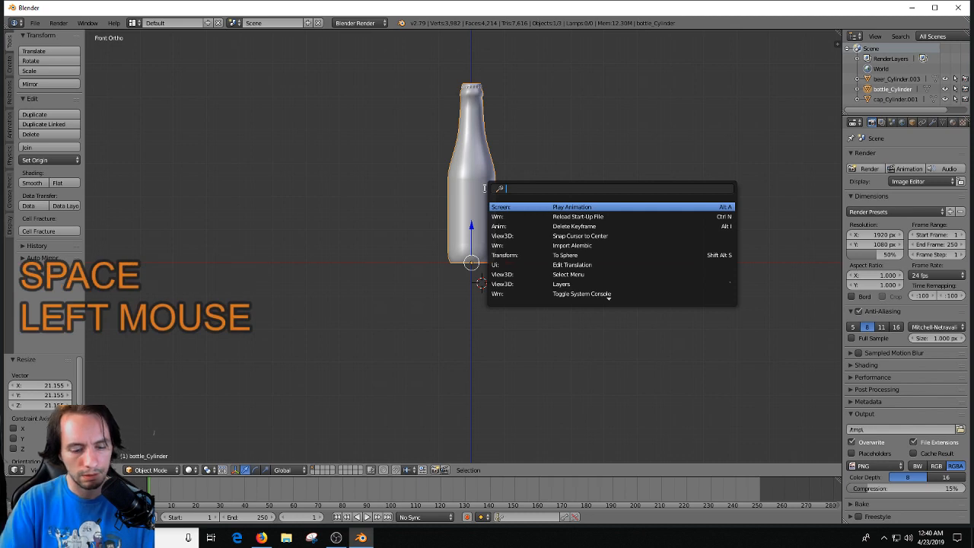
{"action": "type", "text": "cell"}
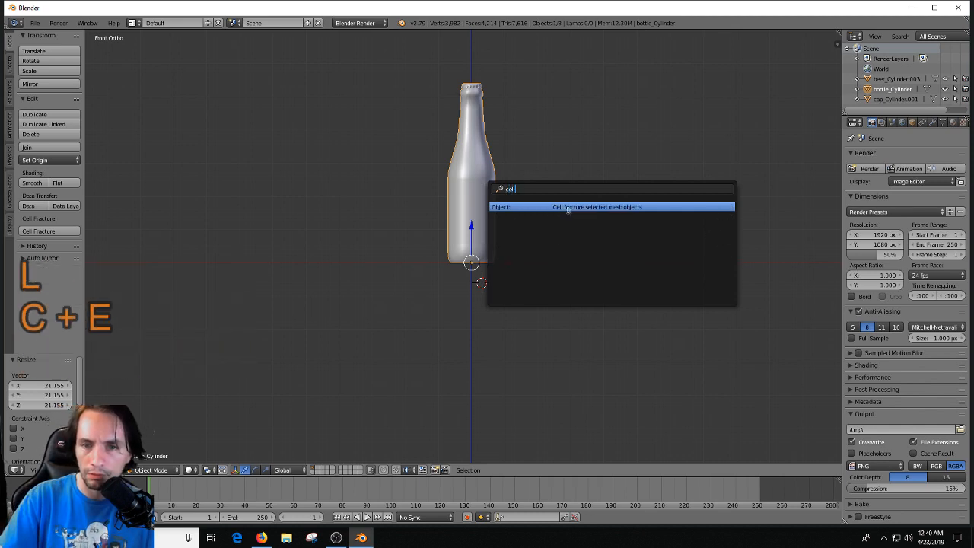
{"action": "left_click", "coordinate": [609, 206]}
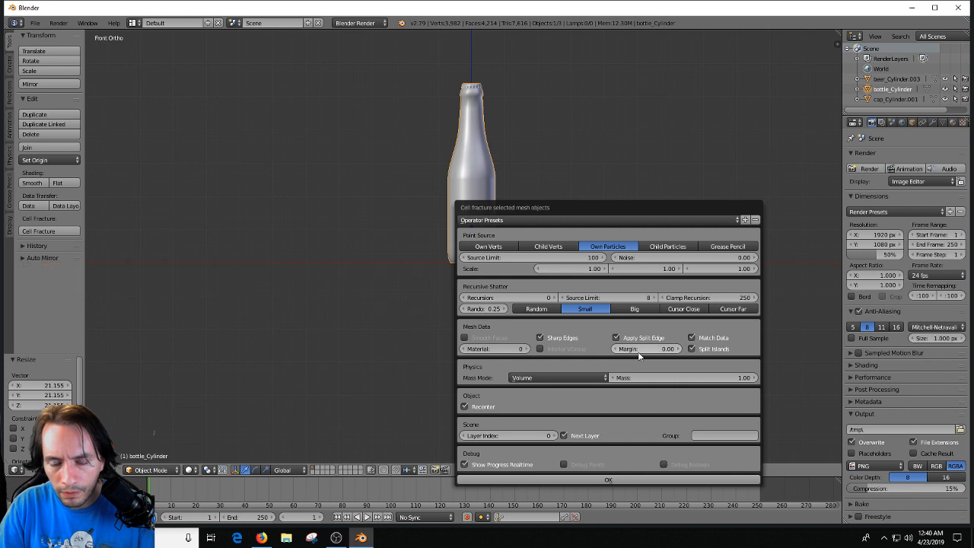
{"action": "scroll", "coordinate": [587, 367], "scroll_direction": "down", "scroll_amount": 1}
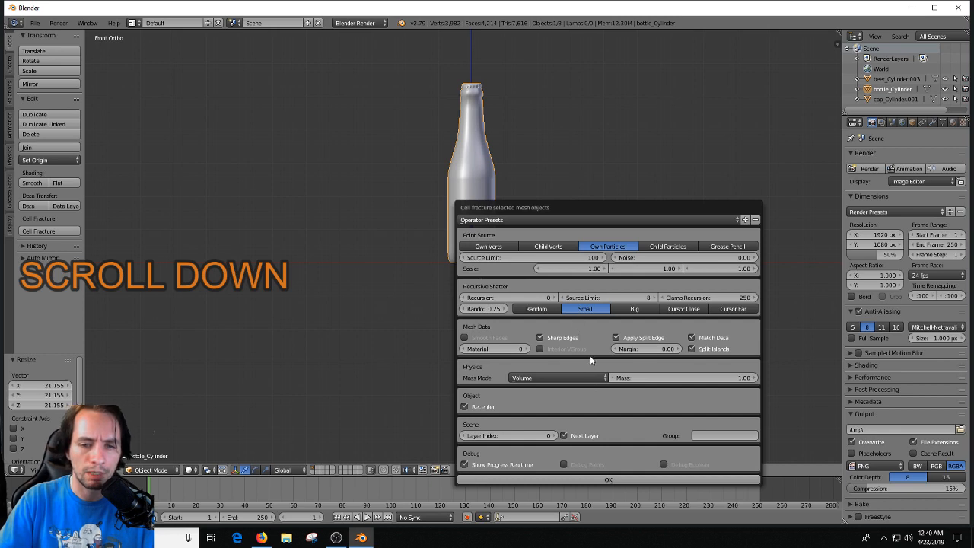
{"action": "left_click", "coordinate": [592, 259]}
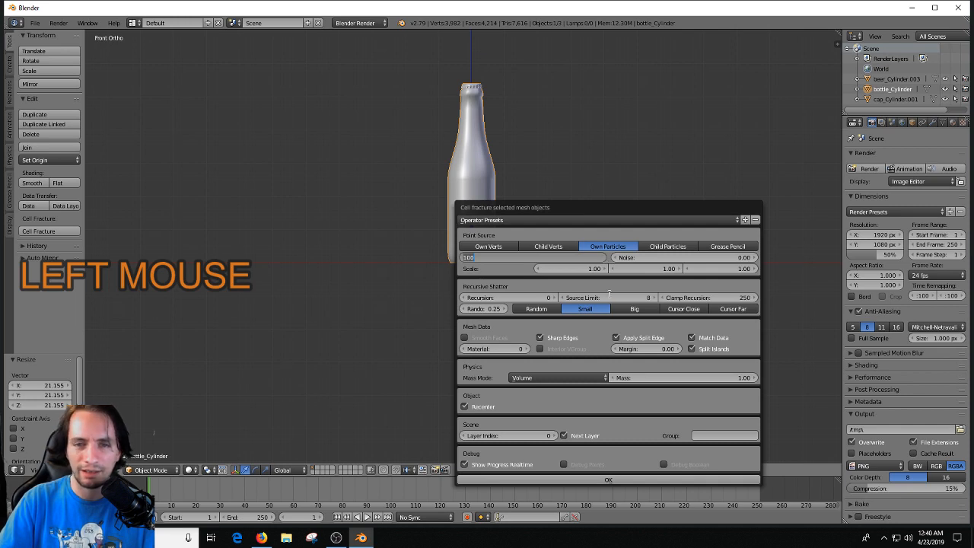
{"action": "left_click", "coordinate": [606, 479]}
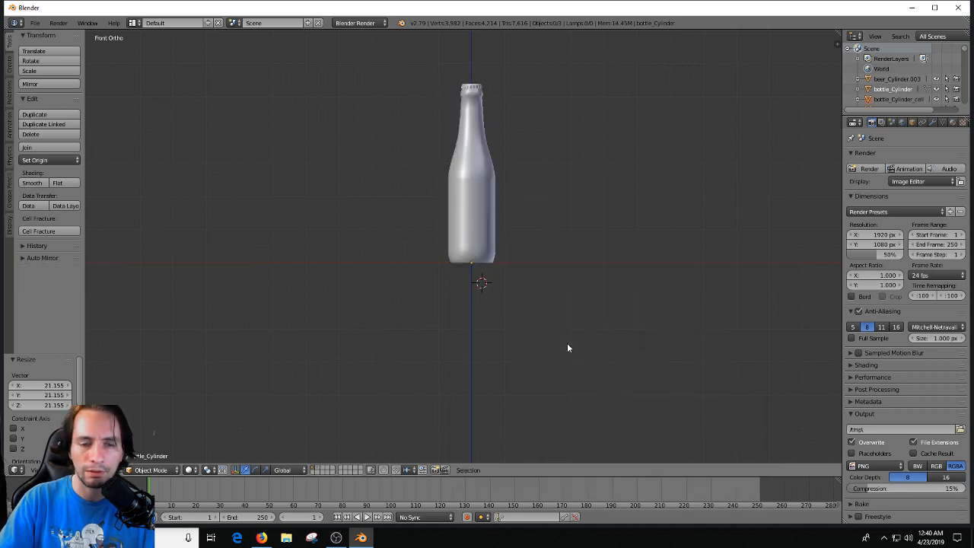
{"action": "left_click", "coordinate": [318, 472]}
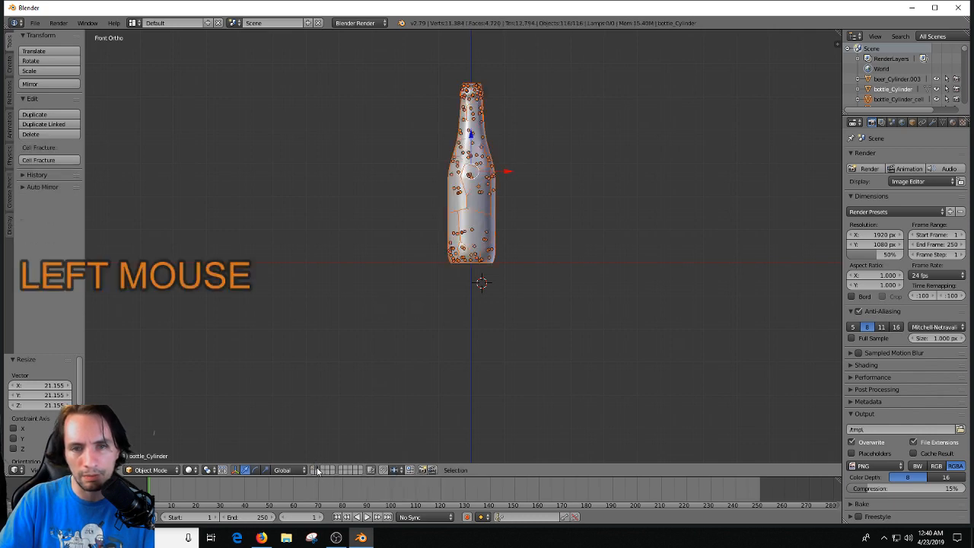
Display the first layer again and export the scene as FBX over breakableBottle.fbx in the Breakables Objects folder.
{"action": "left_click", "coordinate": [313, 470]}
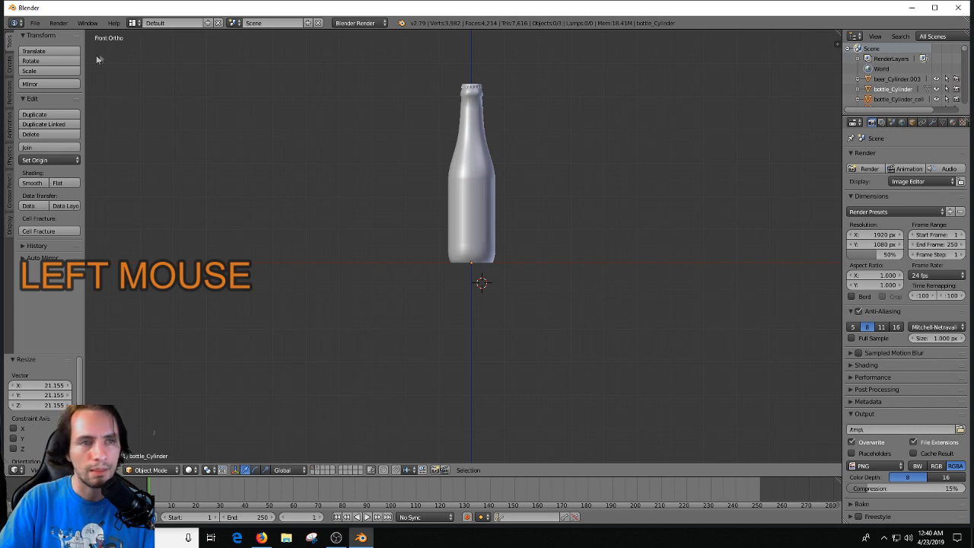
{"action": "left_click", "coordinate": [35, 23]}
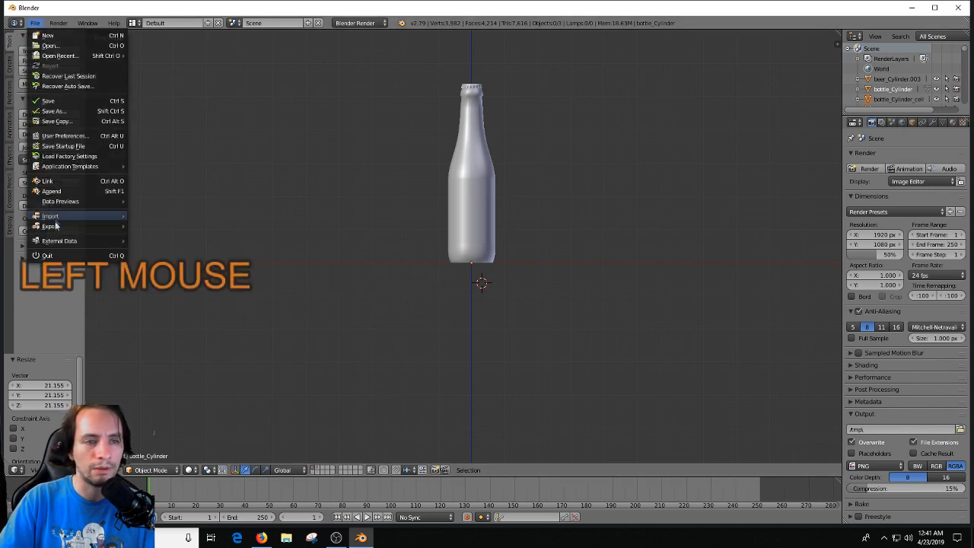
{"action": "mouse_move", "coordinate": [111, 224]}
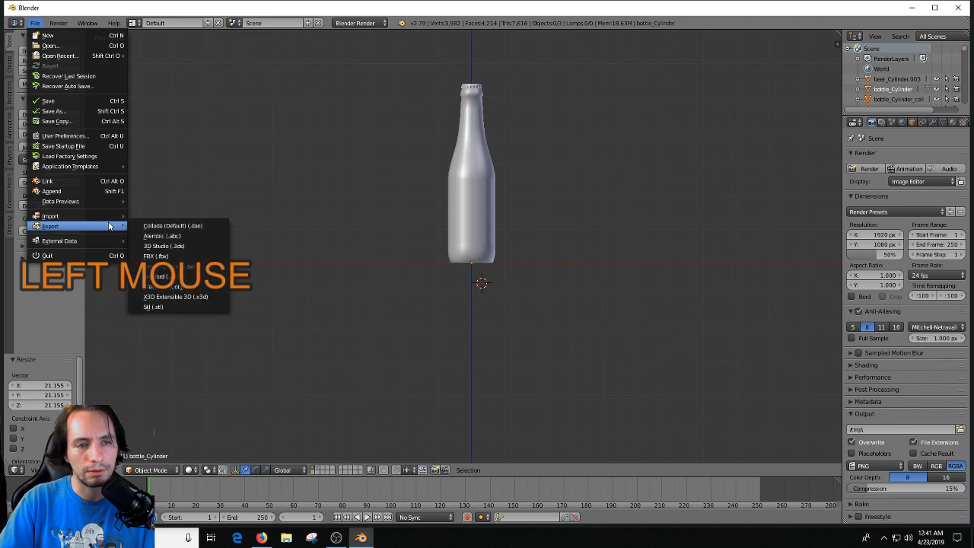
{"action": "left_click", "coordinate": [155, 257]}
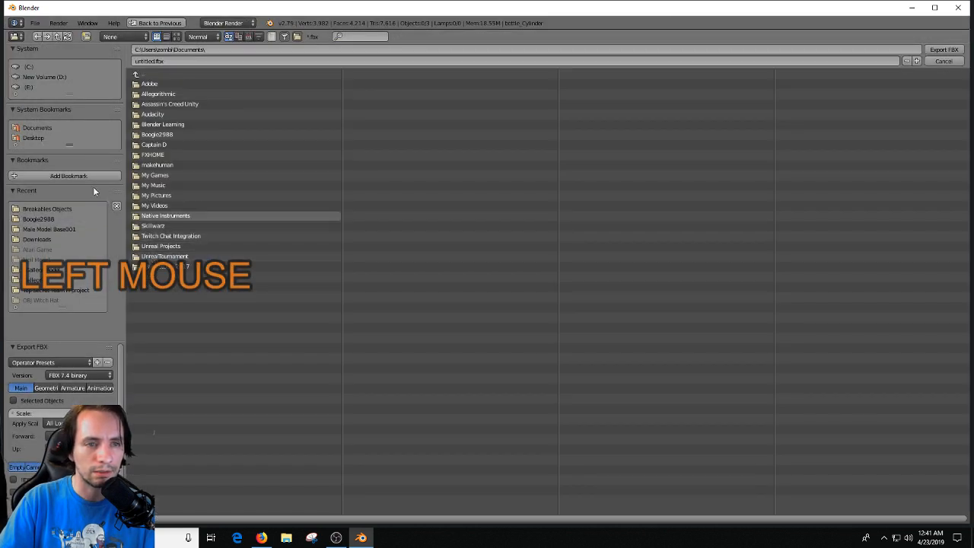
{"action": "left_click", "coordinate": [53, 208]}
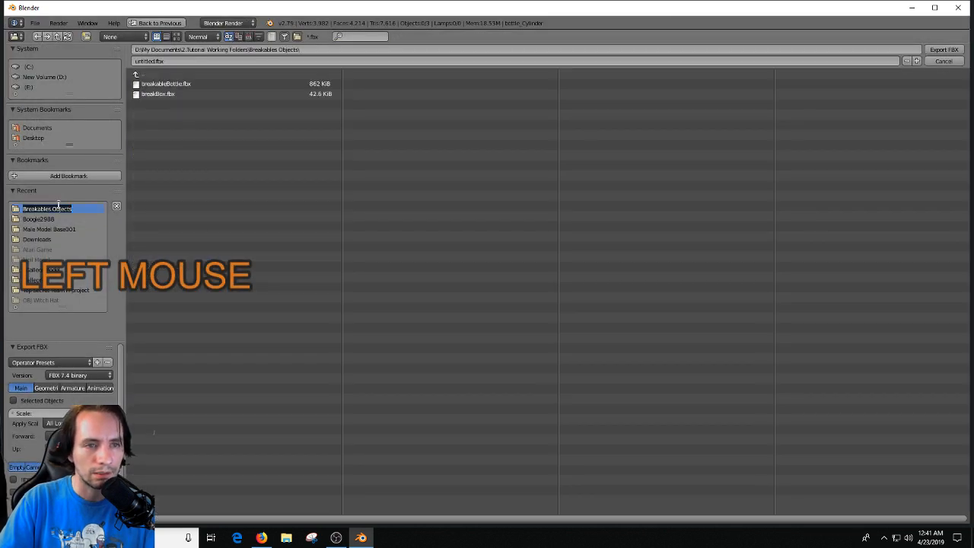
{"action": "left_click", "coordinate": [169, 85]}
{"action": "left_click", "coordinate": [952, 50]}
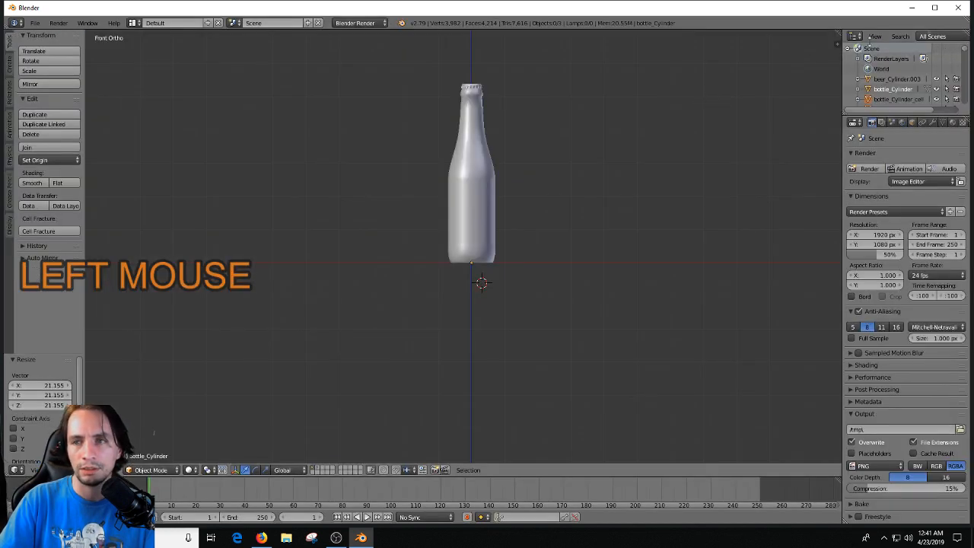
Quit Blender without saving and create a new 3D project named BreakBottle in Unity 2019.1.0f2.
{"action": "left_click", "coordinate": [959, 7]}
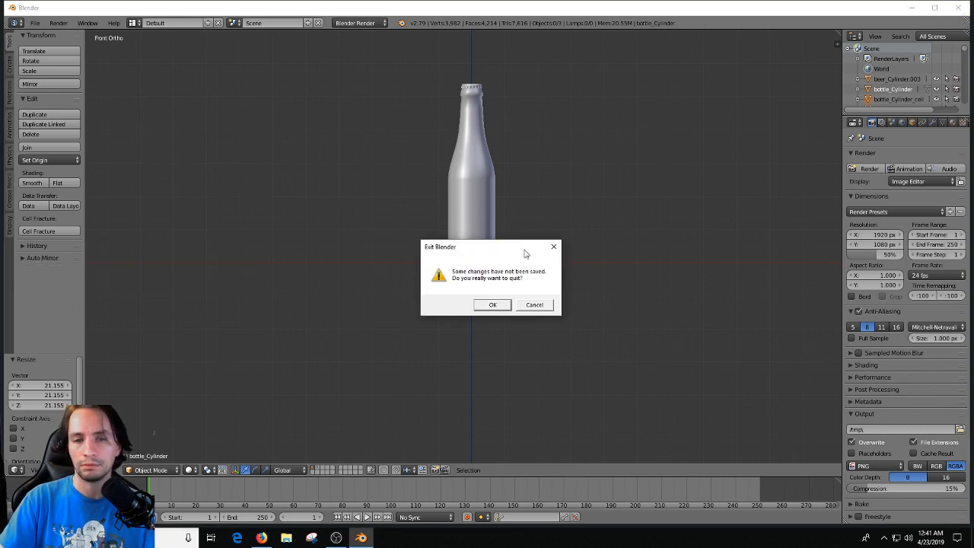
{"action": "left_click", "coordinate": [495, 304]}
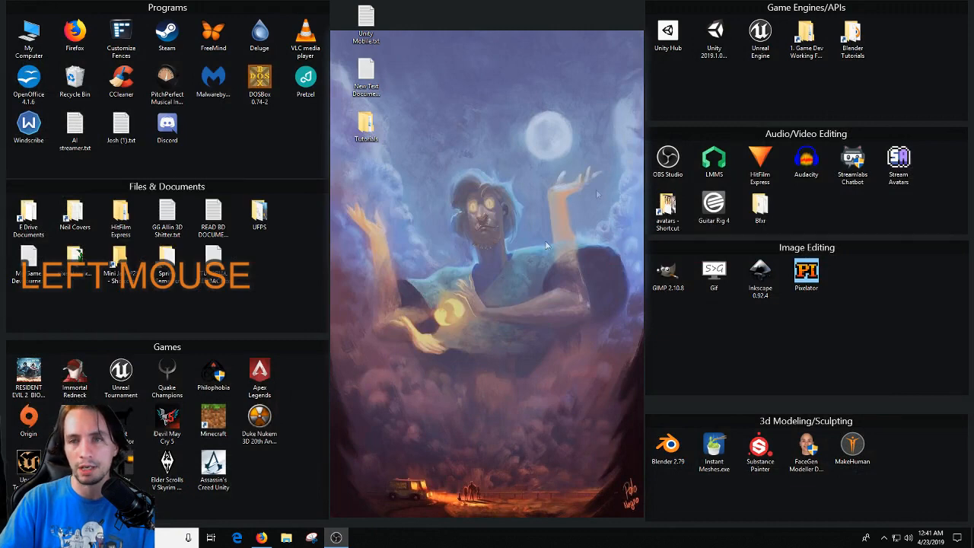
{"action": "double_click", "coordinate": [716, 45]}
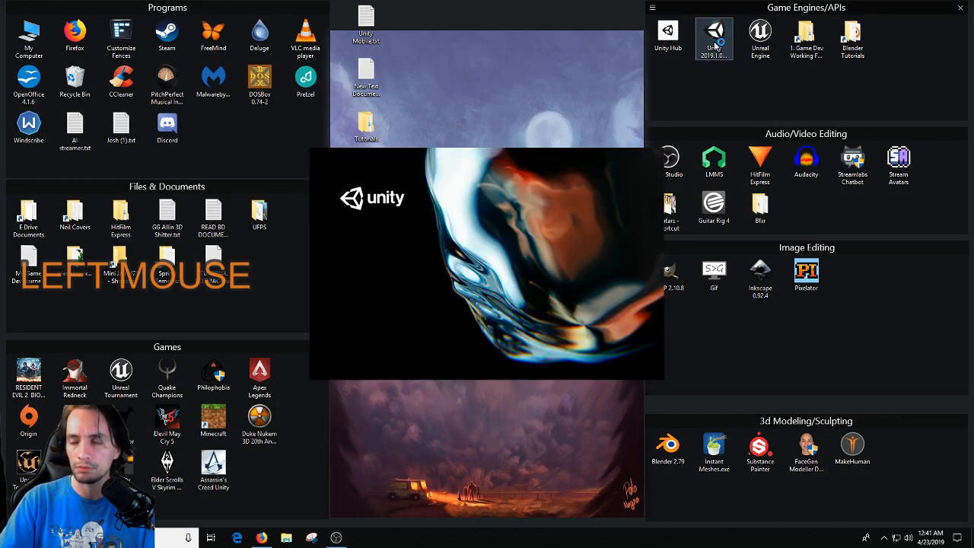
{"action": "left_click", "coordinate": [604, 163]}
{"action": "left_click_drag", "start_coordinate": [406, 239], "coordinate": [283, 239]}
{"action": "type", "text": "BreakBottle"}
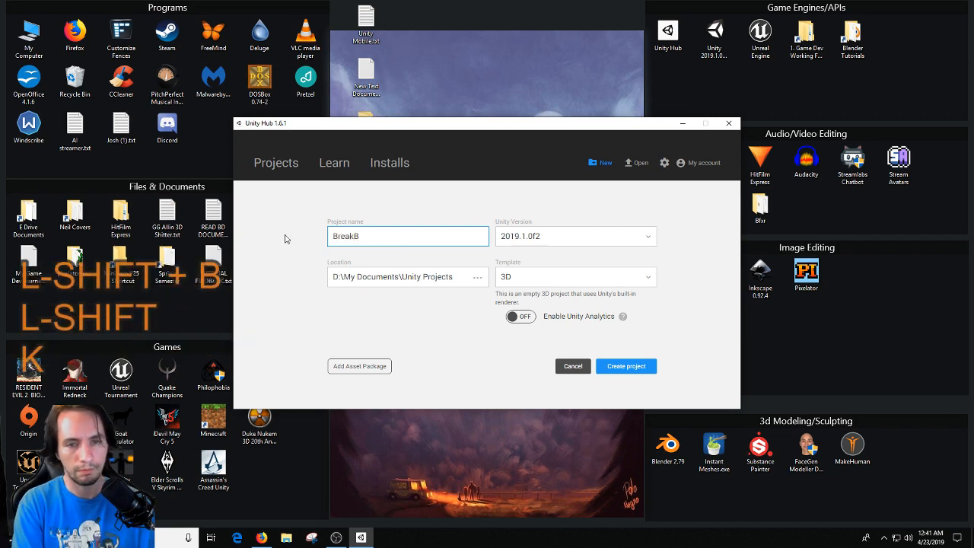
{"action": "left_click", "coordinate": [626, 366]}
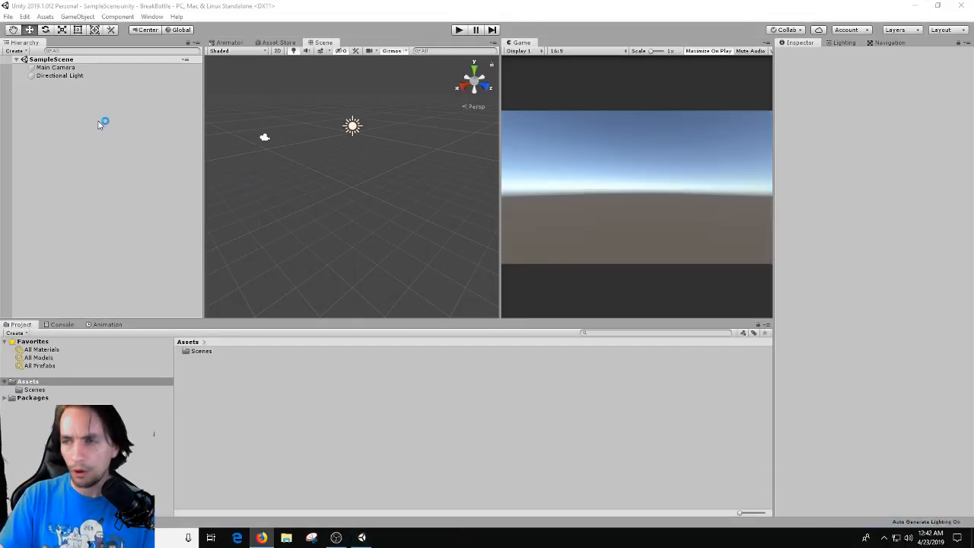
Dock the Game view alongside the Scene view and bring the Scene view to the front.
{"action": "left_click", "coordinate": [524, 47]}
{"action": "left_click_drag", "start_coordinate": [524, 48], "coordinate": [358, 42]}
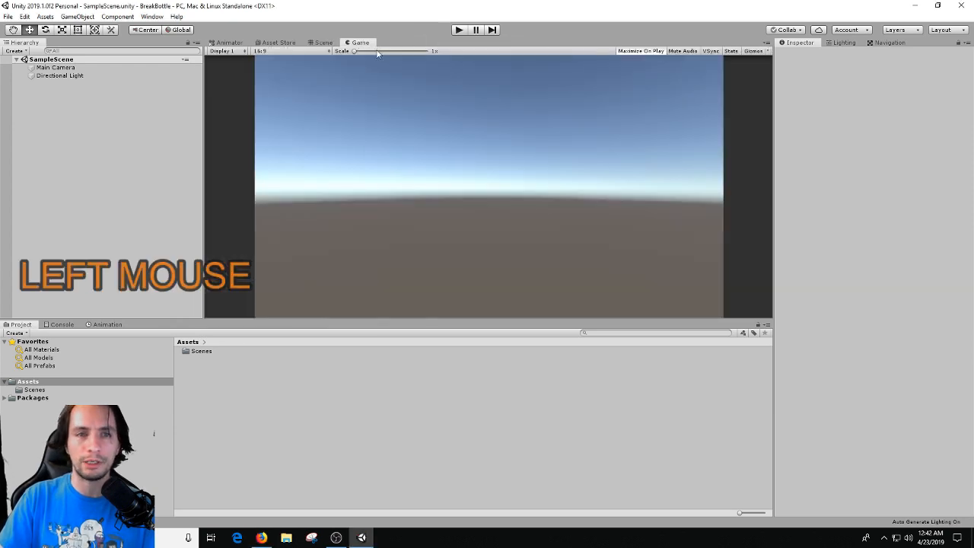
{"action": "left_click", "coordinate": [324, 43]}
{"action": "right_click_drag", "start_coordinate": [406, 215], "coordinate": [401, 178]}
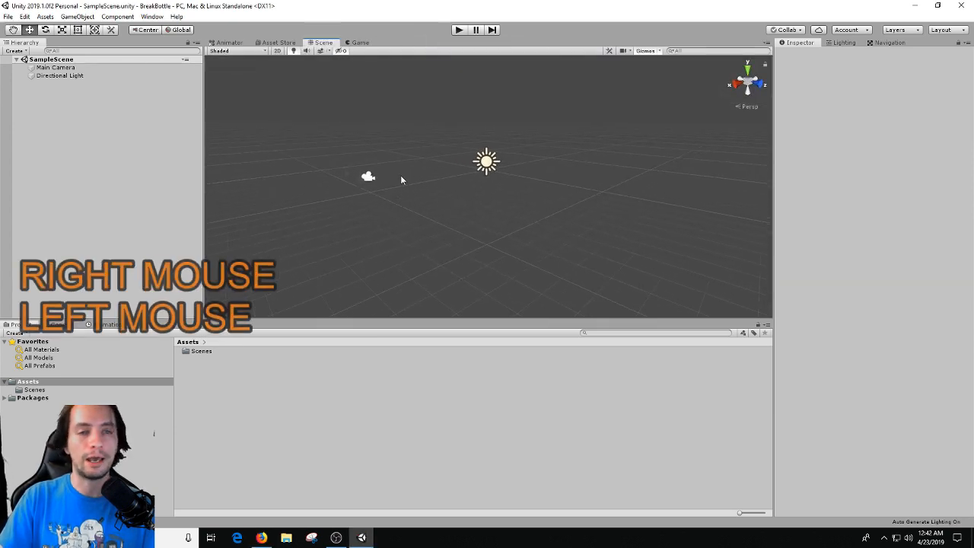
Add a 3D Plane object to SampleScene.
{"action": "right_click", "coordinate": [97, 111]}
{"action": "mouse_move", "coordinate": [151, 217]}
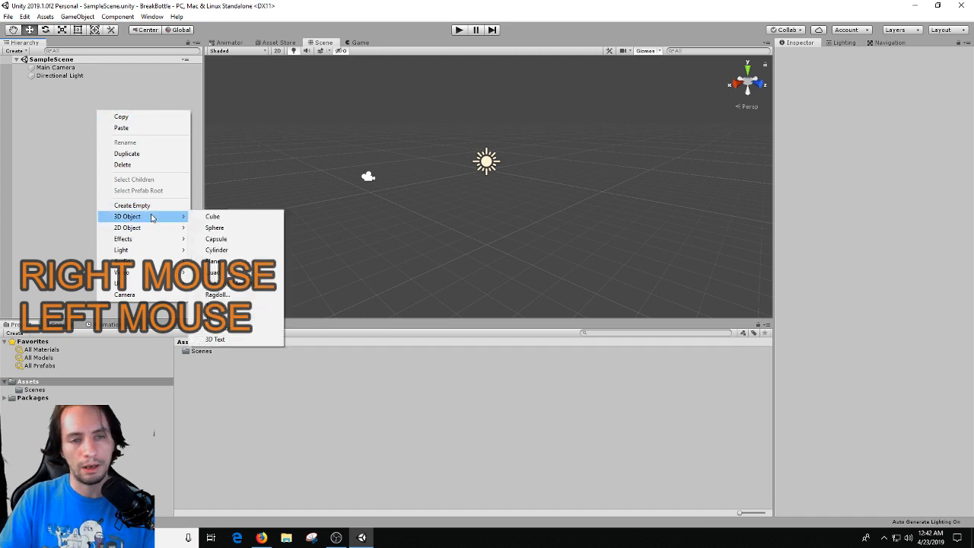
{"action": "left_click", "coordinate": [58, 119]}
{"action": "right_click", "coordinate": [59, 118]}
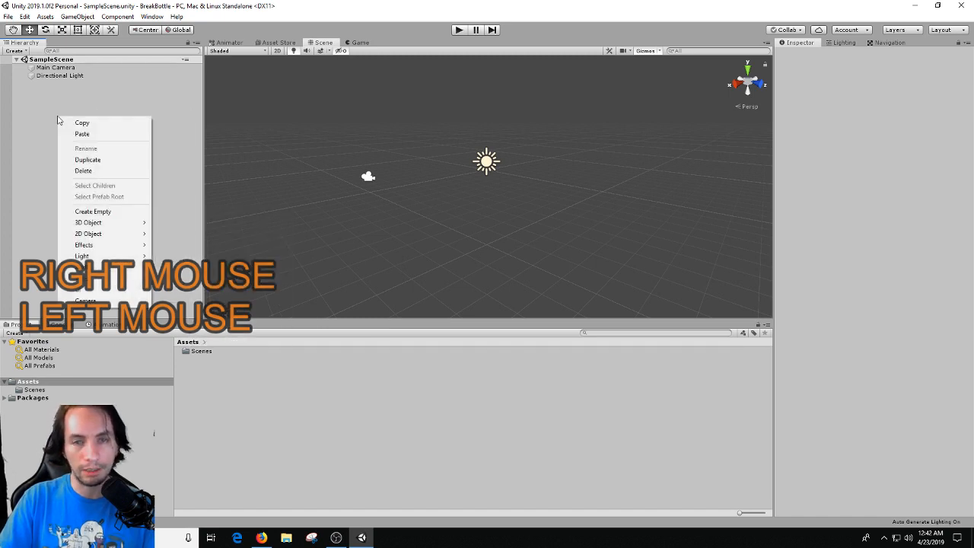
{"action": "mouse_move", "coordinate": [129, 224]}
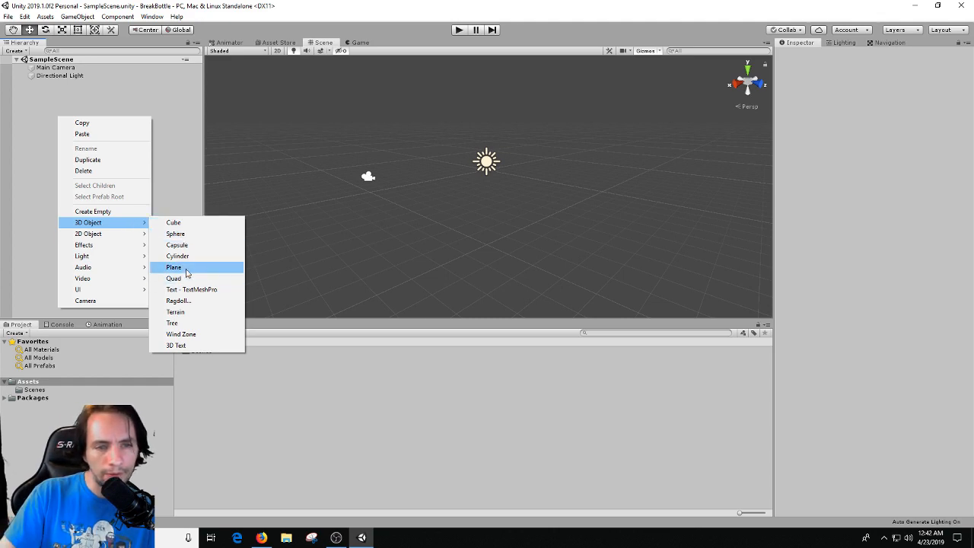
{"action": "left_click", "coordinate": [174, 267]}
{"action": "right_click_drag", "start_coordinate": [464, 239], "coordinate": [561, 223]}
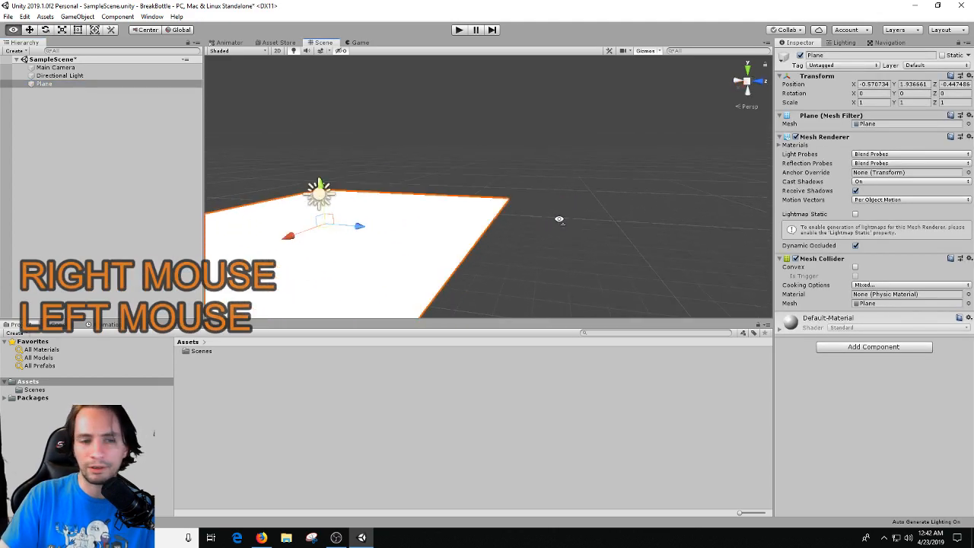
Import prototypeTexture001 from File Explorer into the Assets folder and apply it to the plane.
{"action": "left_click", "coordinate": [286, 539]}
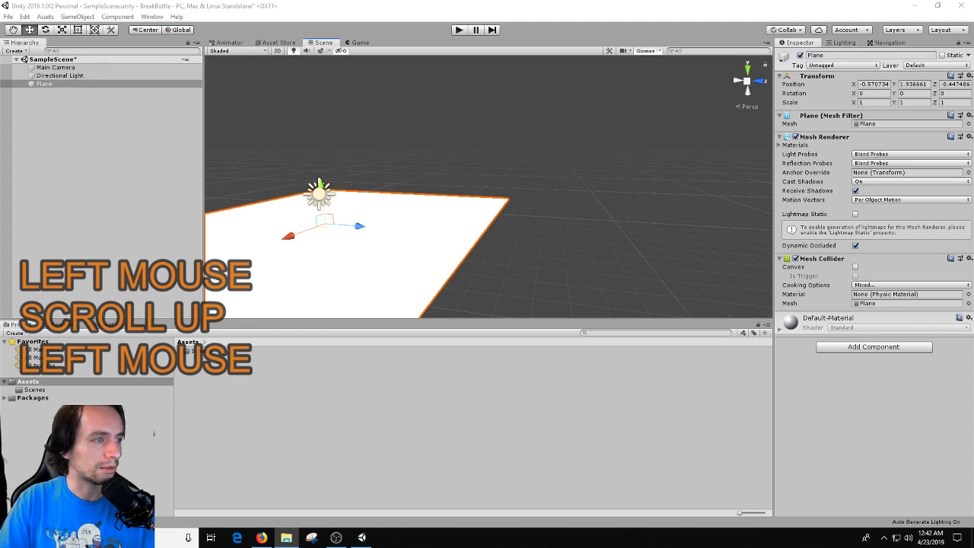
{"action": "scroll", "coordinate": [472, 427], "scroll_direction": "down", "scroll_amount": 1}
{"action": "left_click", "coordinate": [472, 426]}
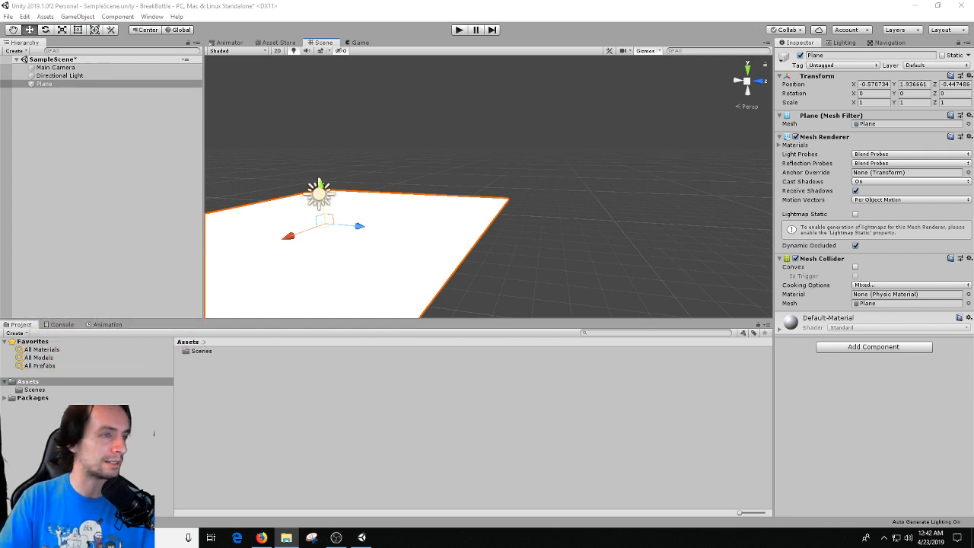
{"action": "left_click_drag", "start_coordinate": [325, 470], "coordinate": [320, 442]}
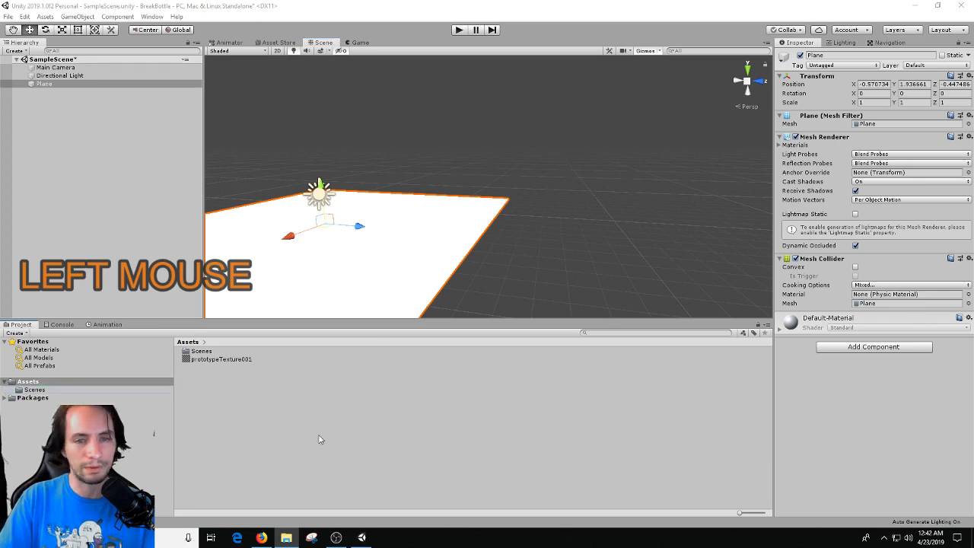
{"action": "left_click_drag", "start_coordinate": [229, 360], "coordinate": [333, 297]}
{"action": "right_click_drag", "start_coordinate": [332, 297], "coordinate": [373, 289]}
{"action": "left_click", "coordinate": [385, 278]}
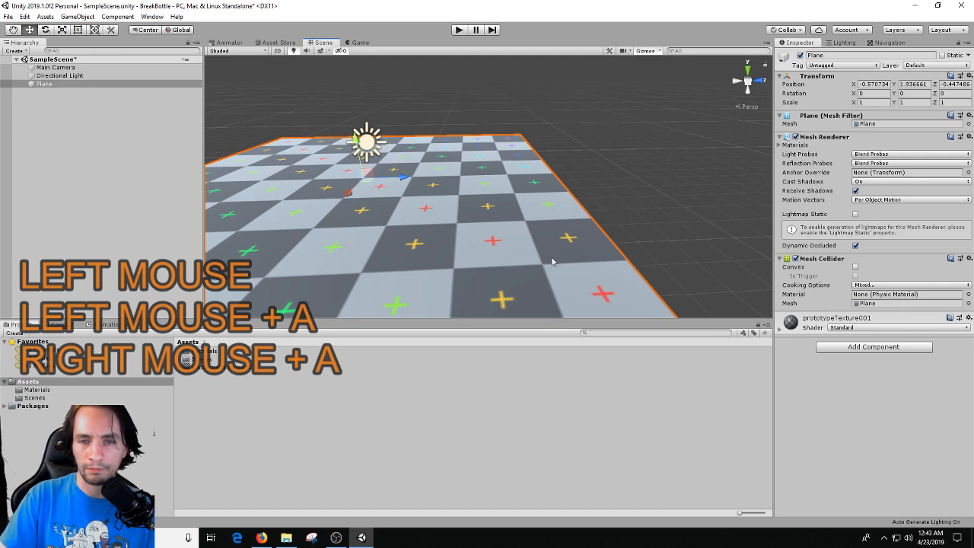
Set the prototypeTexture001 material's main tiling to 2 in X and Y, and save the scene.
{"action": "left_click", "coordinate": [37, 389]}
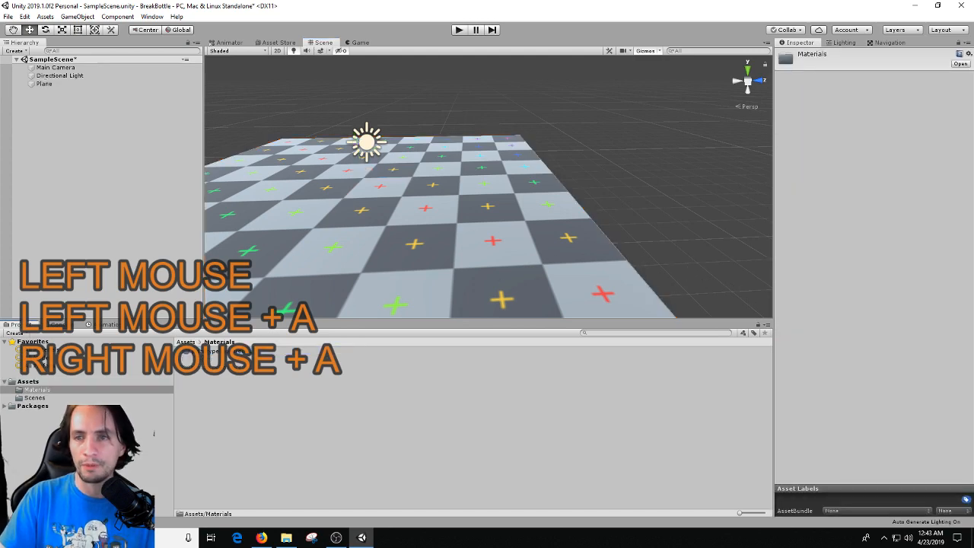
{"action": "left_click", "coordinate": [536, 351]}
{"action": "left_click", "coordinate": [875, 185]}
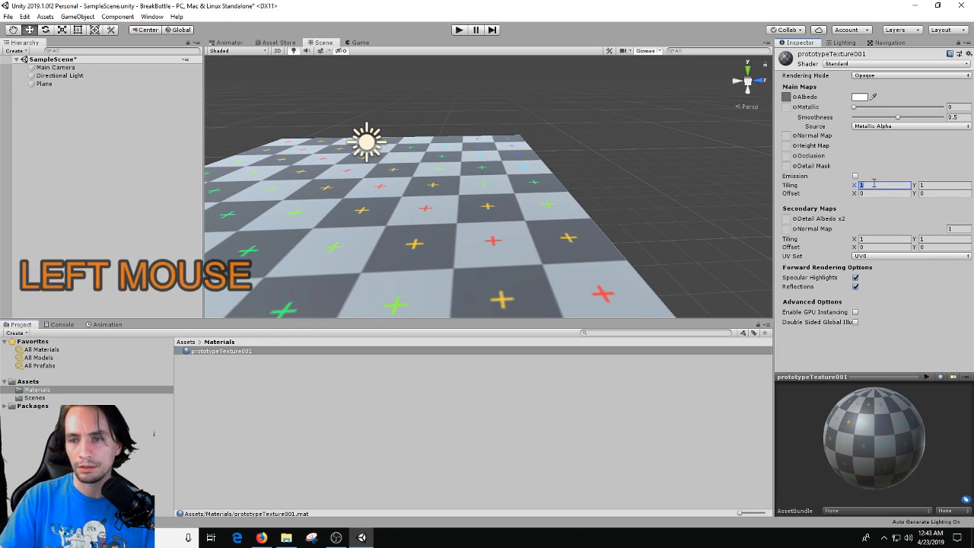
{"action": "left_click", "coordinate": [874, 185]}
{"action": "type", "text": "2"}
{"action": "key", "text": "Tab"}
{"action": "type", "text": "2"}
{"action": "right_click", "coordinate": [491, 194]}
{"action": "key", "text": "ctrl+s"}
Move the Directional Light along the Z axis to about 7.43.
{"action": "right_click_drag", "start_coordinate": [491, 194], "coordinate": [462, 162]}
{"action": "left_click", "coordinate": [448, 121]}
{"action": "left_click_drag", "start_coordinate": [462, 162], "coordinate": [510, 199]}
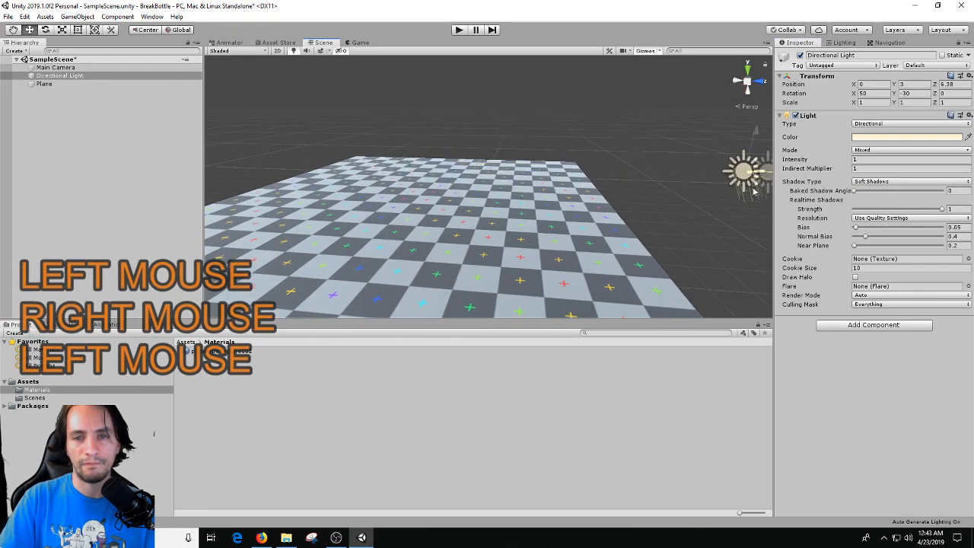
{"action": "key", "text": "a"}
{"action": "right_click_drag", "start_coordinate": [510, 199], "coordinate": [601, 195]}
{"action": "key", "text": "s"}
{"action": "key", "text": "d"}
{"action": "key", "text": "a"}
{"action": "key", "text": "s"}
{"action": "key", "text": "d"}
{"action": "key", "text": "a"}
{"action": "key", "text": "shift+a"}
{"action": "right_click_drag", "start_coordinate": [451, 256], "coordinate": [522, 237]}
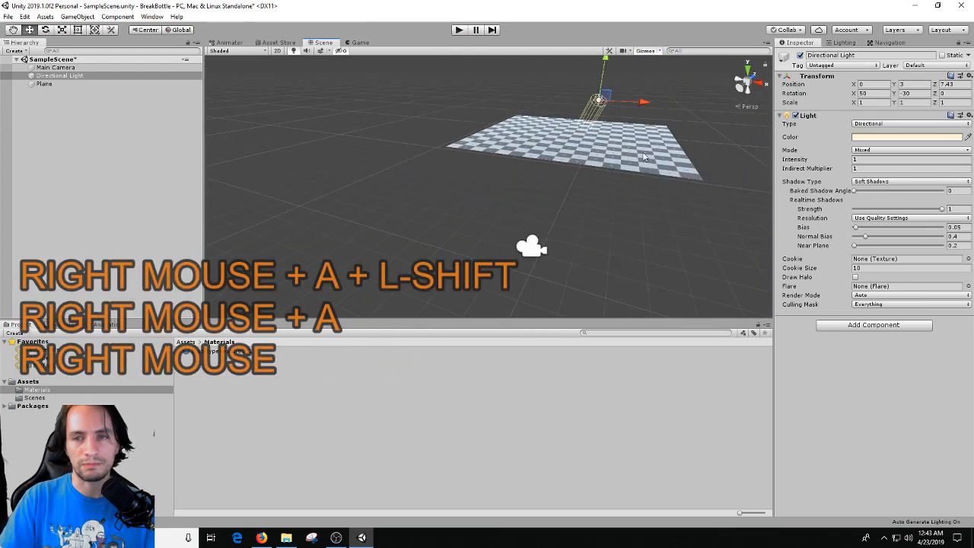
Select the plane and reset its transform.
{"action": "left_click", "coordinate": [579, 190]}
{"action": "right_click", "coordinate": [866, 78]}
{"action": "left_click", "coordinate": [877, 82]}
Move the Main Camera to about Y 1.58 and Z -7.11 so it looks across the plane, and save the scene.
{"action": "left_click", "coordinate": [533, 247]}
{"action": "left_click_drag", "start_coordinate": [535, 231], "coordinate": [566, 166]}
{"action": "right_click_drag", "start_coordinate": [566, 166], "coordinate": [424, 72]}
{"action": "key", "text": "ctrl+s"}
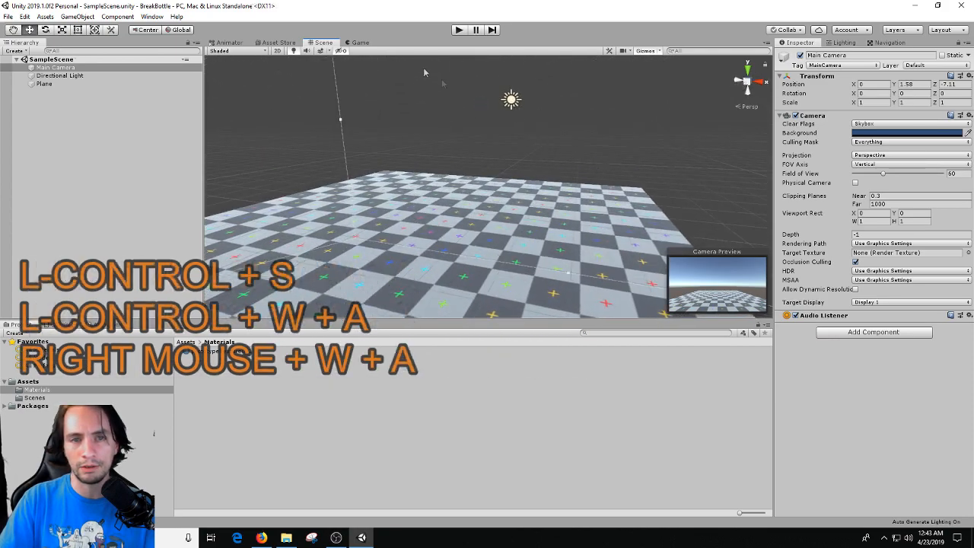
{"action": "left_click", "coordinate": [350, 43]}
{"action": "left_click", "coordinate": [322, 43]}
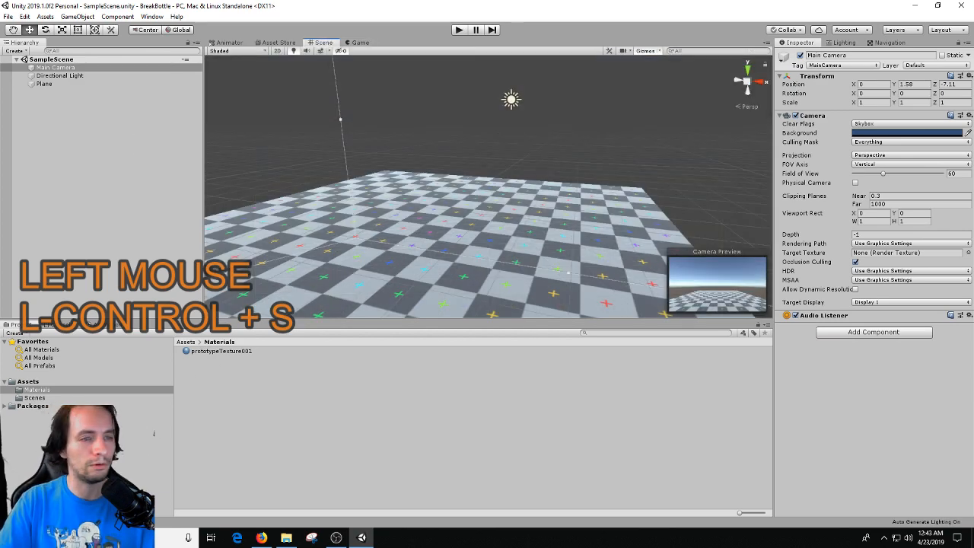
Import the breakableBottle FBX from File Explorer into the Materials folder and review its import settings.
{"action": "left_click", "coordinate": [286, 537]}
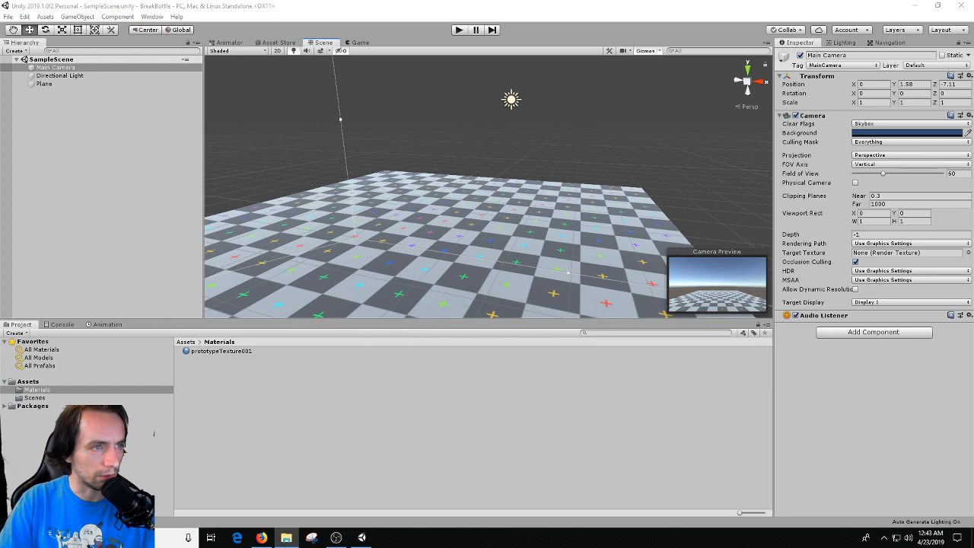
{"action": "left_click_drag", "start_coordinate": [305, 361], "coordinate": [324, 407]}
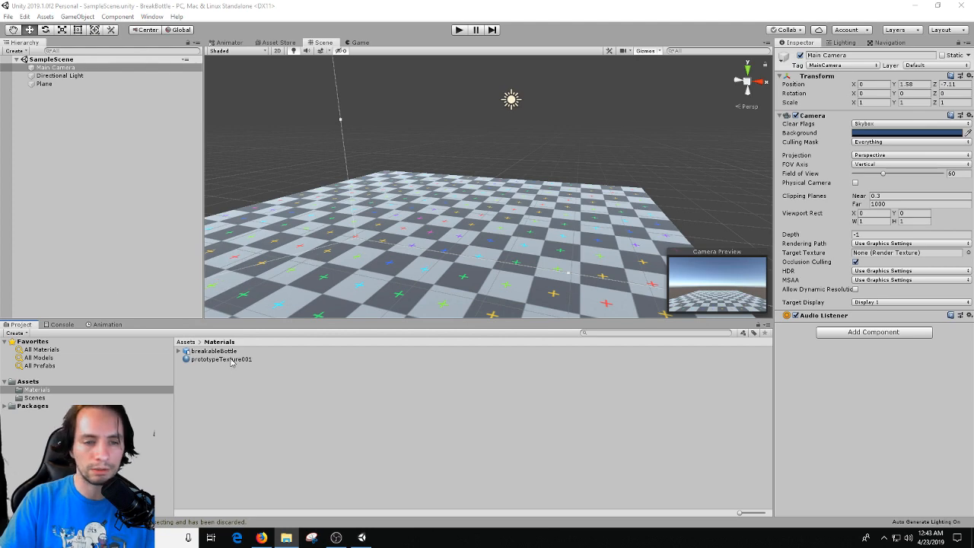
{"action": "left_click", "coordinate": [218, 352]}
{"action": "left_click", "coordinate": [179, 352]}
{"action": "left_click", "coordinate": [179, 353]}
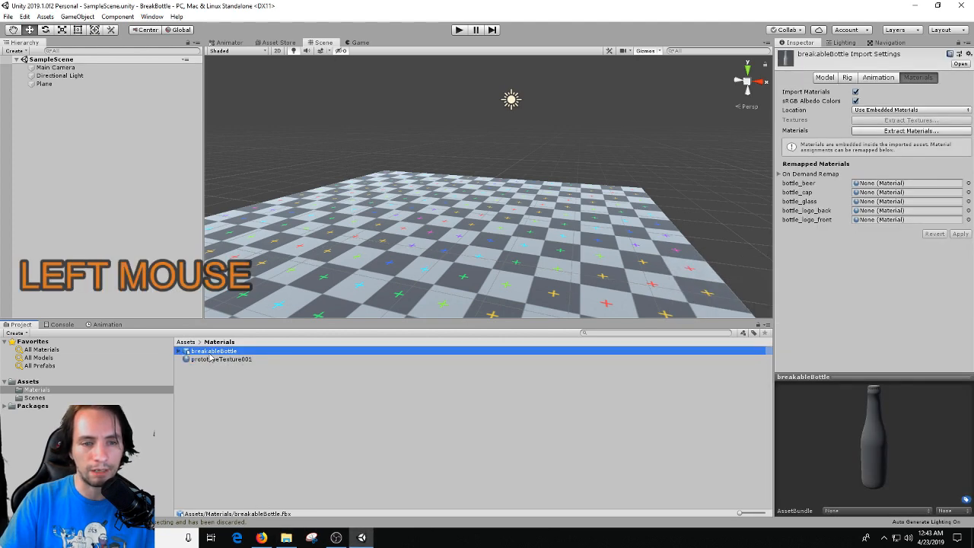
Place the breakableBottle model in the SampleScene hierarchy and save the scene.
{"action": "left_click_drag", "start_coordinate": [213, 352], "coordinate": [57, 174]}
{"action": "right_click_drag", "start_coordinate": [325, 219], "coordinate": [394, 184]}
{"action": "key", "text": "a"}
{"action": "key", "text": "s"}
{"action": "key", "text": "d"}
{"action": "middle_click_drag", "start_coordinate": [393, 185], "coordinate": [371, 254]}
{"action": "right_click_drag", "start_coordinate": [371, 254], "coordinate": [415, 268]}
{"action": "key", "text": "ctrl+s"}
{"action": "key", "text": "w"}
Expand breakableBottle in the hierarchy, inspect its bottle_Cylinder and bottle_Cylinder_cell children, and reselect the parent object.
{"action": "left_click", "coordinate": [25, 93]}
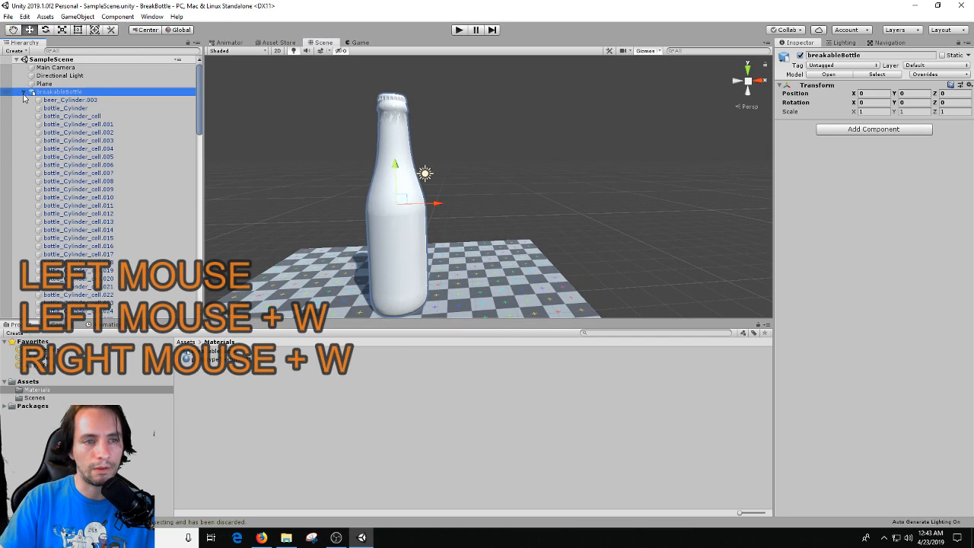
{"action": "left_click", "coordinate": [61, 109]}
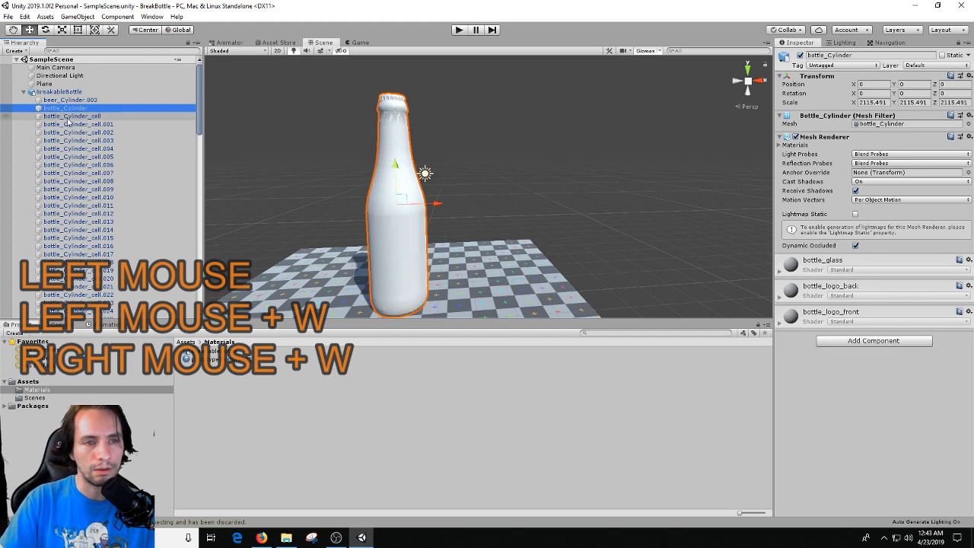
{"action": "left_click", "coordinate": [67, 117]}
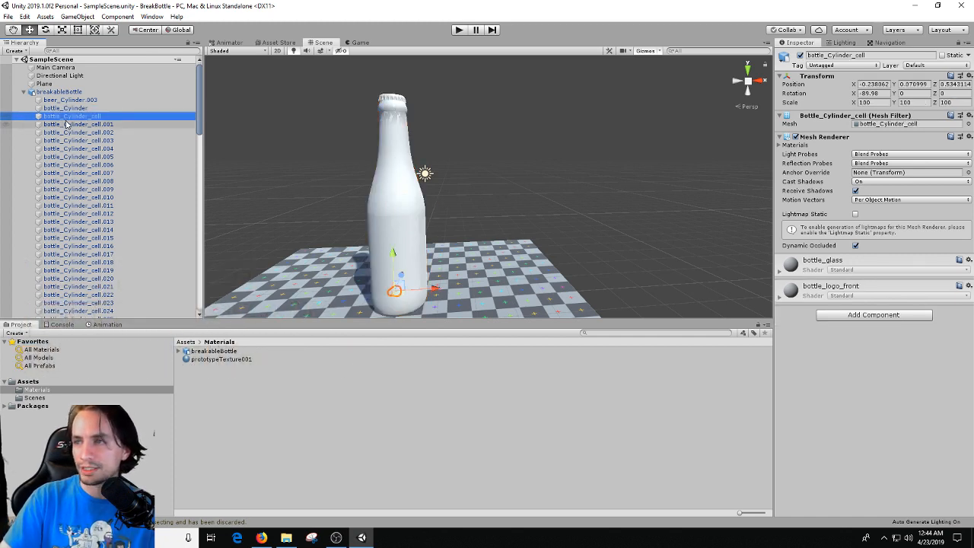
{"action": "key", "text": "shift"}
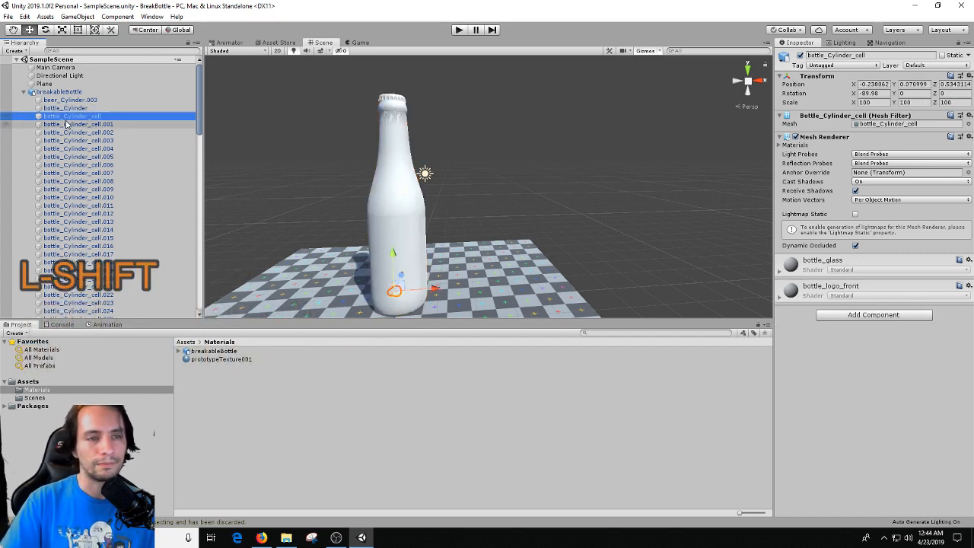
{"action": "left_click", "coordinate": [47, 92], "text": "shift"}
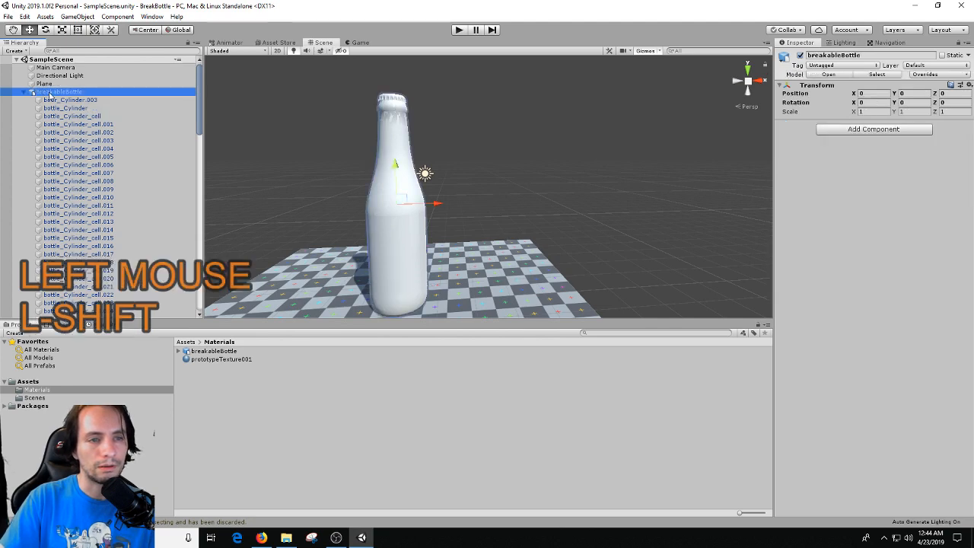
Unpack the breakableBottle prefab completely and select its bottle_Cylinder_cell child.
{"action": "right_click", "coordinate": [54, 92]}
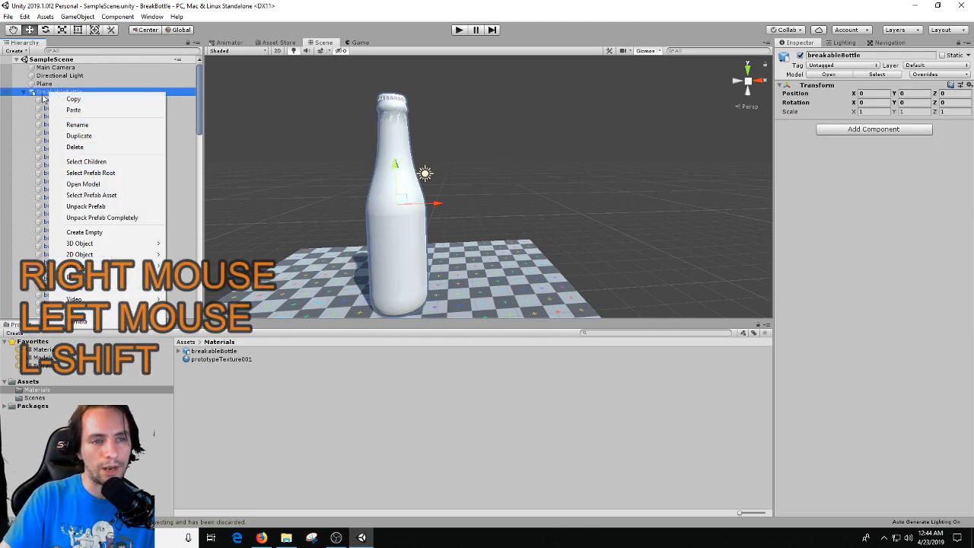
{"action": "left_click", "coordinate": [113, 221]}
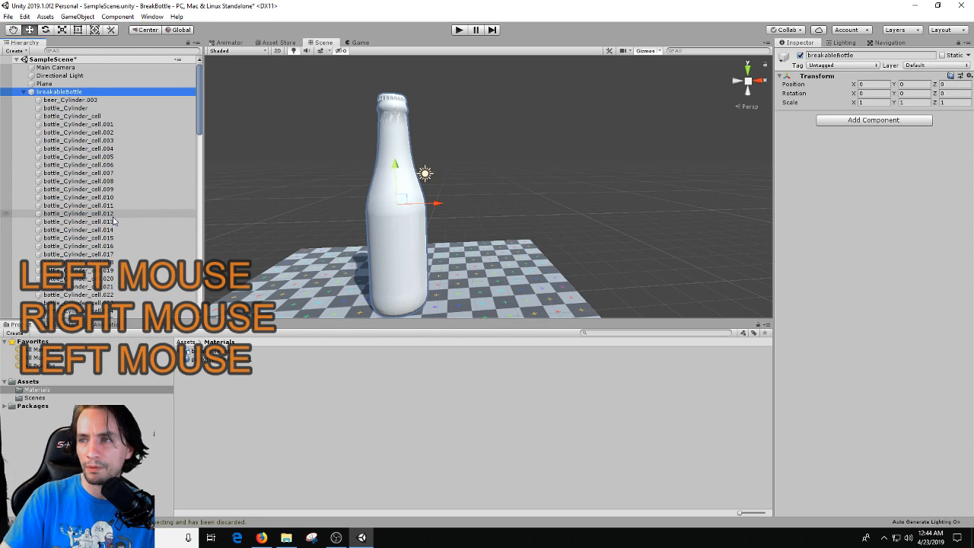
{"action": "left_click", "coordinate": [84, 116]}
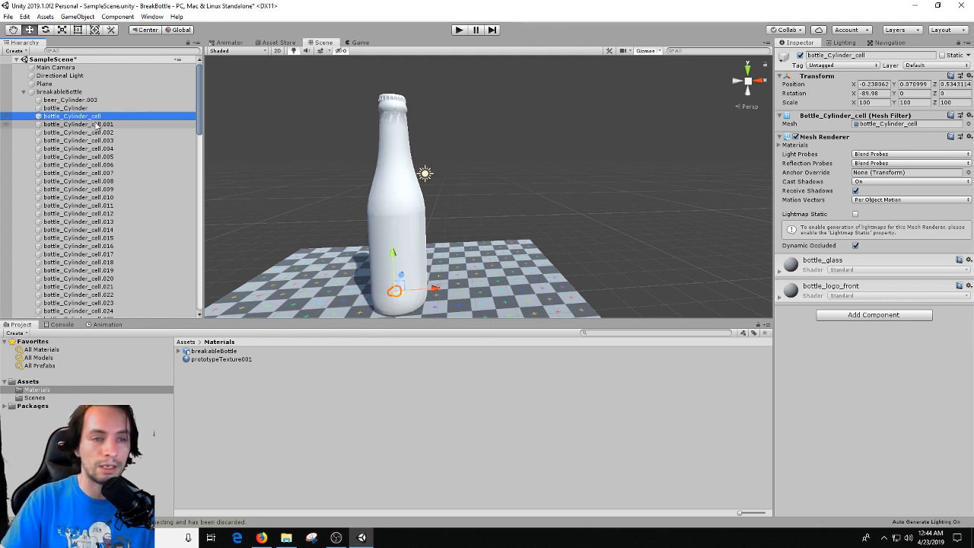
Select the pieces bottle_Cylinder_cell.001 through bottle_Cylinder_cell.115 and nest them under bottle_Cylinder_cell.
{"action": "left_click", "coordinate": [93, 126]}
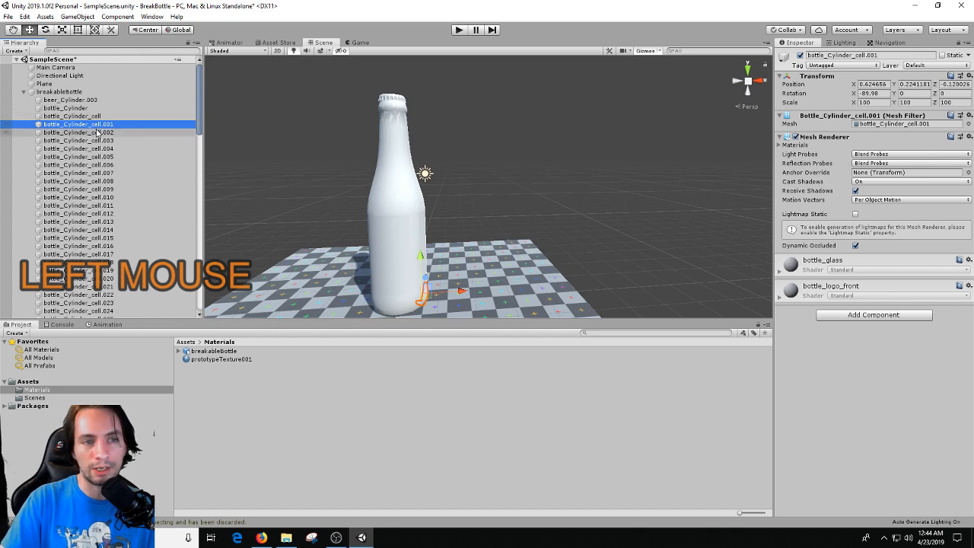
{"action": "key", "text": "shift+Down"}
{"action": "key", "text": "shift+Down"}
{"action": "key", "text": "shift+Down"}
{"action": "key", "text": "shift+Down"}
{"action": "key", "text": "shift+Down"}
{"action": "key", "text": "shift+Down"}
{"action": "key", "text": "shift+Down"}
{"action": "key", "text": "shift+Down"}
{"action": "key", "text": "shift+Down"}
{"action": "key", "text": "shift+Down"}
{"action": "key", "text": "shift+Down"}
{"action": "key", "text": "shift+Down"}
{"action": "key", "text": "shift+Down"}
{"action": "key", "text": "shift+Down"}
{"action": "key", "text": "shift+Down"}
{"action": "key", "text": "shift+Down"}
{"action": "key", "text": "shift+Down"}
{"action": "key", "text": "shift+Down"}
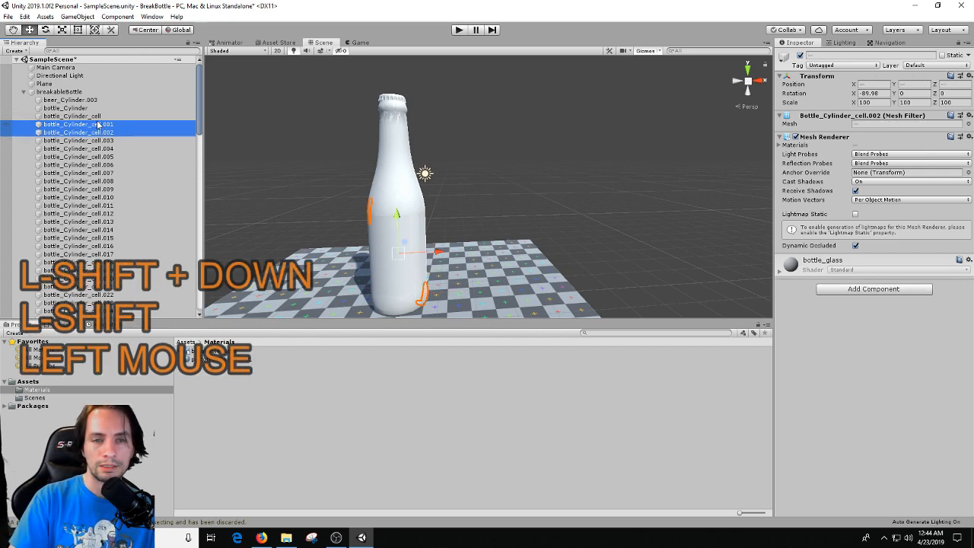
{"action": "key", "text": "shift+Down"}
{"action": "key", "text": "shift+Down"}
{"action": "key", "text": "shift+Down"}
{"action": "key", "text": "shift+Down"}
{"action": "key", "text": "shift+Down"}
{"action": "key", "text": "shift+Down"}
{"action": "key", "text": "shift+Down"}
{"action": "key", "text": "shift+Down"}
{"action": "key", "text": "shift+Down"}
{"action": "key", "text": "shift+Down"}
{"action": "key", "text": "shift+Down"}
{"action": "key", "text": "shift+Down"}
{"action": "key", "text": "shift+Down"}
{"action": "key", "text": "shift+Down"}
{"action": "key", "text": "shift+Down"}
{"action": "key", "text": "shift+Down"}
{"action": "key", "text": "shift+Down"}
{"action": "key", "text": "shift+Down"}
{"action": "key", "text": "shift+Down"}
{"action": "key", "text": "shift+Down"}
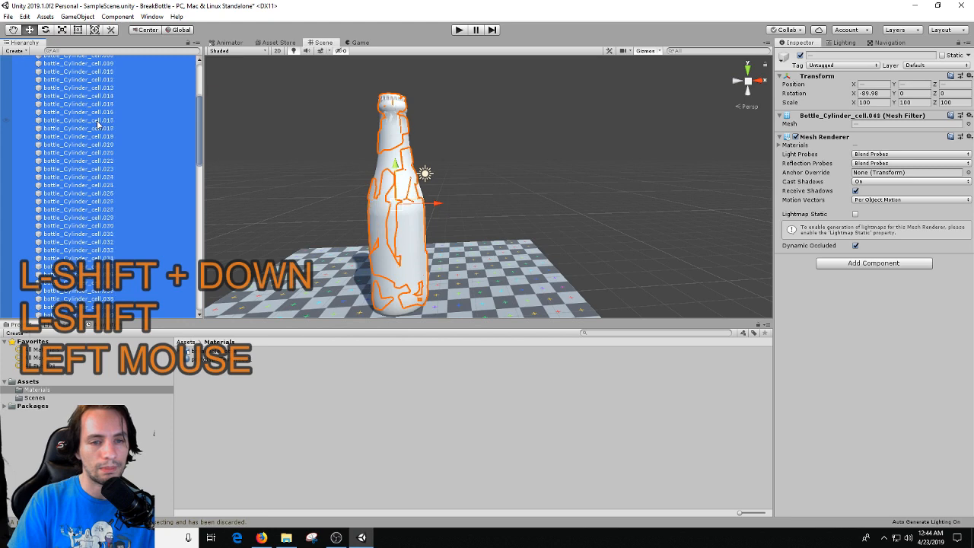
{"action": "key", "text": "shift+Down"}
{"action": "key", "text": "shift+Down"}
{"action": "key", "text": "shift+Down"}
{"action": "key", "text": "shift+Down"}
{"action": "key", "text": "shift+Down"}
{"action": "key", "text": "shift+Down"}
{"action": "key", "text": "shift+Down"}
{"action": "key", "text": "shift+Down"}
{"action": "key", "text": "shift+Down"}
{"action": "key", "text": "shift+Down"}
{"action": "key", "text": "shift+Down"}
{"action": "key", "text": "shift+Down"}
{"action": "key", "text": "shift+Down"}
{"action": "key", "text": "shift+Down"}
{"action": "key", "text": "shift+Down"}
{"action": "key", "text": "shift+Down"}
{"action": "key", "text": "shift+Down"}
{"action": "key", "text": "shift+Down"}
{"action": "key", "text": "shift+Down"}
{"action": "key", "text": "shift+Down"}
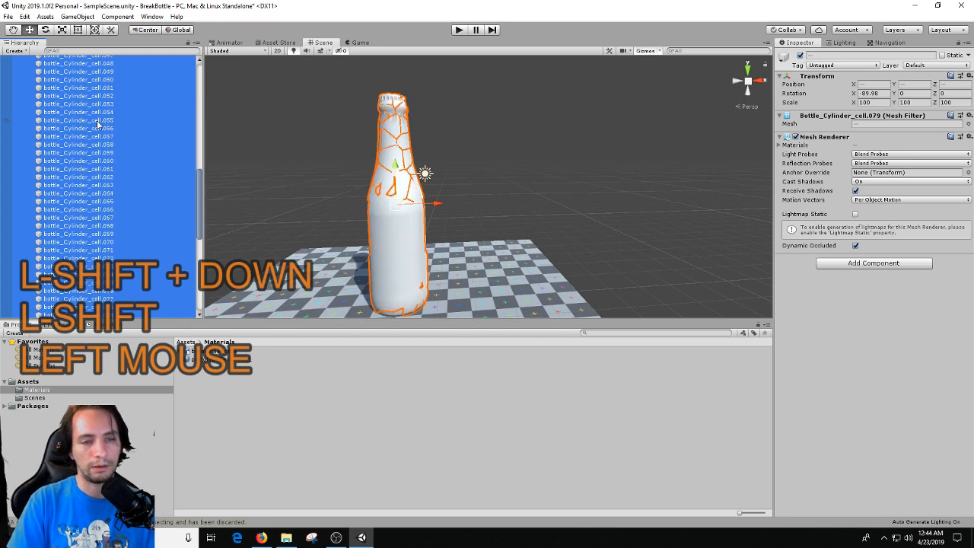
{"action": "key", "text": "shift+Down"}
{"action": "key", "text": "shift+Down"}
{"action": "key", "text": "shift+Down"}
{"action": "key", "text": "shift+Down"}
{"action": "key", "text": "shift+Down"}
{"action": "key", "text": "shift+Down"}
{"action": "key", "text": "shift+Down"}
{"action": "key", "text": "shift+Down"}
{"action": "key", "text": "shift+Down"}
{"action": "key", "text": "shift+Down"}
{"action": "key", "text": "shift+Down"}
{"action": "key", "text": "shift+Down"}
{"action": "key", "text": "shift+Down"}
{"action": "key", "text": "shift+Down"}
{"action": "key", "text": "shift+Down"}
{"action": "key", "text": "shift+Down"}
{"action": "key", "text": "shift+Down"}
{"action": "key", "text": "shift+Down"}
{"action": "key", "text": "shift+Down"}
{"action": "key", "text": "shift+Down"}
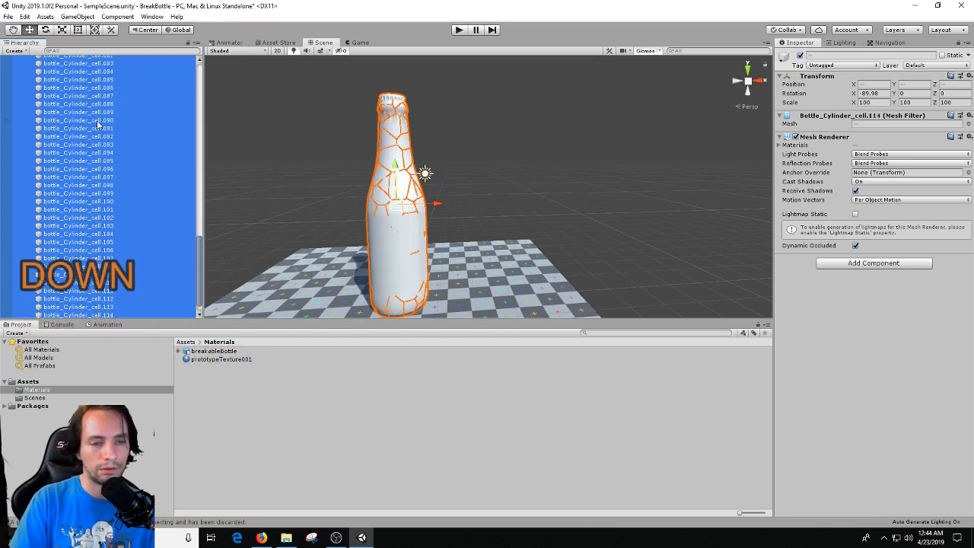
{"action": "key", "text": "shift+Up"}
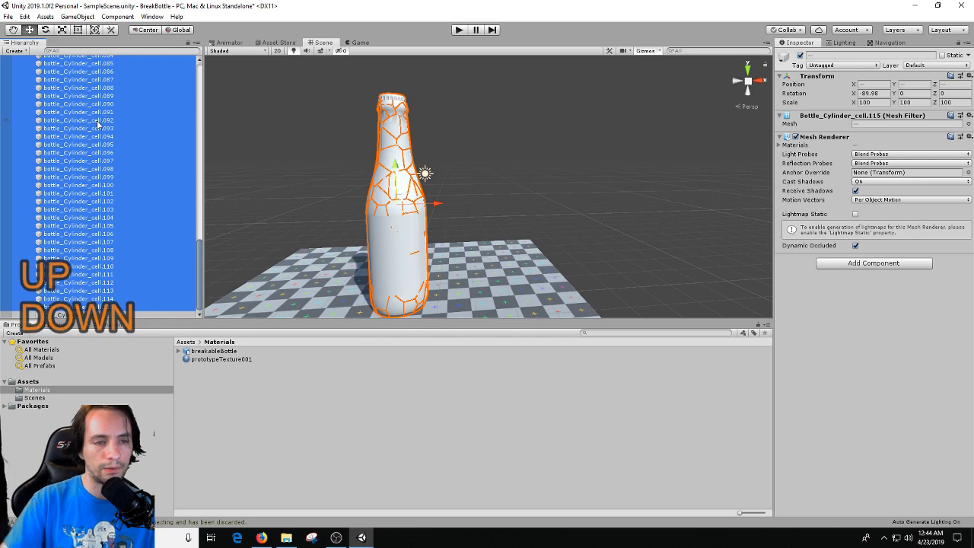
{"action": "scroll", "coordinate": [102, 122], "scroll_direction": "up", "scroll_amount": 20}
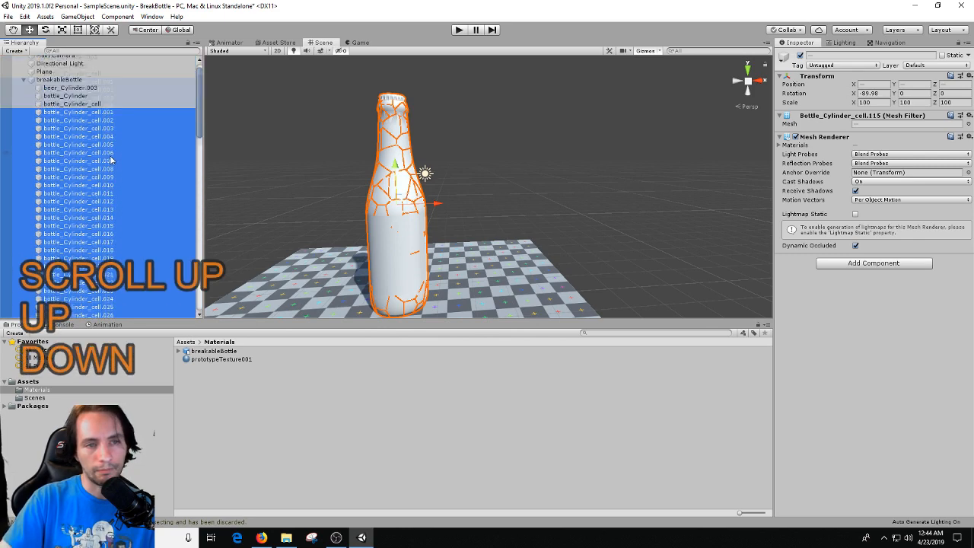
{"action": "left_click", "coordinate": [99, 128]}
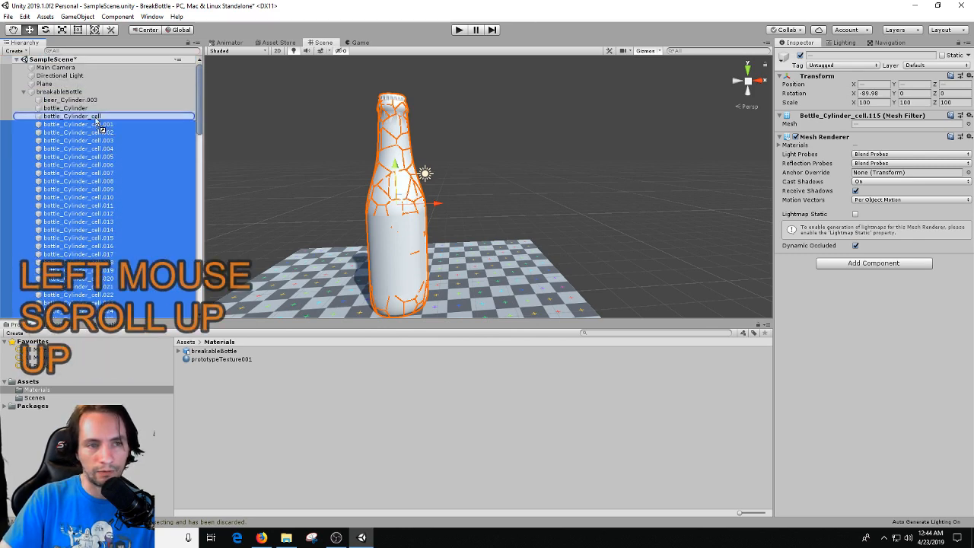
{"action": "scroll", "coordinate": [115, 161], "scroll_direction": "up", "scroll_amount": 20}
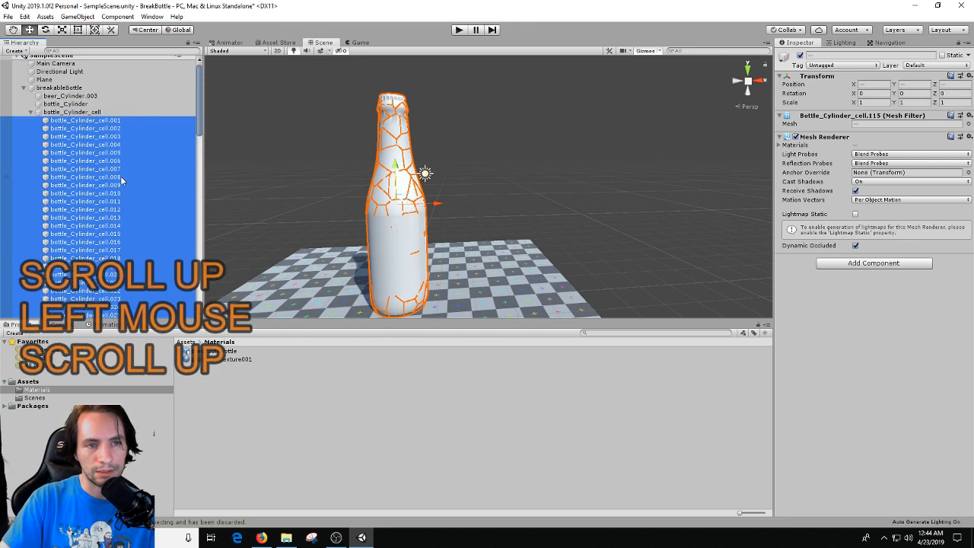
Move bottle_Cylinder_cell with its nested pieces out of breakableBottle to the scene's root level, just above breakableBottle, and expand it.
{"action": "left_click", "coordinate": [31, 116]}
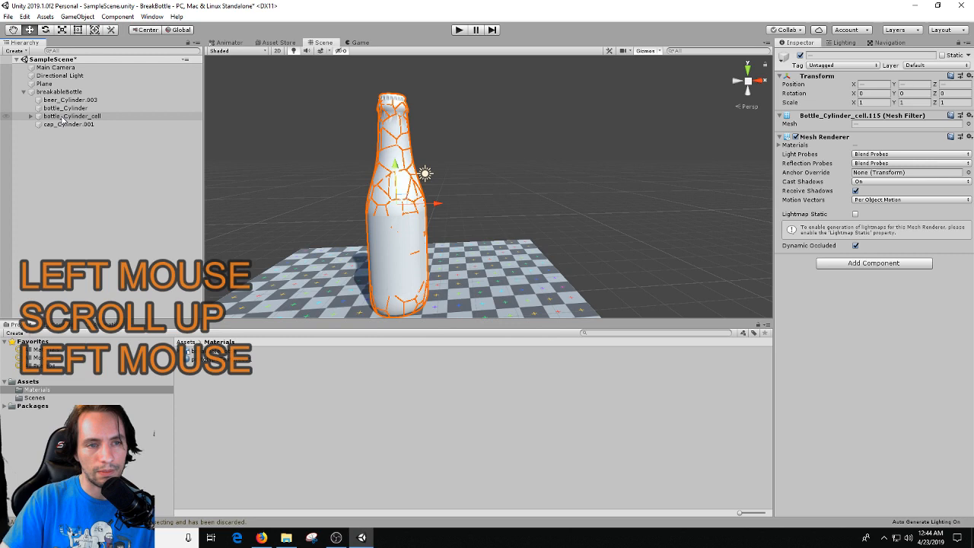
{"action": "left_click_drag", "start_coordinate": [64, 118], "coordinate": [50, 93]}
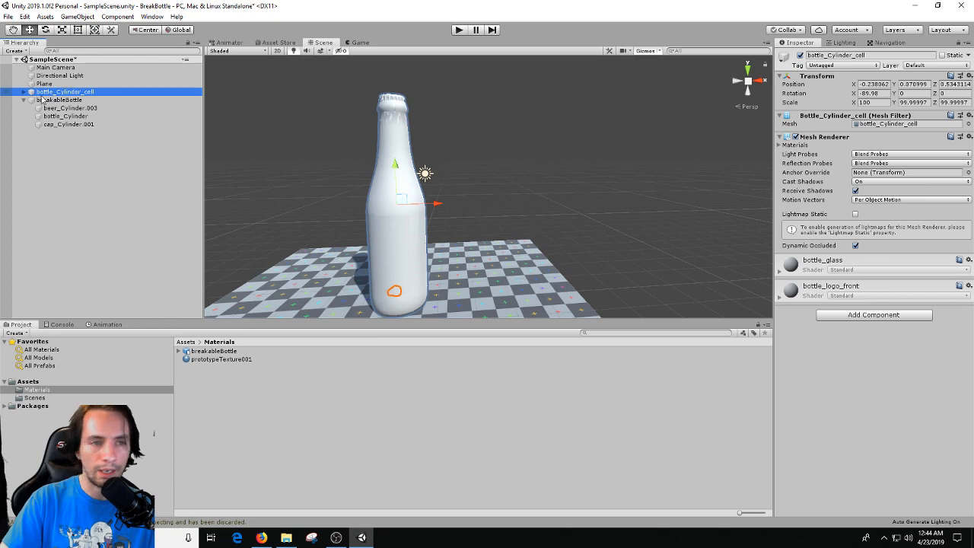
{"action": "left_click", "coordinate": [25, 92]}
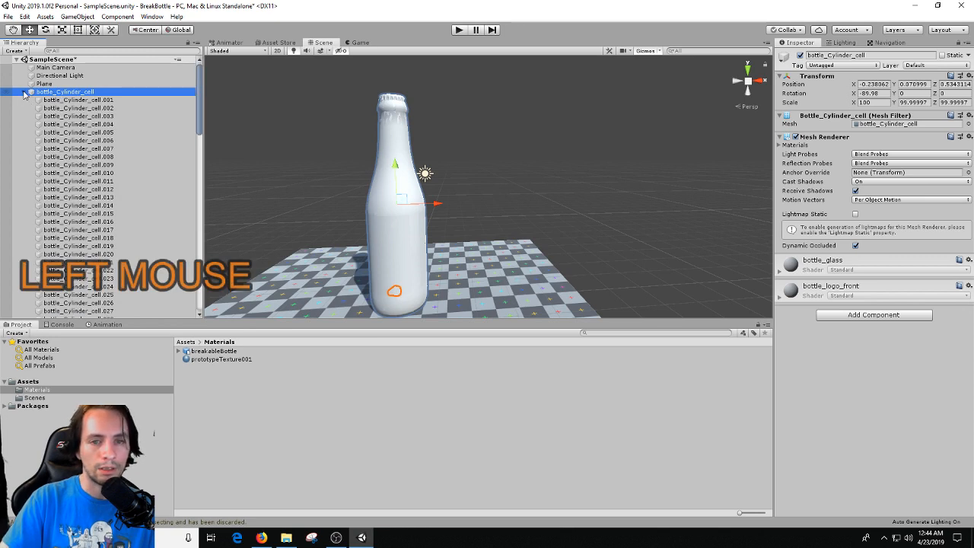
Add a Rigidbody component to bottle_Cylinder_cell and all its children through bottle_Cylinder_cell.115 at once.
{"action": "left_click", "coordinate": [67, 92]}
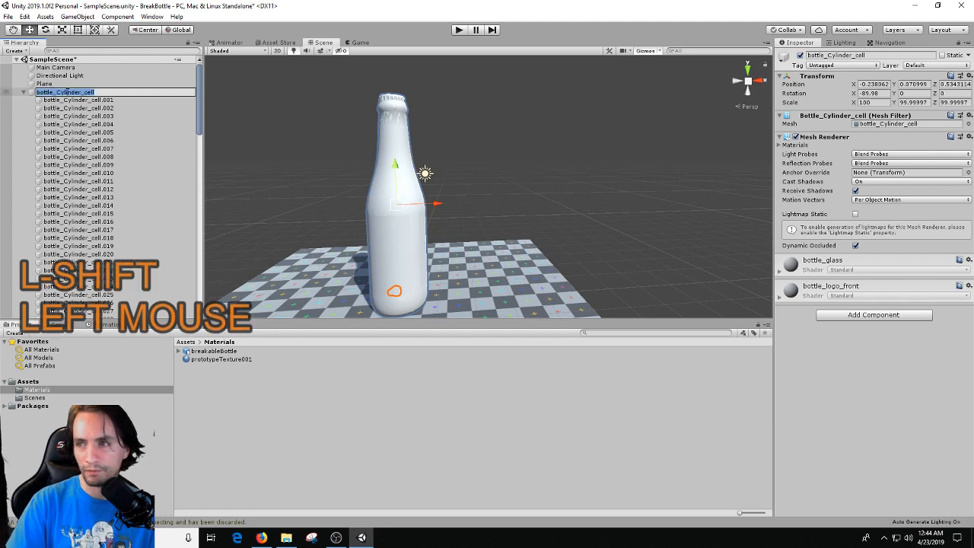
{"action": "key", "text": "shift+Down"}
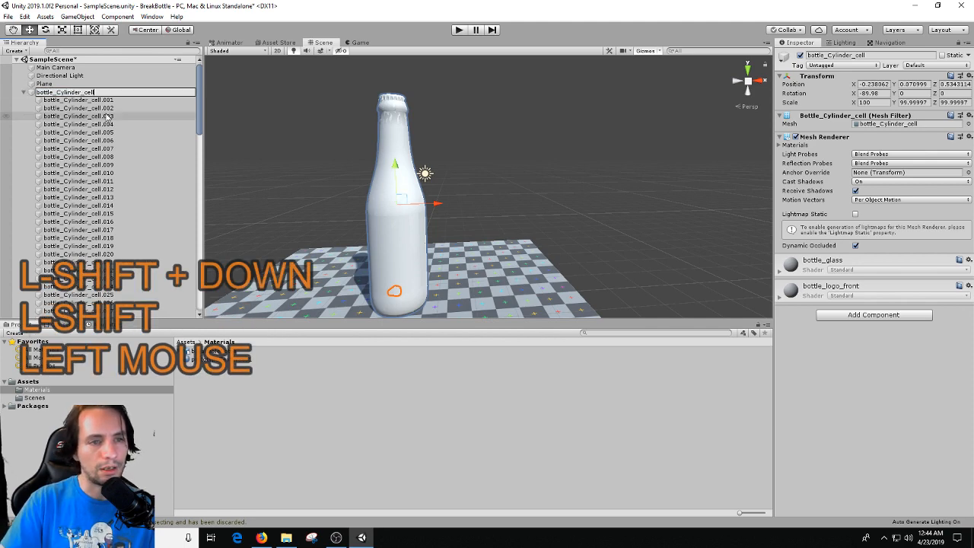
{"action": "left_click", "coordinate": [72, 92]}
{"action": "key", "text": "Down"}
{"action": "left_click", "coordinate": [80, 92]}
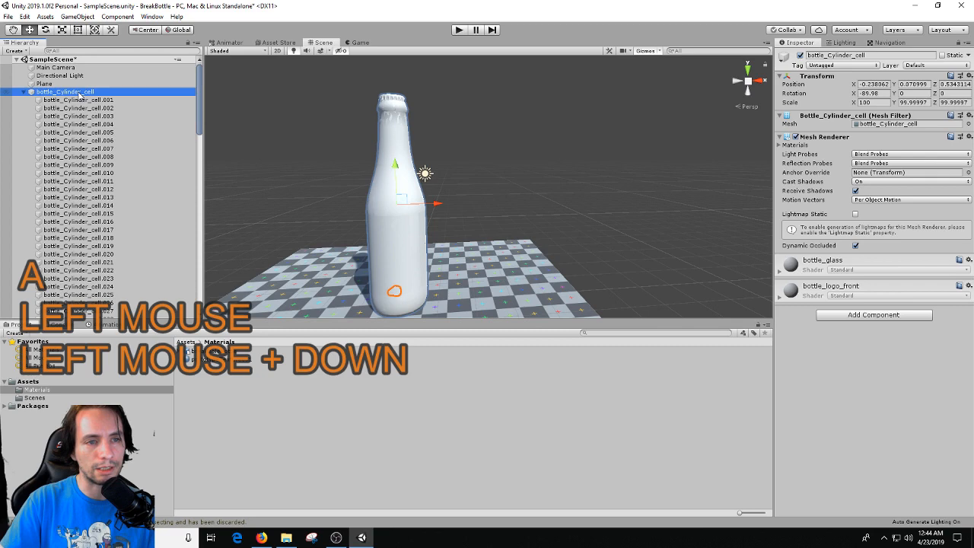
{"action": "key", "text": "shift+Down"}
{"action": "key", "text": "shift+Down"}
{"action": "key", "text": "shift+Down"}
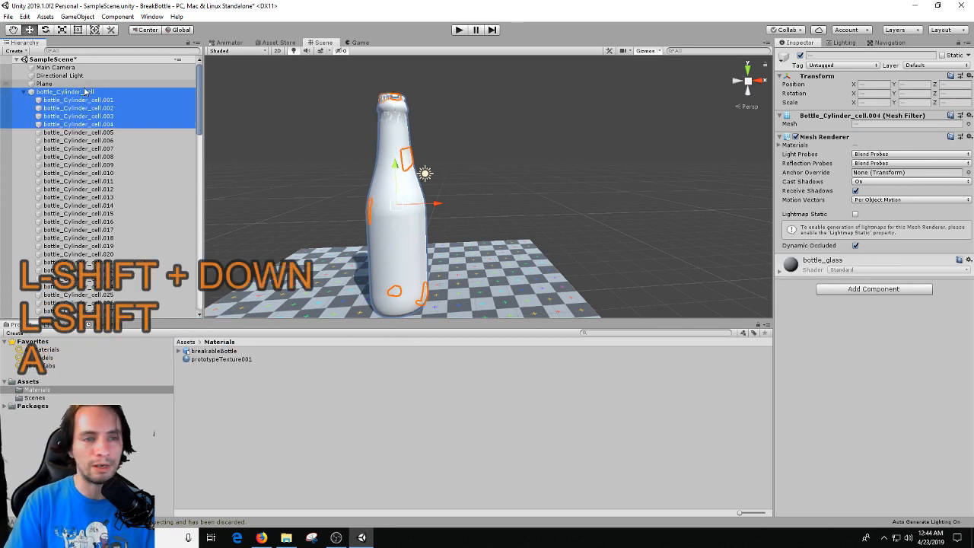
{"action": "key", "text": "shift+Down"}
{"action": "key", "text": "shift+Down"}
{"action": "key", "text": "shift+Down"}
{"action": "key", "text": "shift+Down"}
{"action": "key", "text": "shift+Down"}
{"action": "key", "text": "shift+Down"}
{"action": "key", "text": "shift+Down"}
{"action": "key", "text": "shift+Down"}
{"action": "key", "text": "shift+Down"}
{"action": "key", "text": "shift+Down"}
{"action": "key", "text": "shift+Down"}
{"action": "key", "text": "shift+Down"}
{"action": "key", "text": "shift+Down"}
{"action": "key", "text": "shift+Down"}
{"action": "key", "text": "shift+Down"}
{"action": "key", "text": "shift+Down"}
{"action": "key", "text": "shift+Down"}
{"action": "key", "text": "shift+Down"}
{"action": "key", "text": "shift+Down"}
{"action": "key", "text": "shift+Down"}
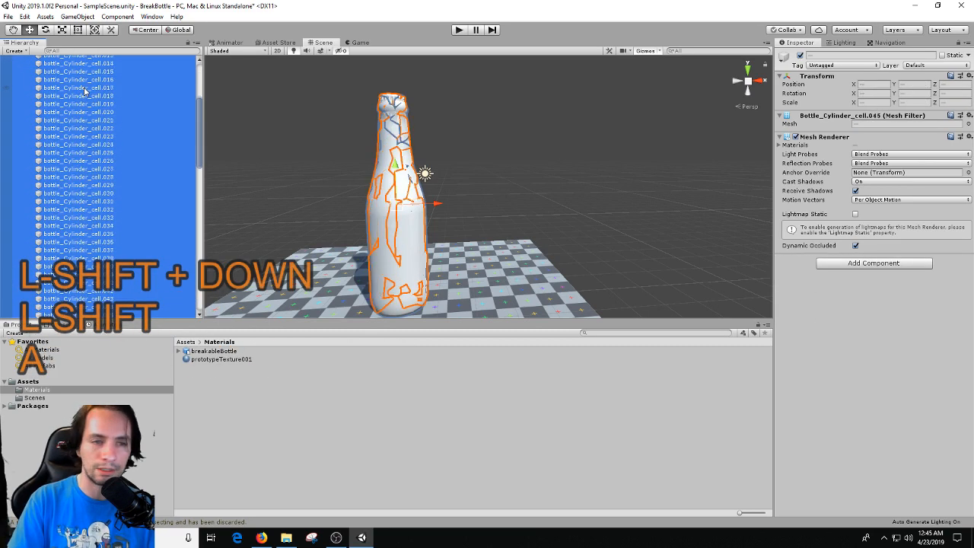
{"action": "key", "text": "shift+Down"}
{"action": "key", "text": "shift+Down"}
{"action": "key", "text": "shift+Down"}
{"action": "key", "text": "shift+Down"}
{"action": "key", "text": "shift+Down"}
{"action": "key", "text": "shift+Down"}
{"action": "key", "text": "shift+Down"}
{"action": "key", "text": "shift+Down"}
{"action": "key", "text": "shift+Down"}
{"action": "key", "text": "shift+Down"}
{"action": "key", "text": "shift+Down"}
{"action": "key", "text": "shift+Down"}
{"action": "key", "text": "shift+Down"}
{"action": "key", "text": "shift+Down"}
{"action": "key", "text": "shift+Down"}
{"action": "key", "text": "shift+Down"}
{"action": "key", "text": "shift+Down"}
{"action": "key", "text": "shift+Down"}
{"action": "key", "text": "shift+Down"}
{"action": "key", "text": "shift+Down"}
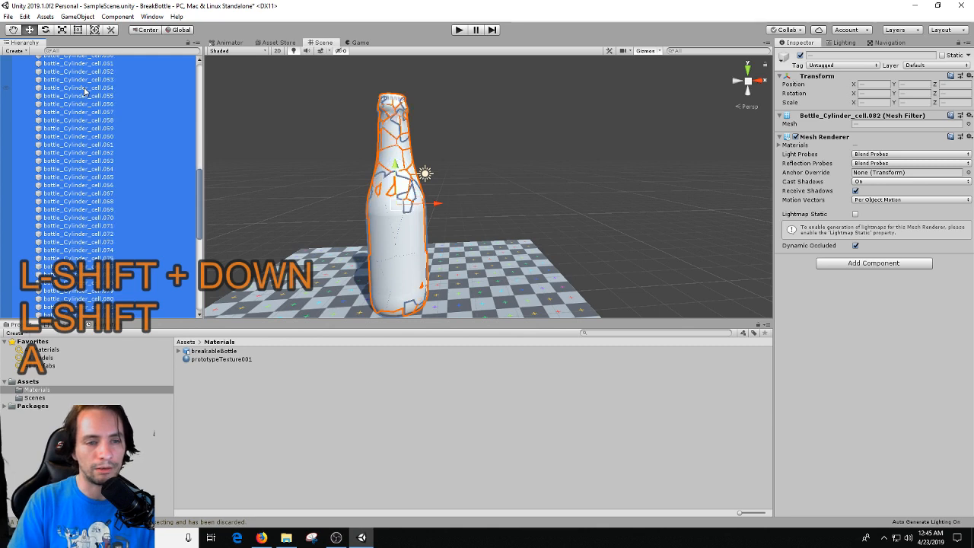
{"action": "key", "text": "shift+Down"}
{"action": "key", "text": "shift+Down"}
{"action": "key", "text": "shift+Down"}
{"action": "key", "text": "shift+Down"}
{"action": "key", "text": "shift+Down"}
{"action": "key", "text": "shift+Down"}
{"action": "key", "text": "shift+Down"}
{"action": "key", "text": "shift+Down"}
{"action": "key", "text": "shift+Down"}
{"action": "key", "text": "shift+Down"}
{"action": "key", "text": "shift+Down"}
{"action": "key", "text": "shift+Down"}
{"action": "key", "text": "shift+Down"}
{"action": "key", "text": "shift+Down"}
{"action": "key", "text": "shift+Down"}
{"action": "key", "text": "shift+Down"}
{"action": "key", "text": "shift+Down"}
{"action": "key", "text": "shift+Down"}
{"action": "key", "text": "shift+Down"}
{"action": "key", "text": "shift+Down"}
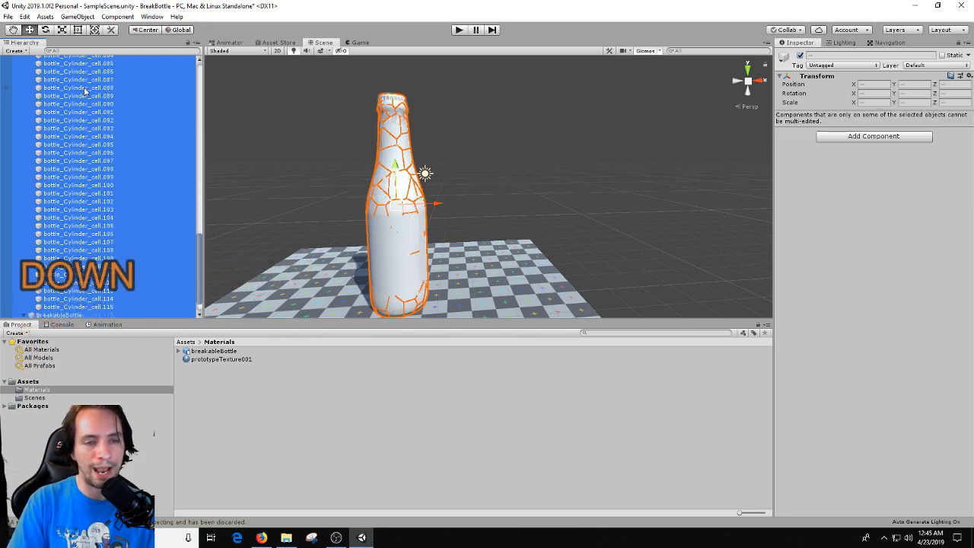
{"action": "key", "text": "shift+Up"}
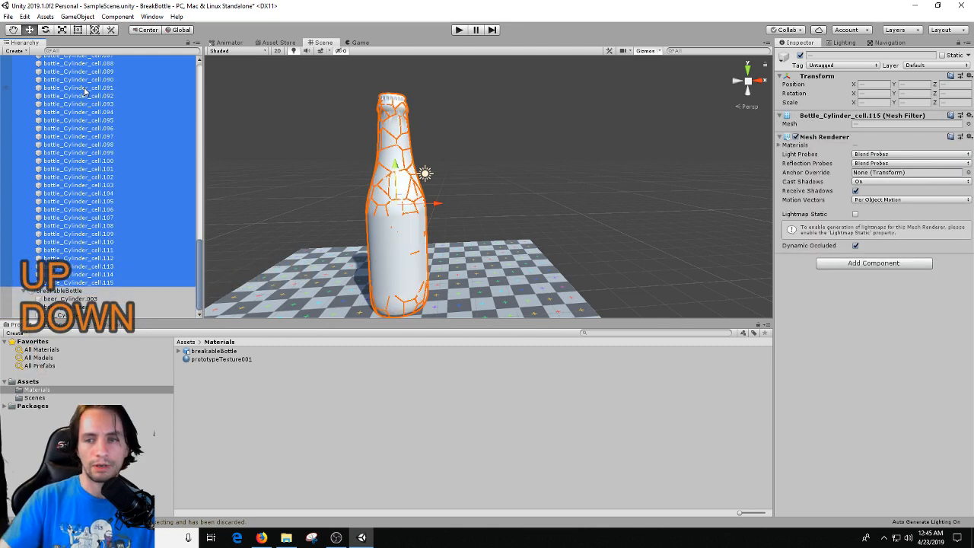
{"action": "left_click", "coordinate": [854, 263]}
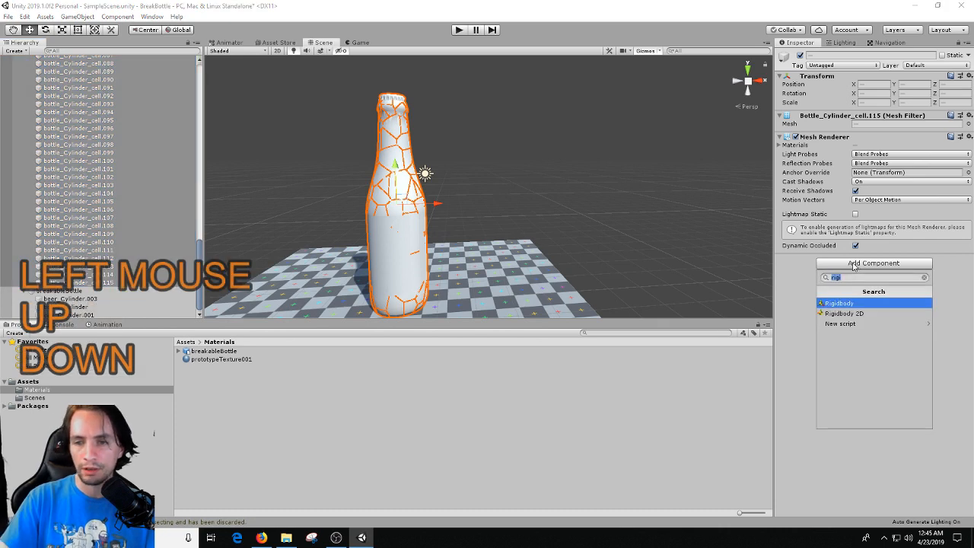
{"action": "left_click", "coordinate": [837, 303]}
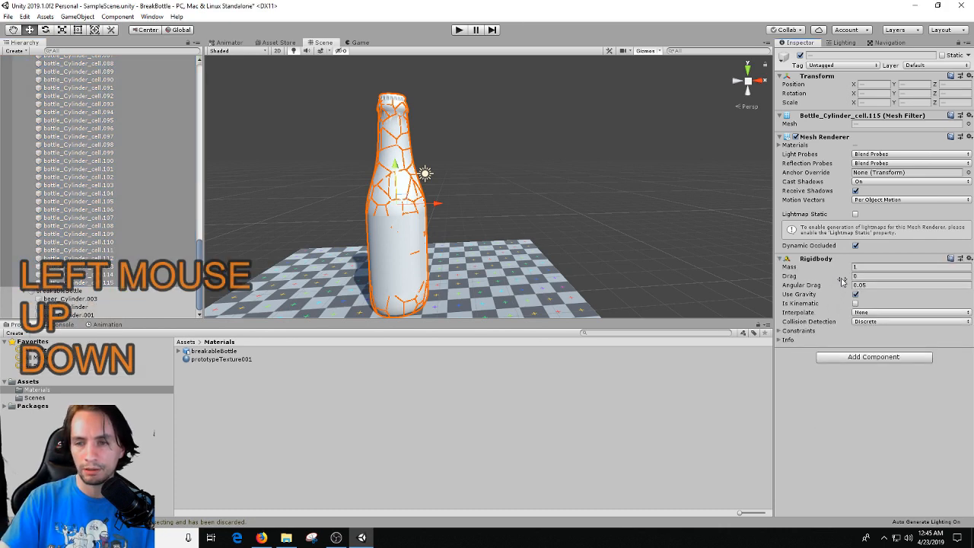
Add a Mesh Collider to bottle_Cylinder_cell and all its pieces at once, and enable Convex on it.
{"action": "left_click", "coordinate": [870, 364]}
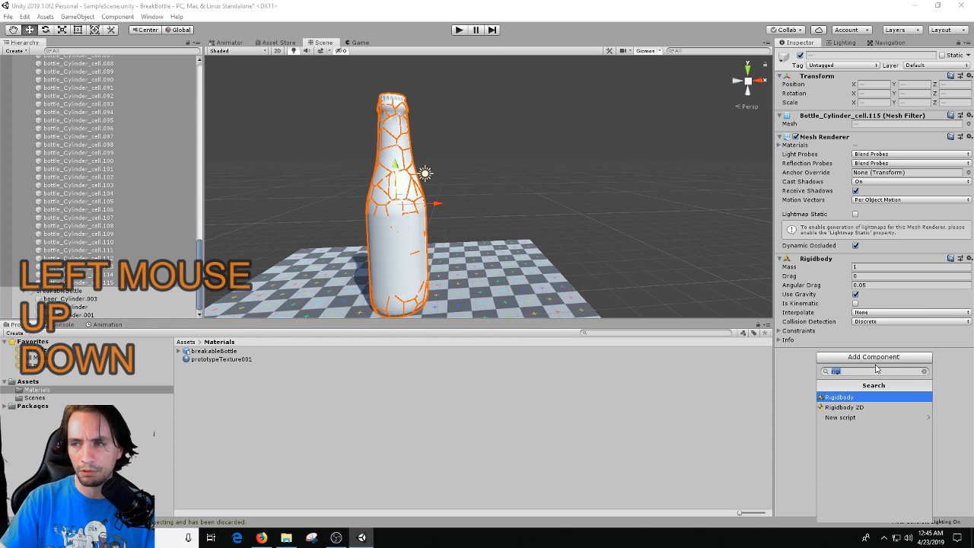
{"action": "type", "text": "mesh"}
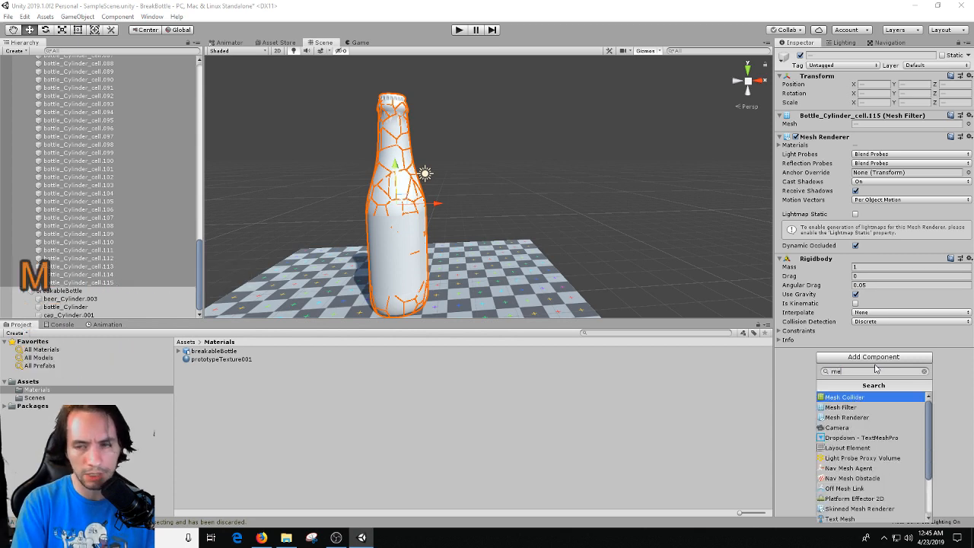
{"action": "left_click", "coordinate": [863, 399]}
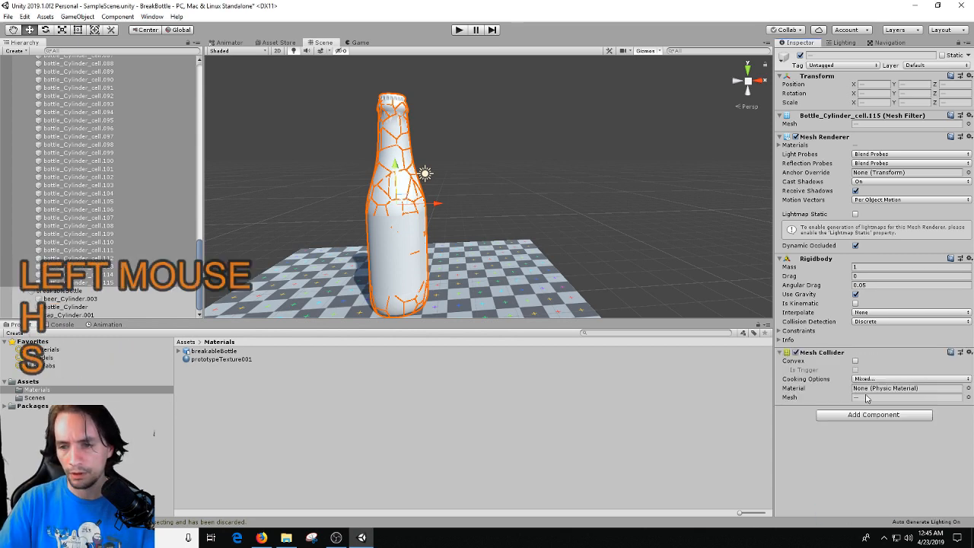
{"action": "left_click", "coordinate": [855, 362]}
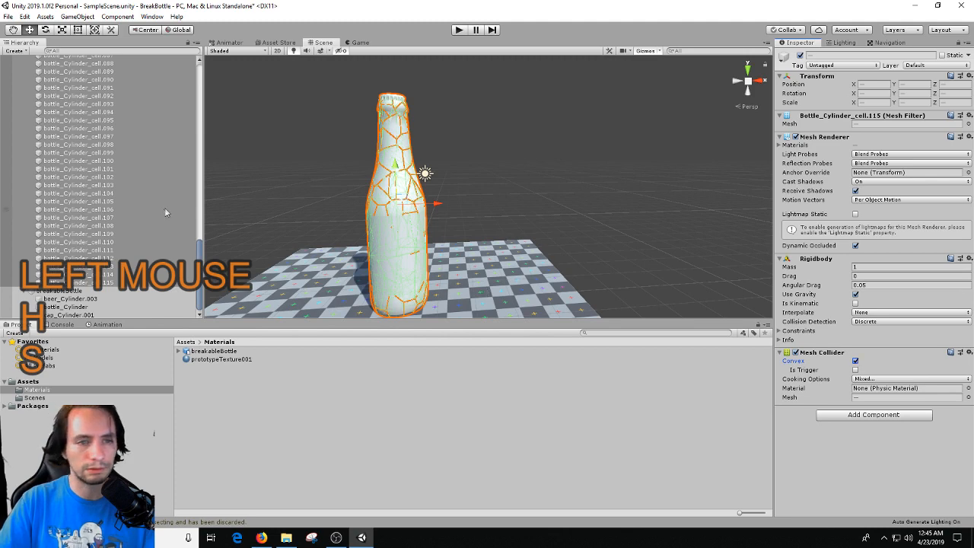
Collapse bottle_Cylinder_cell and save it with its pieces as a prefab in the project's root Assets folder.
{"action": "scroll", "coordinate": [164, 213], "scroll_direction": "up", "scroll_amount": 10}
{"action": "left_click", "coordinate": [19, 95], "text": "shift"}
{"action": "scroll", "coordinate": [18, 95], "scroll_direction": "up", "scroll_amount": 3}
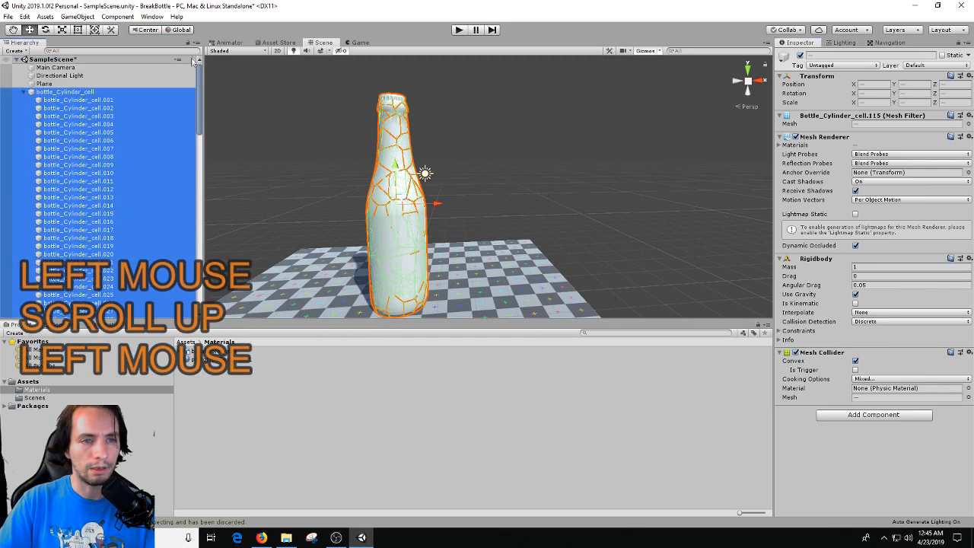
{"action": "left_click", "coordinate": [24, 92]}
{"action": "left_click", "coordinate": [69, 92]}
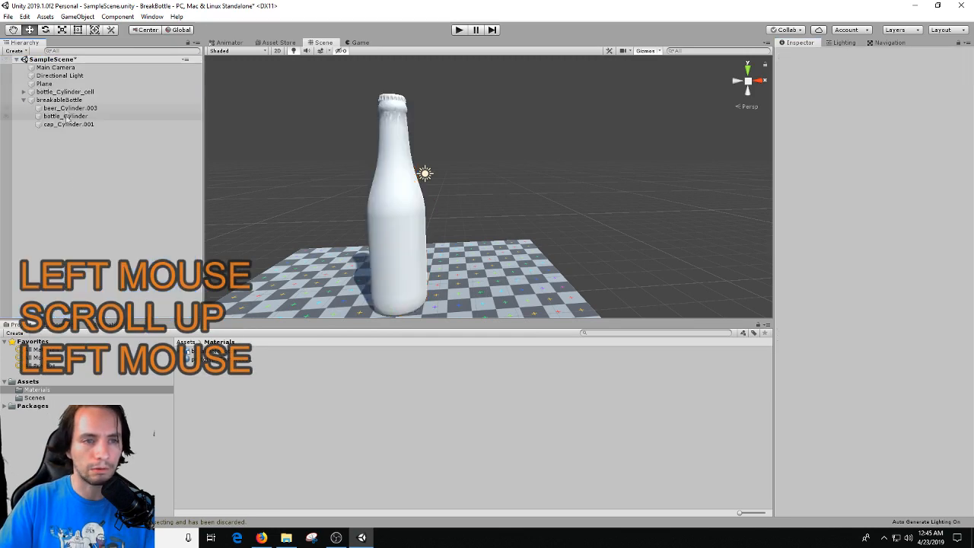
{"action": "left_click", "coordinate": [188, 341]}
{"action": "left_click_drag", "start_coordinate": [68, 93], "coordinate": [251, 394]}
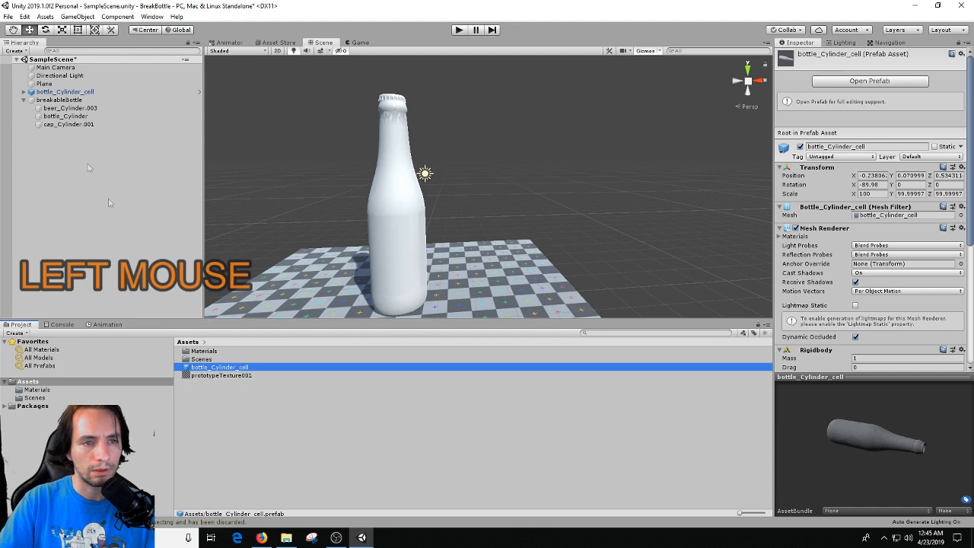
Move beer_Cylinder.003, bottle_Cylinder and cap_Cylinder.001 out of breakableBottle to the scene's root level.
{"action": "left_click", "coordinate": [41, 101]}
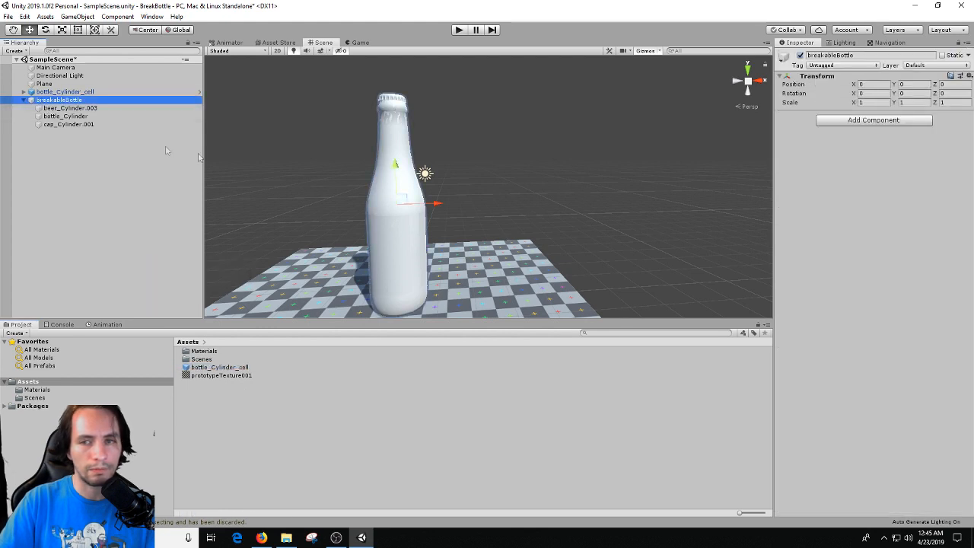
{"action": "left_click", "coordinate": [61, 108]}
{"action": "left_click", "coordinate": [59, 101]}
{"action": "left_click", "coordinate": [59, 105], "text": "shift"}
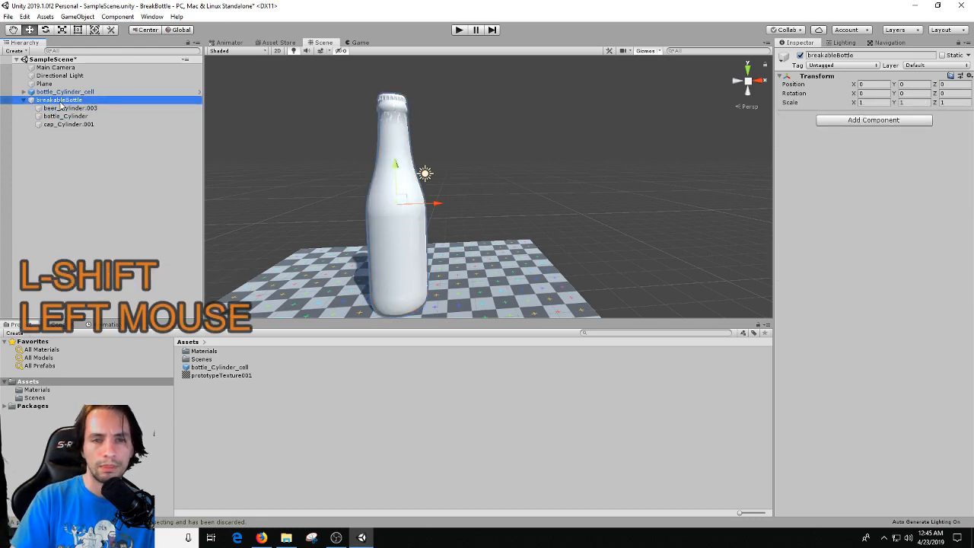
{"action": "key", "text": "Down"}
{"action": "key", "text": "Up"}
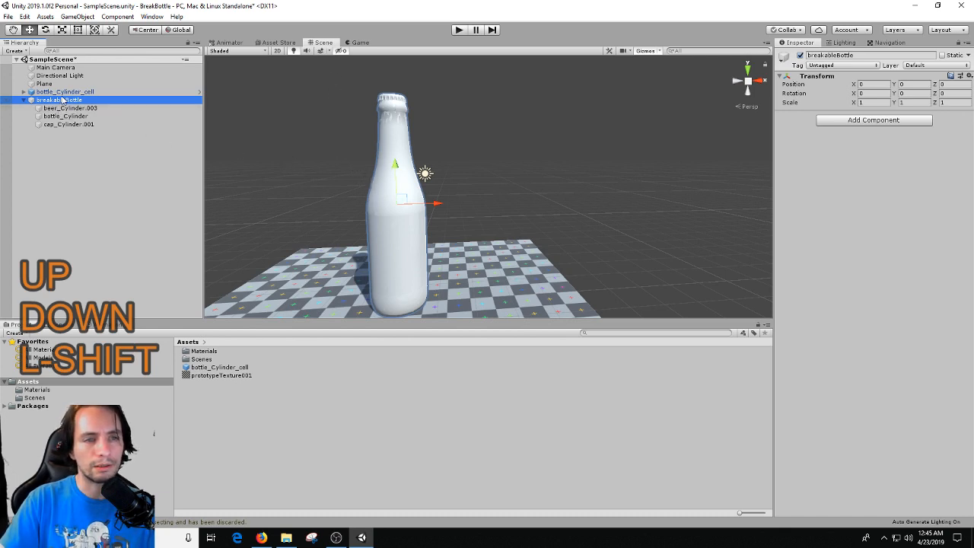
{"action": "left_click", "coordinate": [63, 102]}
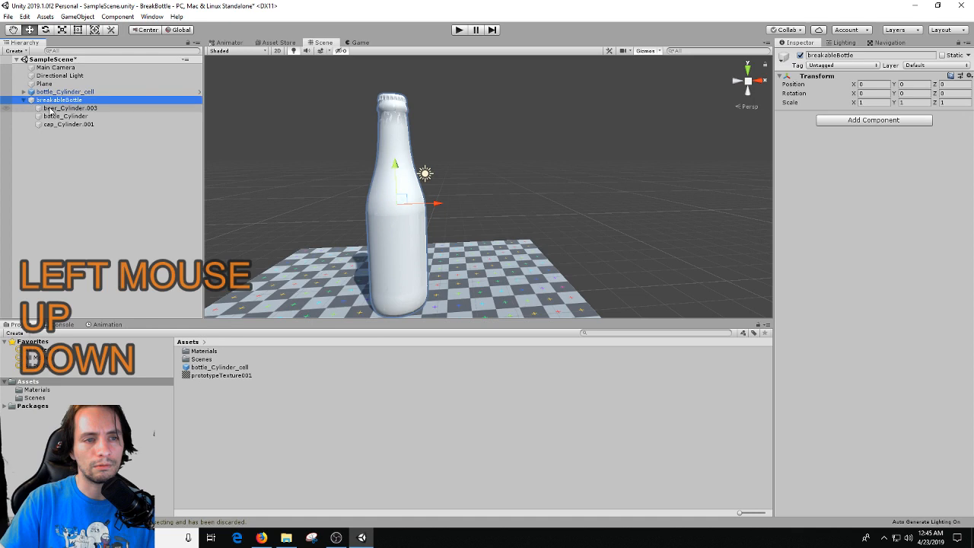
{"action": "left_click", "coordinate": [61, 109]}
{"action": "key", "text": "shift+Down"}
{"action": "key", "text": "shift+Down"}
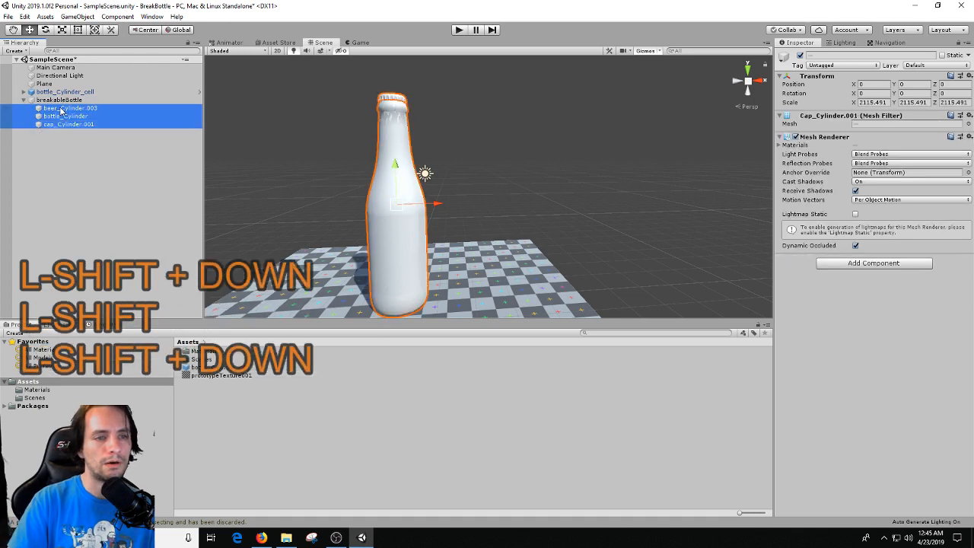
{"action": "left_click_drag", "start_coordinate": [61, 109], "coordinate": [53, 102]}
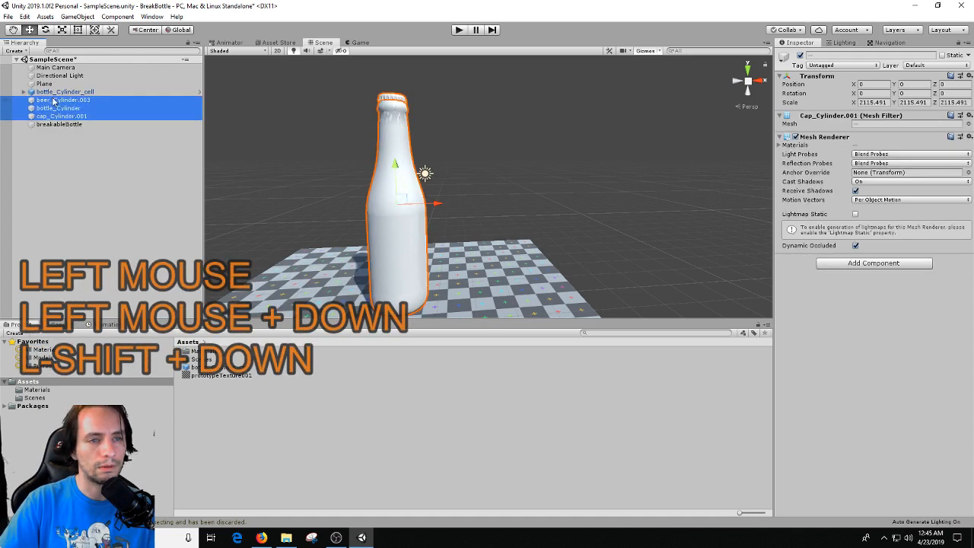
Try shifting the empty breakableBottle parent to X 1.79, and undo the move.
{"action": "left_click", "coordinate": [53, 124]}
{"action": "left_click_drag", "start_coordinate": [440, 305], "coordinate": [508, 299]}
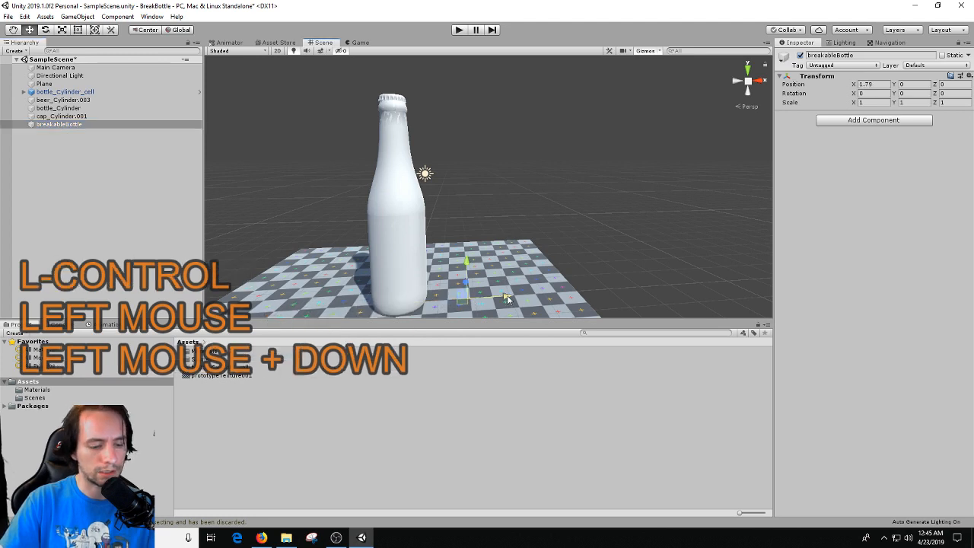
{"action": "key", "text": "ctrl+z"}
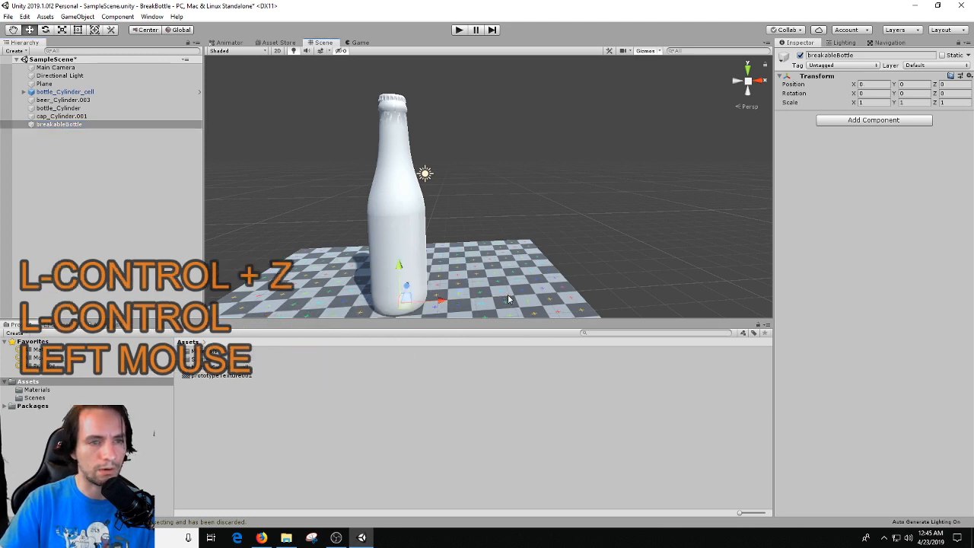
Nest beer_Cylinder.003, bottle_Cylinder and cap_Cylinder.001 back under breakableBottle.
{"action": "left_click", "coordinate": [69, 100]}
{"action": "key", "text": "shift+Down"}
{"action": "key", "text": "shift+Down"}
{"action": "left_click_drag", "start_coordinate": [67, 100], "coordinate": [68, 127]}
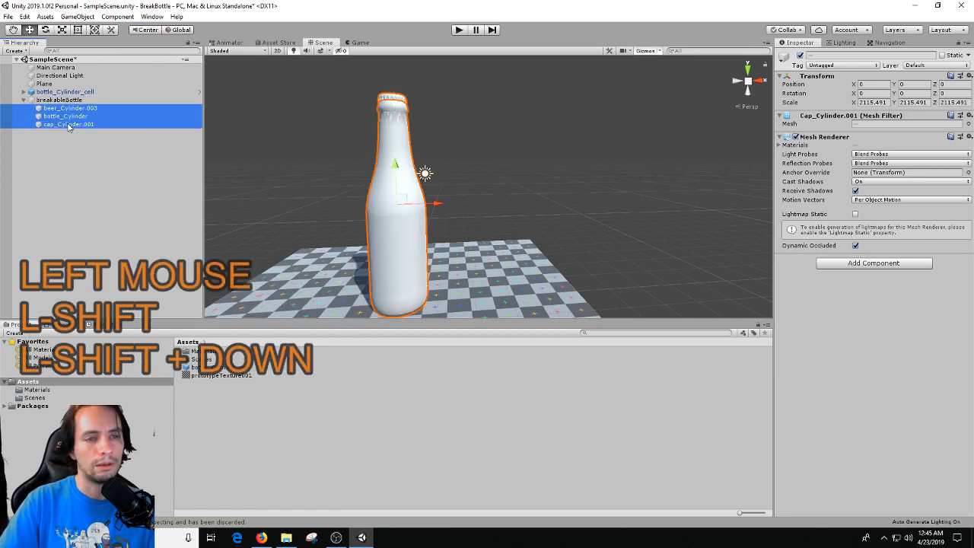
Add a convex Mesh Collider and a Rigidbody to beer_Cylinder.003, bottle_Cylinder and cap_Cylinder.001 together.
{"action": "left_click", "coordinate": [894, 265]}
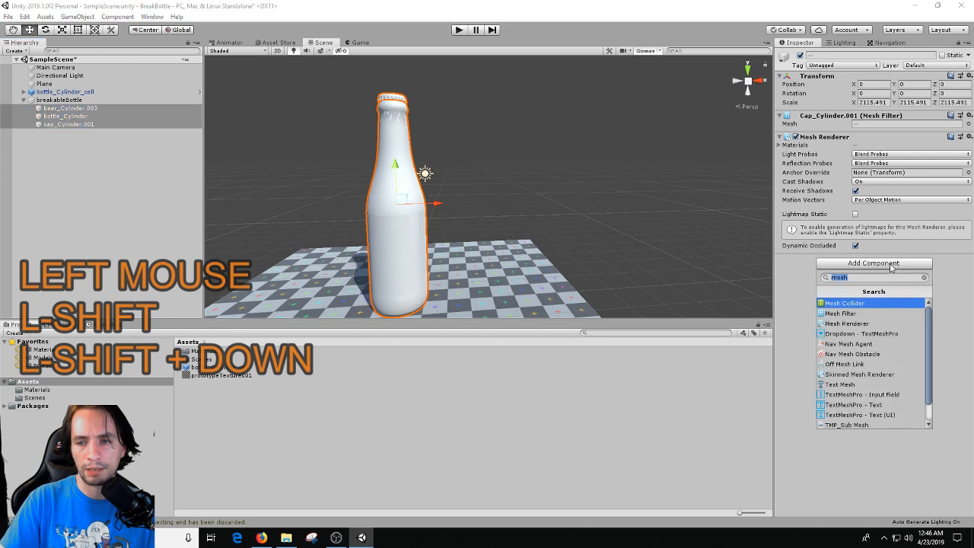
{"action": "left_click", "coordinate": [845, 303]}
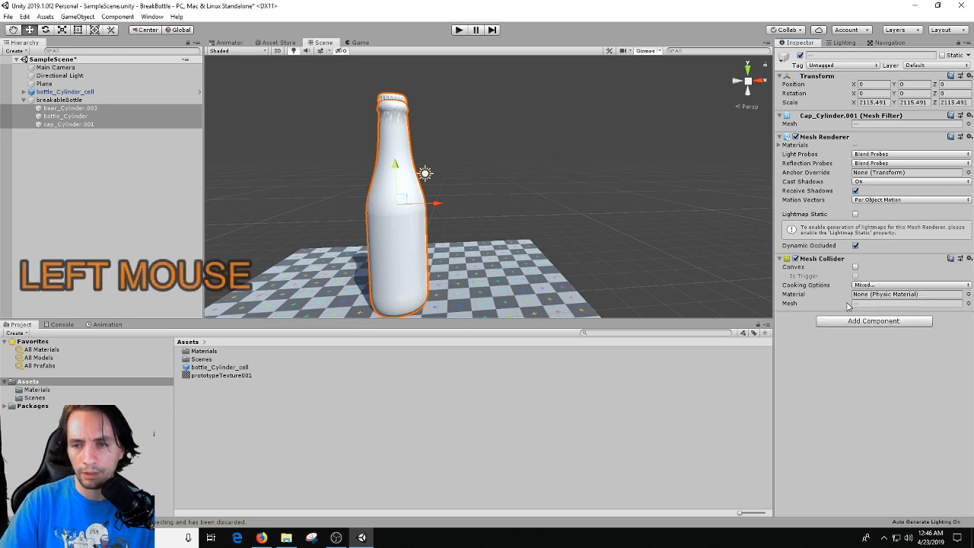
{"action": "left_click", "coordinate": [856, 267]}
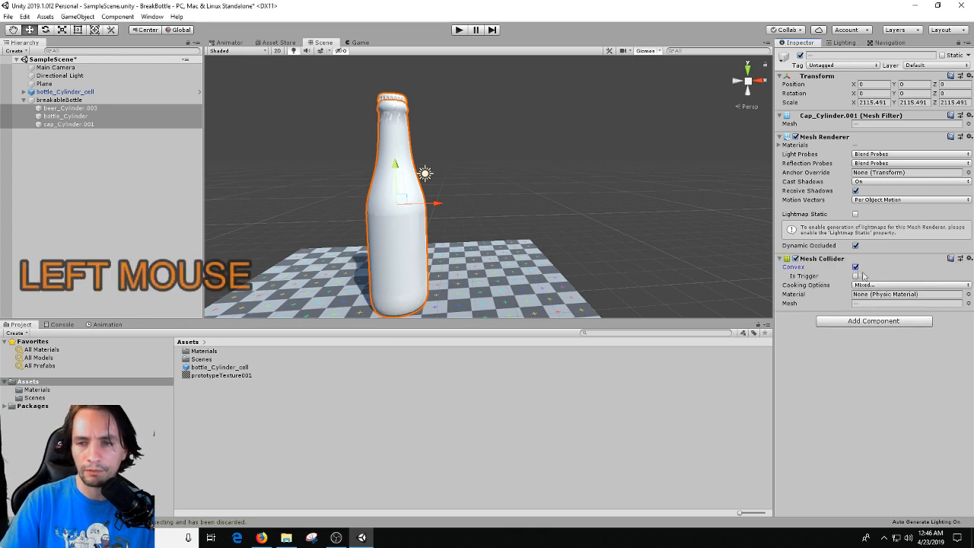
{"action": "left_click", "coordinate": [857, 323]}
{"action": "type", "text": "rigi"}
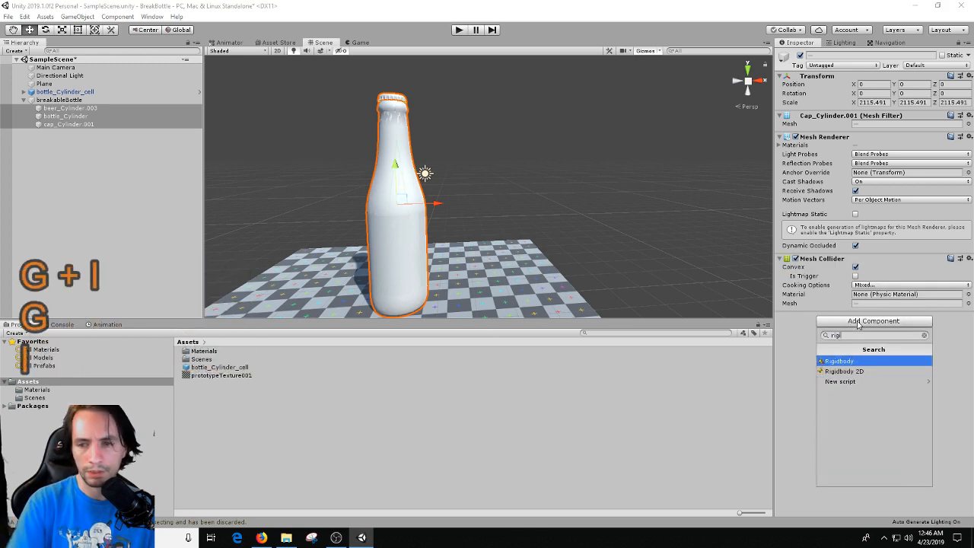
{"action": "left_click", "coordinate": [840, 361]}
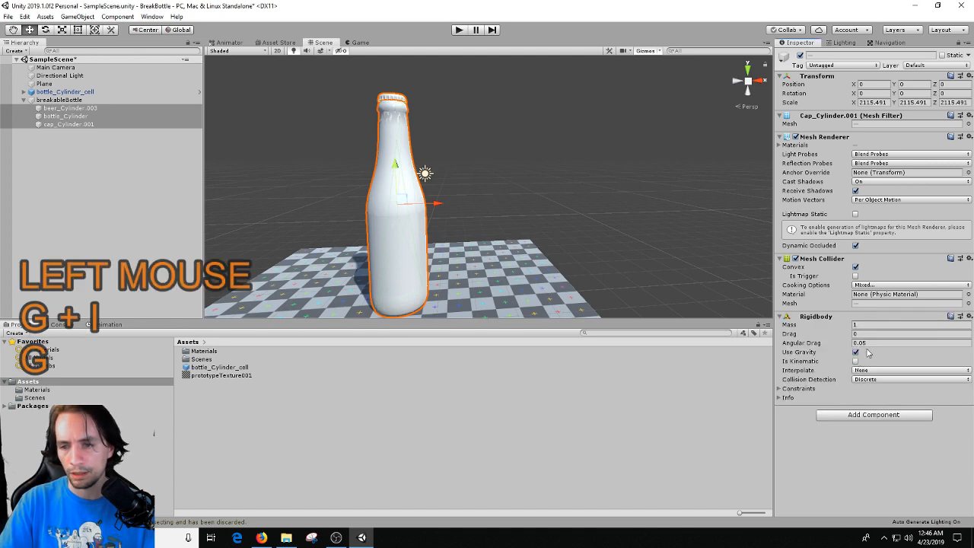
Select the breakableBottle parent and save the scene.
{"action": "left_click", "coordinate": [57, 100]}
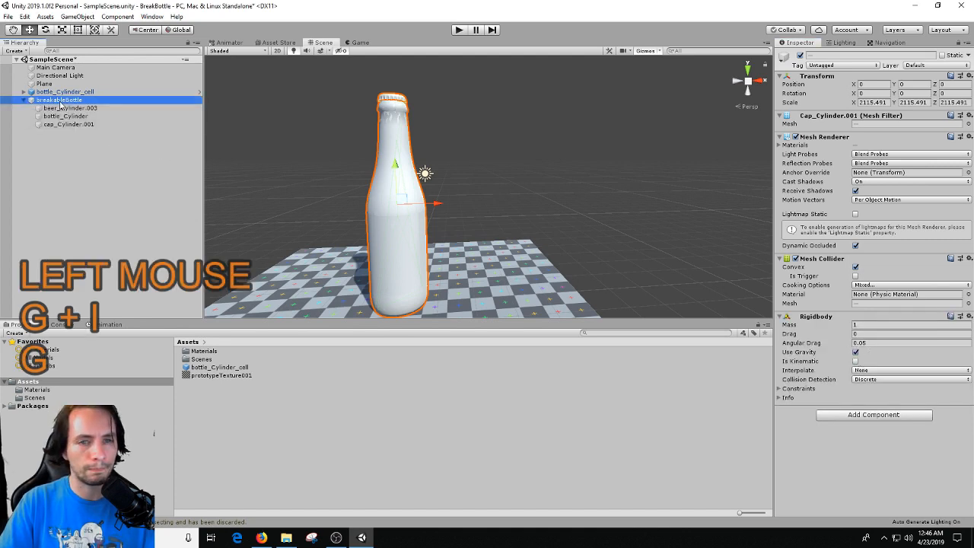
{"action": "scroll", "coordinate": [381, 183], "scroll_direction": "down", "scroll_amount": 3}
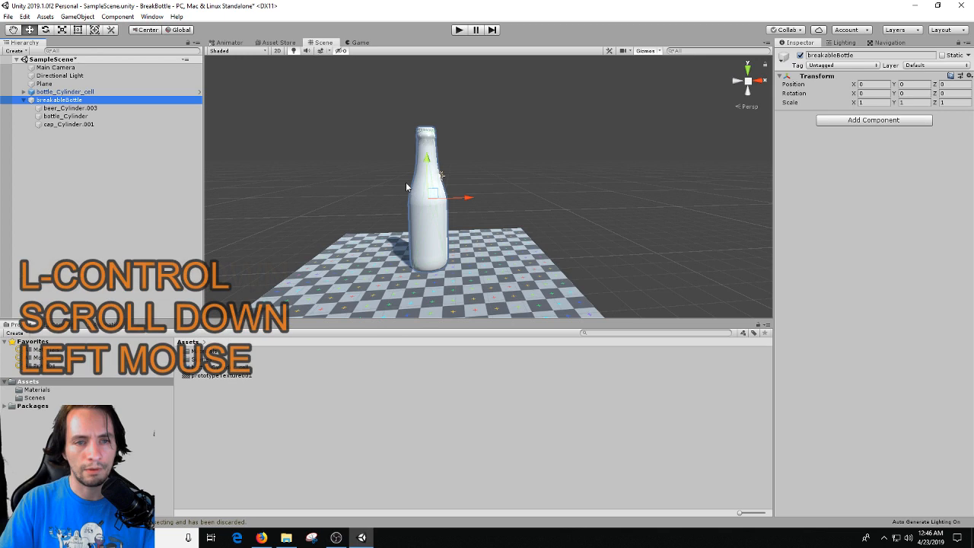
{"action": "key", "text": "ctrl+s"}
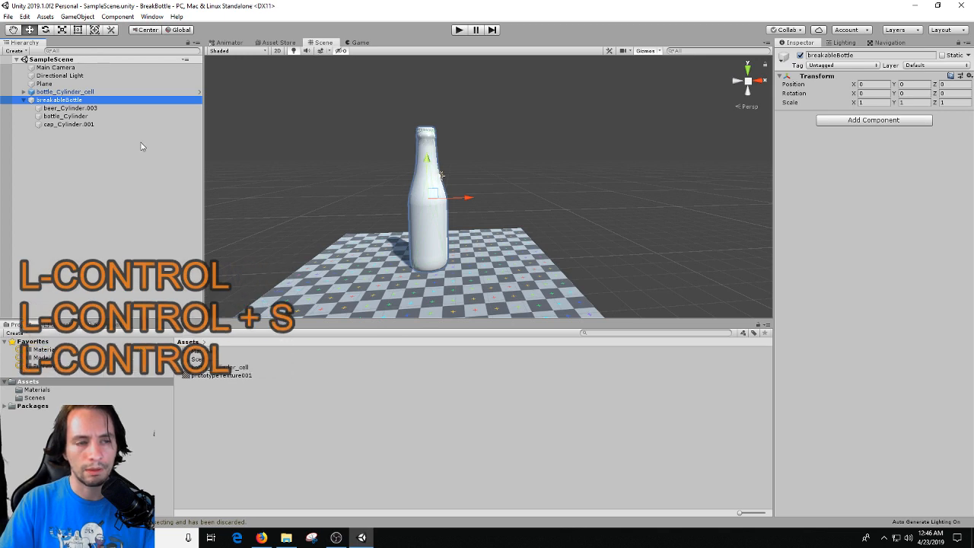
Duplicate breakableBottle and shift the copy along the X axis to position 2.75.
{"action": "left_click", "coordinate": [57, 101]}
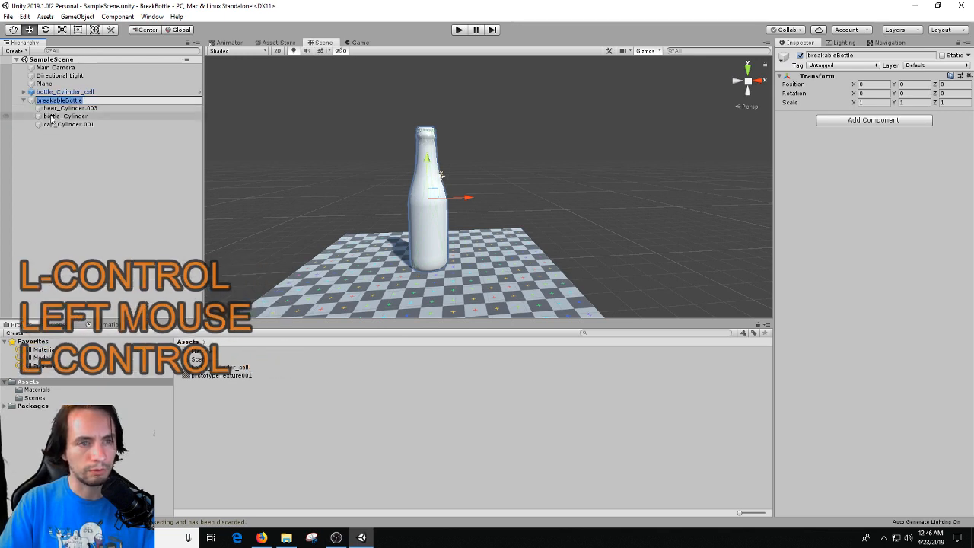
{"action": "left_click", "coordinate": [65, 116]}
{"action": "left_click", "coordinate": [57, 99]}
{"action": "key", "text": "ctrl+d"}
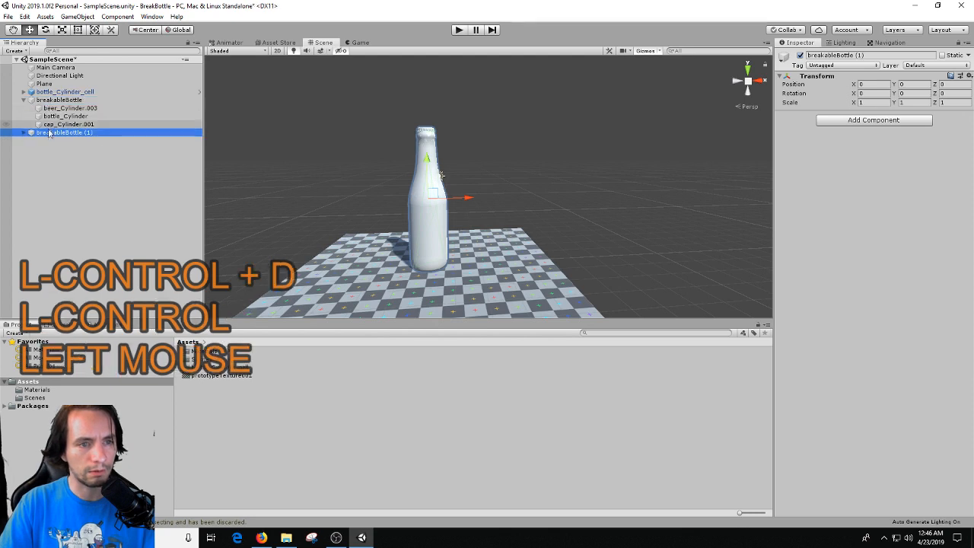
{"action": "left_click_drag", "start_coordinate": [453, 199], "coordinate": [522, 210], "text": "ctrl"}
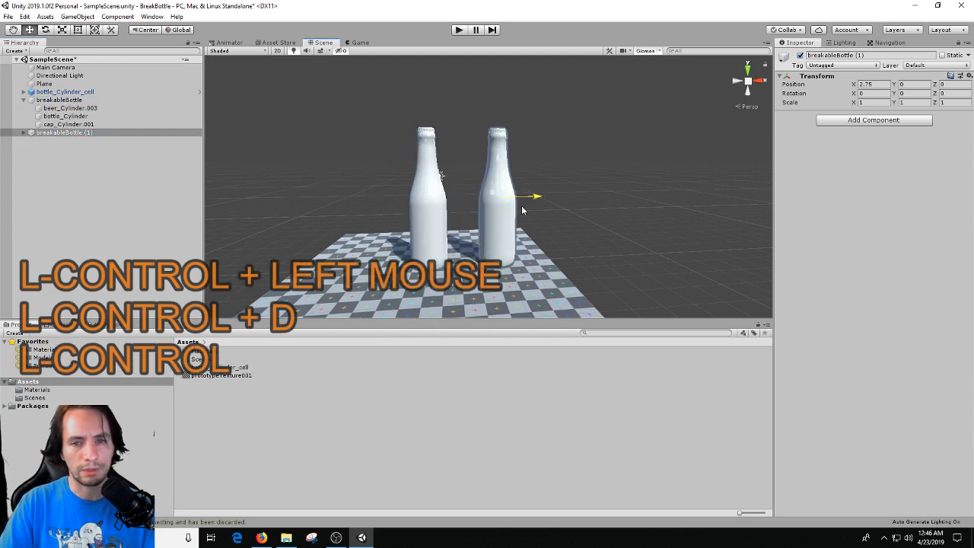
Enlarge the ground Plane by setting its X and Z scale to 2, and save the scene.
{"action": "left_click", "coordinate": [432, 202]}
{"action": "left_click", "coordinate": [435, 199]}
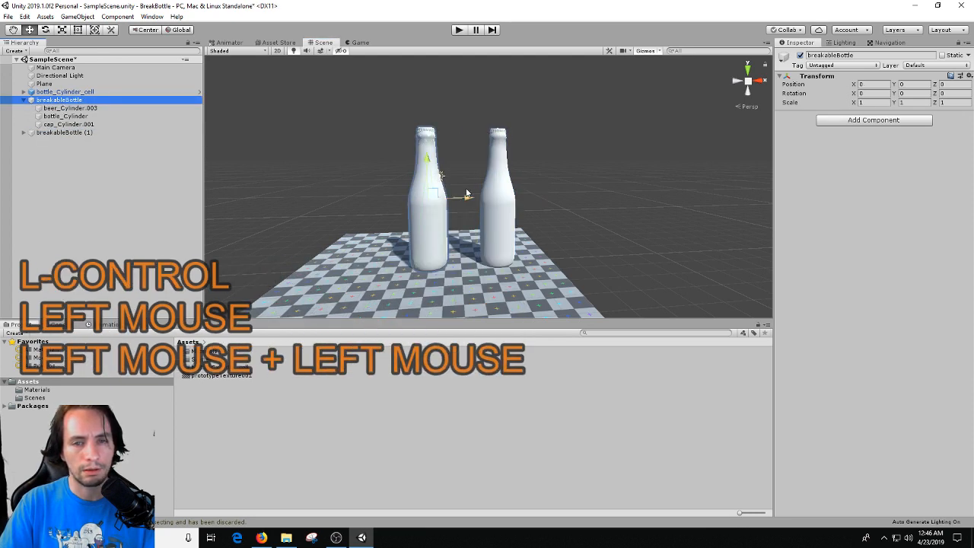
{"action": "right_click_drag", "start_coordinate": [498, 199], "coordinate": [499, 213]}
{"action": "left_click", "coordinate": [499, 215]}
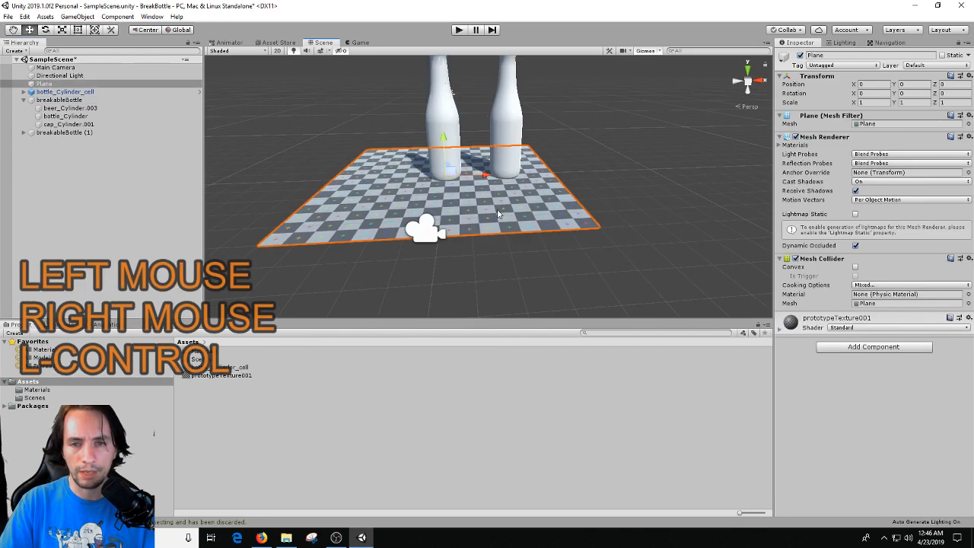
{"action": "left_click", "coordinate": [874, 102]}
{"action": "type", "text": "2"}
{"action": "key", "text": "Tab"}
{"action": "key", "text": "Tab"}
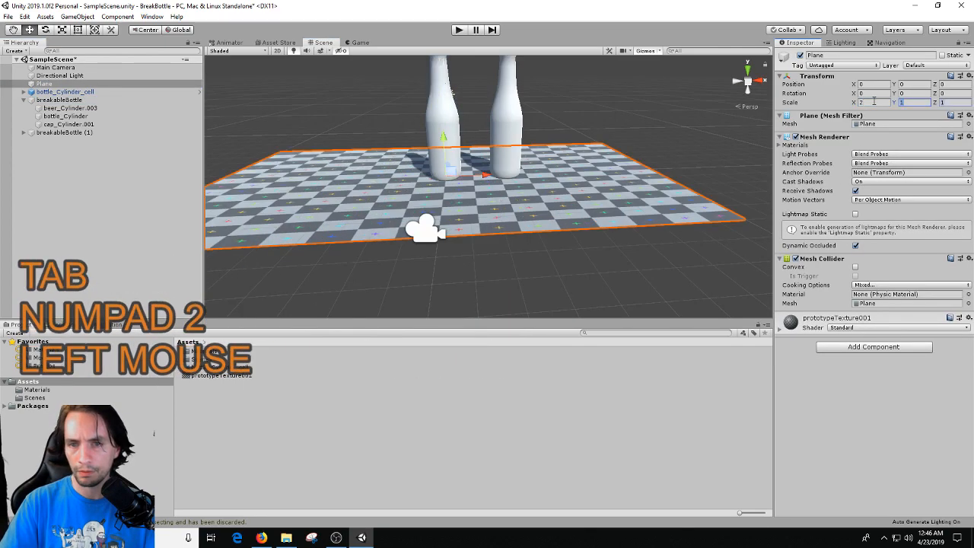
{"action": "type", "text": "2"}
{"action": "key", "text": "d"}
{"action": "right_click_drag", "start_coordinate": [602, 167], "coordinate": [607, 164]}
{"action": "key", "text": "w"}
{"action": "key", "text": "ctrl+s"}
Raise the duplicate breakableBottle (1) to a Y position of about 5.9, and run the scene briefly to test the physics.
{"action": "left_click", "coordinate": [438, 122]}
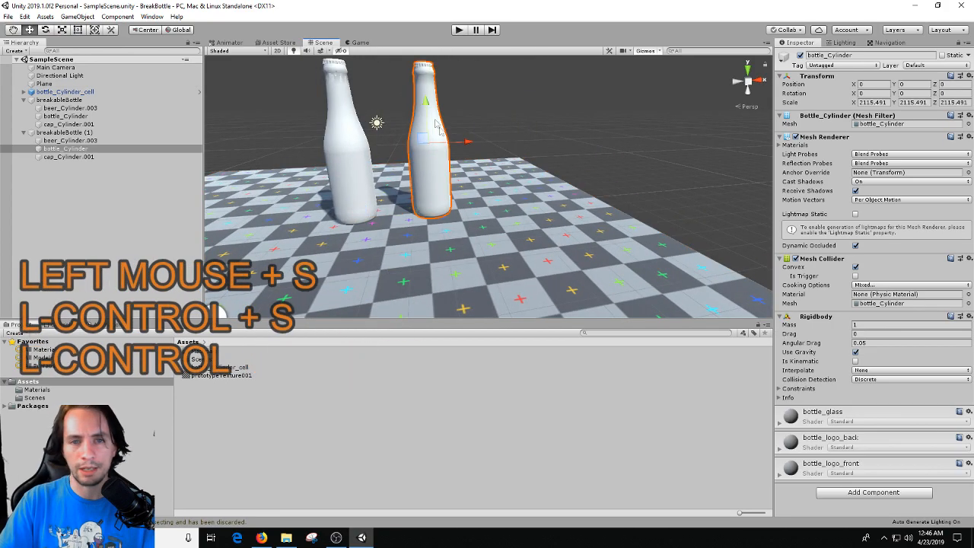
{"action": "right_click_drag", "start_coordinate": [438, 122], "coordinate": [426, 153]}
{"action": "middle_click_drag", "start_coordinate": [426, 152], "coordinate": [415, 172]}
{"action": "left_click", "coordinate": [411, 175]}
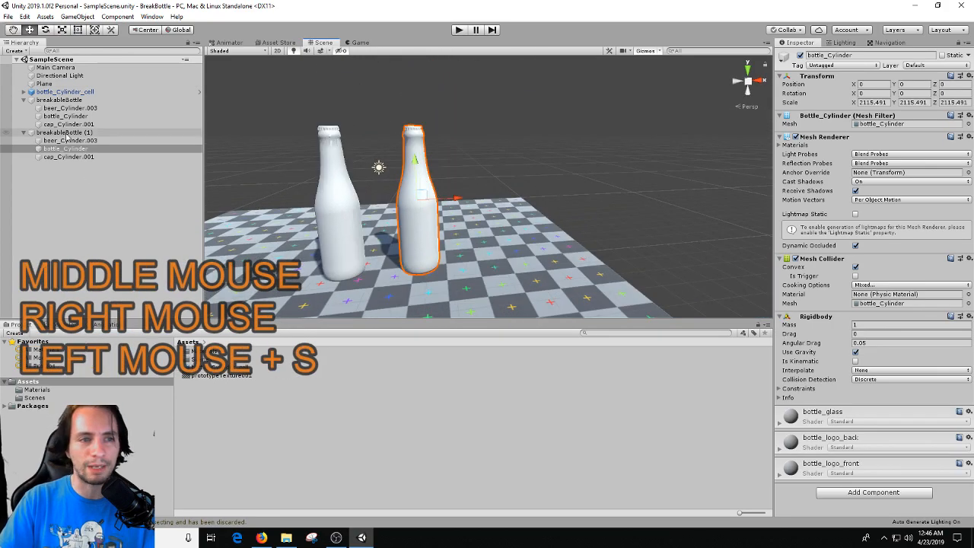
{"action": "left_click_drag", "start_coordinate": [417, 168], "coordinate": [460, 31]}
{"action": "left_click", "coordinate": [459, 30]}
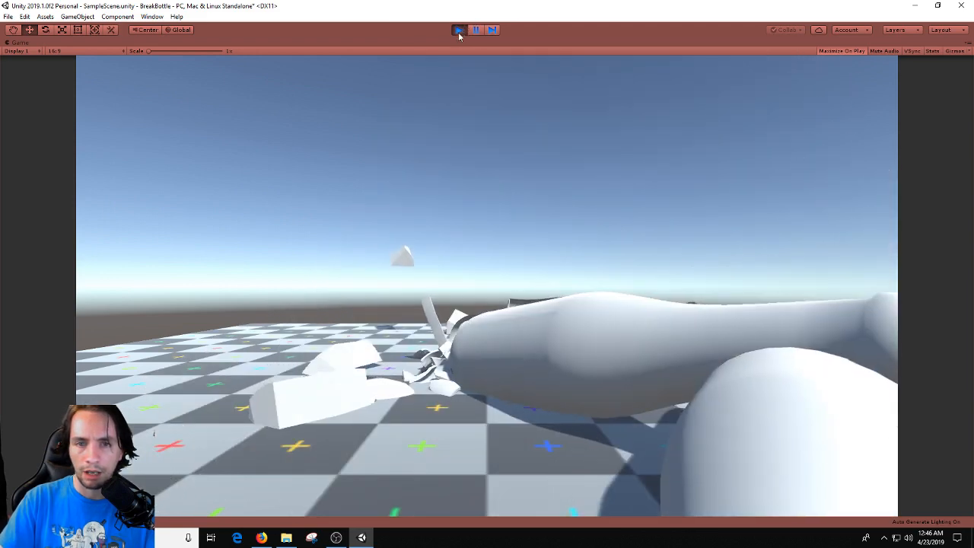
{"action": "left_click", "coordinate": [459, 30]}
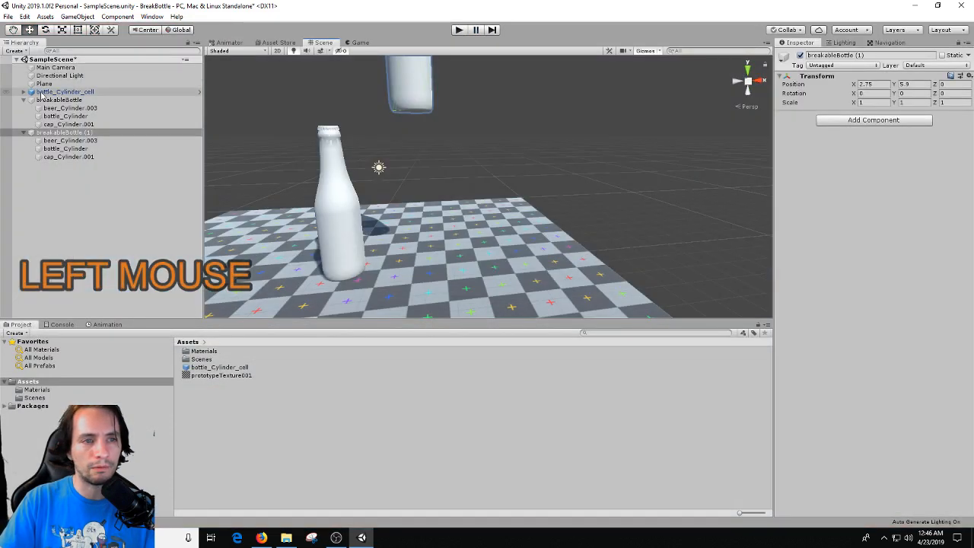
Deactivate the fractured bottle_Cylinder_cell object in the scene.
{"action": "left_click", "coordinate": [41, 92]}
{"action": "left_click", "coordinate": [800, 56]}
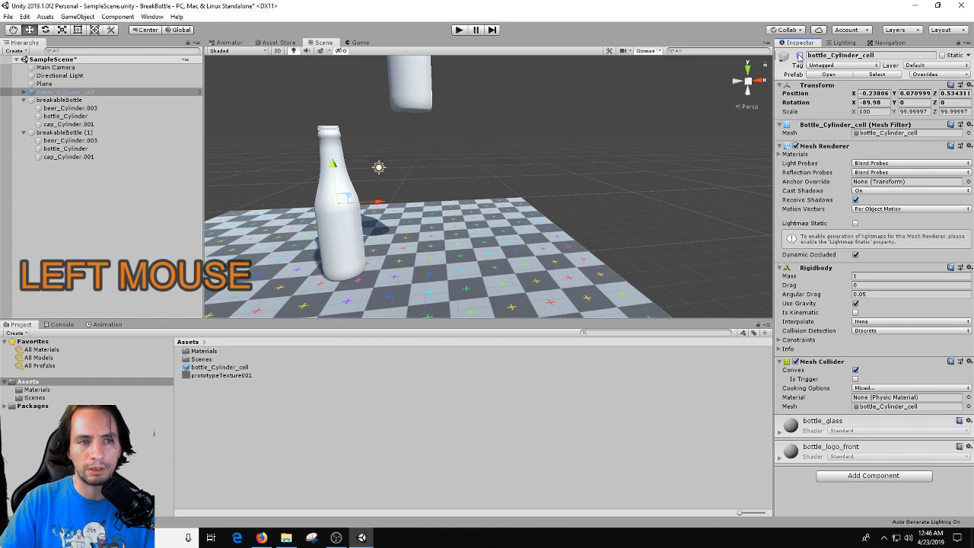
Save the scene and run it briefly to test the physics with the fractured bottle deactivated.
{"action": "right_click_drag", "start_coordinate": [395, 73], "coordinate": [457, 49]}
{"action": "key", "text": "ctrl+s"}
{"action": "left_click", "coordinate": [458, 31]}
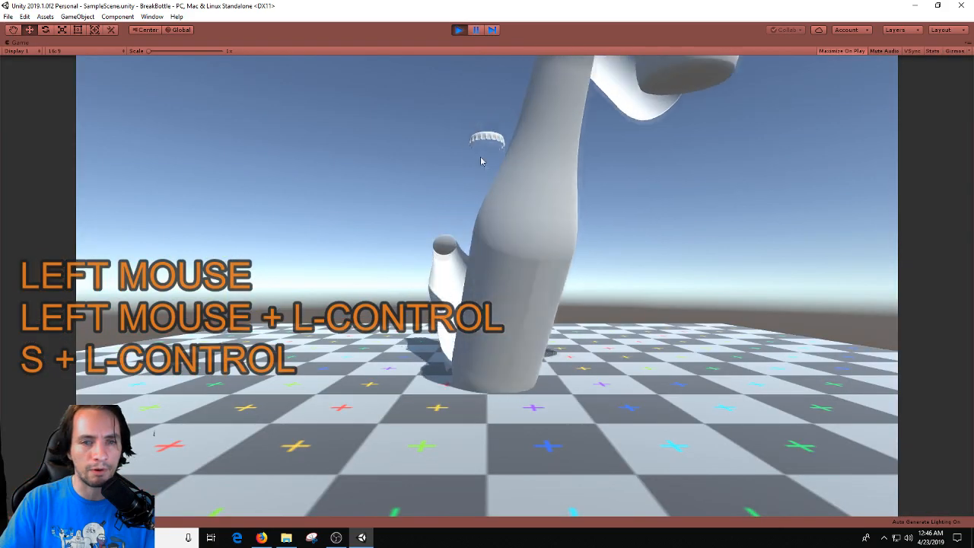
{"action": "right_click", "coordinate": [515, 284]}
{"action": "right_click_drag", "start_coordinate": [515, 284], "coordinate": [428, 122]}
{"action": "key", "text": "a"}
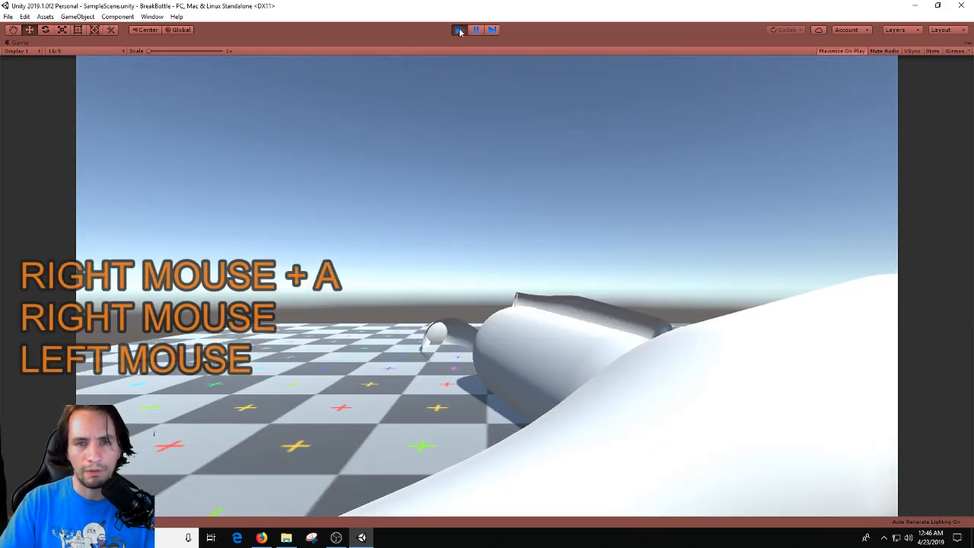
{"action": "left_click", "coordinate": [459, 29]}
Select the raised breakableBottle (1) and examine its placement above the plane from several angles.
{"action": "key", "text": "s"}
{"action": "key", "text": "a"}
{"action": "right_click_drag", "start_coordinate": [390, 152], "coordinate": [457, 128]}
{"action": "key", "text": "w"}
{"action": "middle_click_drag", "start_coordinate": [457, 128], "coordinate": [479, 175]}
{"action": "right_click_drag", "start_coordinate": [479, 175], "coordinate": [503, 209]}
{"action": "key", "text": "a"}
{"action": "middle_click_drag", "start_coordinate": [502, 210], "coordinate": [533, 217]}
{"action": "right_click_drag", "start_coordinate": [533, 217], "coordinate": [457, 152]}
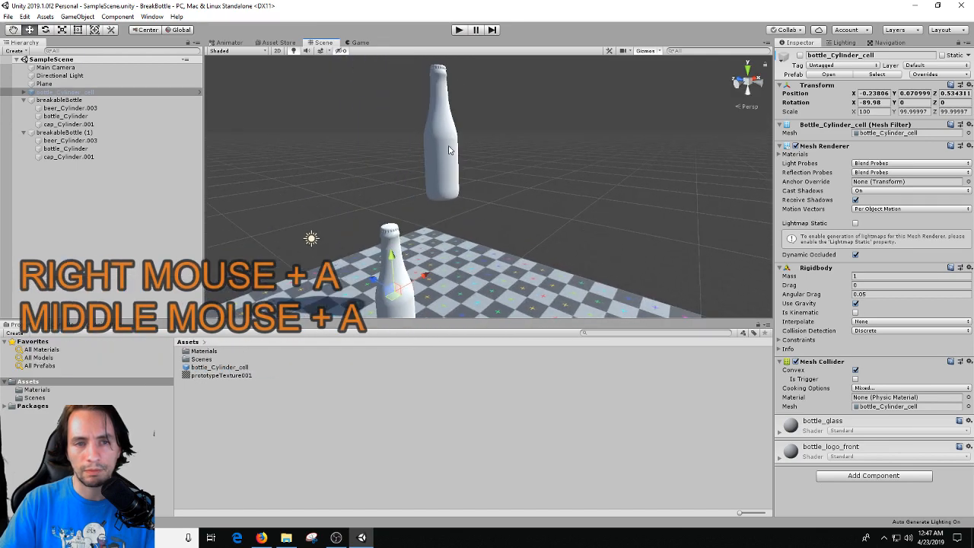
{"action": "left_click", "coordinate": [449, 149]}
{"action": "left_click", "coordinate": [88, 134]}
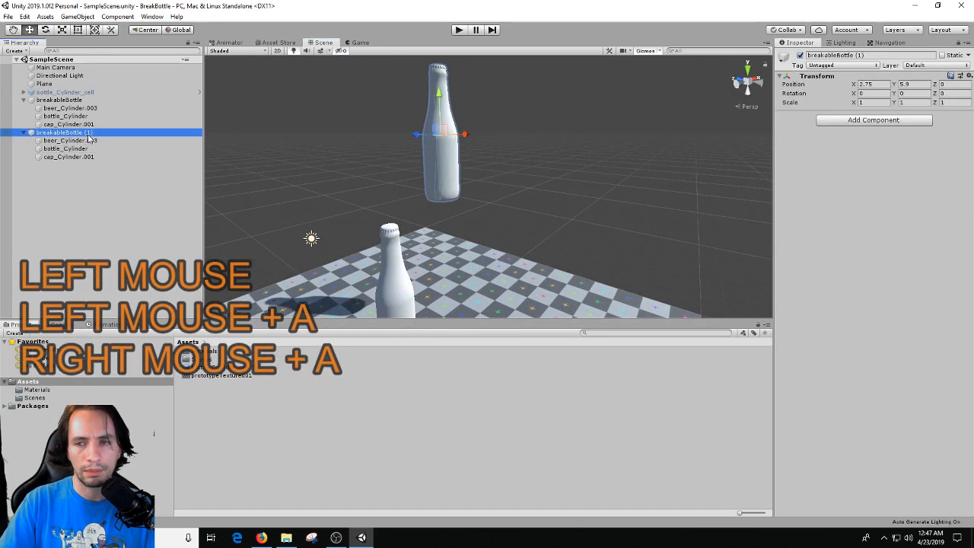
{"action": "right_click_drag", "start_coordinate": [365, 183], "coordinate": [424, 233]}
{"action": "key", "text": "a"}
{"action": "key", "text": "s"}
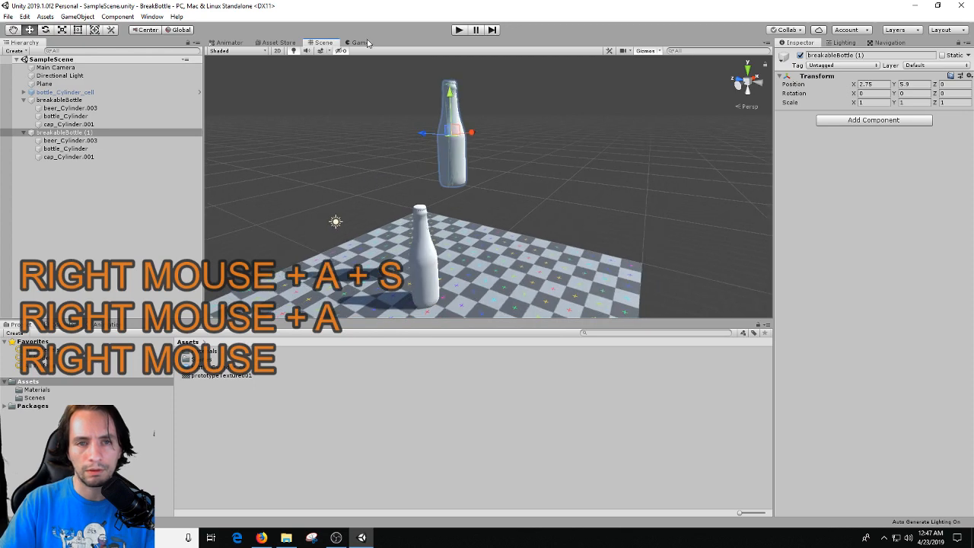
Dock the Game view beside the Scene view, and save and run the scene briefly.
{"action": "left_click_drag", "start_coordinate": [368, 43], "coordinate": [432, 163]}
{"action": "right_click_drag", "start_coordinate": [362, 176], "coordinate": [350, 186]}
{"action": "key", "text": "w"}
{"action": "key", "text": "d"}
{"action": "middle_click_drag", "start_coordinate": [350, 186], "coordinate": [269, 204]}
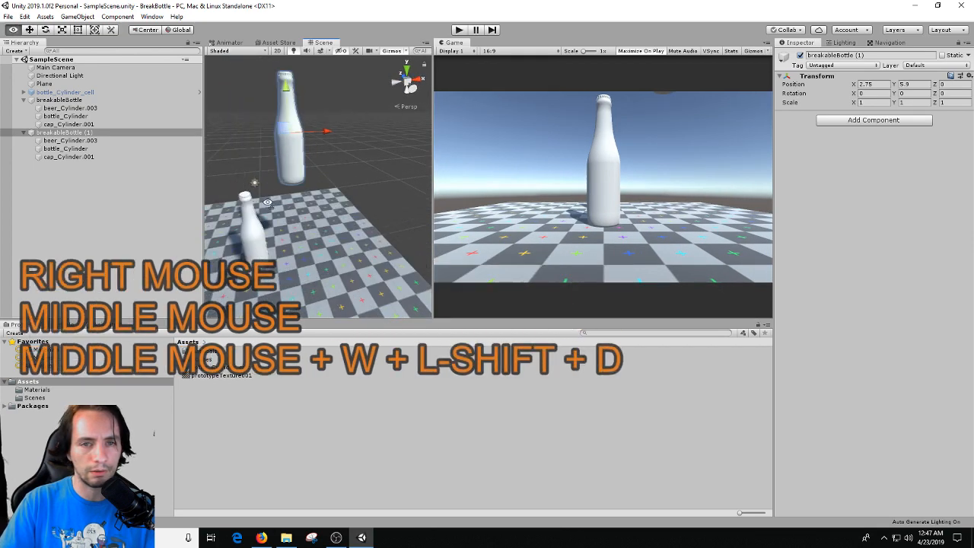
{"action": "key", "text": "ctrl+s"}
{"action": "left_click", "coordinate": [459, 30]}
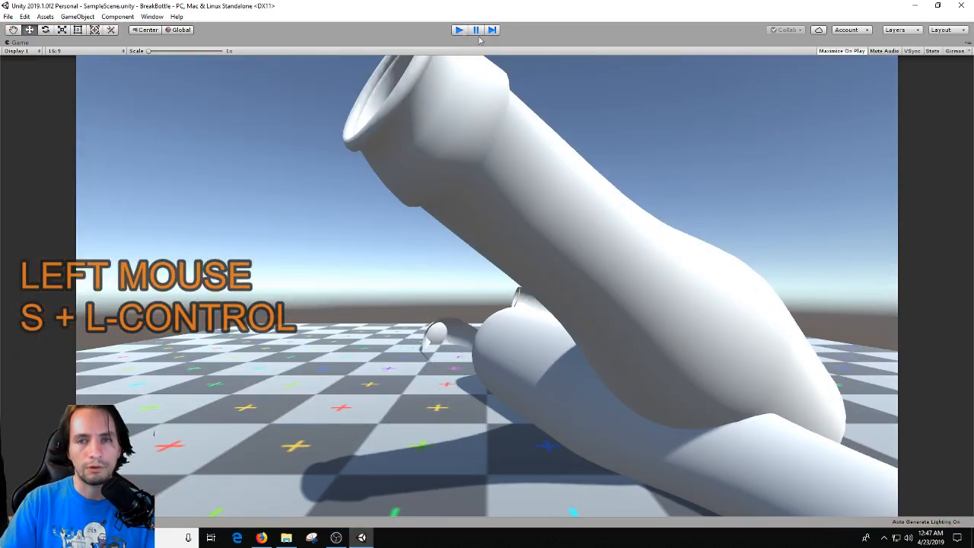
{"action": "left_click", "coordinate": [460, 30]}
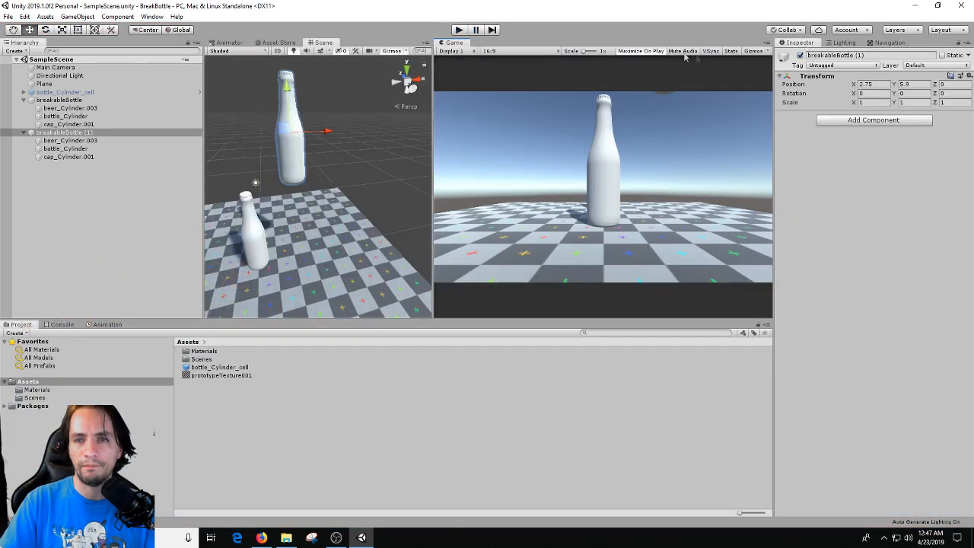
Turn off Maximize On Play for the Game view, and save and run the scene to watch both views.
{"action": "left_click", "coordinate": [639, 51]}
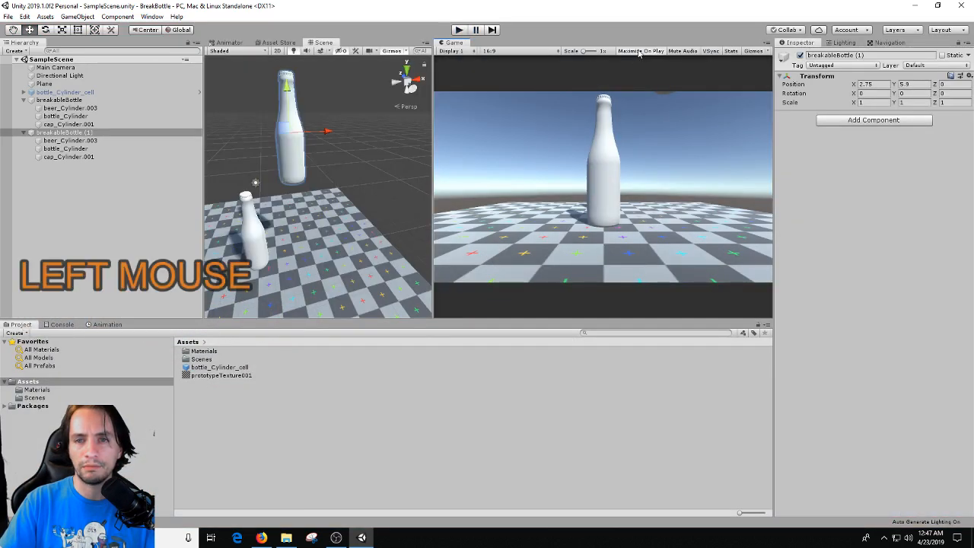
{"action": "key", "text": "ctrl+s"}
{"action": "left_click", "coordinate": [460, 29]}
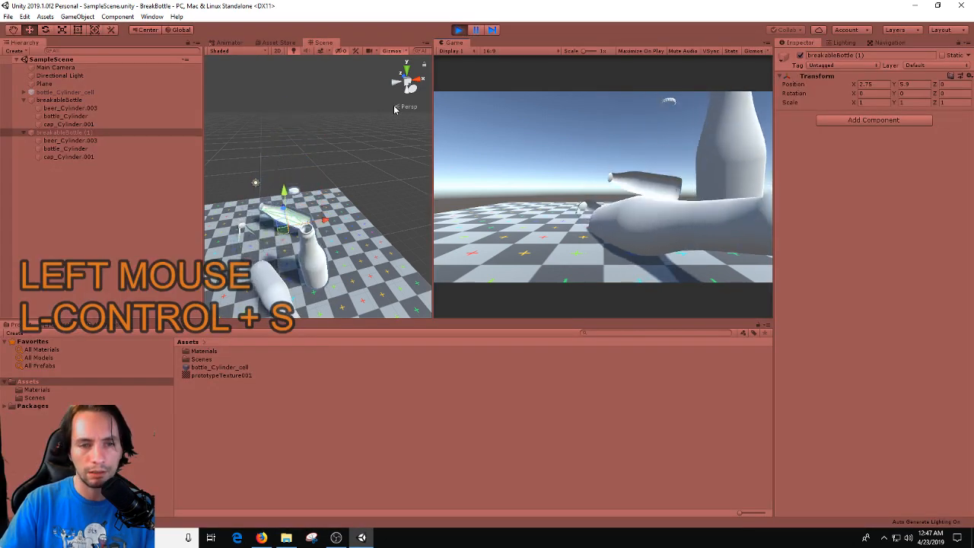
{"action": "left_click", "coordinate": [461, 29]}
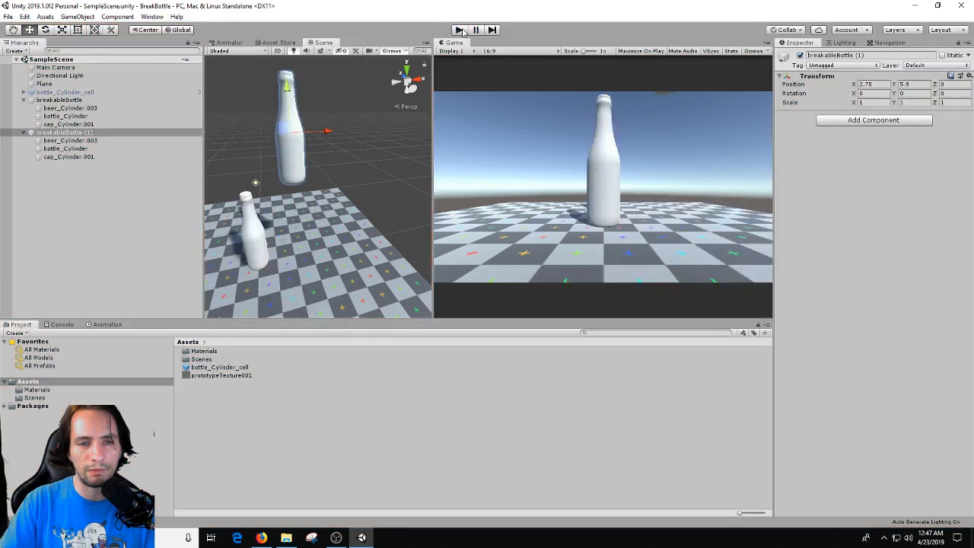
Parent bottle_Cylinder and cap_Cylinder.001 to beer_Cylinder.003 inside breakableBottle (1).
{"action": "left_click", "coordinate": [74, 141]}
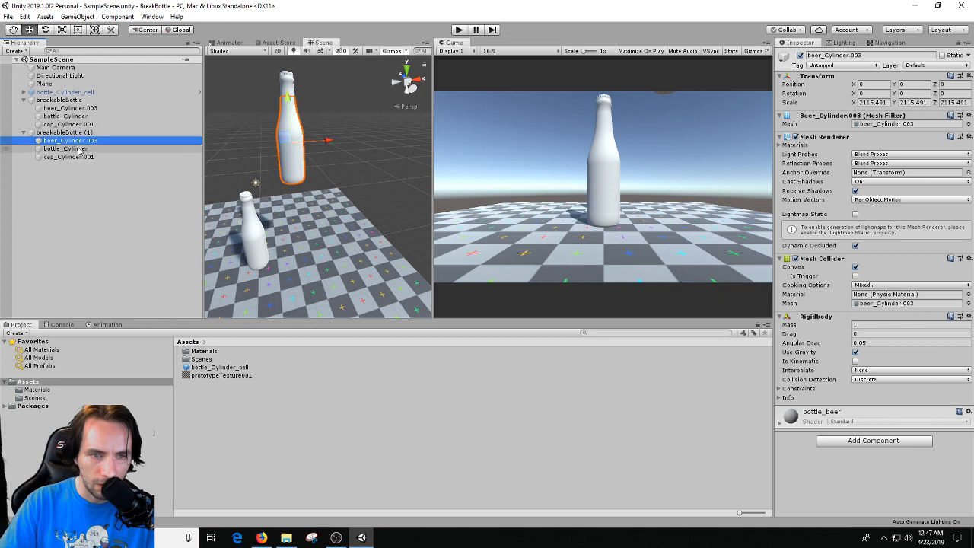
{"action": "left_click", "coordinate": [80, 148]}
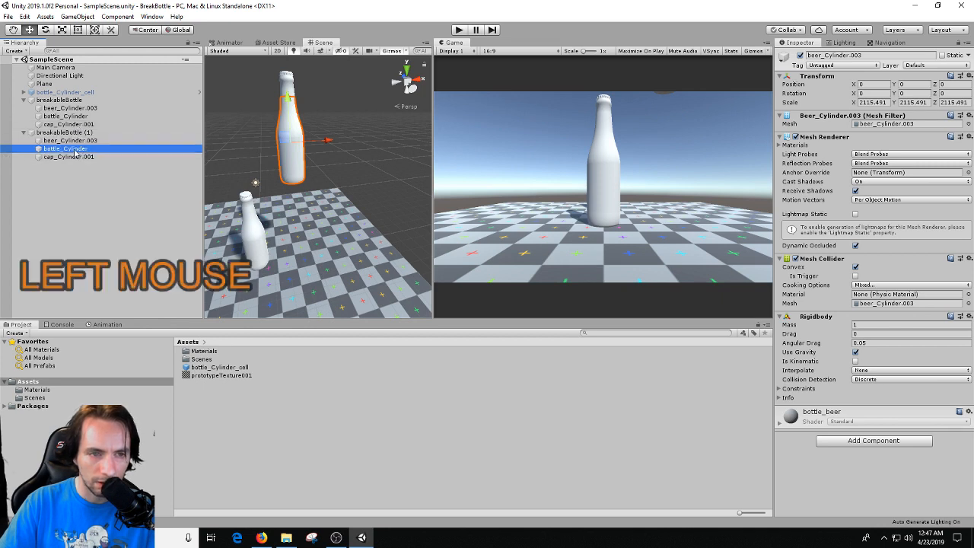
{"action": "left_click_drag", "start_coordinate": [80, 148], "coordinate": [72, 141]}
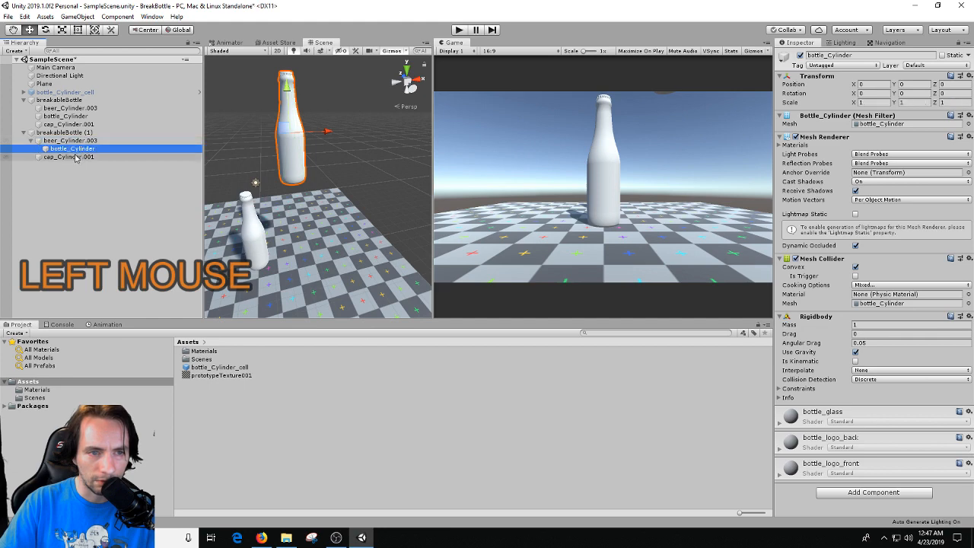
{"action": "left_click", "coordinate": [82, 150]}
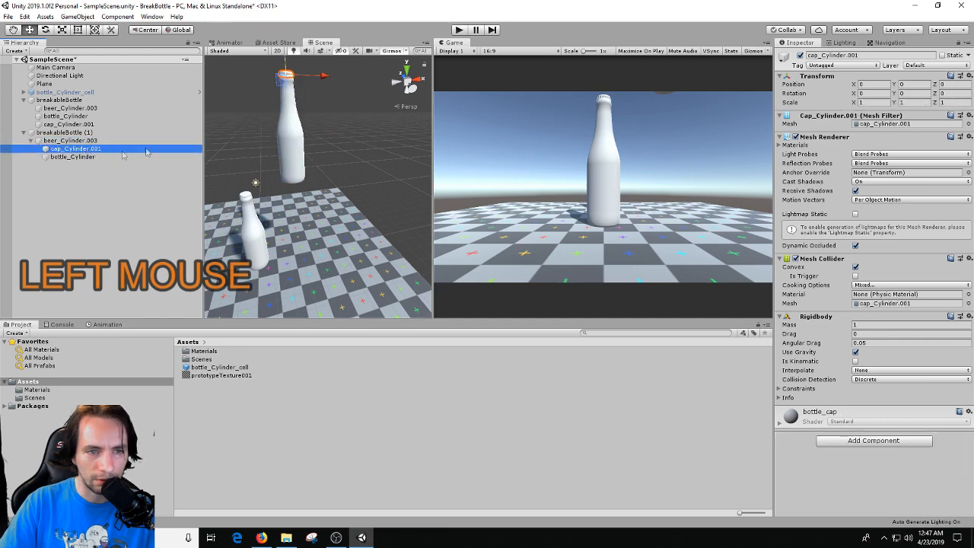
Save the scene and run it to check how the bottle parts parented to beer_Cylinder.003 fall.
{"action": "key", "text": "ctrl+s"}
{"action": "left_click", "coordinate": [459, 30]}
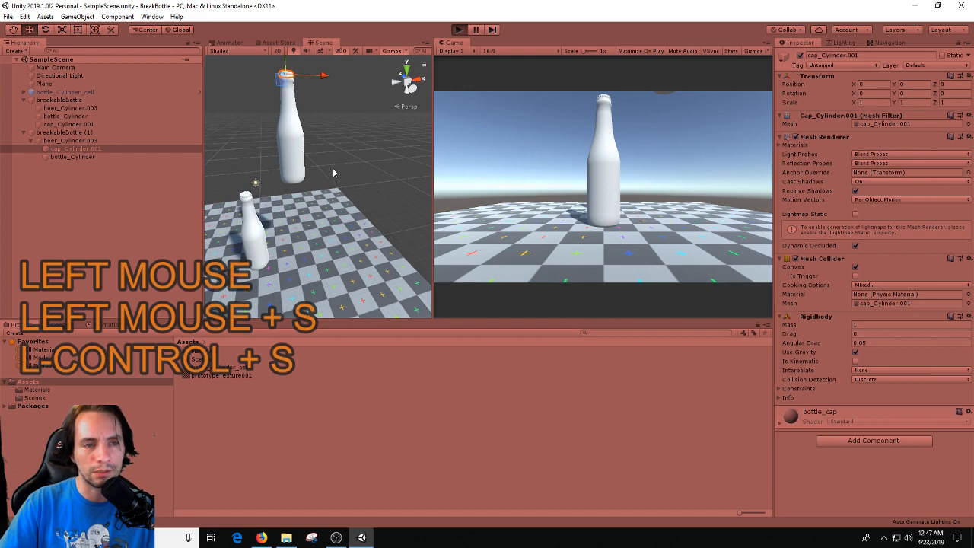
{"action": "right_click_drag", "start_coordinate": [330, 169], "coordinate": [433, 260]}
{"action": "key", "text": "a"}
{"action": "key", "text": "s"}
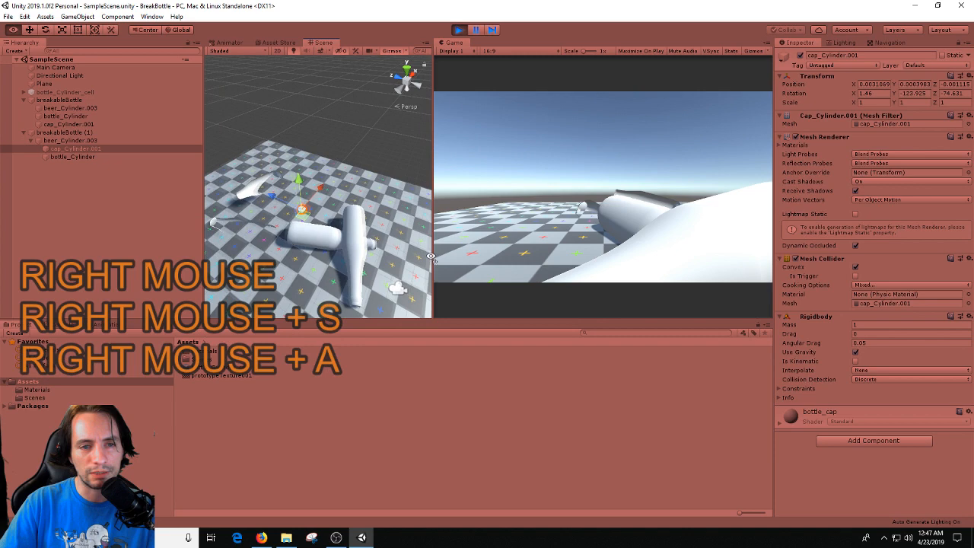
{"action": "left_click", "coordinate": [458, 29]}
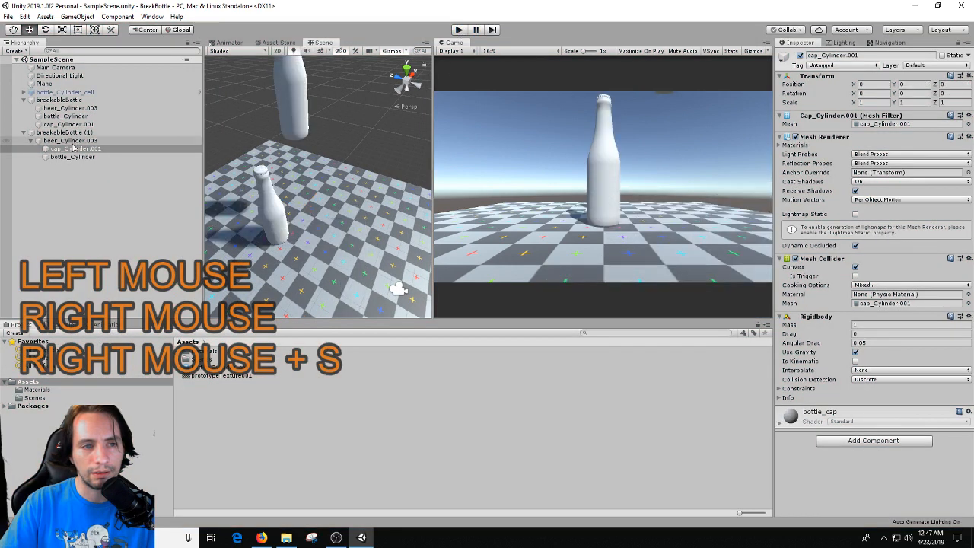
Run the scene again and inspect where beer_Cylinder.003, its cap and its bottle_Cylinder land.
{"action": "left_click", "coordinate": [459, 30]}
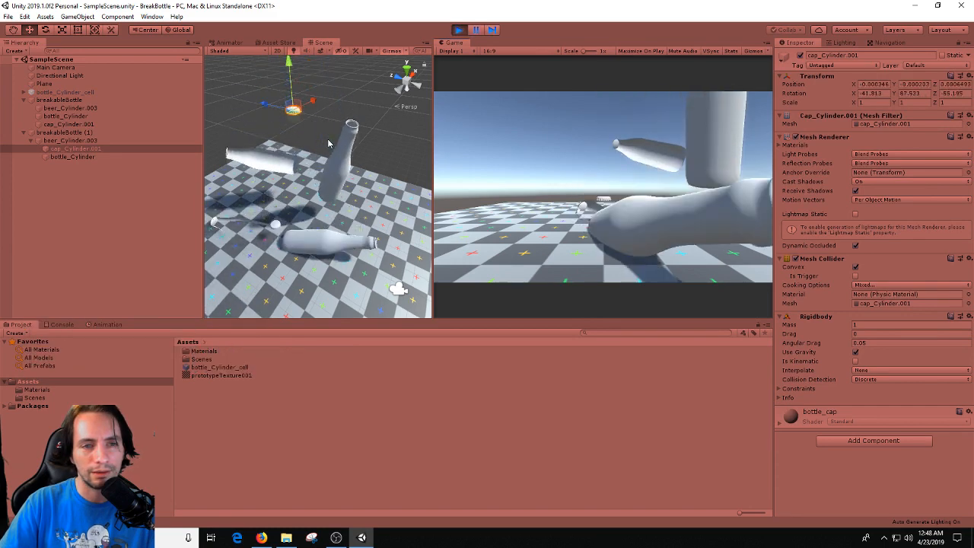
{"action": "left_click", "coordinate": [256, 195]}
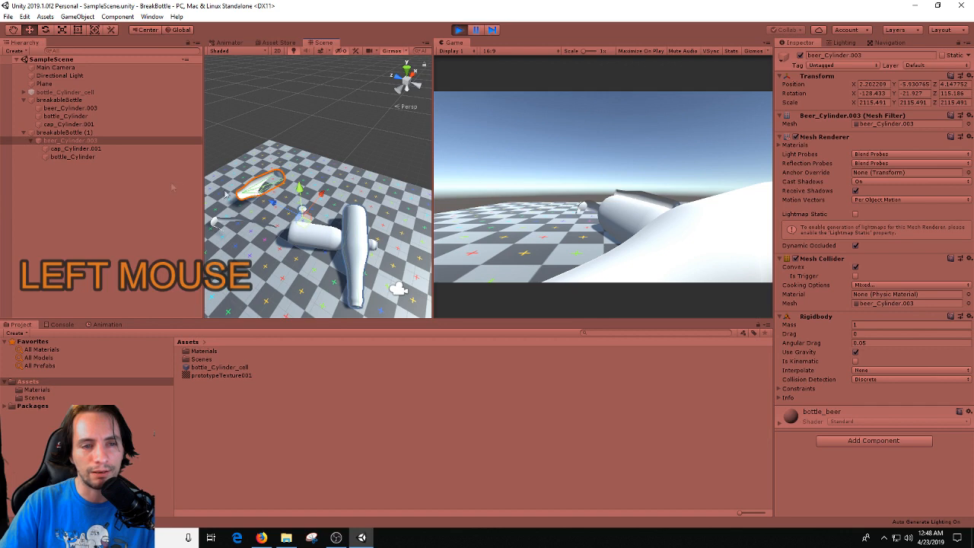
{"action": "left_click", "coordinate": [75, 150]}
{"action": "left_click", "coordinate": [70, 157]}
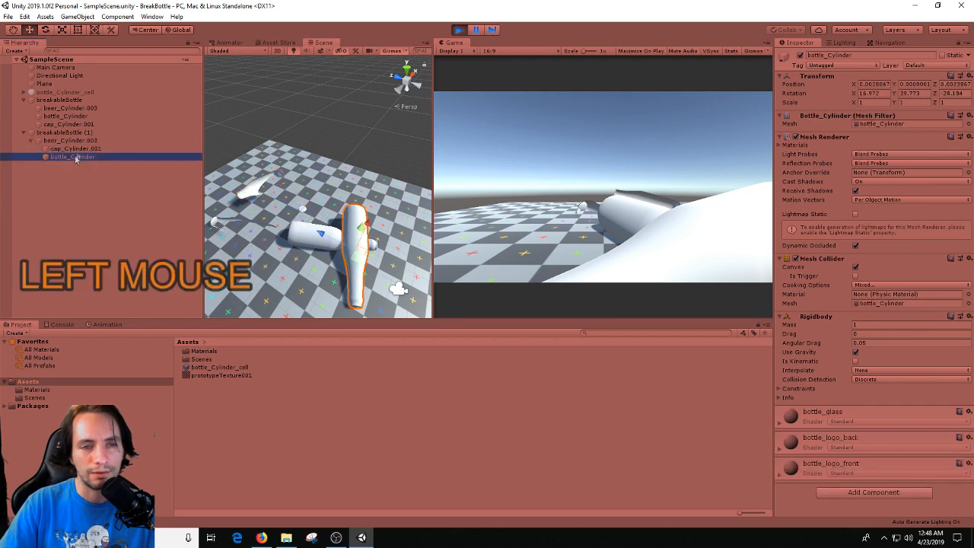
{"action": "left_click", "coordinate": [460, 30]}
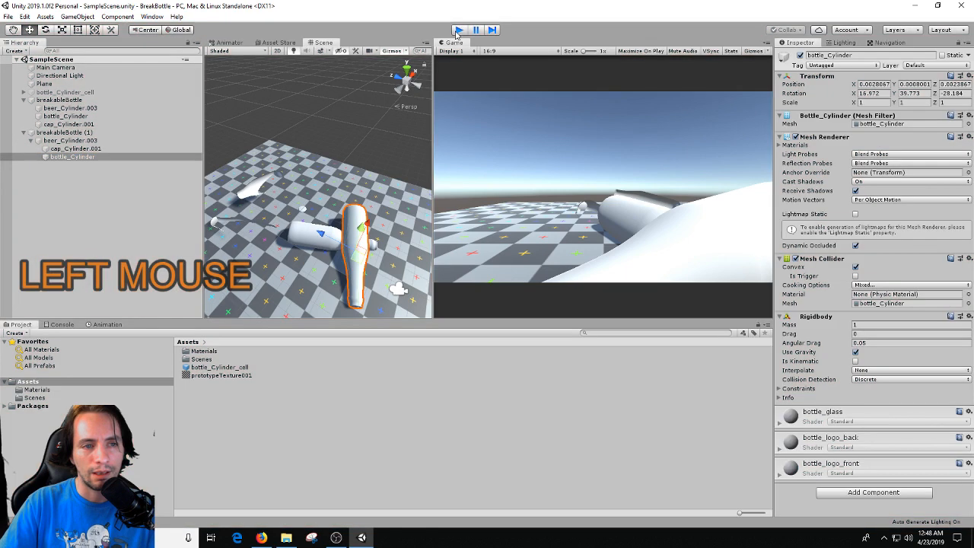
Move cap_Cylinder.001 and bottle_Cylinder out of beer_Cylinder.003, back directly under breakableBottle (1).
{"action": "left_click", "coordinate": [84, 148]}
{"action": "key", "text": "shift+Down"}
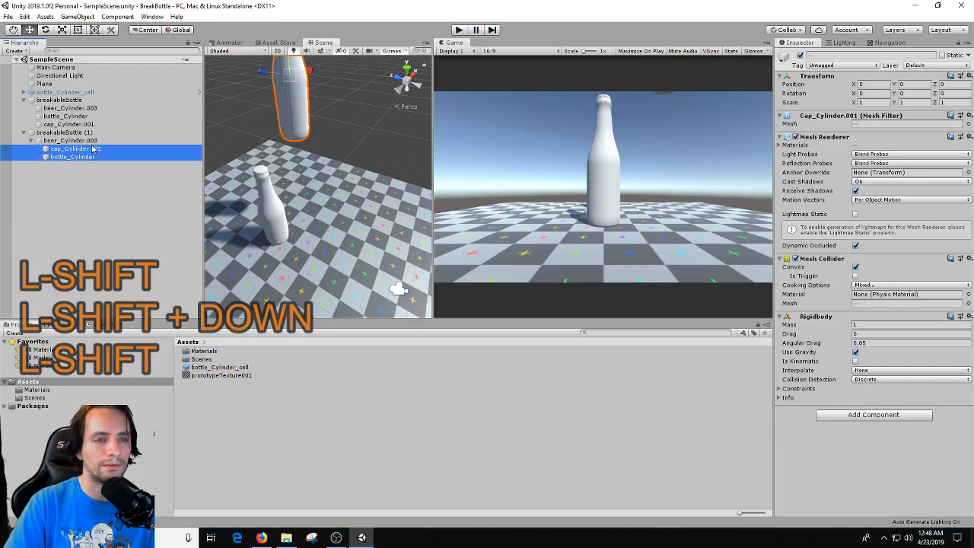
{"action": "left_click_drag", "start_coordinate": [80, 151], "coordinate": [76, 141]}
Deactivate beer_Cylinder.003 in breakableBottle (1) and save the scene.
{"action": "left_click", "coordinate": [67, 156]}
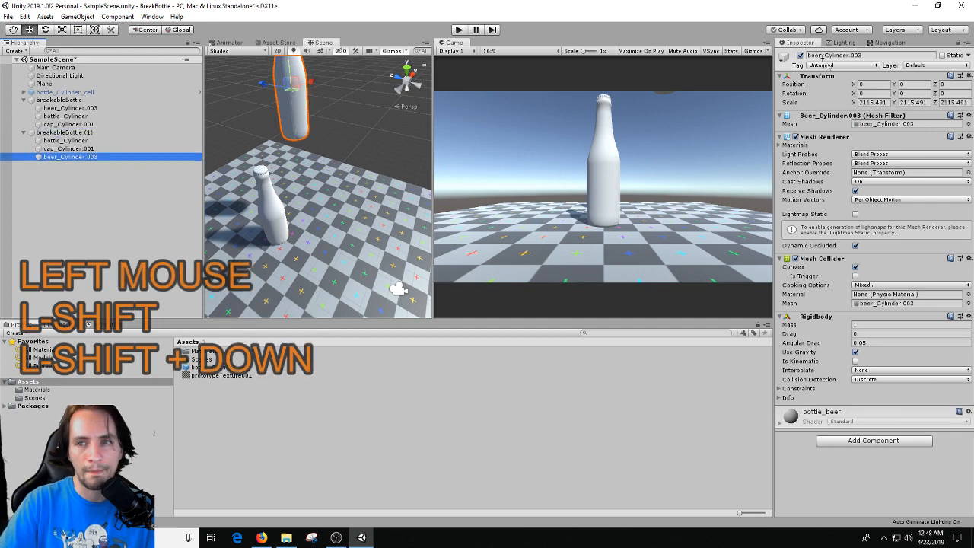
{"action": "right_click_drag", "start_coordinate": [335, 228], "coordinate": [350, 228]}
{"action": "middle_click_drag", "start_coordinate": [350, 228], "coordinate": [380, 243]}
{"action": "key", "text": "ctrl+s"}
Deactivate the original breakableBottle, and save and run the scene to test the duplicate's fall alone.
{"action": "left_click", "coordinate": [76, 100]}
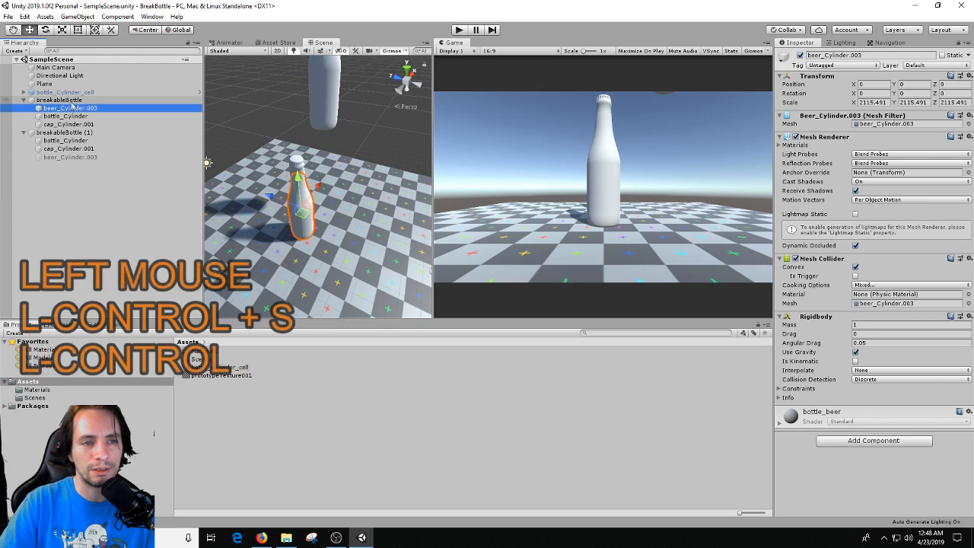
{"action": "left_click", "coordinate": [800, 55]}
{"action": "right_click_drag", "start_coordinate": [328, 191], "coordinate": [380, 175]}
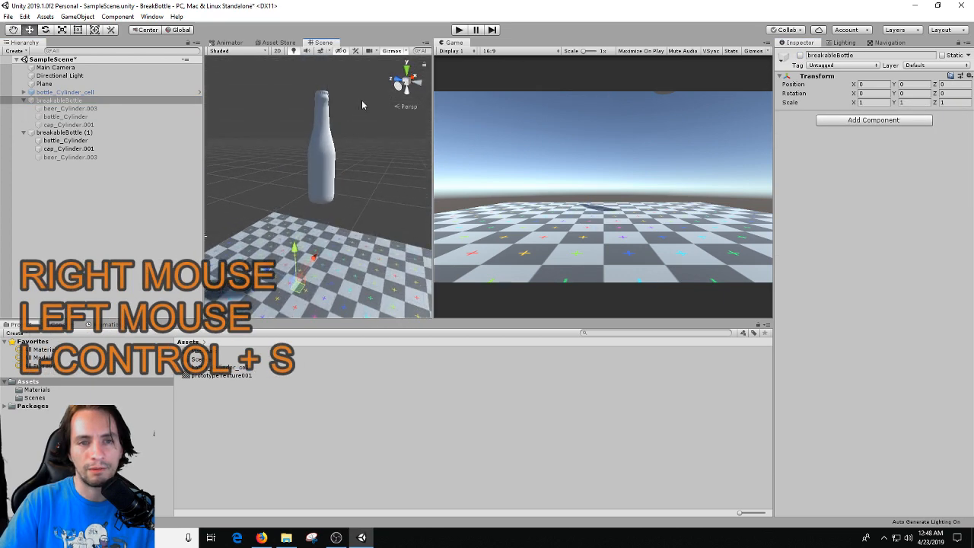
{"action": "key", "text": "ctrl+s"}
{"action": "left_click", "coordinate": [460, 31]}
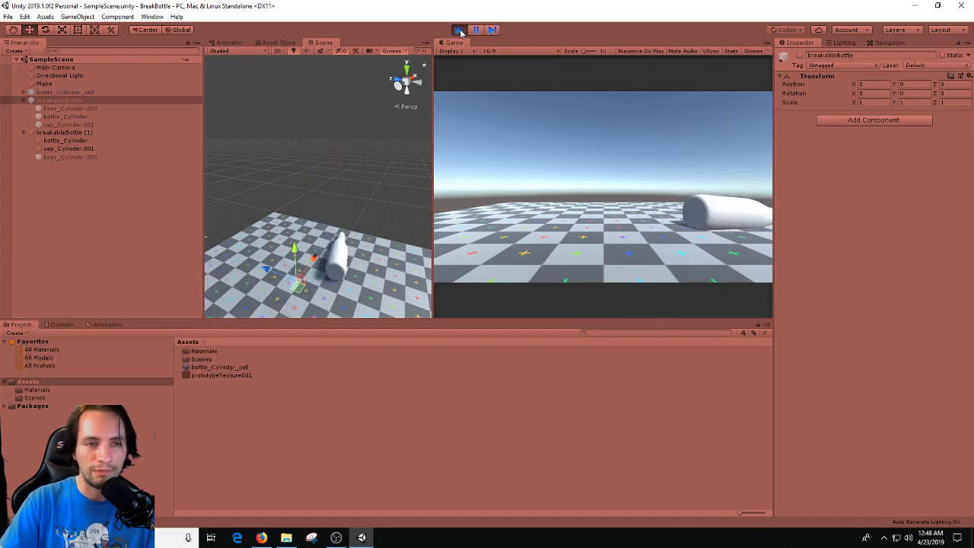
{"action": "left_click", "coordinate": [459, 31]}
Parent cap_Cylinder.001 to bottle_Cylinder in breakableBottle (1) and remove the cap's Rigidbody component.
{"action": "mouse_move", "coordinate": [77, 152]}
{"action": "left_mouse_down"}
{"action": "mouse_move", "coordinate": [85, 145]}
{"action": "mouse_move", "coordinate": [76, 143]}
{"action": "left_mouse_up"}
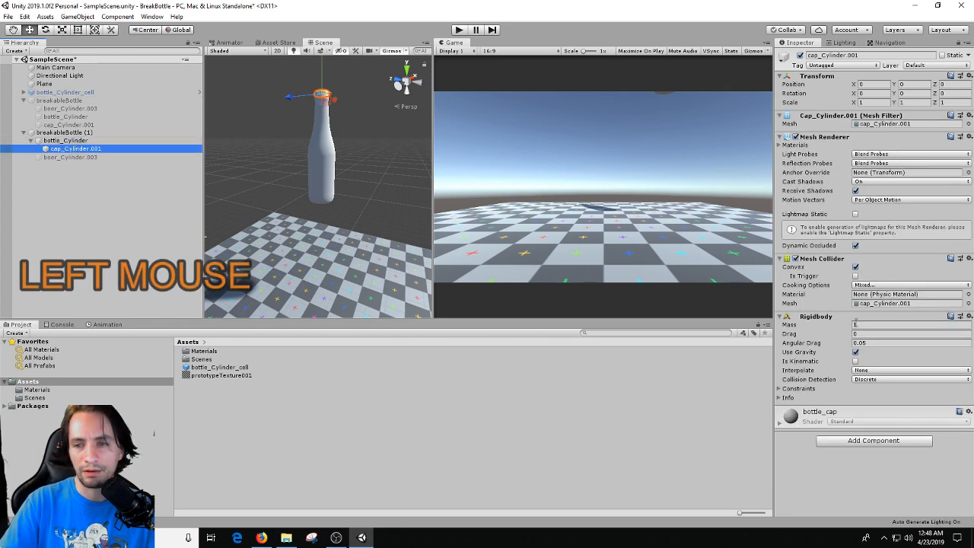
{"action": "right_click", "coordinate": [834, 320]}
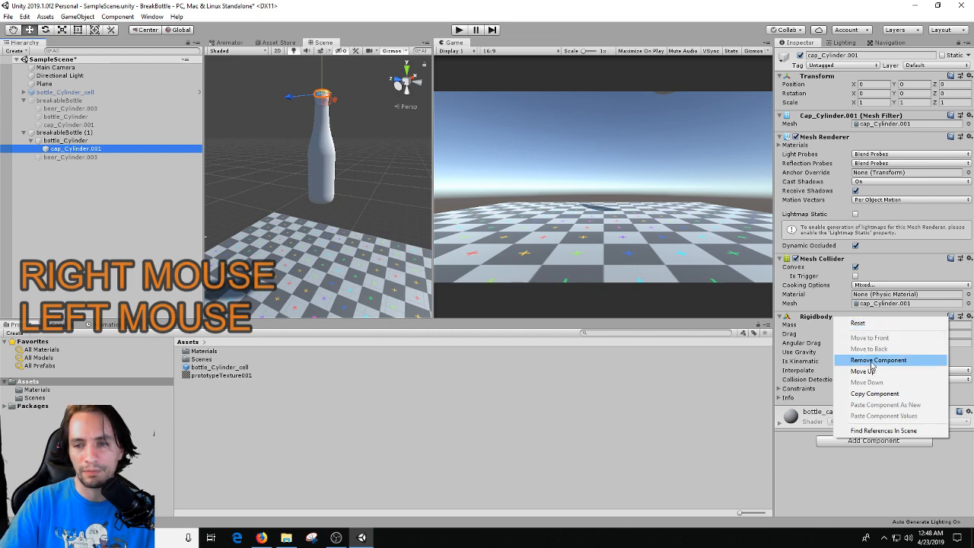
{"action": "left_click", "coordinate": [872, 362]}
Save the scene and run it to test the bottle and cap falling as one body.
{"action": "key", "text": "ctrl+s"}
{"action": "left_click", "coordinate": [459, 29]}
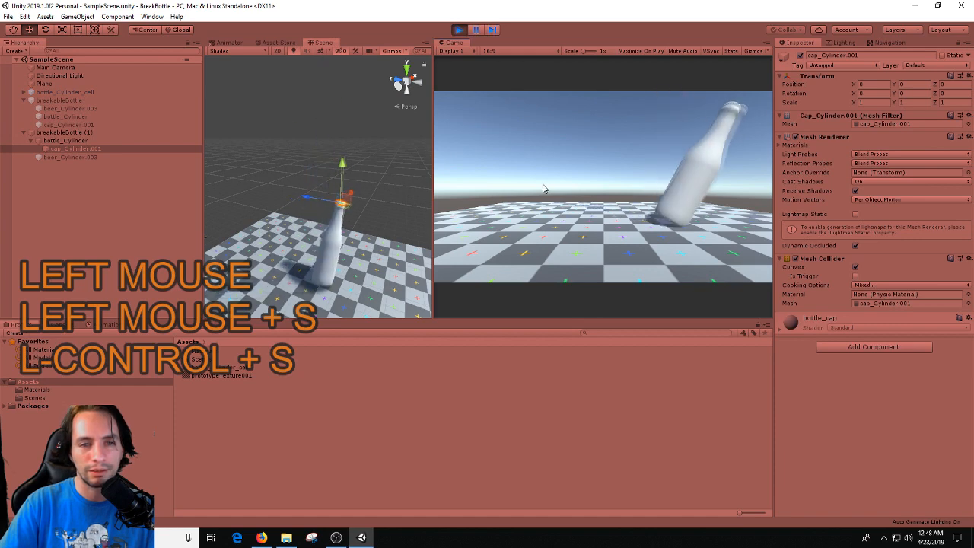
{"action": "left_click", "coordinate": [460, 29]}
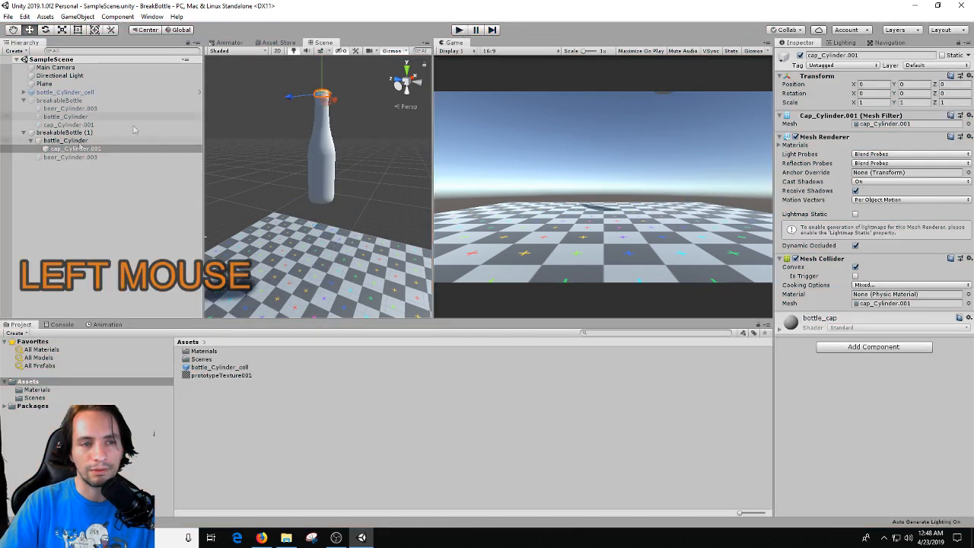
Delete the inactive beer_Cylinder.003 from breakableBottle (1), and delete the whole duplicate bottle.
{"action": "left_click", "coordinate": [76, 158]}
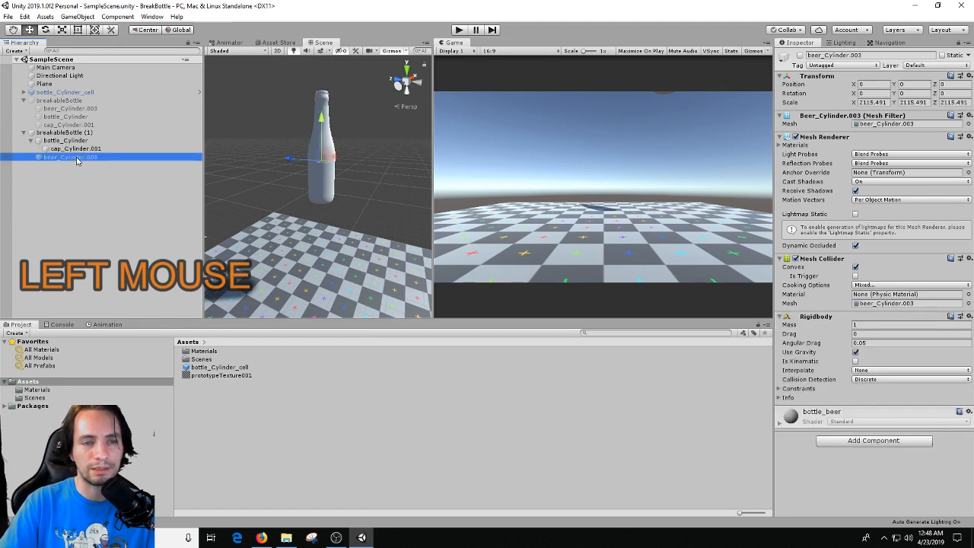
{"action": "key", "text": "Delete"}
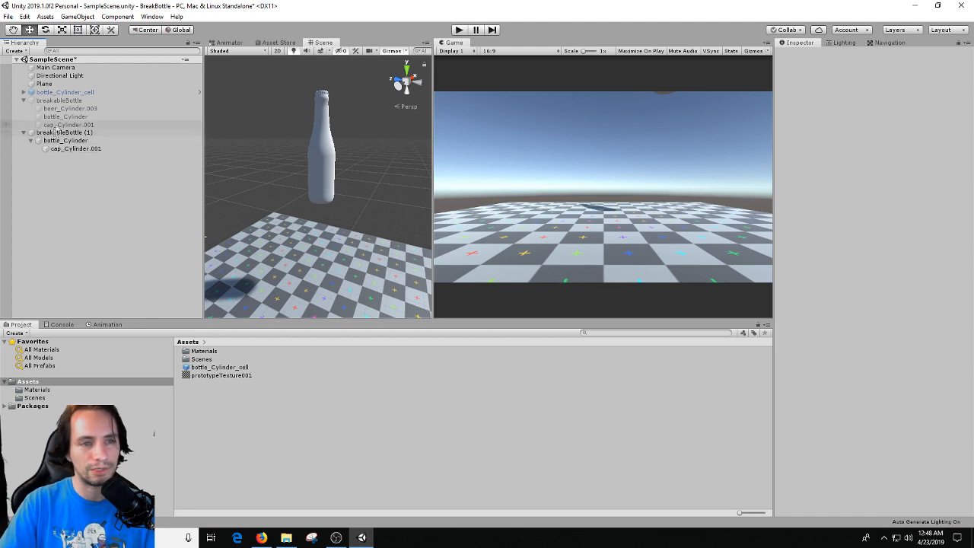
{"action": "left_click", "coordinate": [50, 133]}
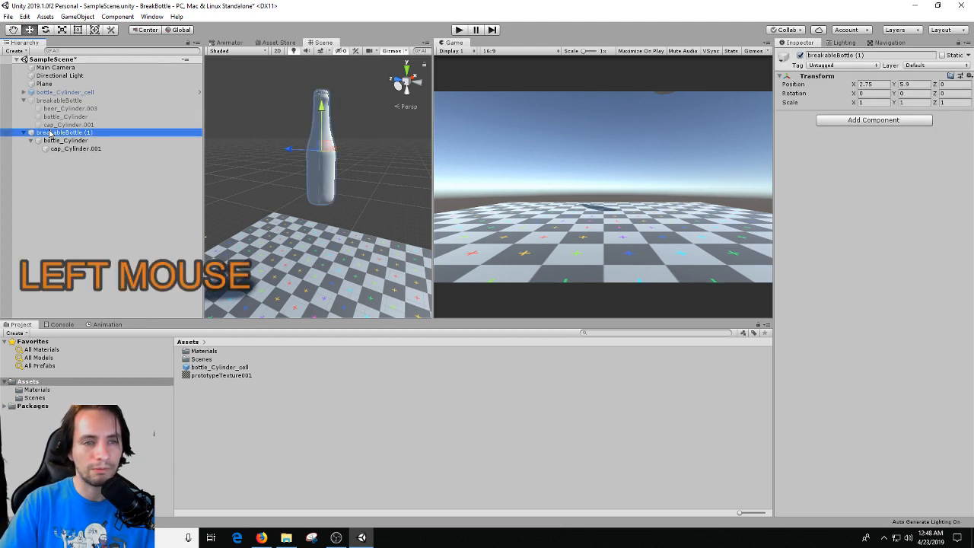
{"action": "key", "text": "Delete"}
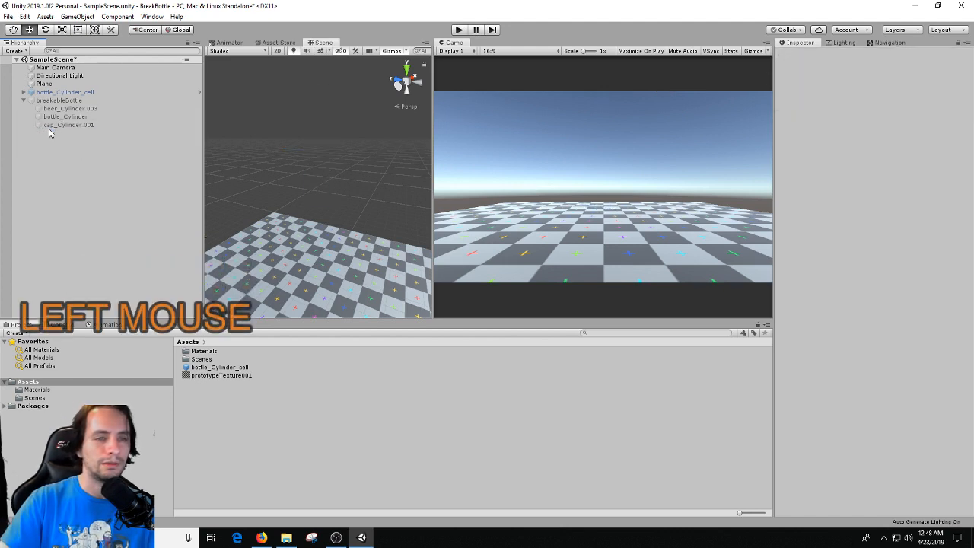
Reactivate breakableBottle and remove the Rigidbody components from its beer_Cylinder.003 and cap_Cylinder.001 children.
{"action": "left_click", "coordinate": [59, 100]}
{"action": "key", "text": "alt+shift+a"}
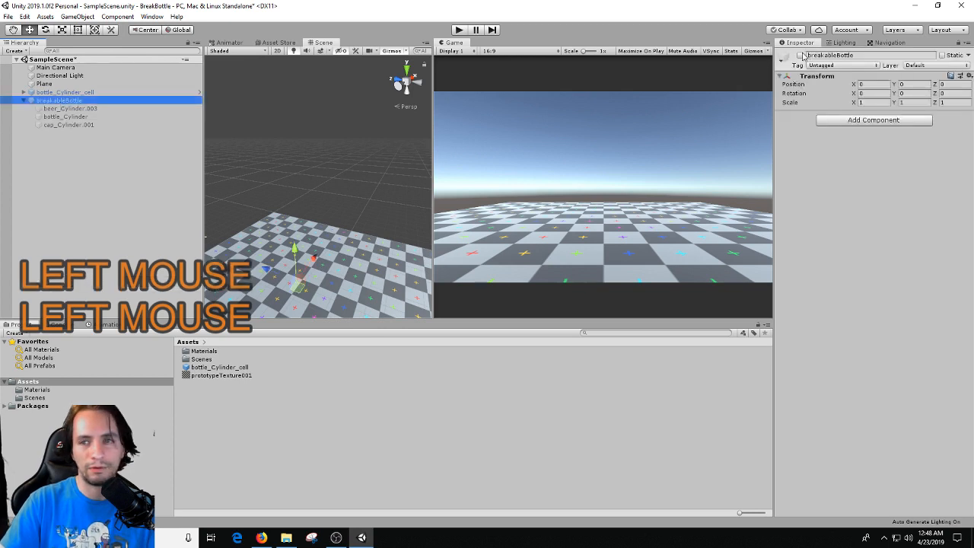
{"action": "left_click", "coordinate": [88, 123]}
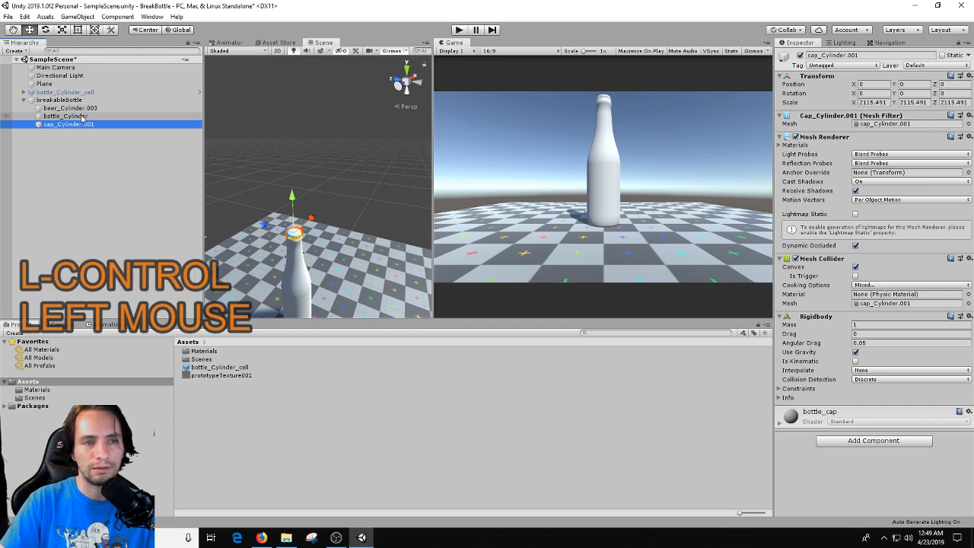
{"action": "left_click", "coordinate": [66, 116]}
{"action": "left_click", "coordinate": [70, 108]}
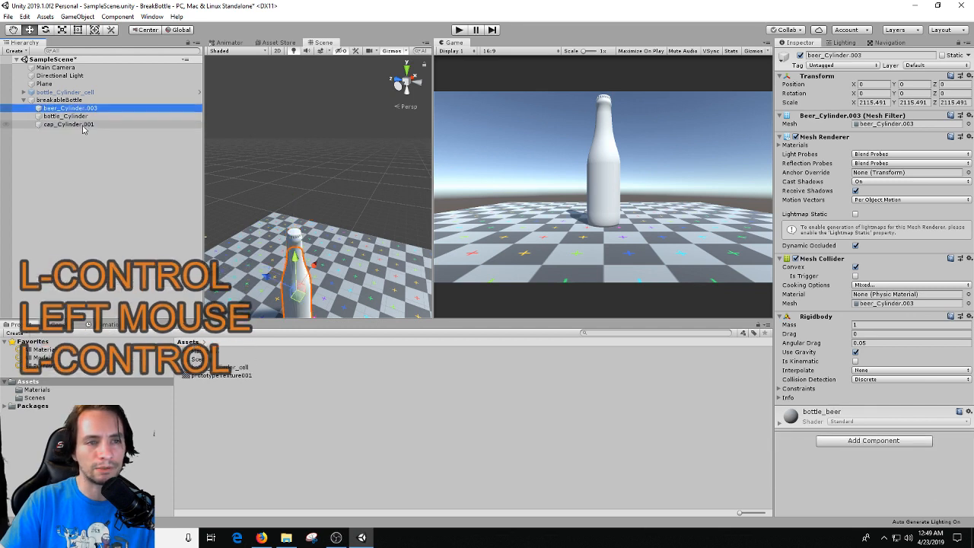
{"action": "left_click", "coordinate": [68, 124], "text": "ctrl"}
{"action": "right_click", "coordinate": [832, 316]}
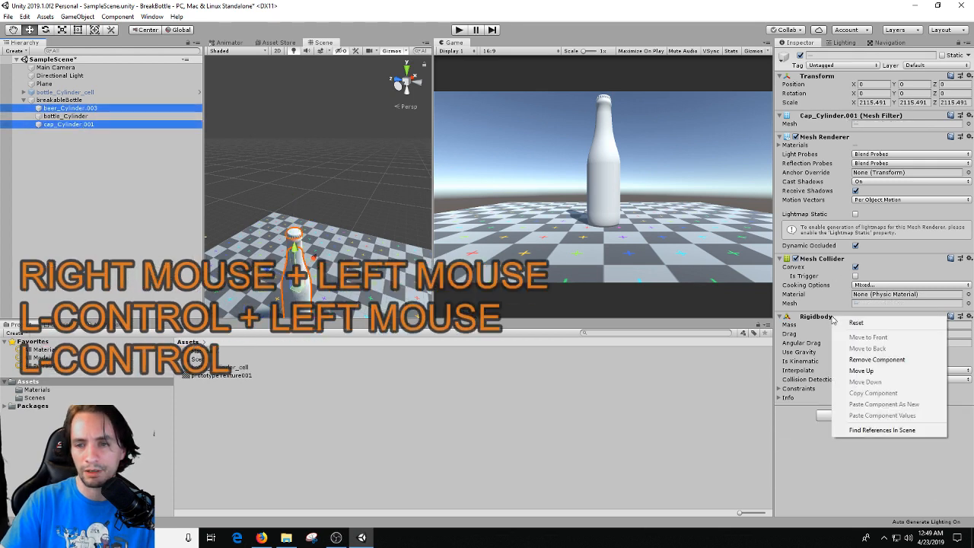
{"action": "left_click", "coordinate": [872, 360]}
Raise breakableBottle to Y position 5.25, then save the scene and run it to test the fall.
{"action": "right_click_drag", "start_coordinate": [407, 212], "coordinate": [364, 204]}
{"action": "middle_click_drag", "start_coordinate": [363, 204], "coordinate": [333, 157]}
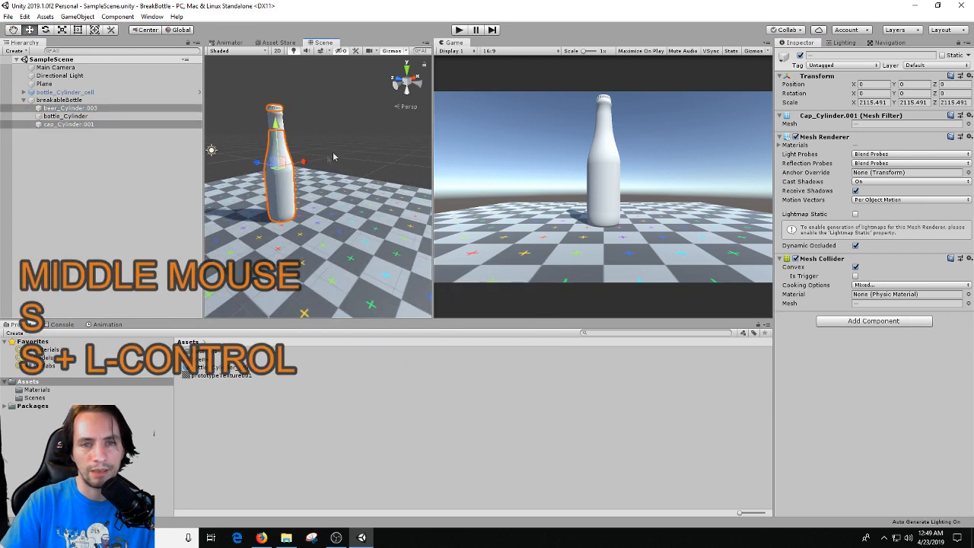
{"action": "left_click", "coordinate": [59, 100]}
{"action": "left_click_drag", "start_coordinate": [291, 137], "coordinate": [371, 32], "text": "ctrl"}
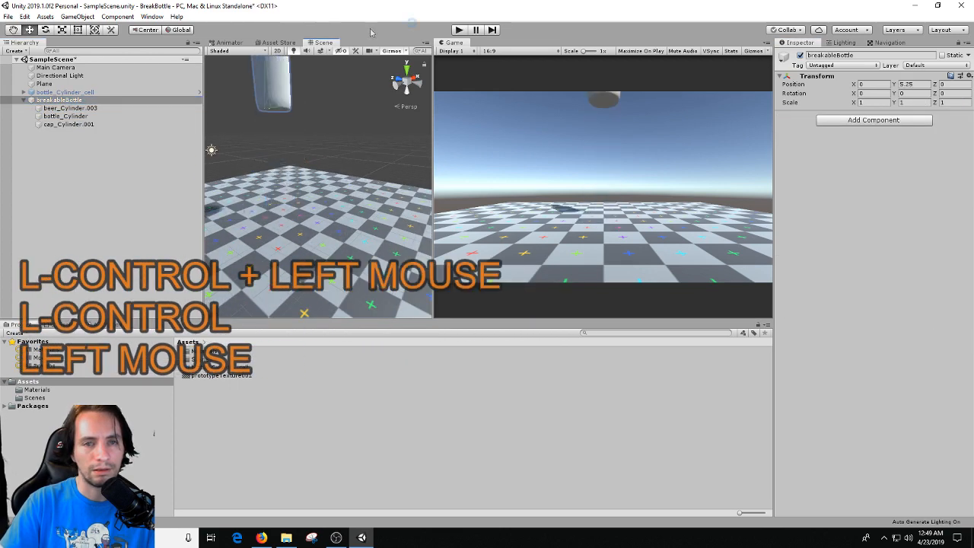
{"action": "key", "text": "ctrl+s"}
{"action": "left_click", "coordinate": [459, 30]}
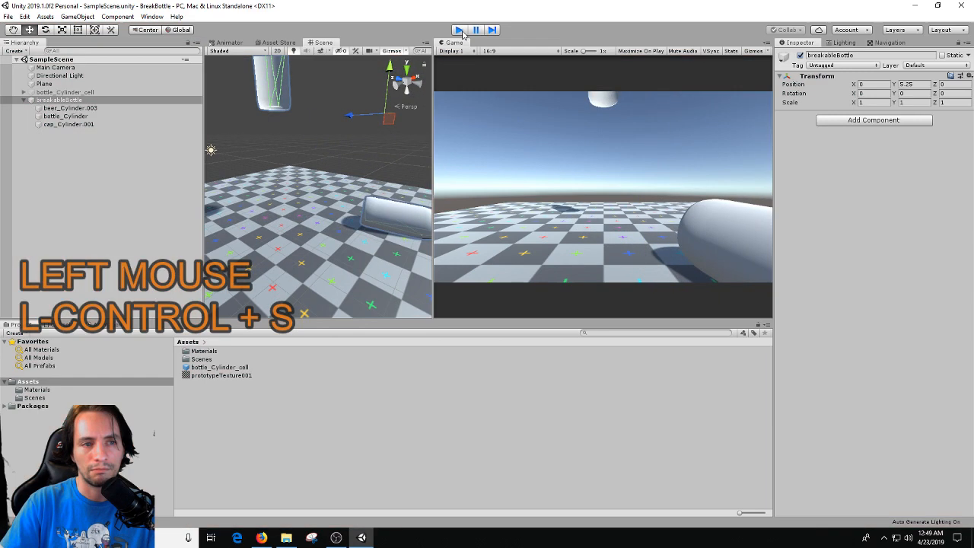
{"action": "left_click", "coordinate": [459, 30]}
Delete beer_Cylinder.003 from breakableBottle and parent cap_Cylinder.001 to bottle_Cylinder.
{"action": "left_click", "coordinate": [103, 111]}
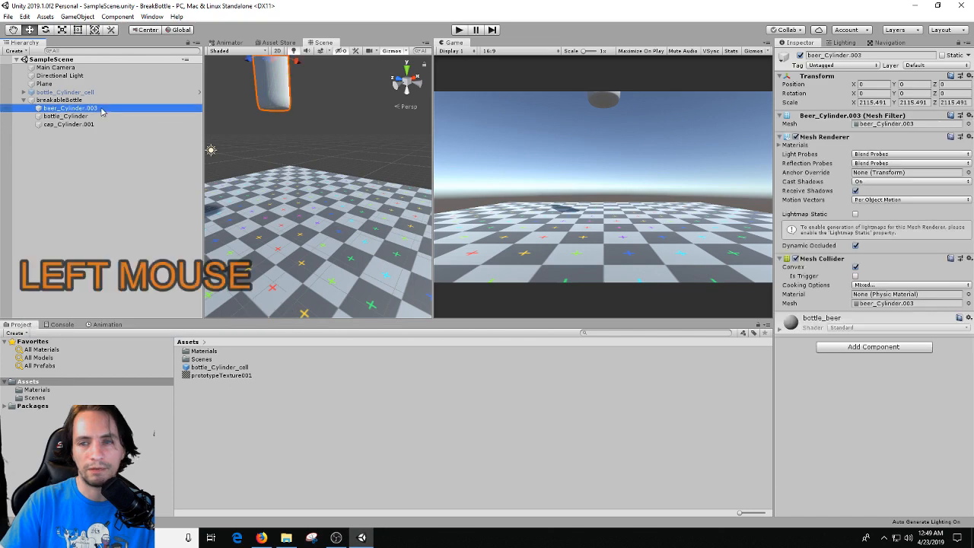
{"action": "left_click", "coordinate": [98, 116]}
{"action": "mouse_move", "coordinate": [97, 118]}
{"action": "left_mouse_down"}
{"action": "mouse_move", "coordinate": [84, 111]}
{"action": "mouse_move", "coordinate": [88, 124]}
{"action": "left_mouse_up"}
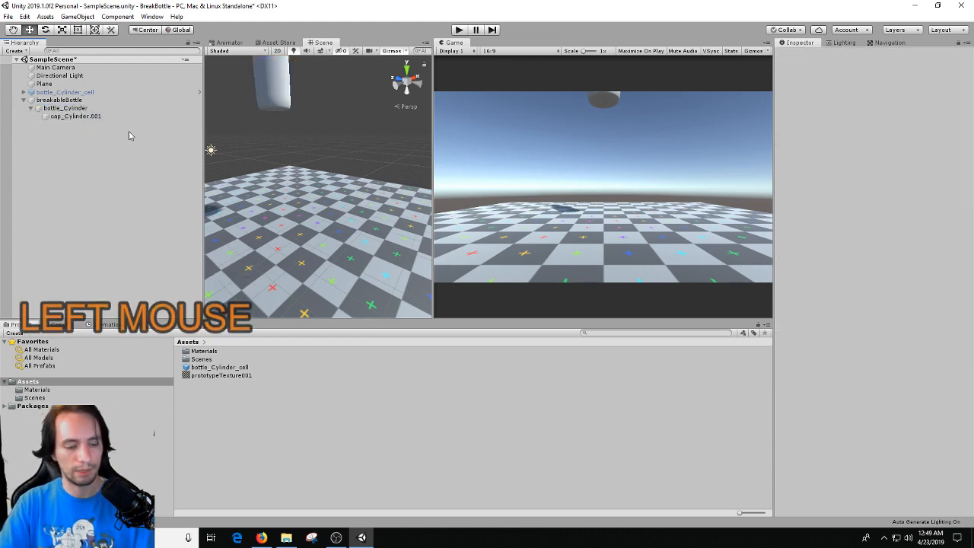
Save the scene and run it to test the bottle falling with its cap and without the beer mesh.
{"action": "key", "text": "ctrl+s"}
{"action": "left_click", "coordinate": [75, 115]}
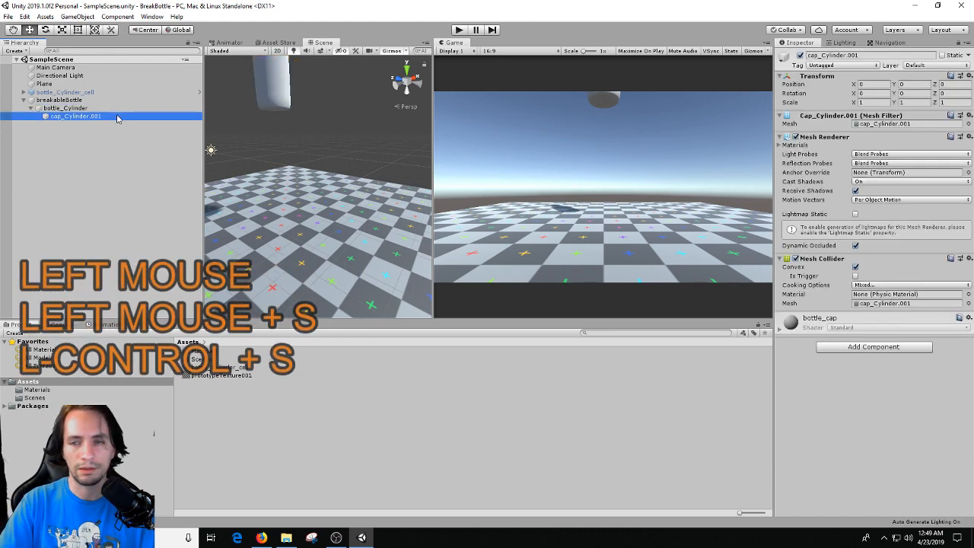
{"action": "left_click", "coordinate": [460, 30]}
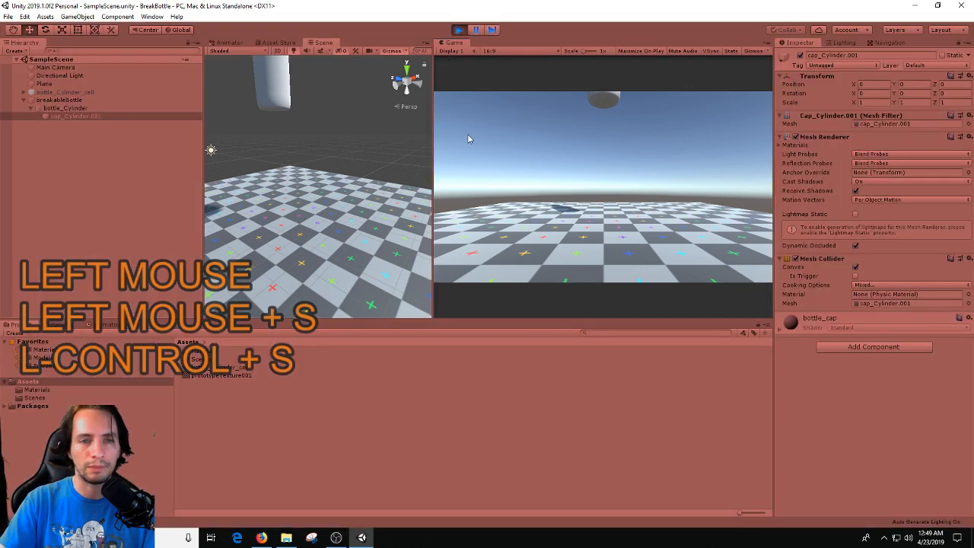
{"action": "left_click", "coordinate": [460, 30]}
Save the scene and create a prefab of breakableBottle in the Assets folder.
{"action": "right_click_drag", "start_coordinate": [320, 198], "coordinate": [313, 174]}
{"action": "key", "text": "ctrl+s"}
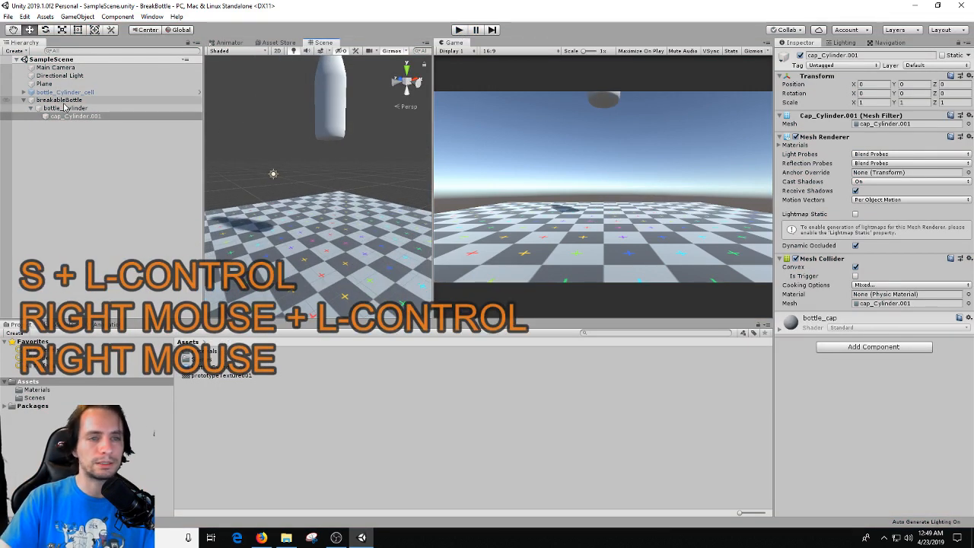
{"action": "left_click_drag", "start_coordinate": [65, 108], "coordinate": [211, 380]}
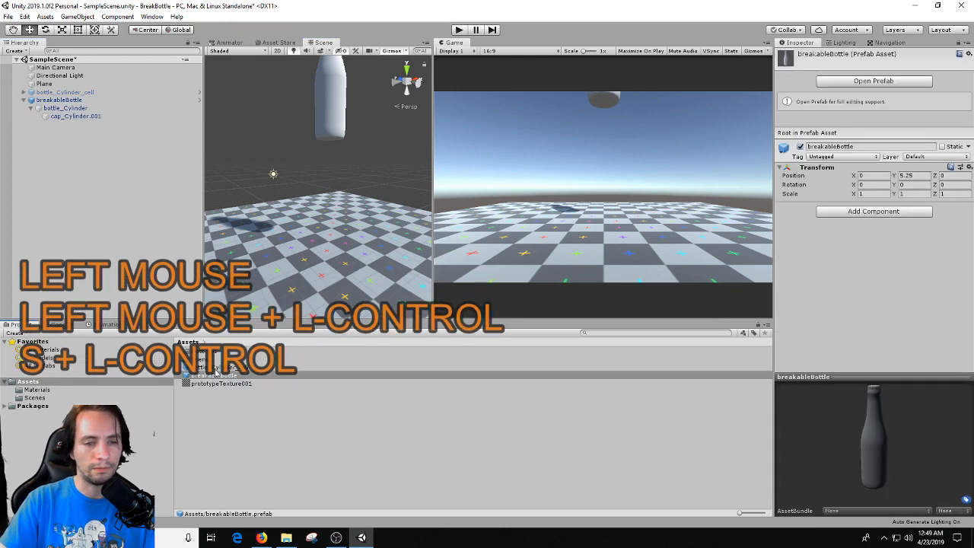
Rename the bottle_Cylinder_cell prefab in Assets as bottleBrokenPieces.
{"action": "right_click", "coordinate": [218, 369]}
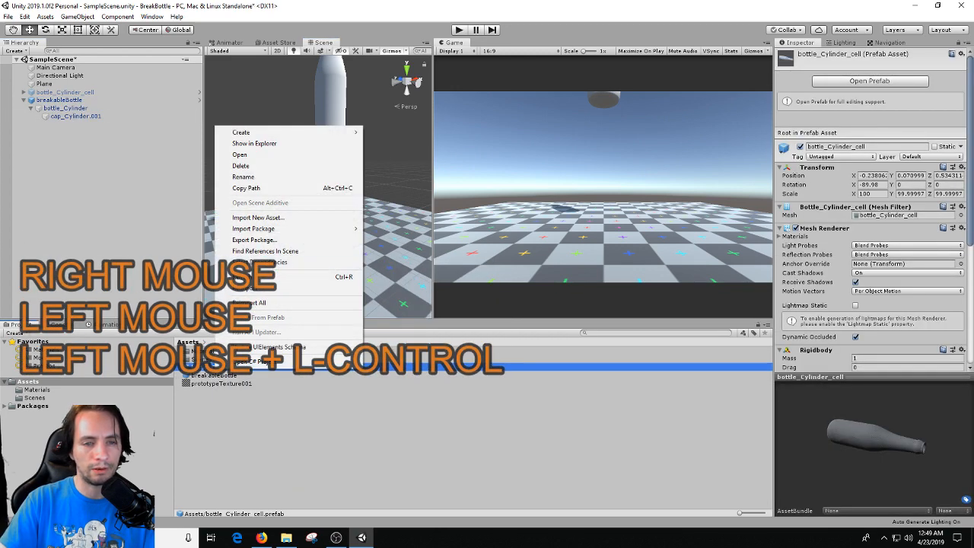
{"action": "left_click", "coordinate": [263, 177]}
{"action": "type", "text": "bottle"}
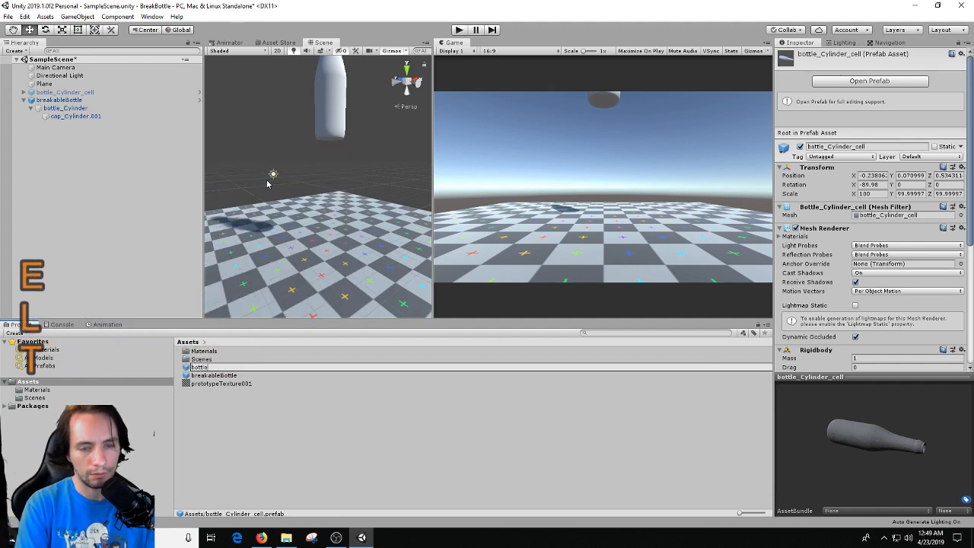
{"action": "type", "text": "BrokenPie"}
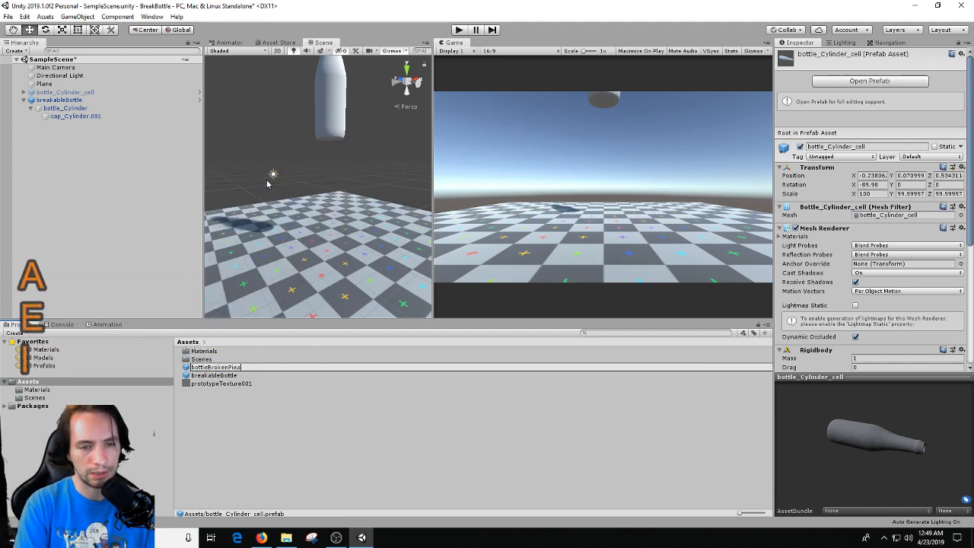
{"action": "type", "text": "ces"}
{"action": "key", "text": "Return"}
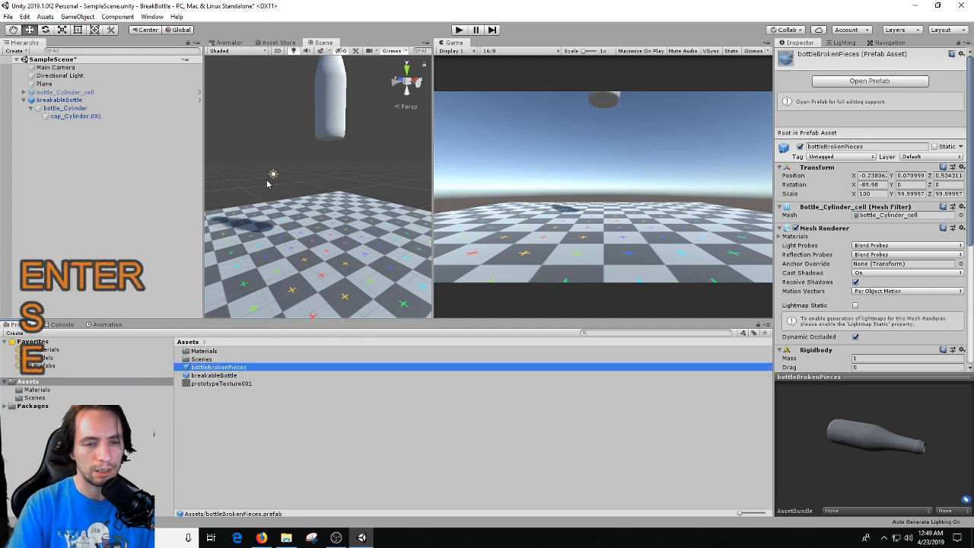
Create a C# script named Breakable in the Assets folder.
{"action": "right_click", "coordinate": [255, 415]}
{"action": "mouse_move", "coordinate": [332, 172]}
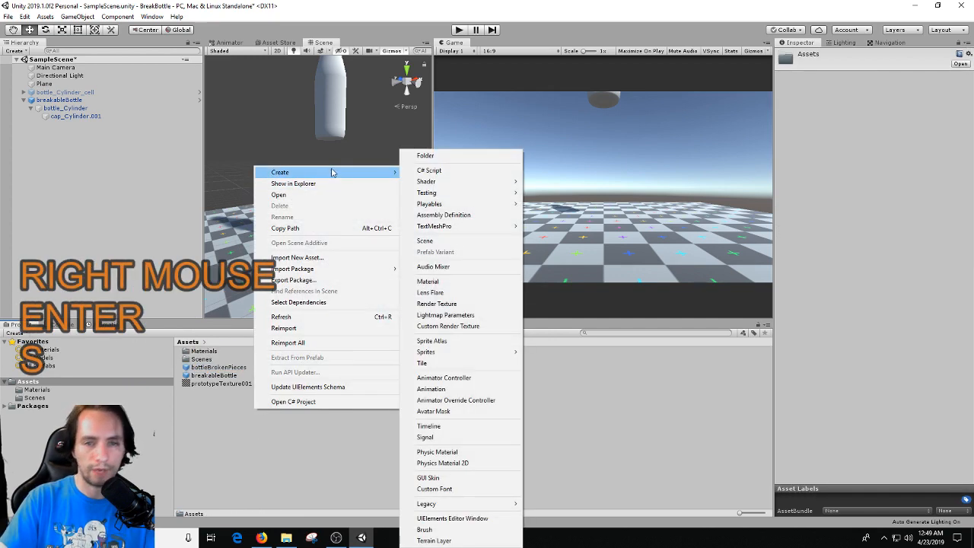
{"action": "left_click", "coordinate": [429, 171]}
{"action": "type", "text": "Br"}
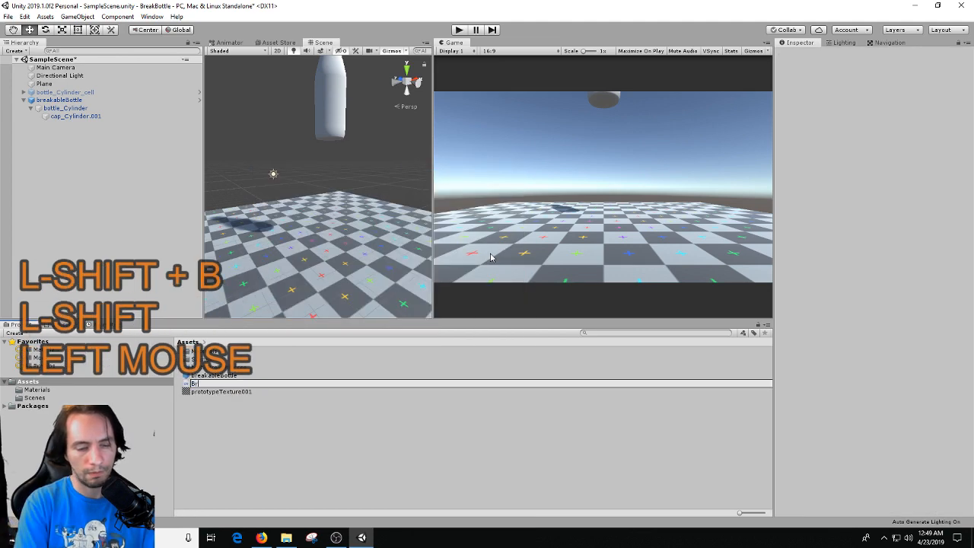
{"action": "type", "text": "eakable"}
{"action": "key", "text": "Return"}
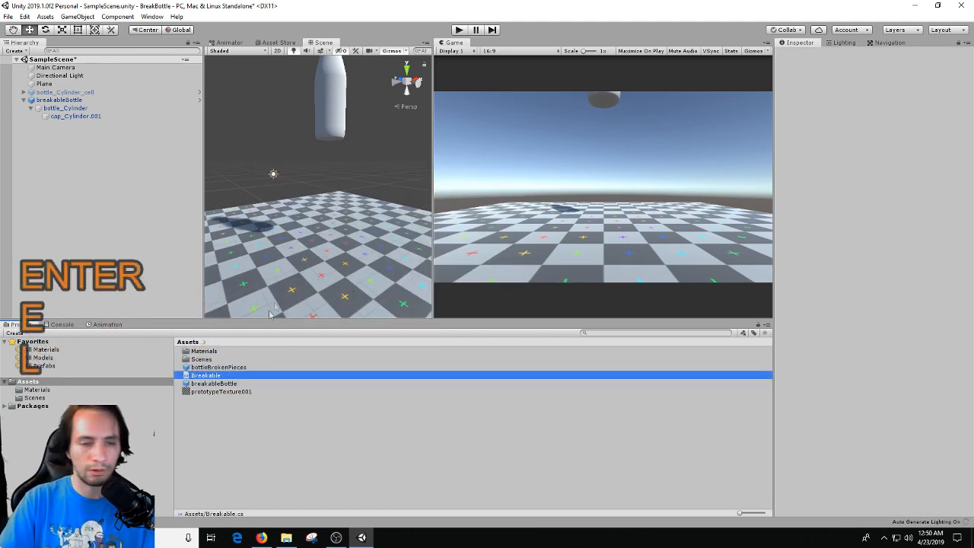
Attach the Breakable script to bottle_Cylinder as a component.
{"action": "left_click", "coordinate": [67, 118]}
{"action": "left_click", "coordinate": [68, 110]}
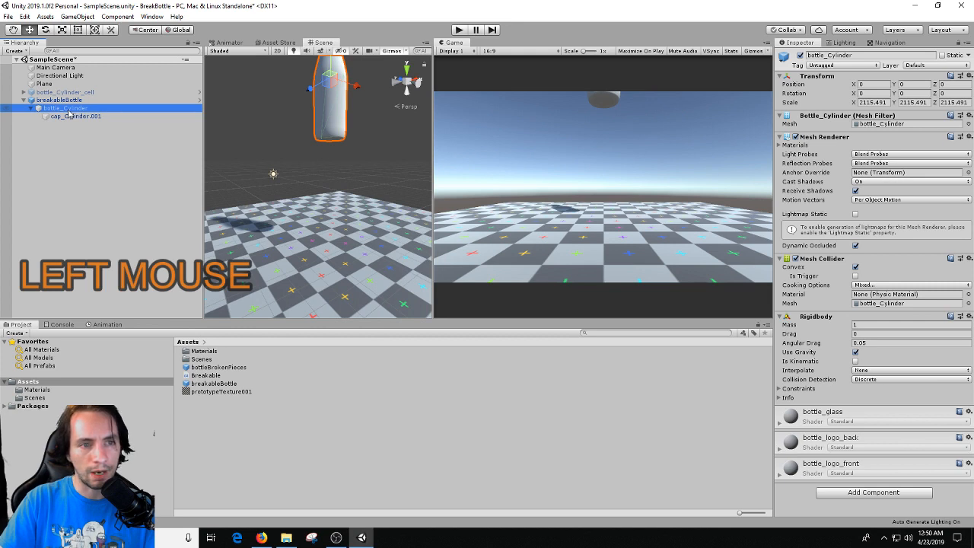
{"action": "left_click_drag", "start_coordinate": [208, 380], "coordinate": [853, 272]}
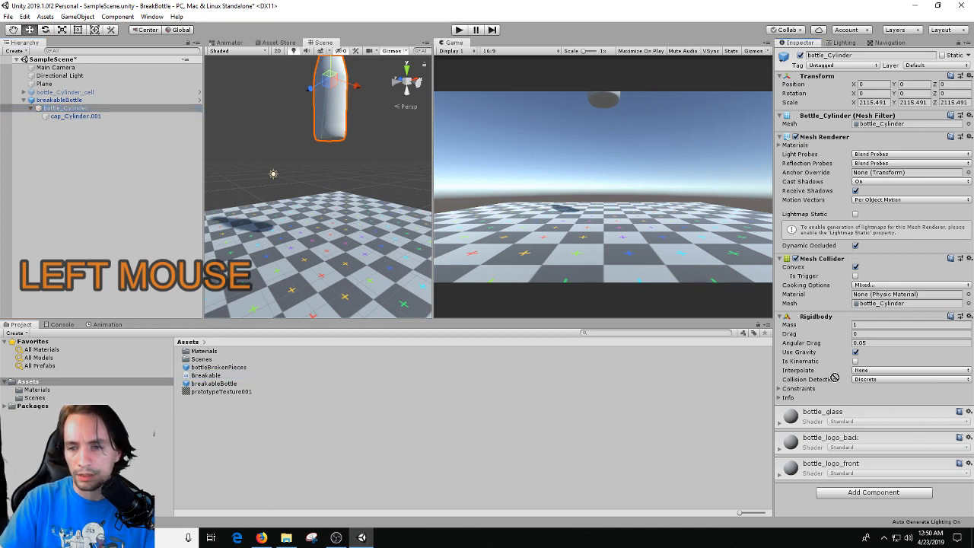
{"action": "left_click_drag", "start_coordinate": [837, 411], "coordinate": [74, 112]}
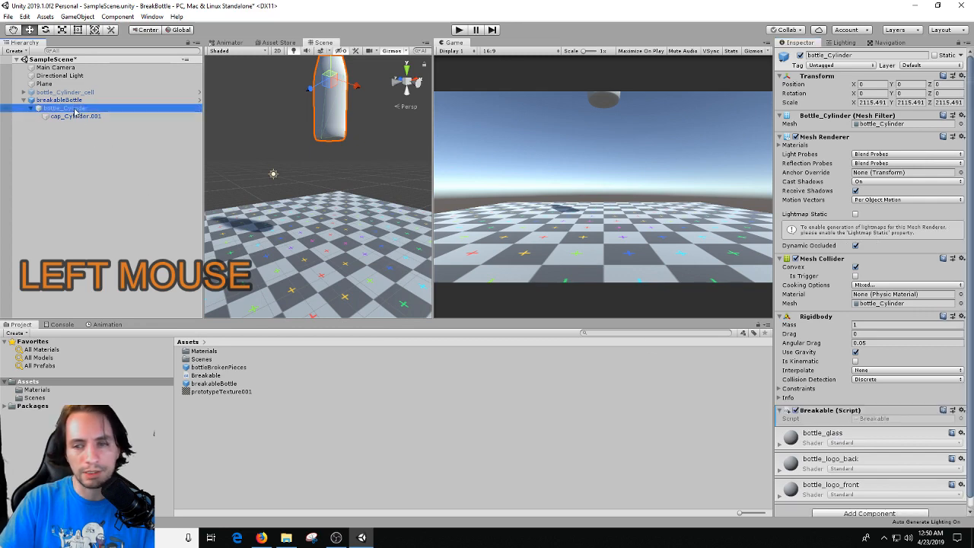
Open the new Breakable script in Visual Studio and delete its default Start and Update methods.
{"action": "double_click", "coordinate": [883, 421]}
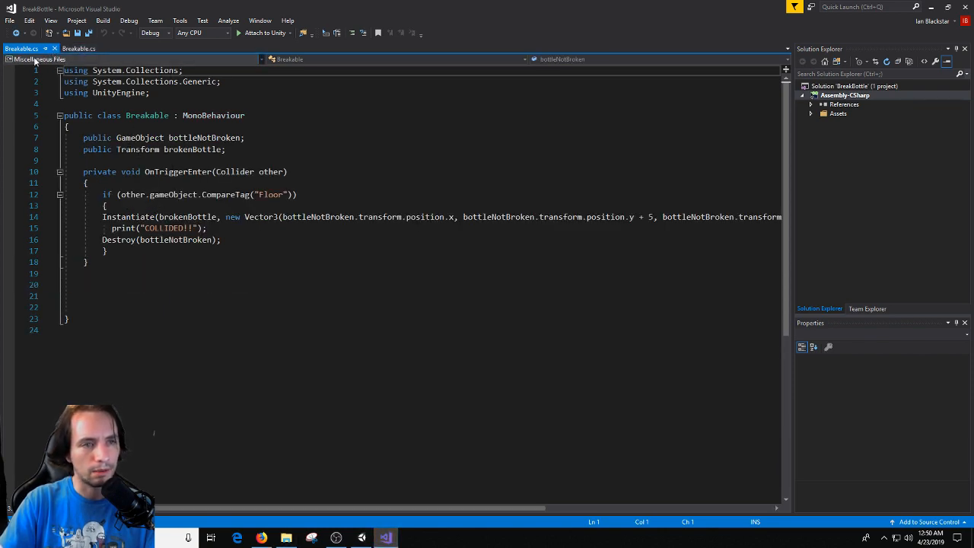
{"action": "left_click_drag", "start_coordinate": [30, 49], "coordinate": [0, 6]}
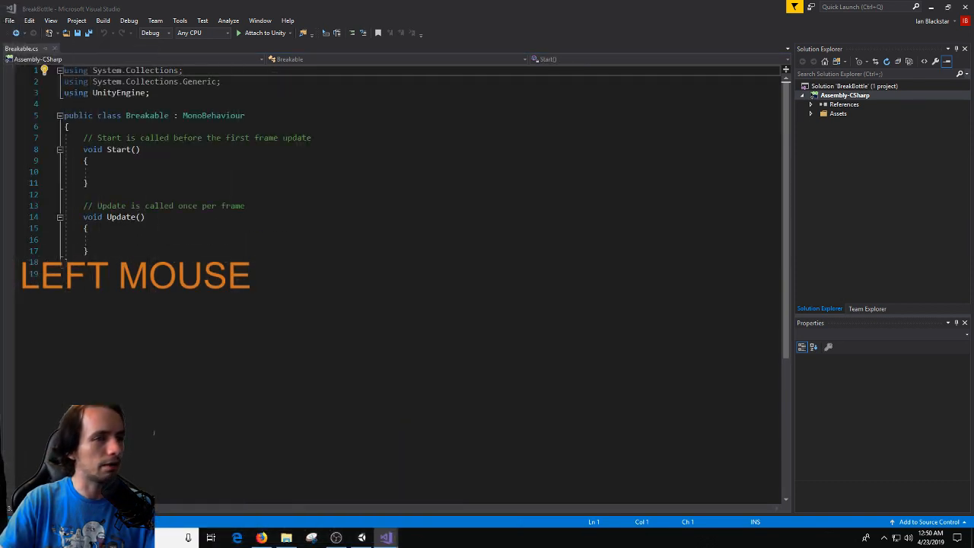
{"action": "left_click_drag", "start_coordinate": [90, 257], "coordinate": [117, 154]}
{"action": "key", "text": "BackSpace"}
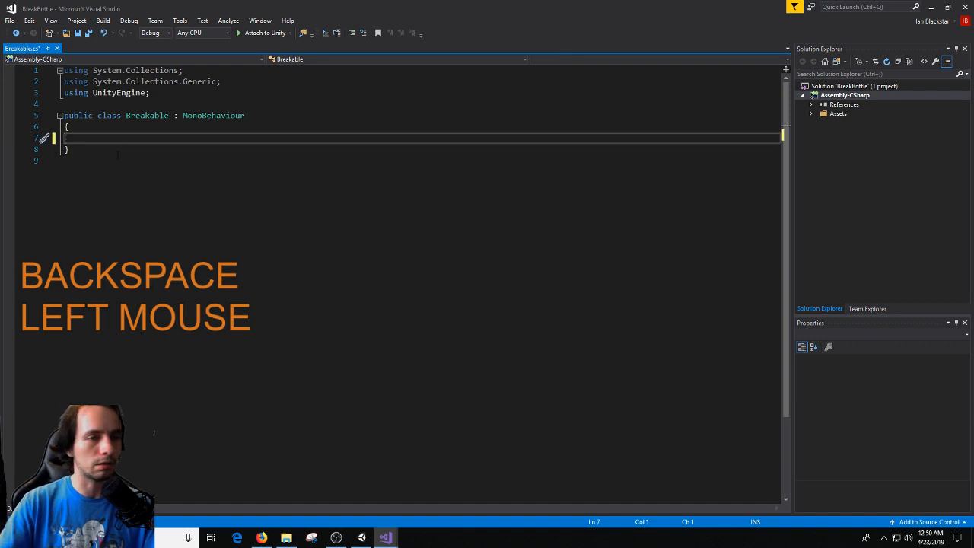
Declare a public GameObject variable named bottleNotBroken in the Breakable class and save the script.
{"action": "key", "text": "Return"}
{"action": "key", "text": "Up"}
{"action": "type", "text": "public game"}
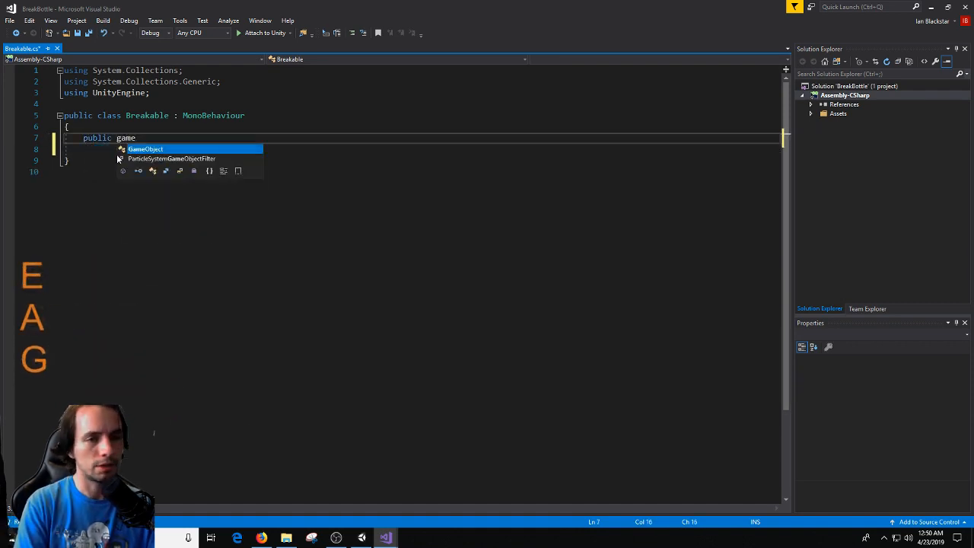
{"action": "key", "text": "Return"}
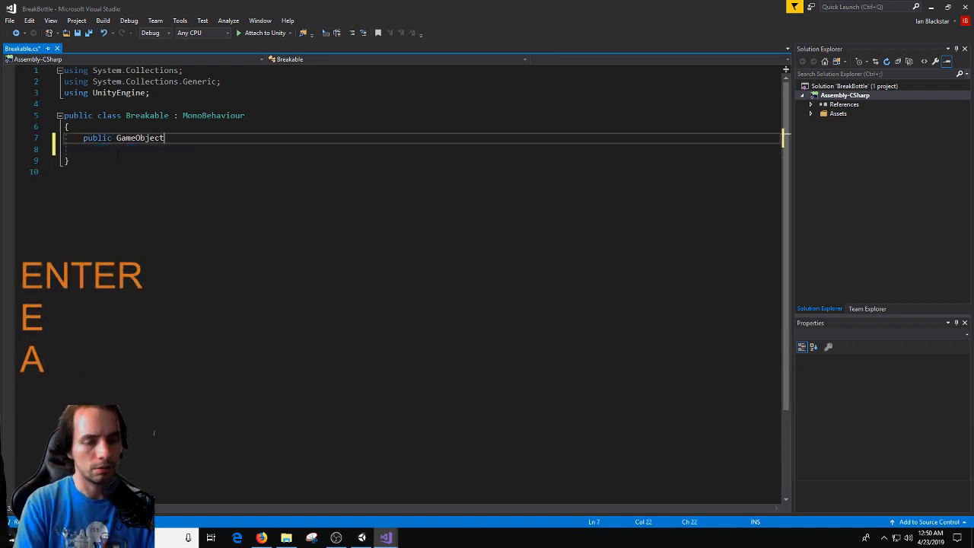
{"action": "type", "text": "broken"}
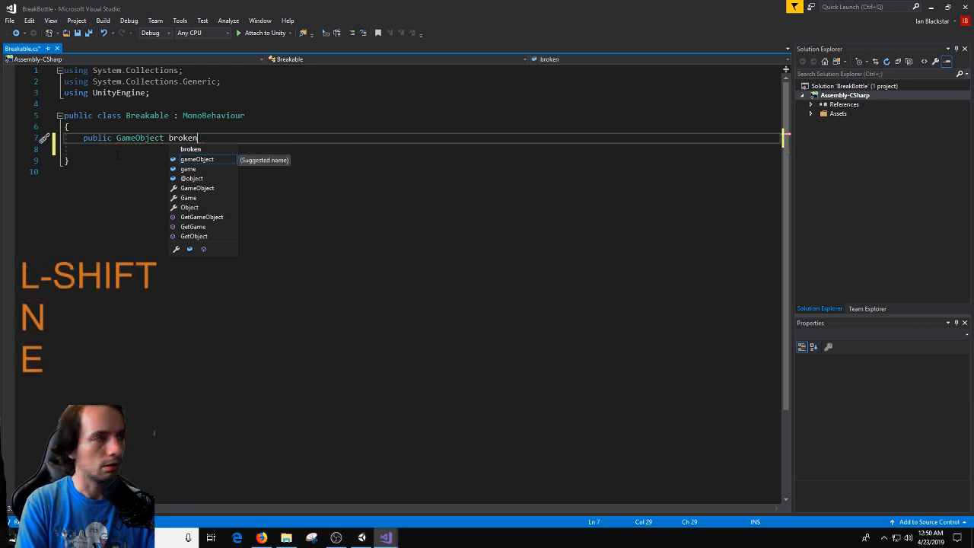
{"action": "type", "text": "N"}
{"action": "key", "text": "BackSpace"}
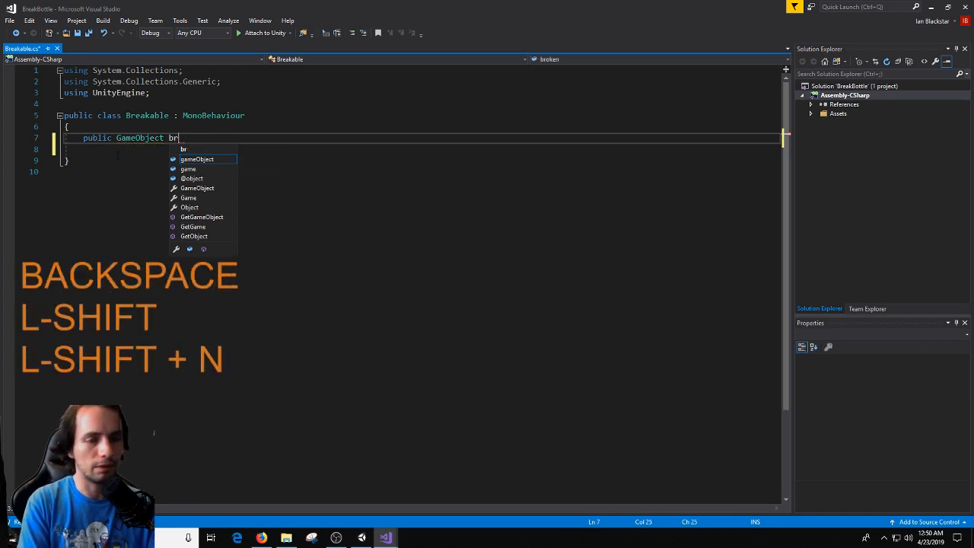
{"action": "key", "text": "BackSpace"}
{"action": "type", "text": "bottle"}
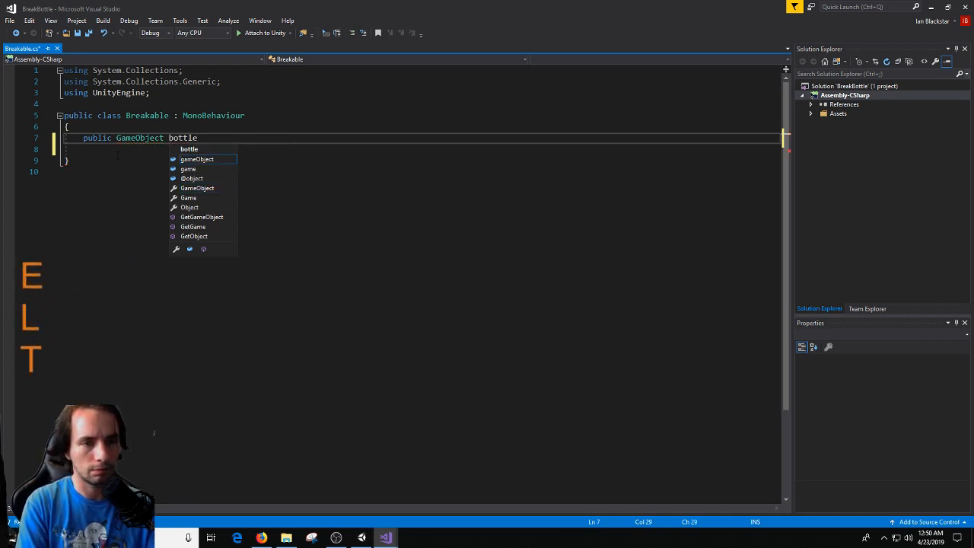
{"action": "type", "text": "NotBroken;"}
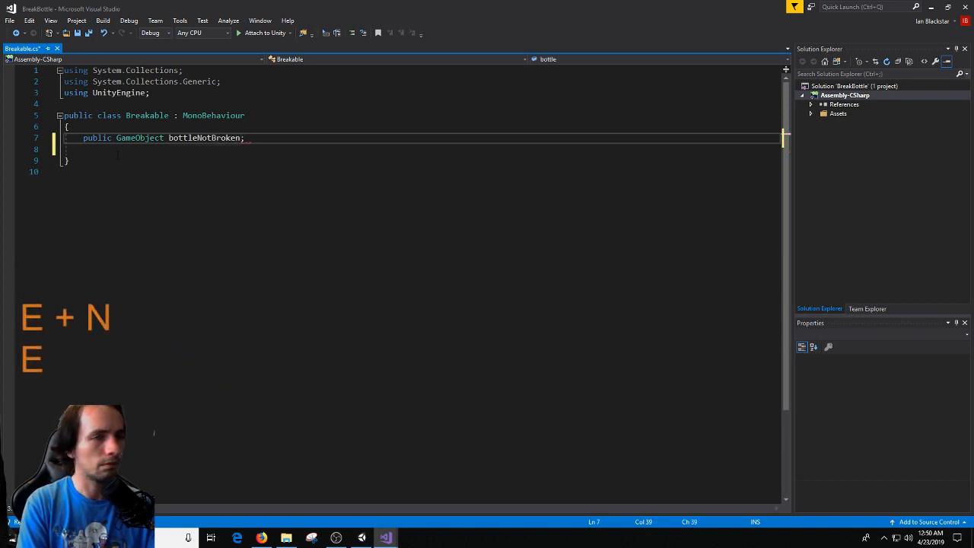
{"action": "key", "text": "ctrl+s"}
Declare a public Transform variable named brokenBottle below the bottleNotBroken declaration.
{"action": "key", "text": "Return"}
{"action": "type", "text": "pub"}
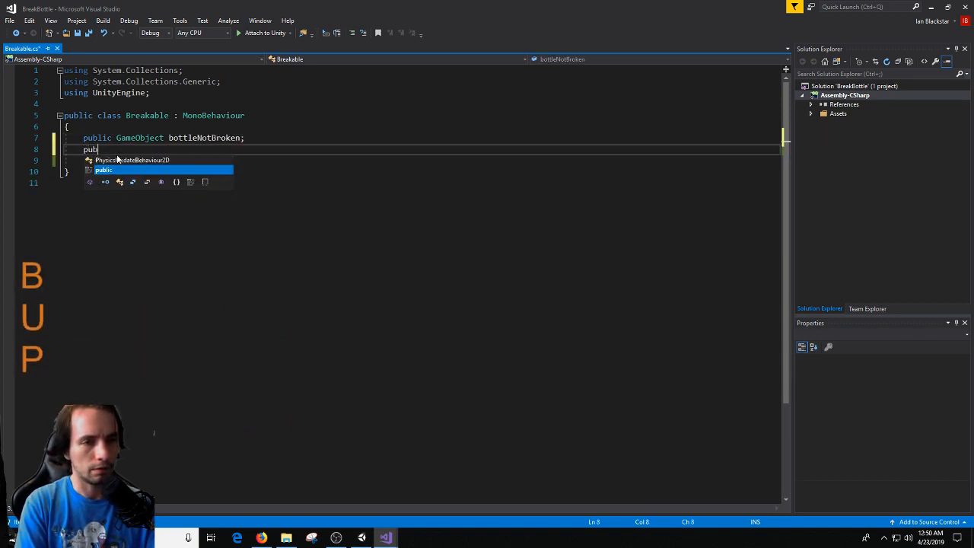
{"action": "type", "text": "lic Transfor"}
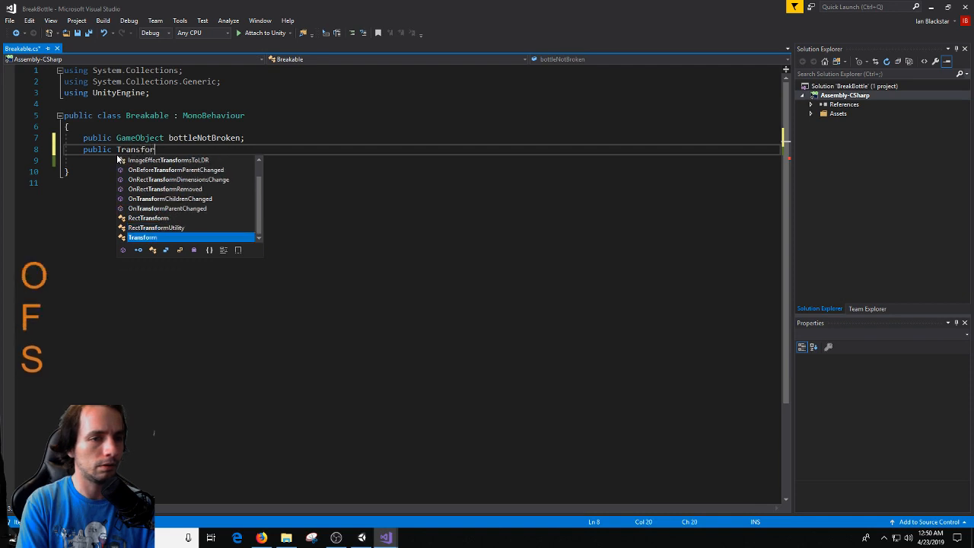
{"action": "type", "text": "m brokenBottle;"}
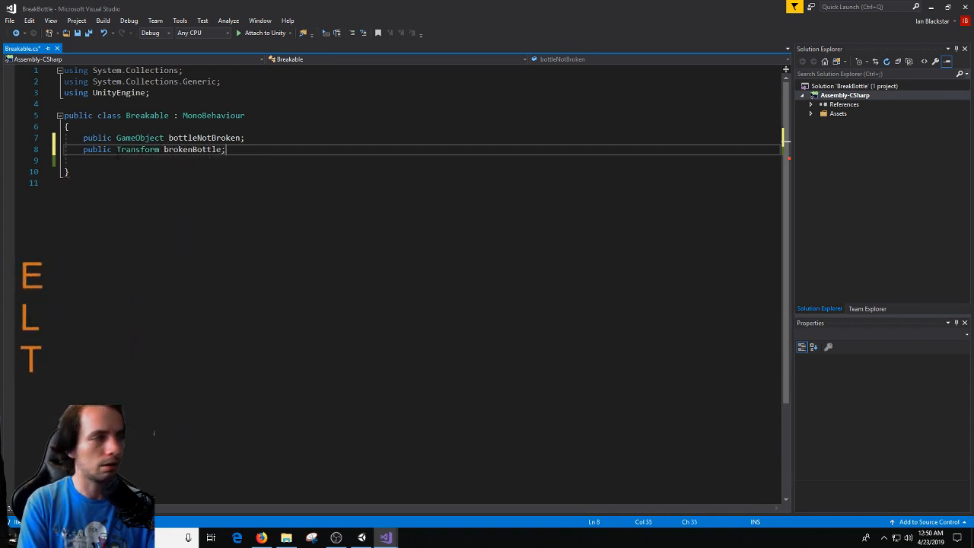
Add a private void OnTriggerEnter(Collider other) method below the variable declarations and save the script.
{"action": "key", "text": "ctrl+s"}
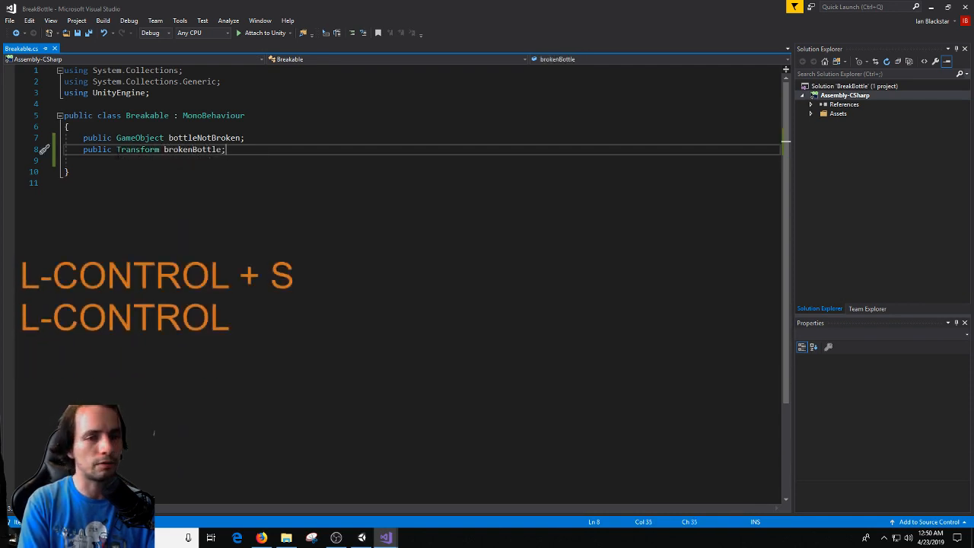
{"action": "key", "text": "Return"}
{"action": "key", "text": "Return"}
{"action": "type", "text": "private "}
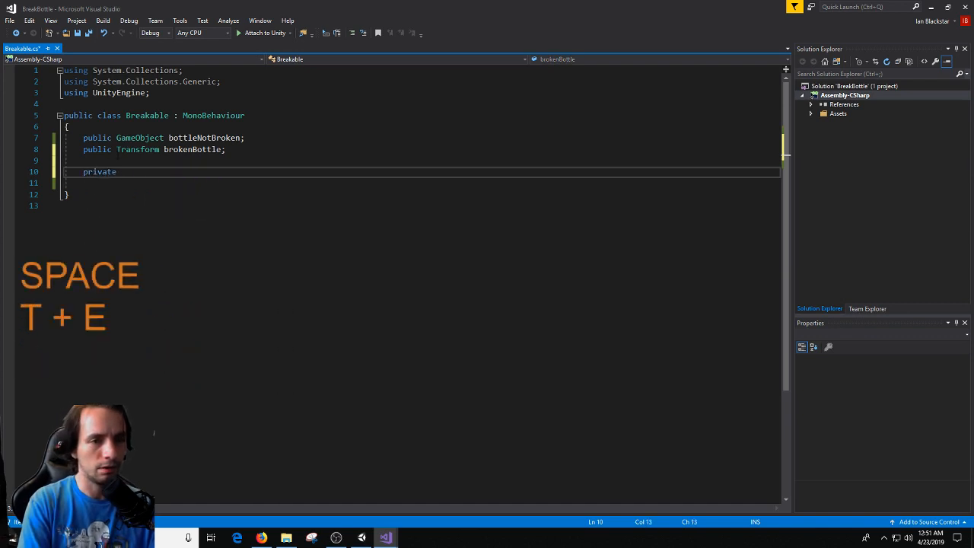
{"action": "type", "text": "void on"}
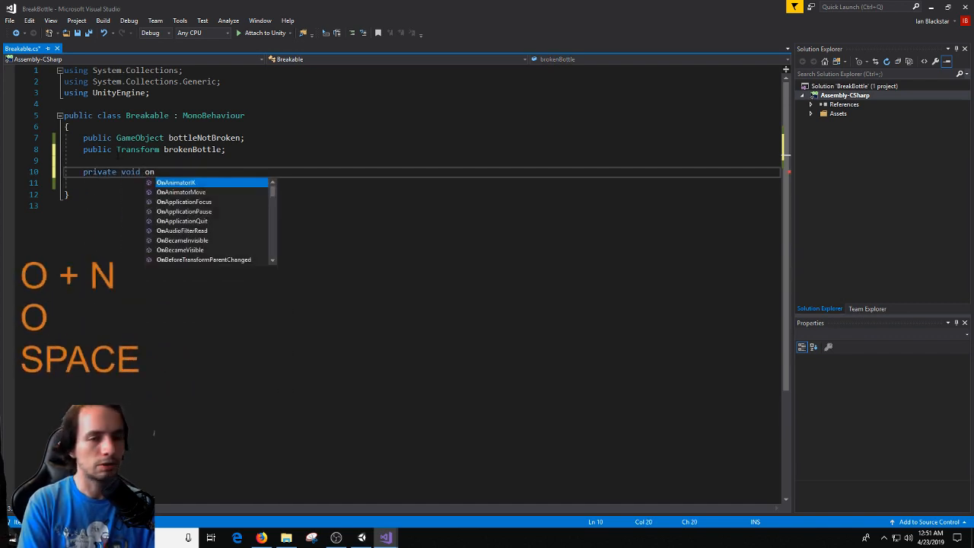
{"action": "type", "text": "tri"}
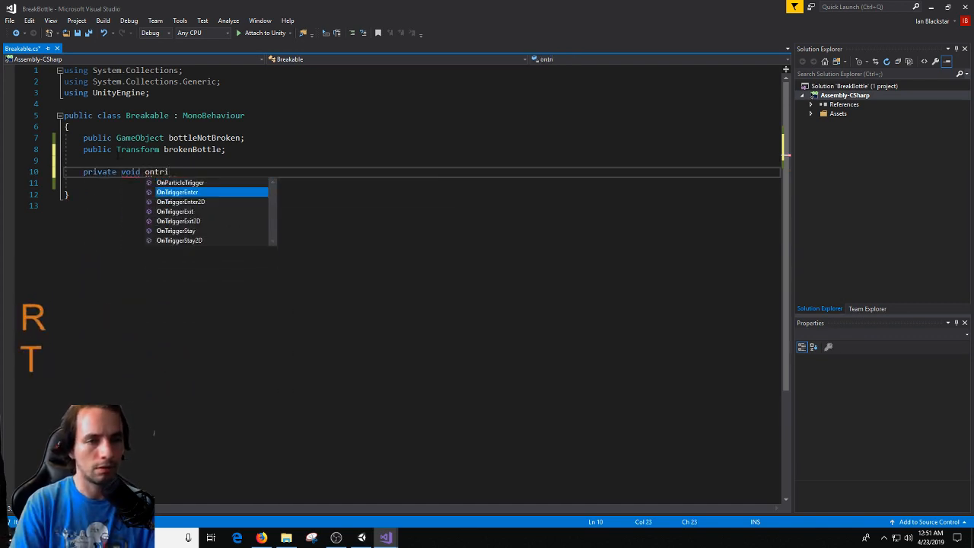
{"action": "key", "text": "Return"}
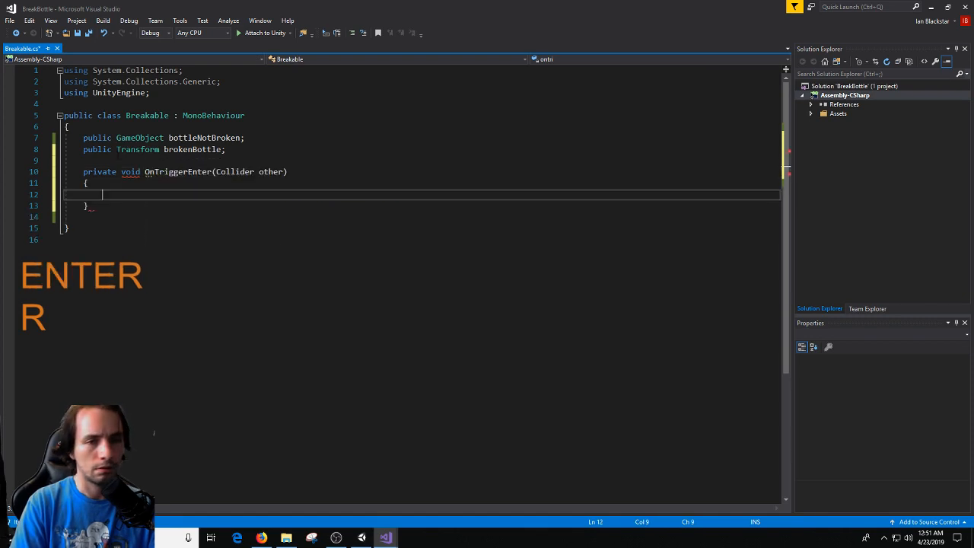
{"action": "key", "text": "ctrl+s"}
Write an if condition inside OnTriggerEnter that checks other.gameObject.CompareTag("Floor").
{"action": "type", "text": "if(othe)"}
{"action": "key", "text": "Left"}
{"action": "type", "text": "other."}
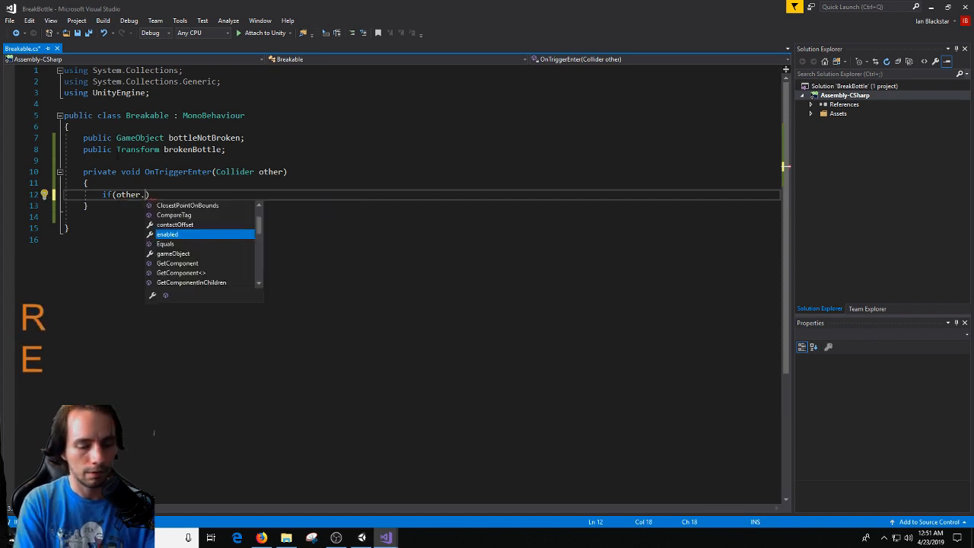
{"action": "type", "text": "game"}
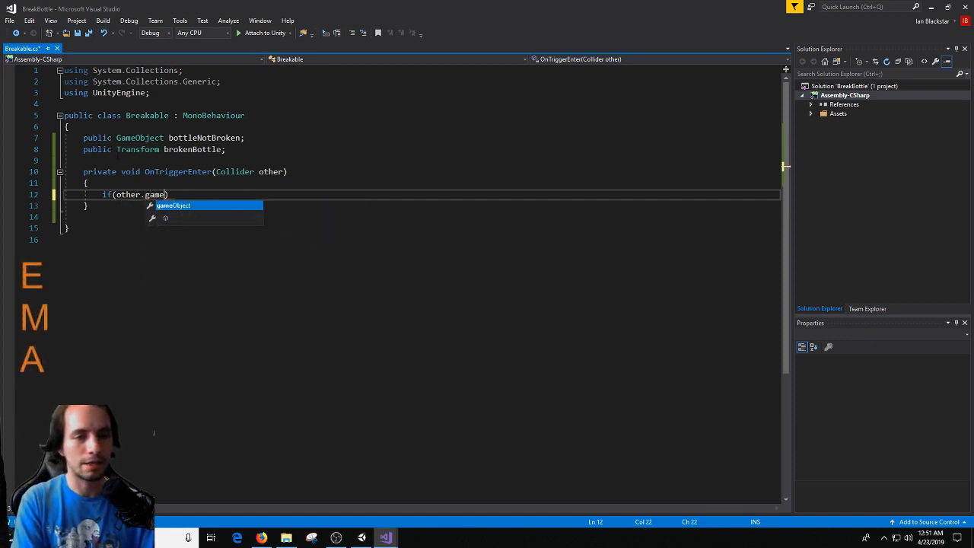
{"action": "key", "text": "Return"}
{"action": "type", "text": ".Com"}
{"action": "key", "text": "Return"}
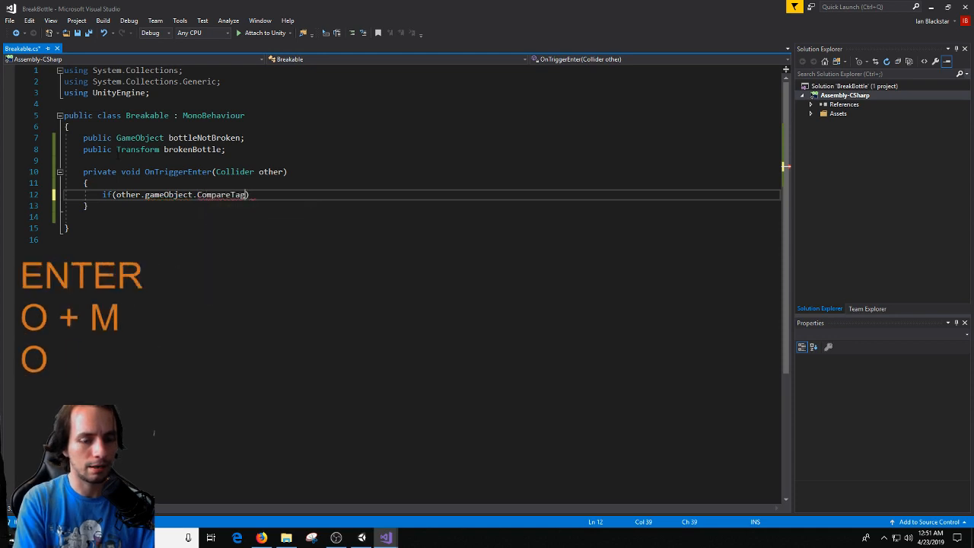
{"action": "type", "text": "()"}
{"action": "key", "text": "Left"}
{"action": "type", "text": "\"\""}
{"action": "key", "text": "Left"}
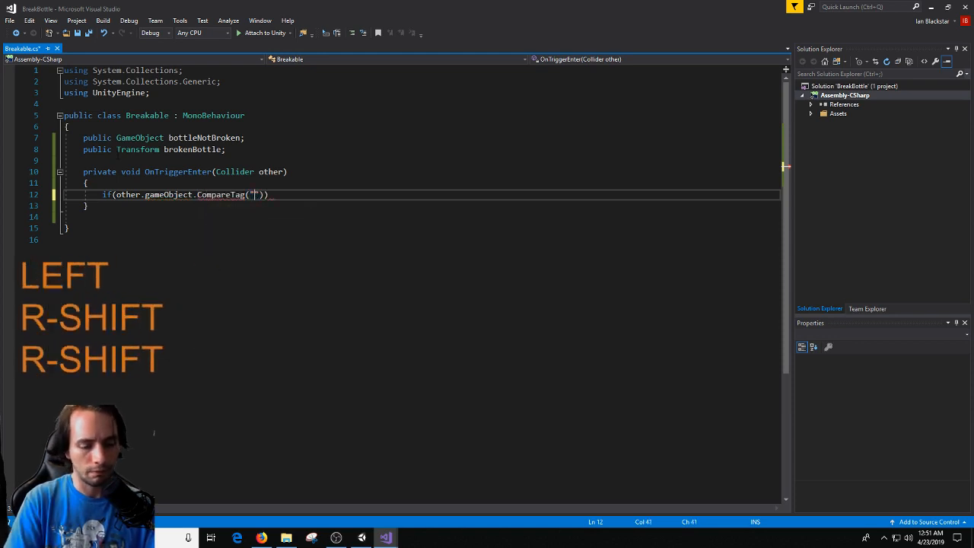
{"action": "type", "text": "Floor"}
{"action": "key", "text": "Right"}
{"action": "key", "text": "Right"}
Give the Floor if statement an empty braced body and save the script.
{"action": "key", "text": "Return"}
{"action": "type", "text": "{}"}
{"action": "key", "text": "Left"}
{"action": "key", "text": "Return"}
{"action": "key", "text": "ctrl+s"}
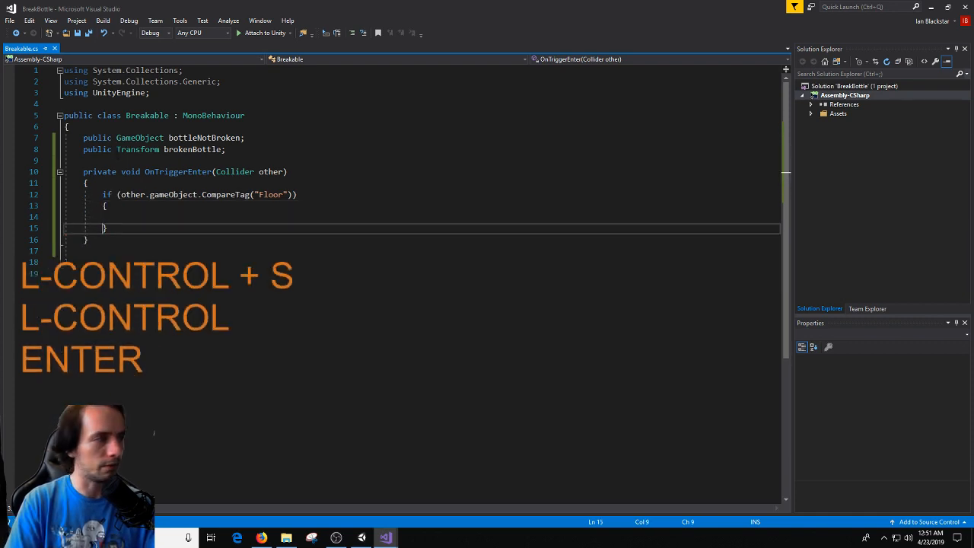
Add an Instantiate call inside the if body with brokenBottle and an empty new Vector3() as arguments.
{"action": "key", "text": "Up"}
{"action": "type", "text": "Inst"}
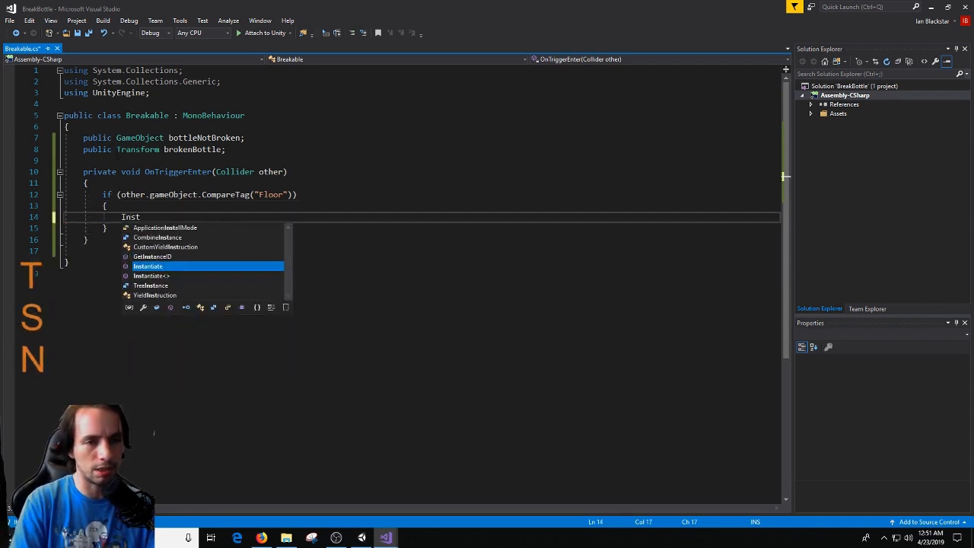
{"action": "key", "text": "Return"}
{"action": "type", "text": "()"}
{"action": "key", "text": "Left"}
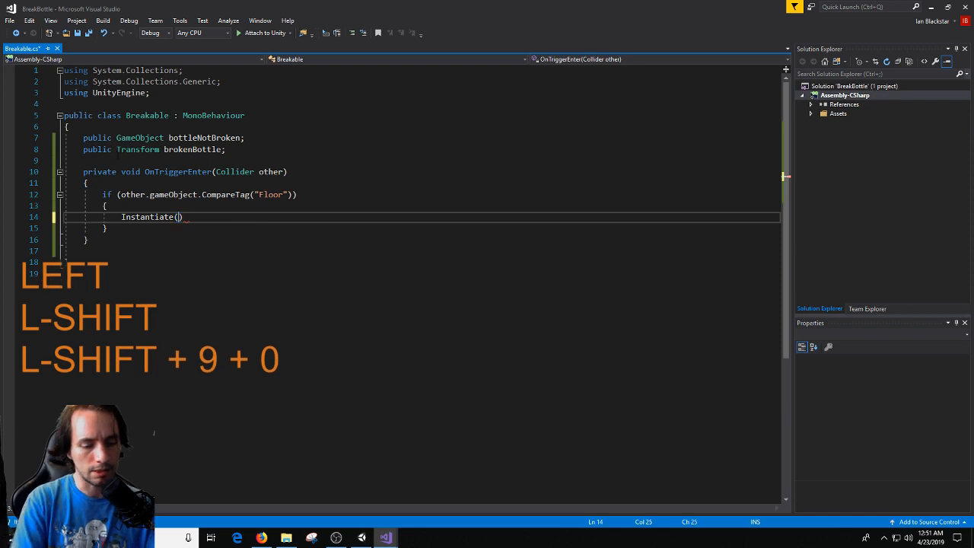
{"action": "type", "text": "broken"}
{"action": "key", "text": "Return"}
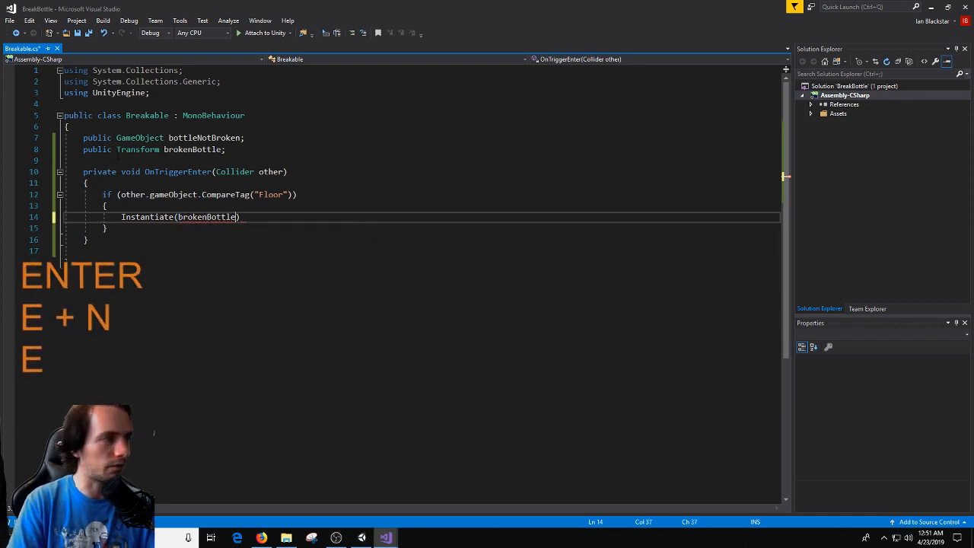
{"action": "type", "text": ", new"}
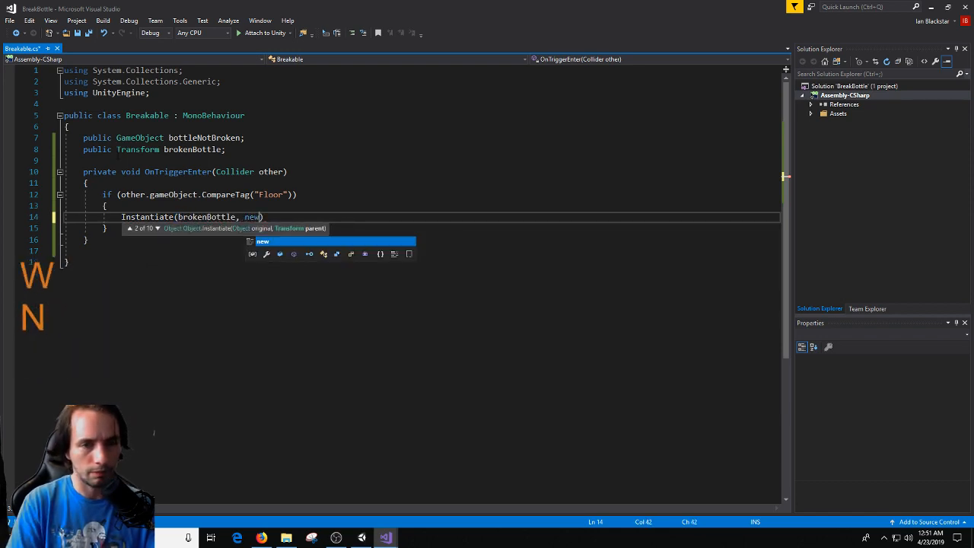
{"action": "type", "text": " Vector3"}
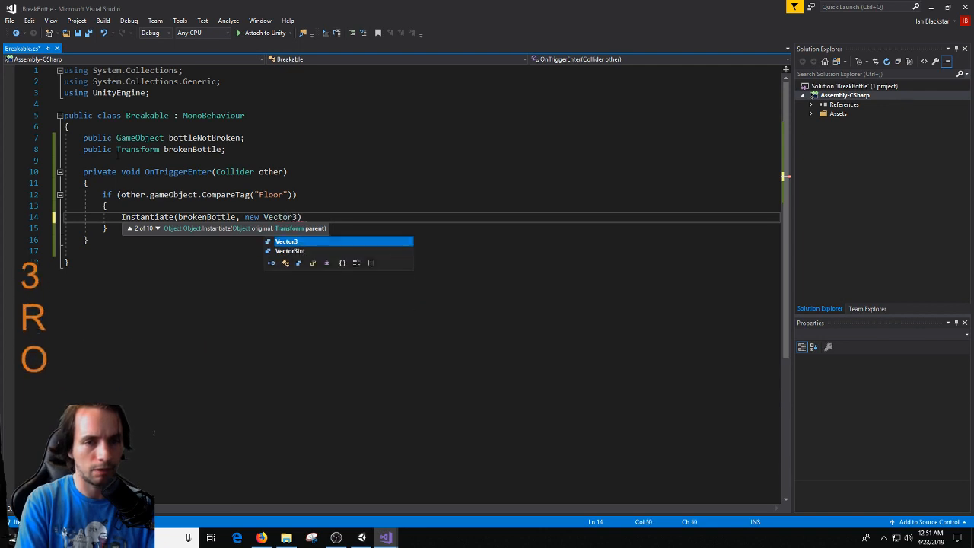
{"action": "type", "text": "()"}
{"action": "key", "text": "Left"}
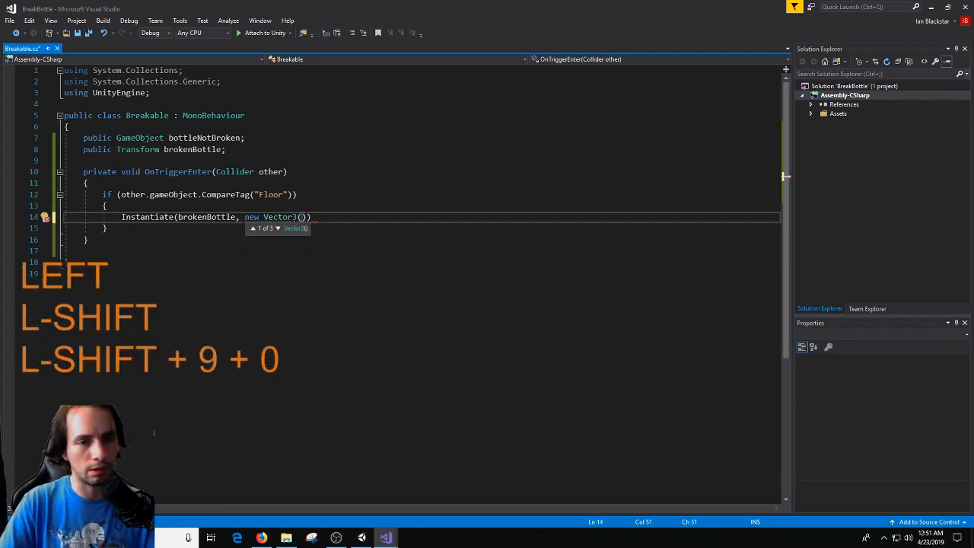
Insert a line above the if statement in OnTriggerEnter assigning new Vector3() to bottlepos.
{"action": "left_click", "coordinate": [246, 157]}
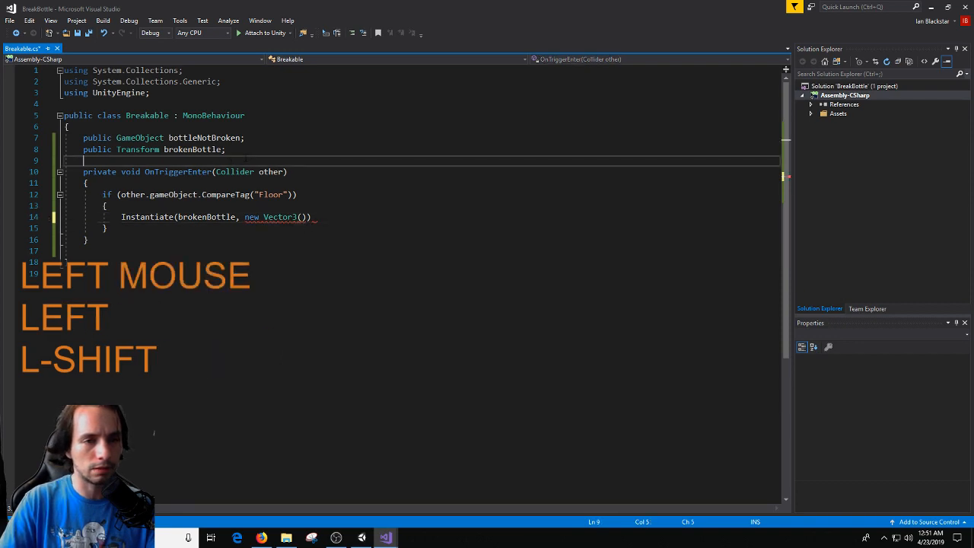
{"action": "left_click", "coordinate": [181, 185]}
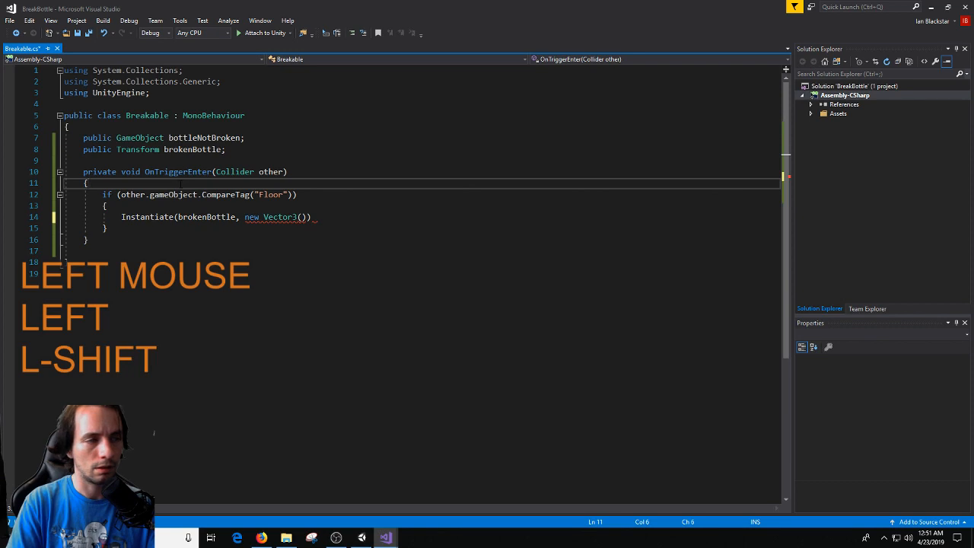
{"action": "key", "text": "Return"}
{"action": "key", "text": "Up"}
{"action": "key", "text": "Return"}
{"action": "type", "text": "b"}
{"action": "key", "text": "BackSpace"}
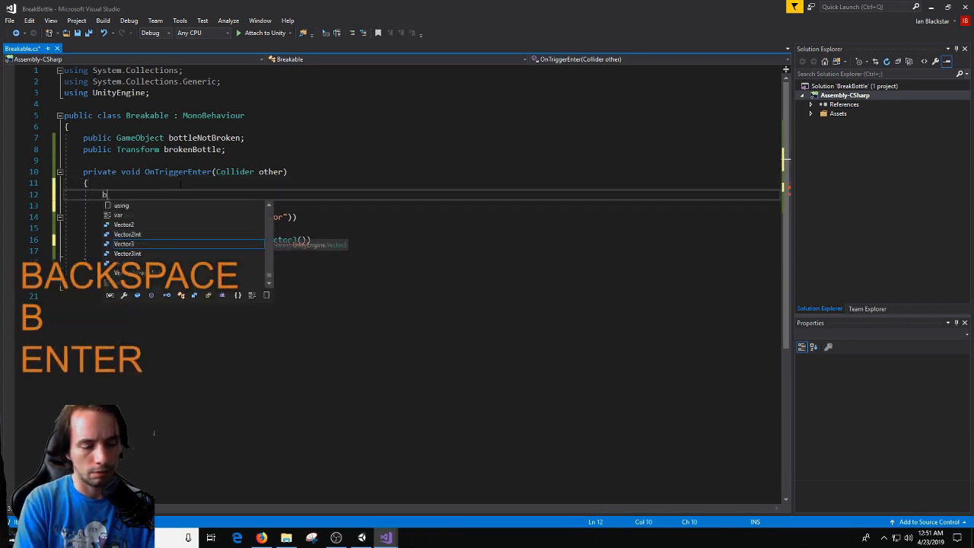
{"action": "type", "text": "bottle"}
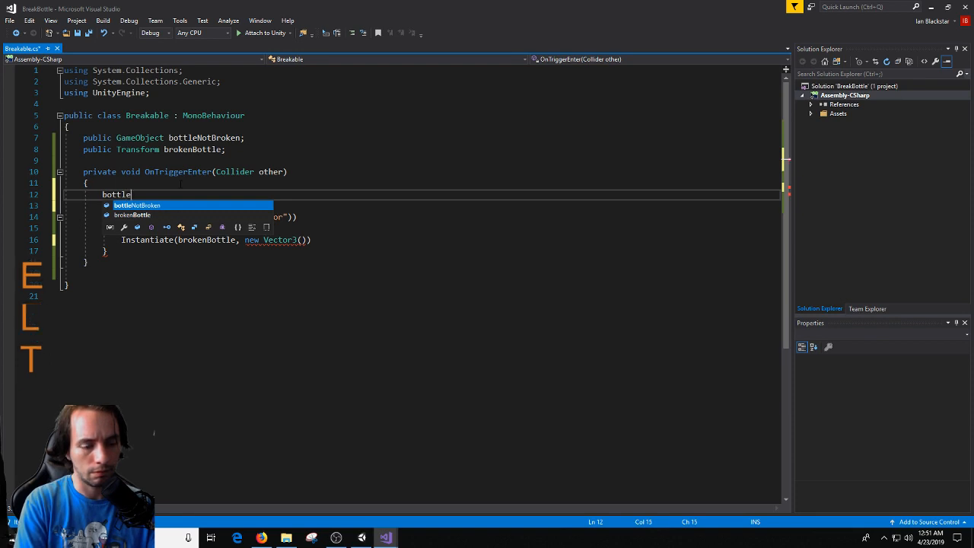
{"action": "type", "text": "pos = "}
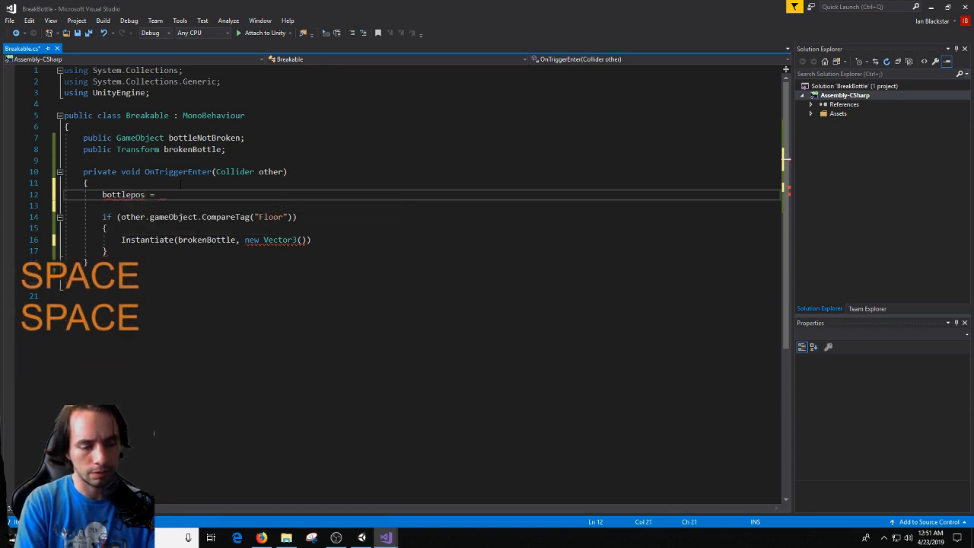
{"action": "type", "text": "new Vector3"}
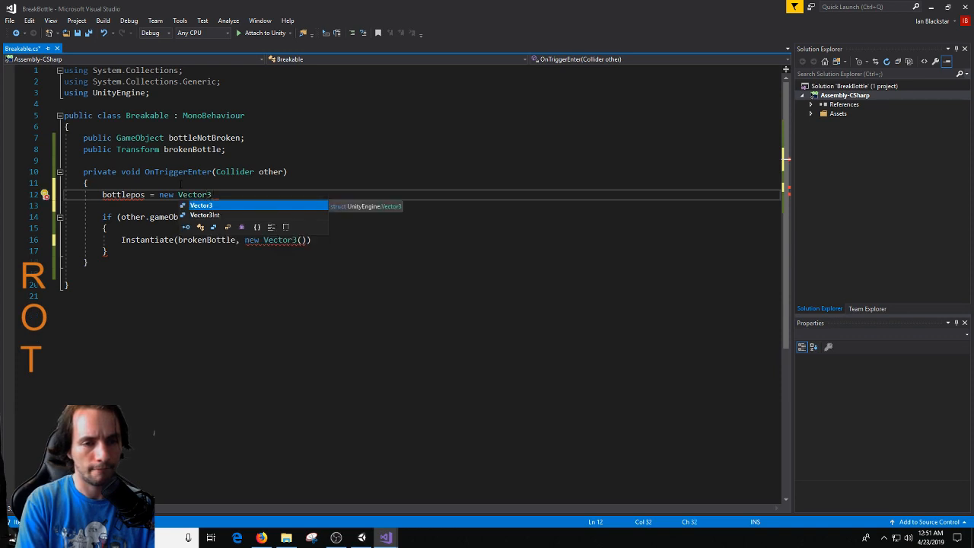
{"action": "type", "text": "()"}
{"action": "key", "text": "Left"}
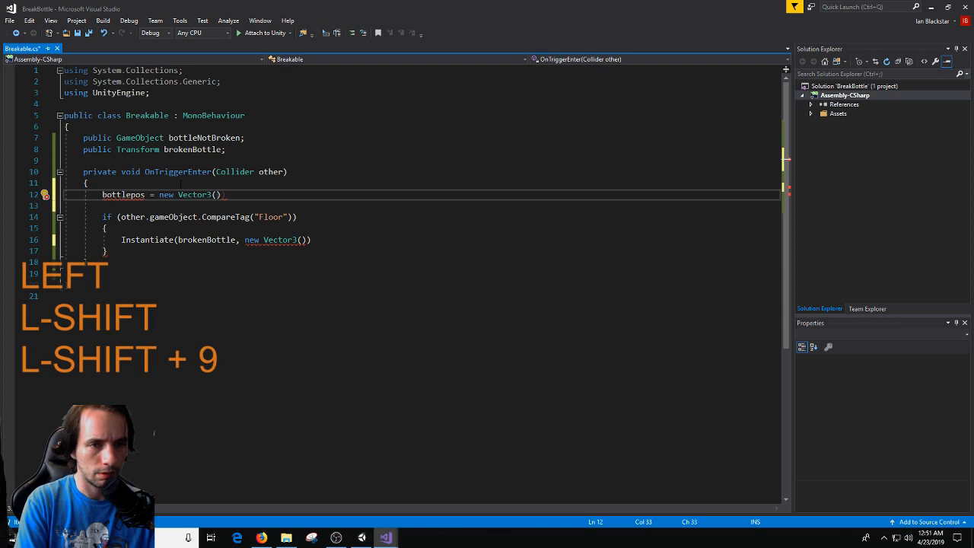
Fill the Vector3 parentheses of the bottlepos assignment with bottleNotBroken.transform.position.
{"action": "type", "text": "bottleNotBroken"}
{"action": "key", "text": "Return"}
{"action": "type", "text": ".tran"}
{"action": "key", "text": "Return"}
{"action": "type", "text": ".posi"}
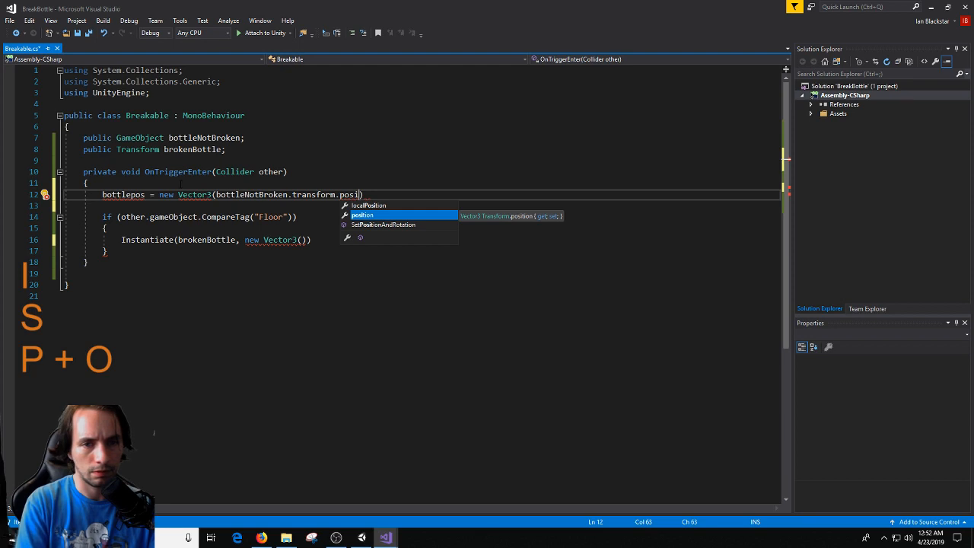
{"action": "key", "text": "Return"}
Remove the new Vector3 wrapper so the line reads bottlepos = bottleNotBroken.transform.position; and save the script.
{"action": "left_click", "coordinate": [217, 195]}
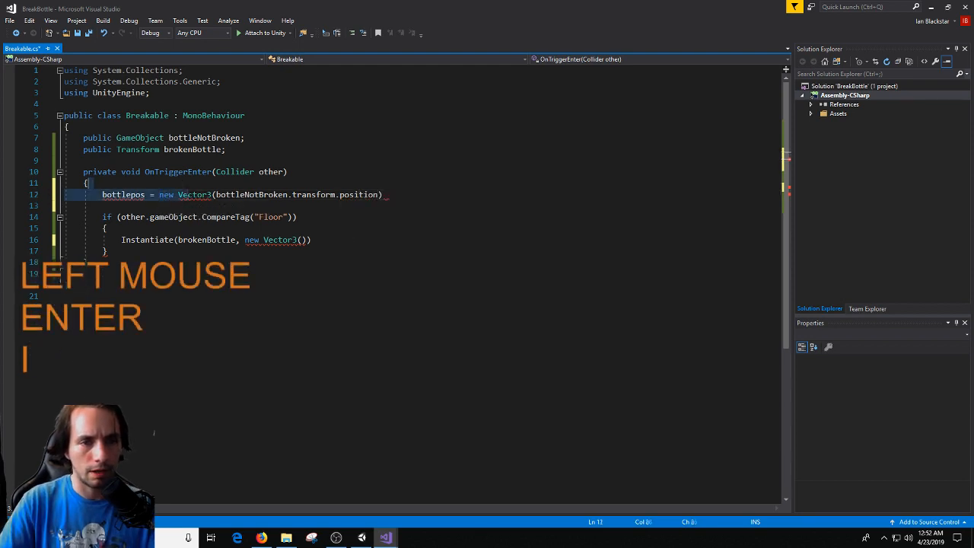
{"action": "key", "text": "BackSpace"}
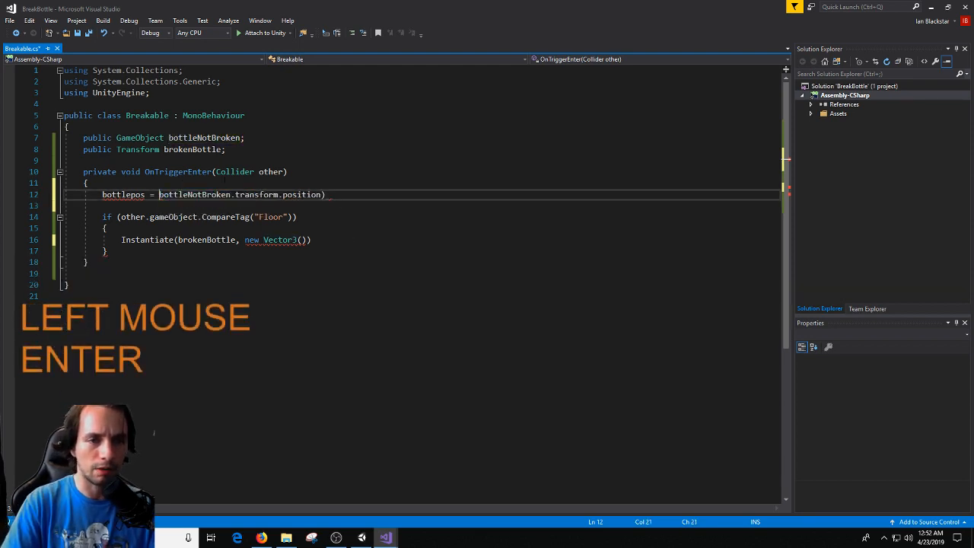
{"action": "left_click", "coordinate": [345, 194]}
{"action": "key", "text": "BackSpace"}
{"action": "type", "text": ";"}
{"action": "key", "text": "ctrl+s"}
{"action": "left_click", "coordinate": [291, 264]}
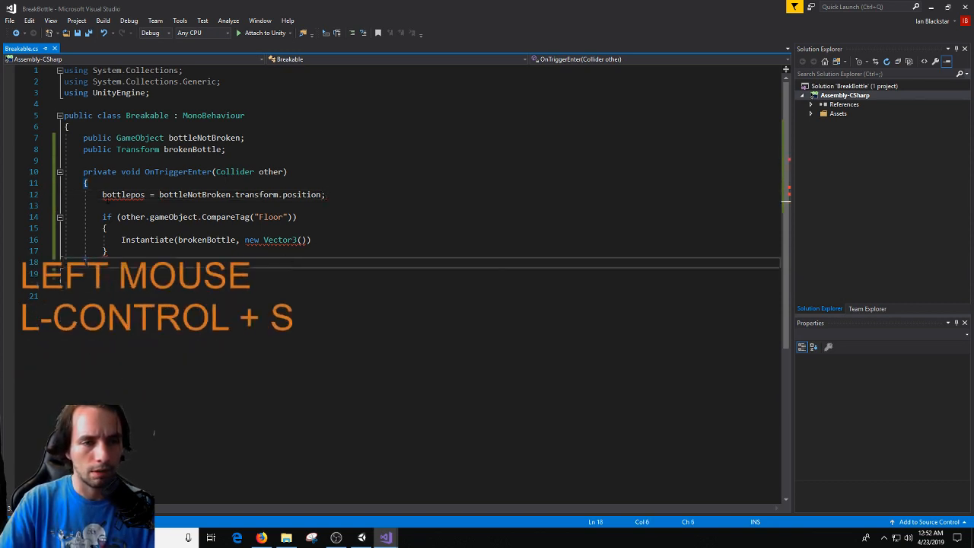
Declare a public Vector3 variable named bottlepos below the brokenBottle declaration.
{"action": "left_click", "coordinate": [104, 195]}
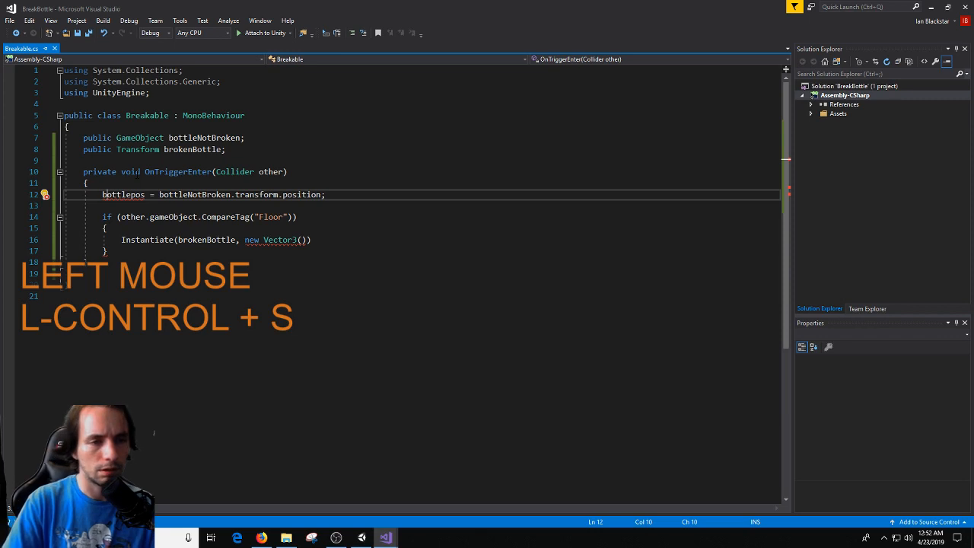
{"action": "key", "text": "Right"}
{"action": "key", "text": "Left"}
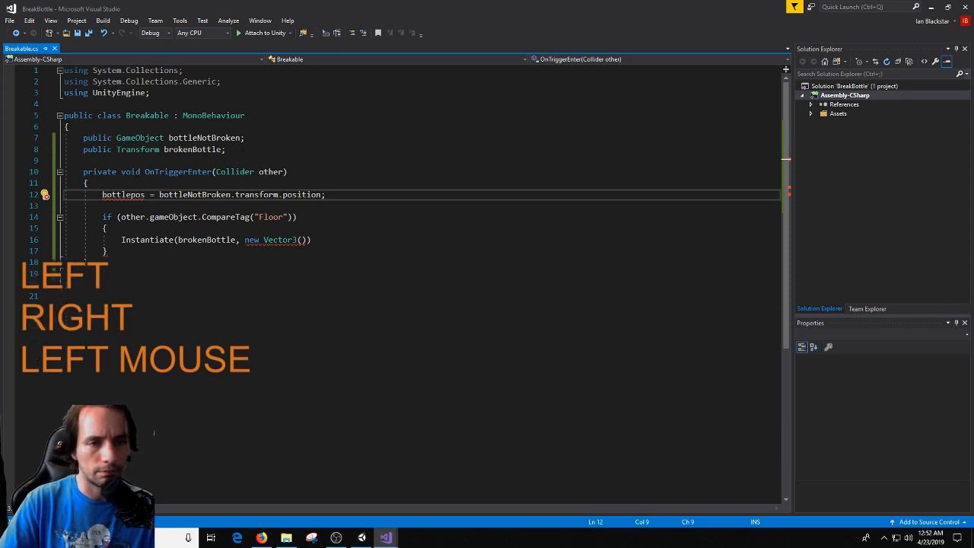
{"action": "left_click", "coordinate": [228, 149]}
{"action": "key", "text": "Return"}
{"action": "type", "text": "public vec"}
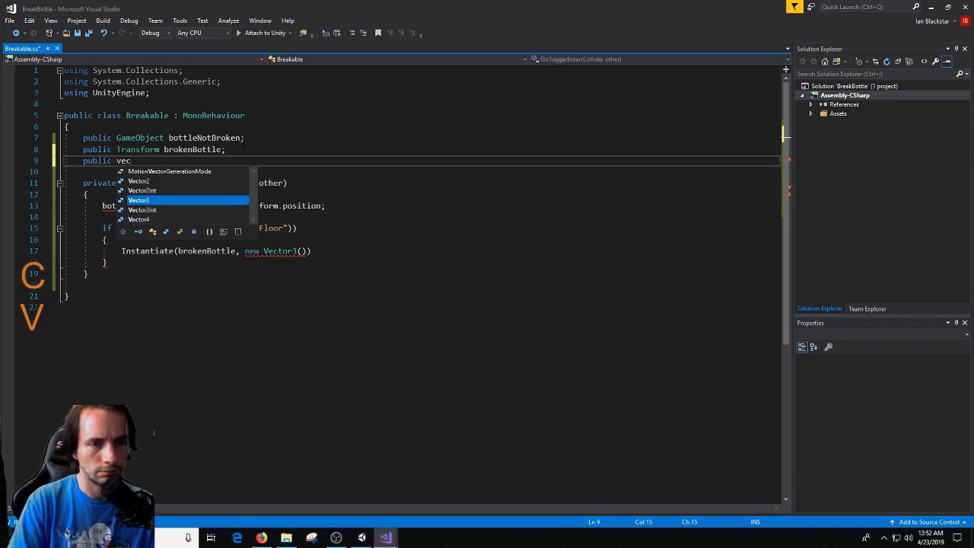
{"action": "key", "text": "Return"}
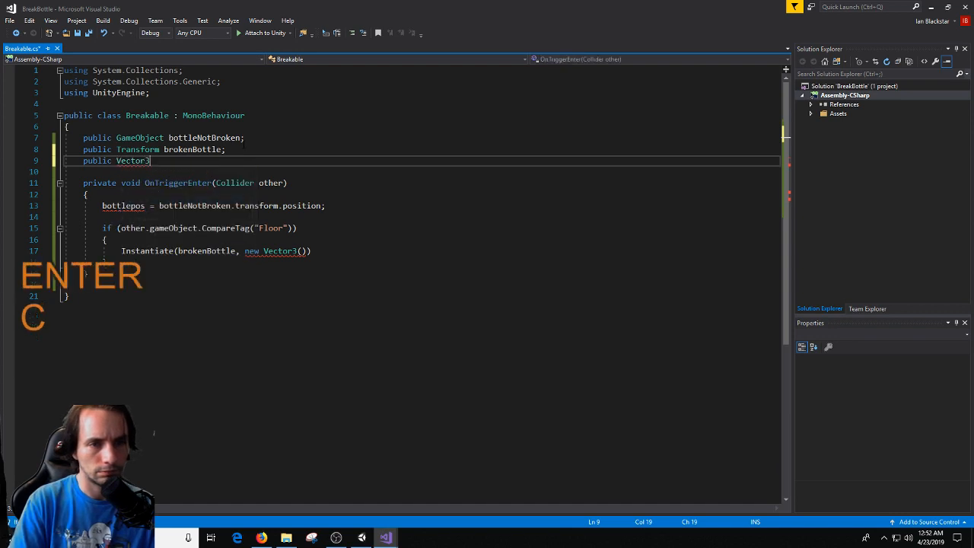
{"action": "type", "text": "bottlepos;"}
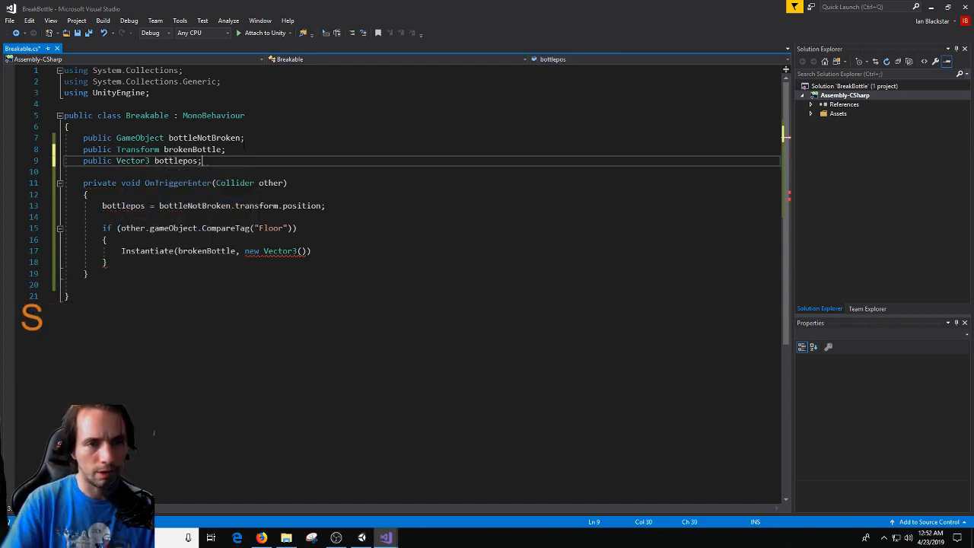
Save the script, pass bottlepos into the new Vector3 of the Instantiate call, and save again.
{"action": "left_click", "coordinate": [65, 307]}
{"action": "key", "text": "ctrl+s"}
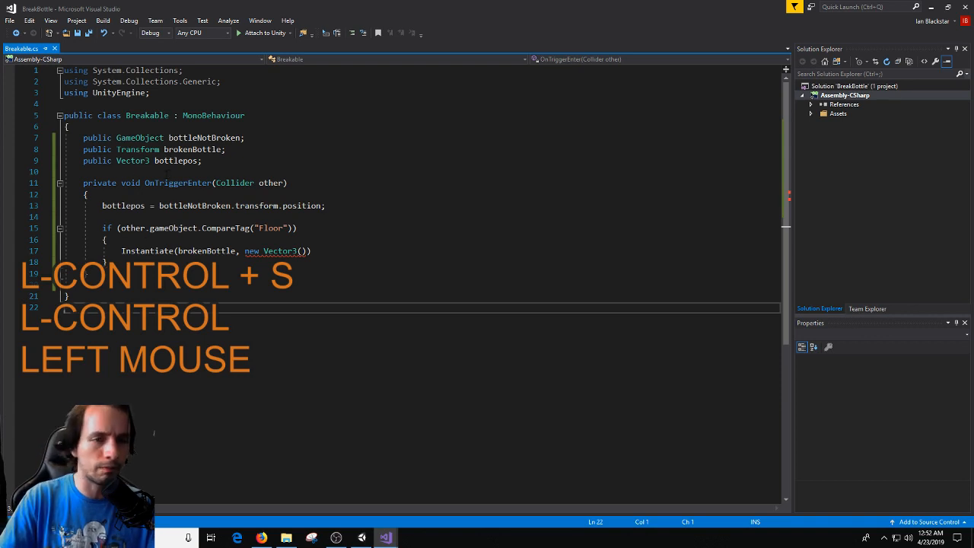
{"action": "left_click", "coordinate": [126, 251]}
{"action": "left_click", "coordinate": [303, 250]}
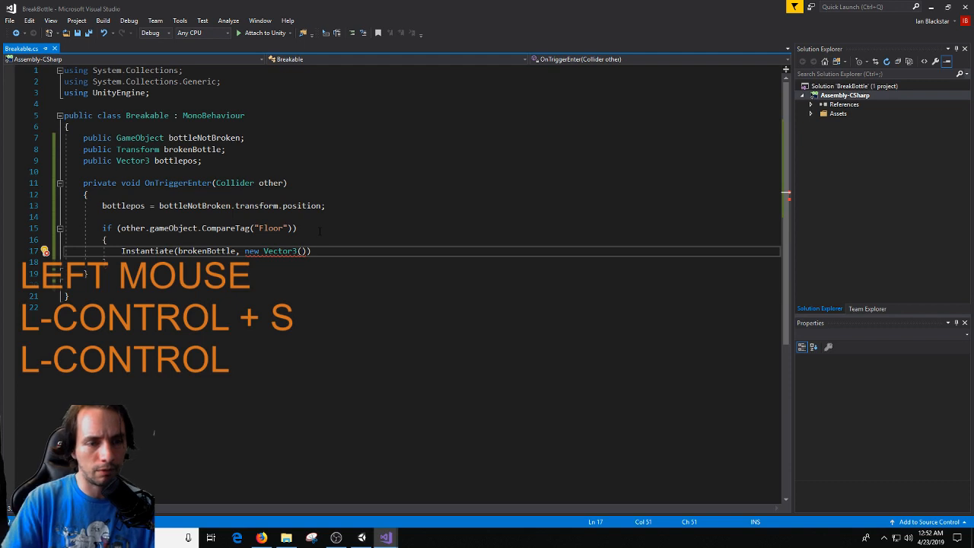
{"action": "type", "text": "bott"}
{"action": "key", "text": "Down"}
{"action": "key", "text": "Return"}
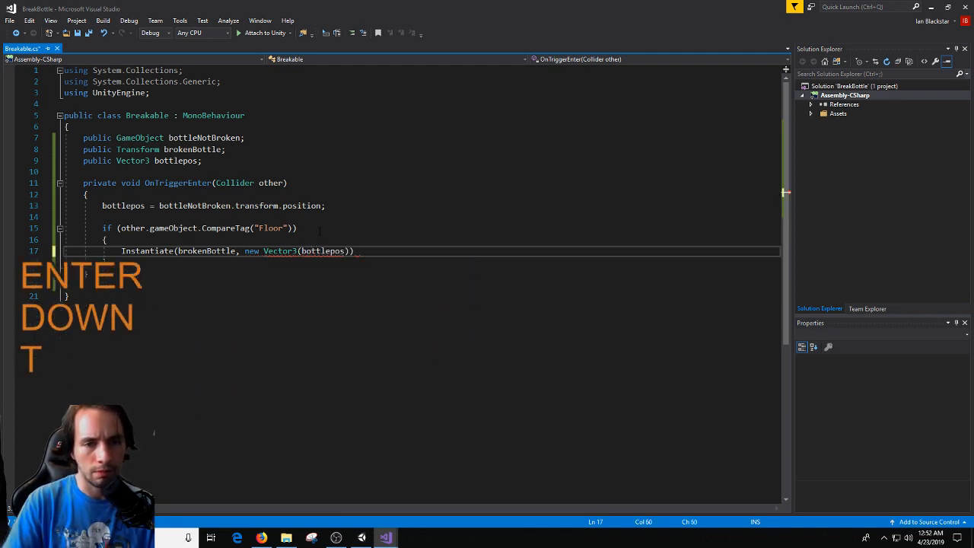
{"action": "left_click", "coordinate": [356, 251]}
{"action": "key", "text": "ctrl+s"}
{"action": "left_click", "coordinate": [357, 251]}
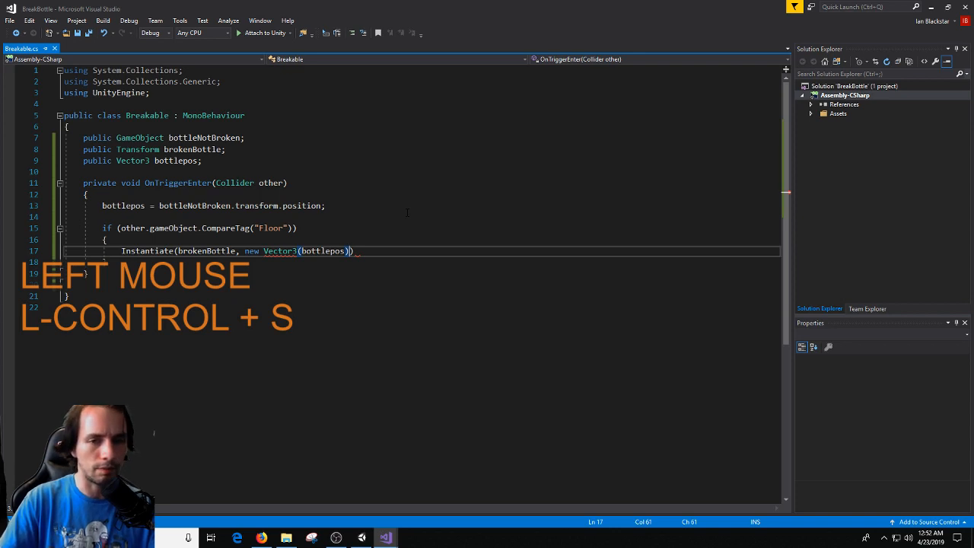
Replace the new Vector3 expression with plain bottlepos as the second Instantiate argument, followed by a comma.
{"action": "left_click_drag", "start_coordinate": [245, 251], "coordinate": [293, 251]}
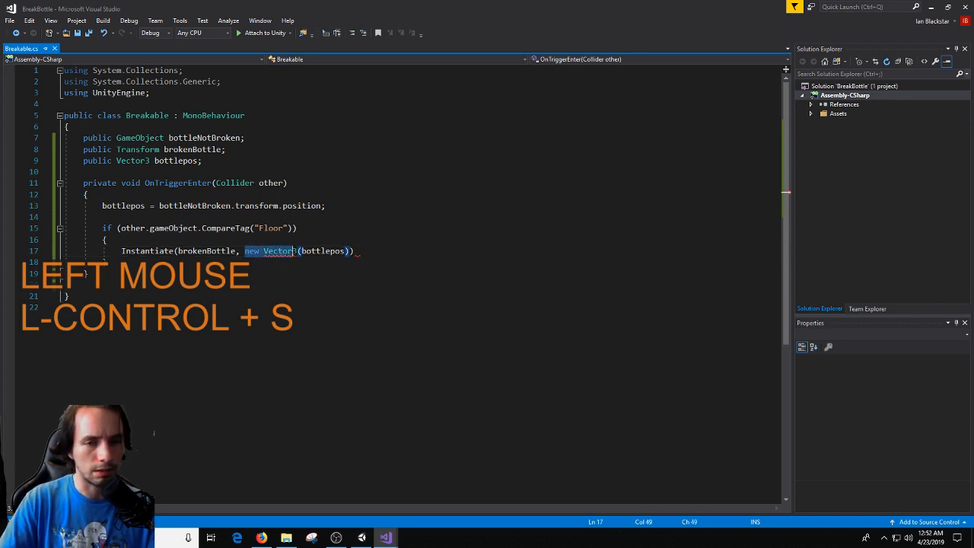
{"action": "key", "text": "Right"}
{"action": "key", "text": "Right"}
{"action": "key", "text": "Right"}
{"action": "key", "text": "Right"}
{"action": "key", "text": "Right"}
{"action": "key", "text": "Right"}
{"action": "key", "text": "Right"}
{"action": "key", "text": "Right"}
{"action": "type", "text": ", "}
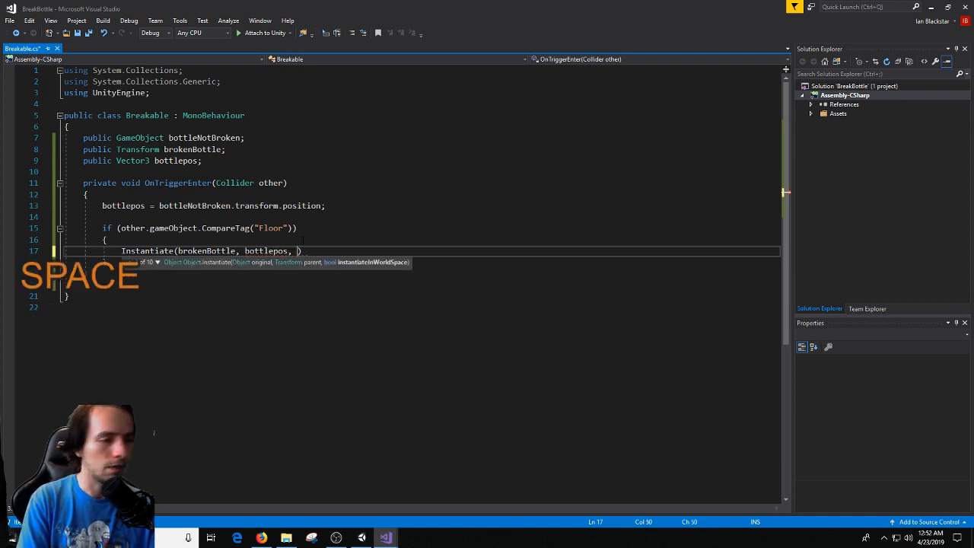
Complete the Instantiate call with Quaternion.identity as the third argument, end the statement with a semicolon, and save the script.
{"action": "type", "text": "Qu"}
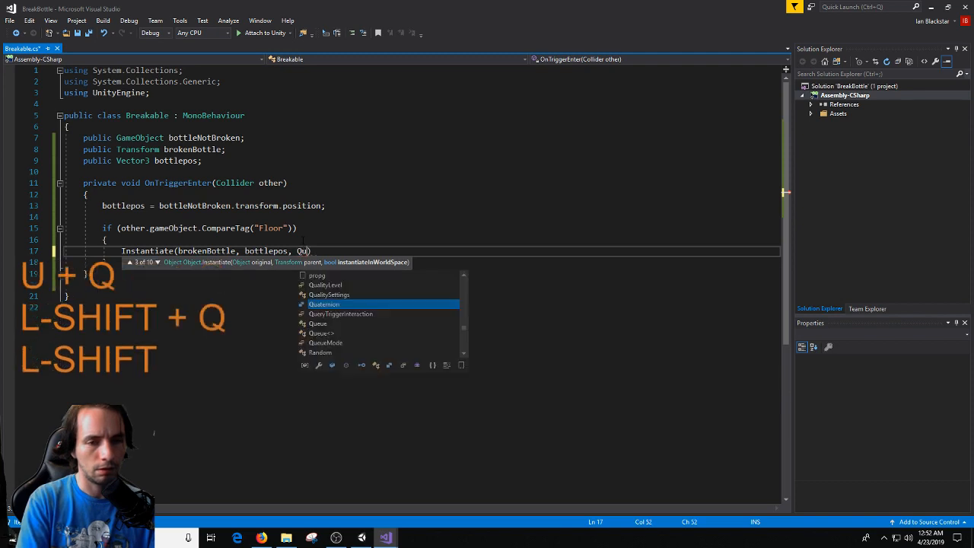
{"action": "key", "text": "Return"}
{"action": "type", "text": ".id"}
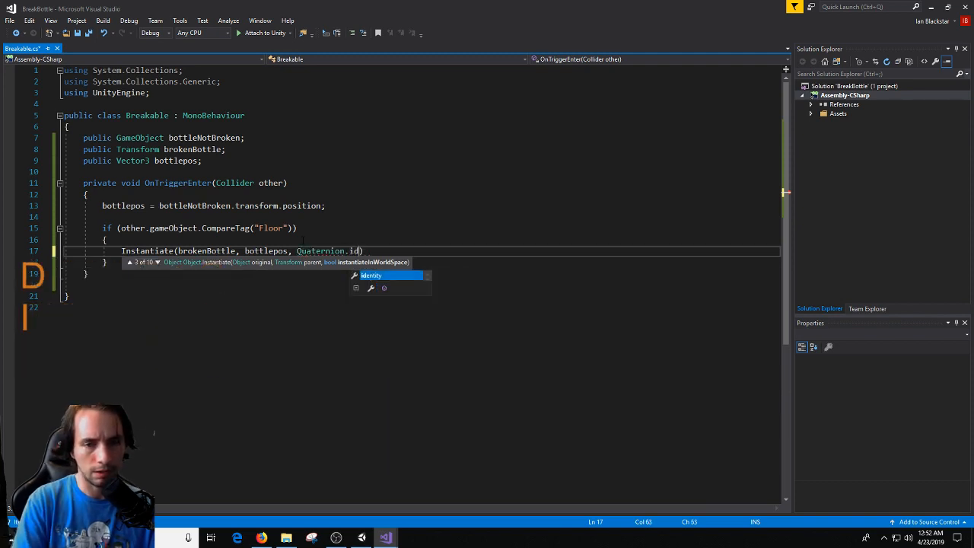
{"action": "key", "text": "Return"}
{"action": "key", "text": "Right"}
{"action": "type", "text": ";"}
{"action": "key", "text": "ctrl+s"}
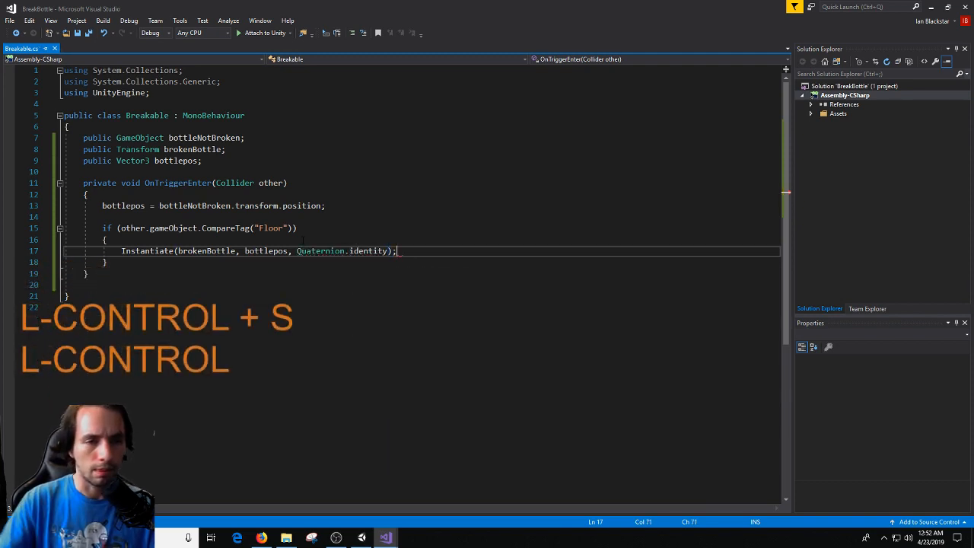
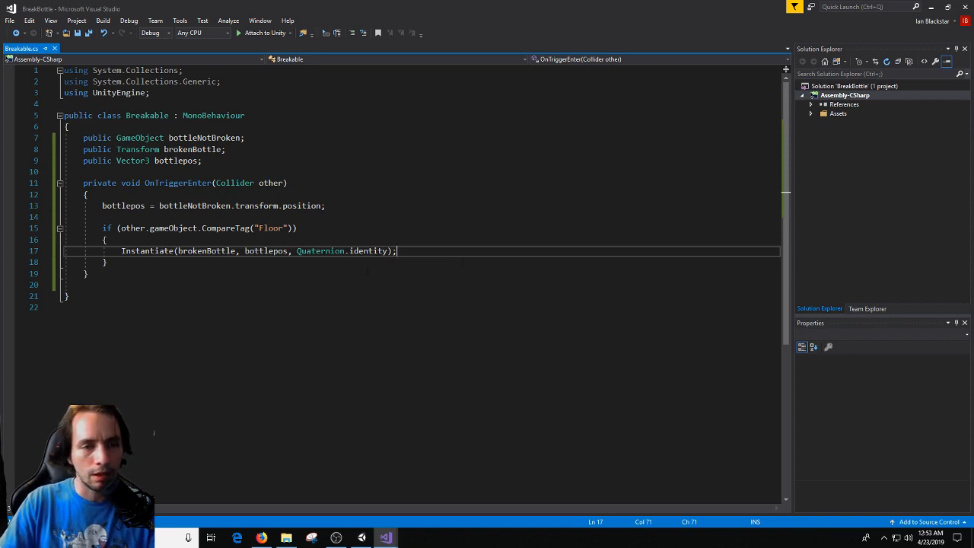
{"action": "left_click", "coordinate": [330, 286]}
{"action": "key", "text": "ctrl+s"}
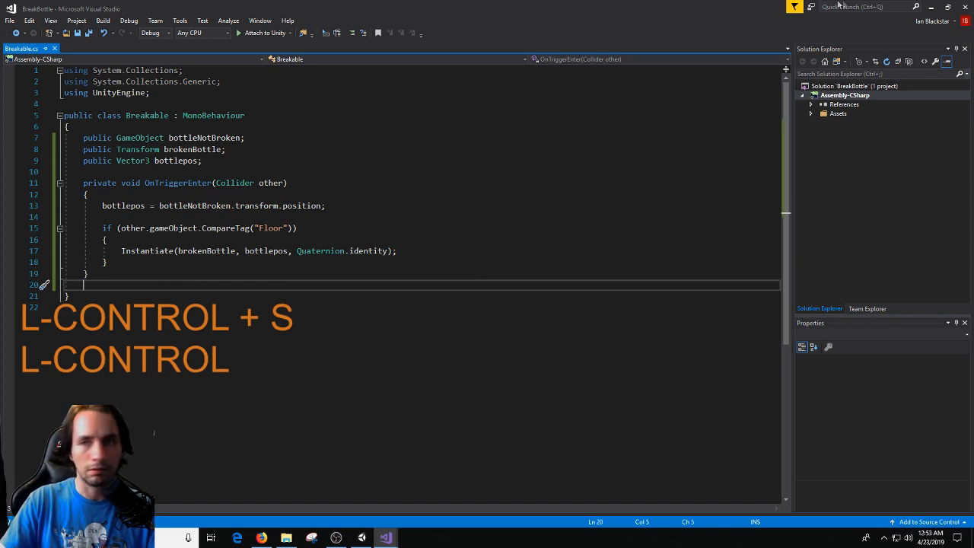
Return to Unity, assign breakableBottle to Bottle Not Broken and bottleBrokenPieces to Broken Bottle on bottle_Cylinder's Breakable script, and save the scene.
{"action": "left_click", "coordinate": [965, 11]}
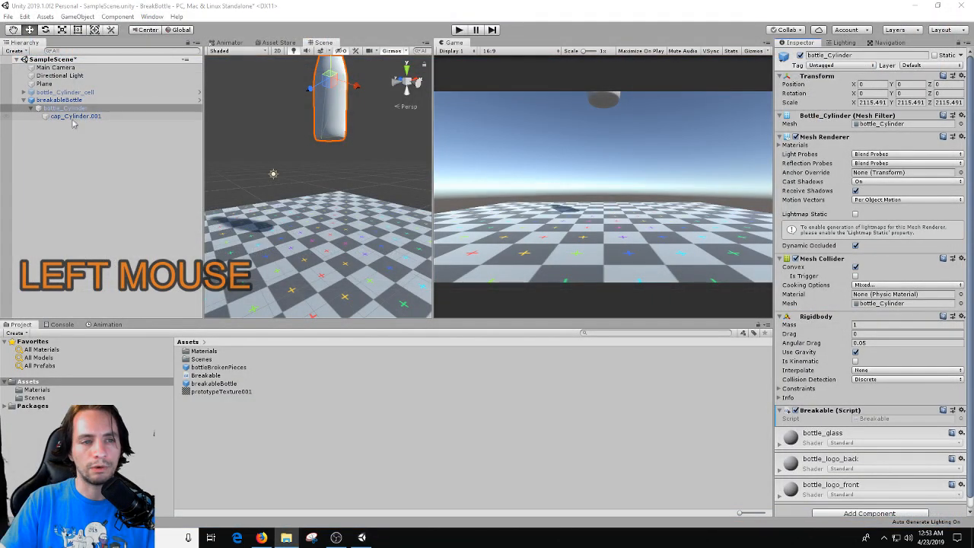
{"action": "left_click", "coordinate": [141, 108]}
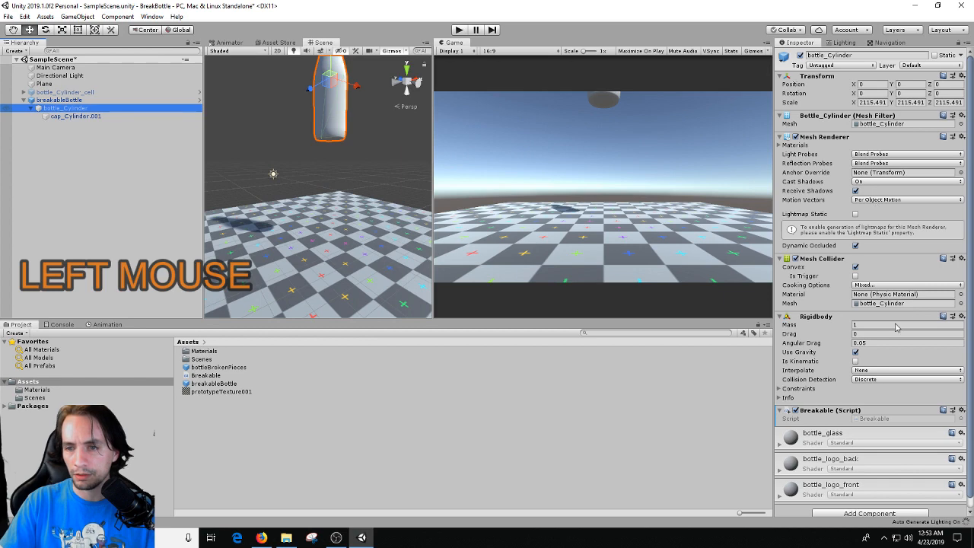
{"action": "scroll", "coordinate": [897, 327], "scroll_direction": "down", "scroll_amount": 2}
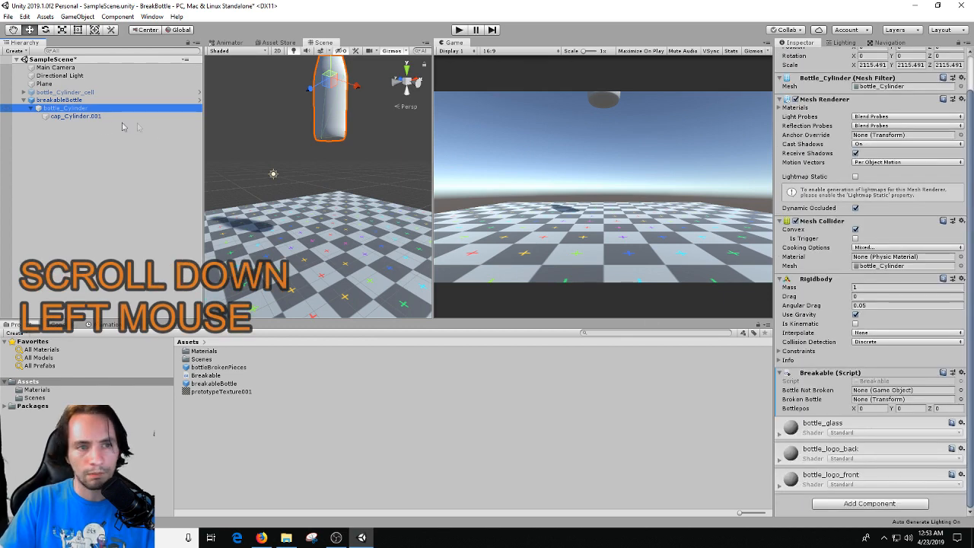
{"action": "left_click_drag", "start_coordinate": [61, 102], "coordinate": [876, 389]}
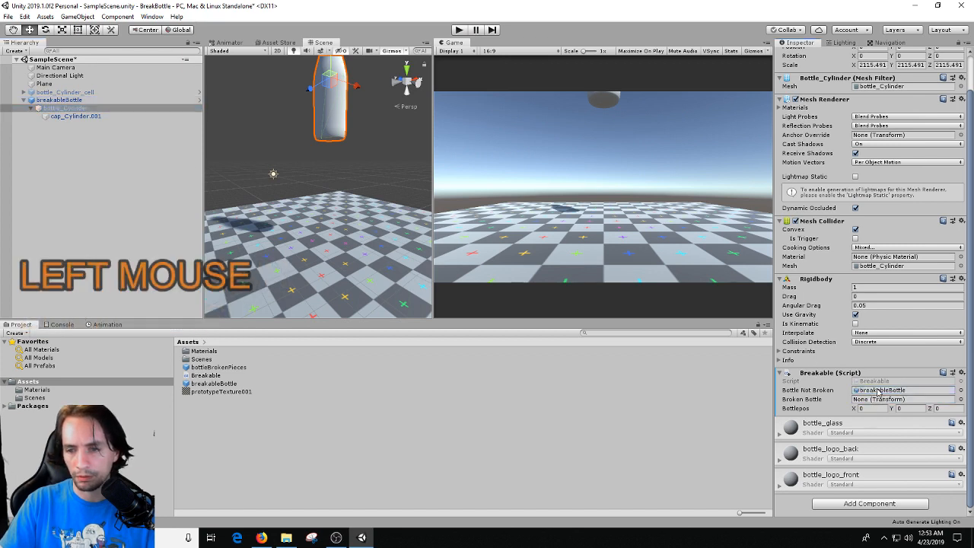
{"action": "left_click_drag", "start_coordinate": [215, 369], "coordinate": [874, 406]}
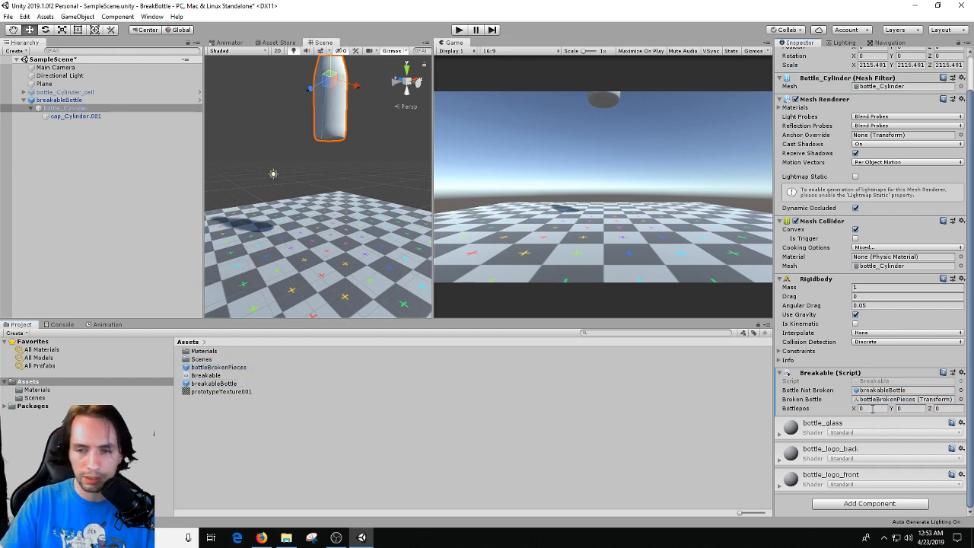
{"action": "left_click", "coordinate": [350, 8]}
{"action": "key", "text": "ctrl+s"}
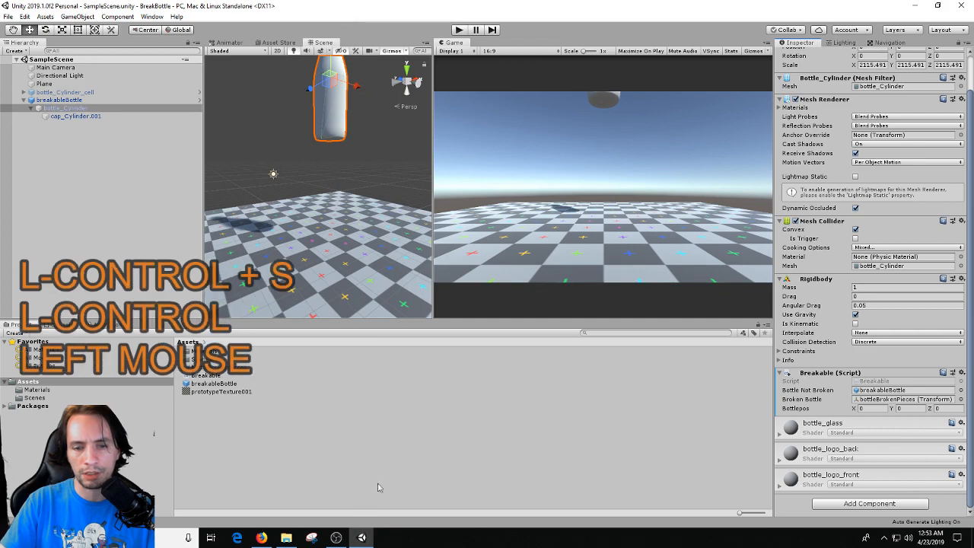
Reopen the Breakable script in Visual Studio, make the bottlepos variable private, and save the file.
{"action": "left_click", "coordinate": [360, 538]}
{"action": "left_click", "coordinate": [361, 538]}
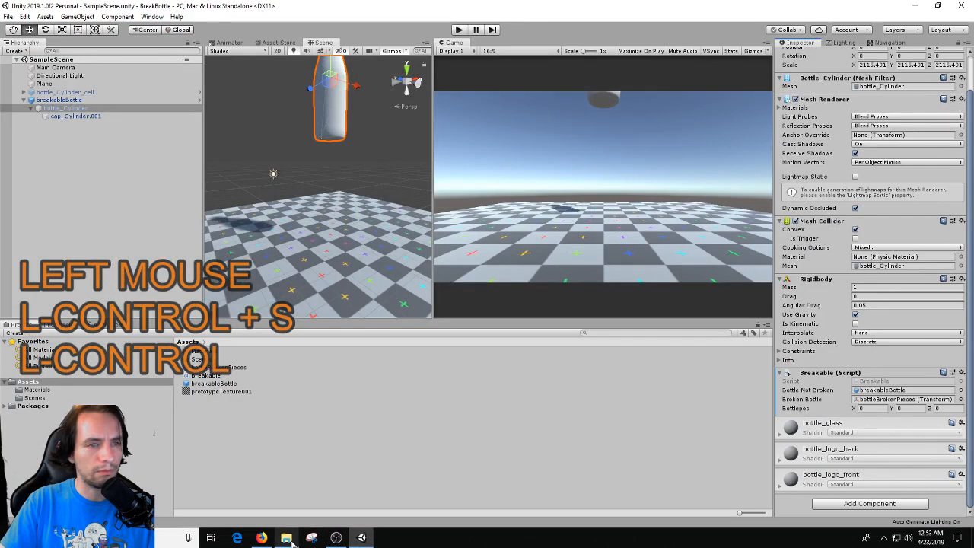
{"action": "double_click", "coordinate": [889, 380]}
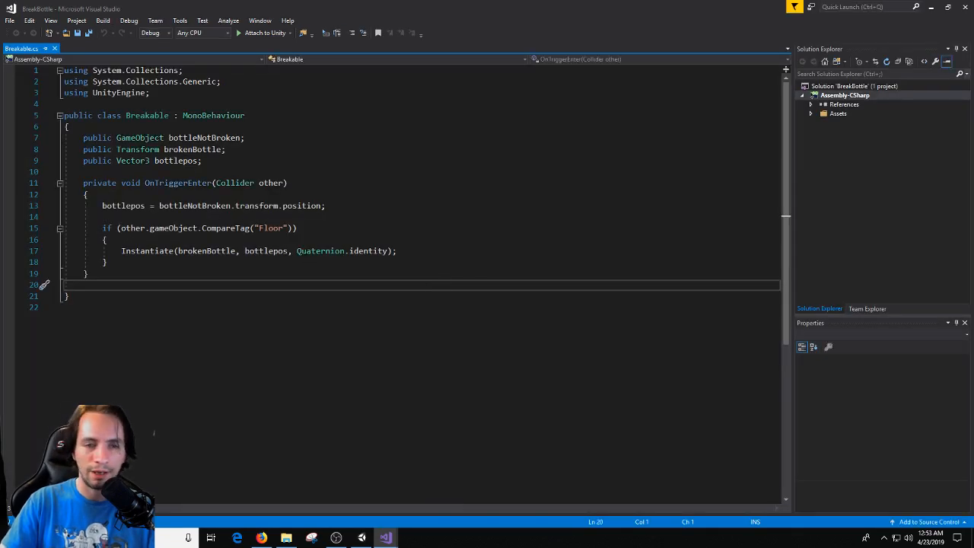
{"action": "left_click", "coordinate": [115, 160]}
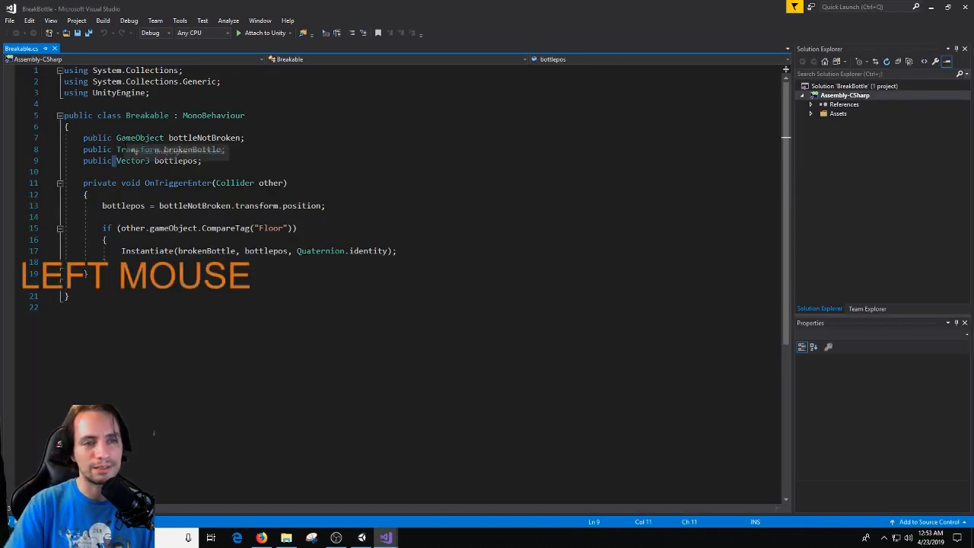
{"action": "key", "text": "Left"}
{"action": "key", "text": "Right"}
{"action": "key", "text": "Left"}
{"action": "key", "text": "BackSpace"}
{"action": "key", "text": "BackSpace"}
{"action": "key", "text": "BackSpace"}
{"action": "key", "text": "BackSpace"}
{"action": "key", "text": "BackSpace"}
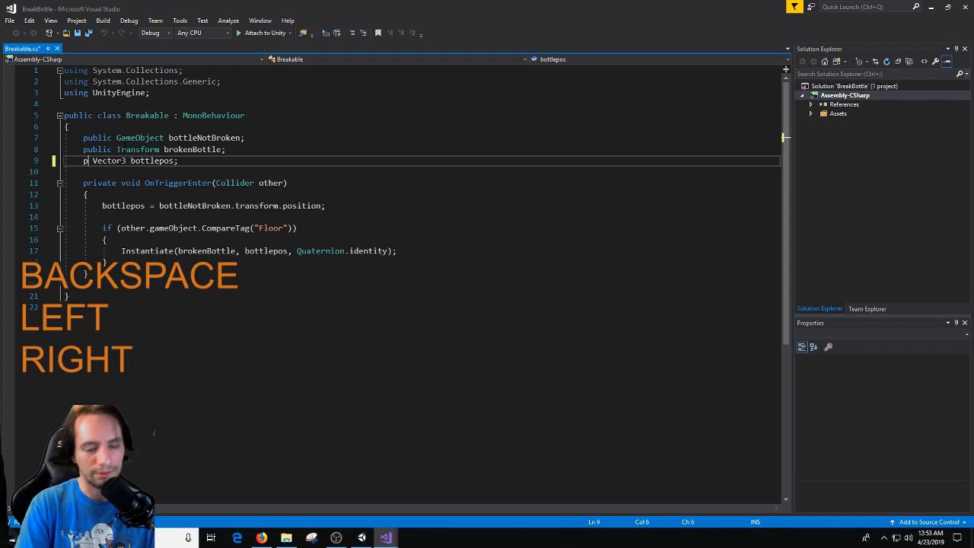
{"action": "type", "text": "rivate"}
{"action": "left_click", "coordinate": [304, 307]}
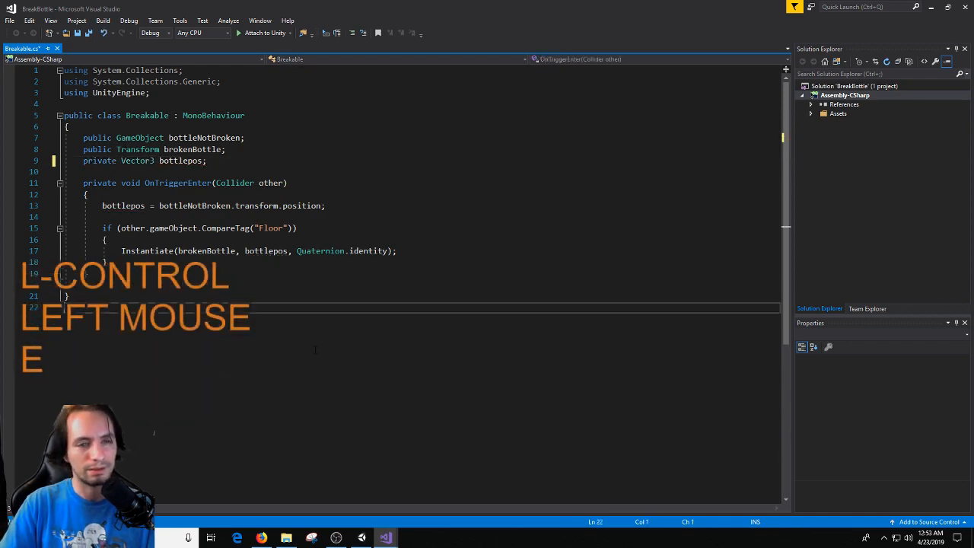
{"action": "key", "text": "ctrl+s"}
Switch to Unity and, starting from the checkered Plane, create a new tag named Floor.
{"action": "left_click", "coordinate": [361, 539]}
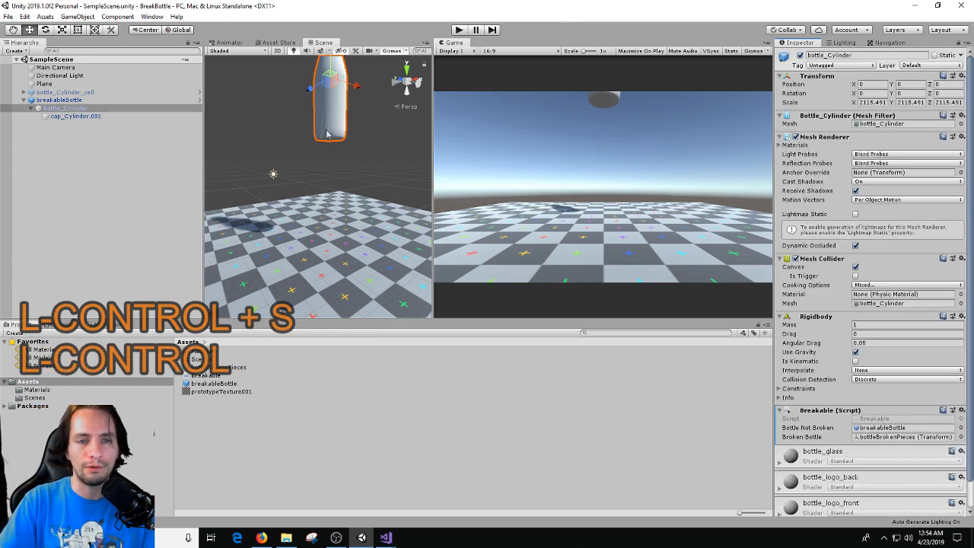
{"action": "left_click", "coordinate": [341, 292]}
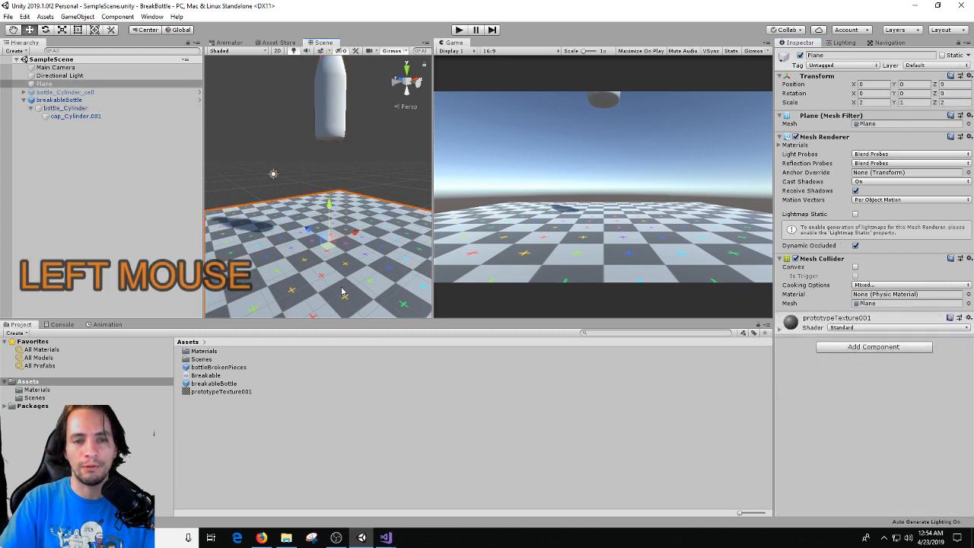
{"action": "left_click", "coordinate": [842, 67]}
{"action": "left_click", "coordinate": [847, 158]}
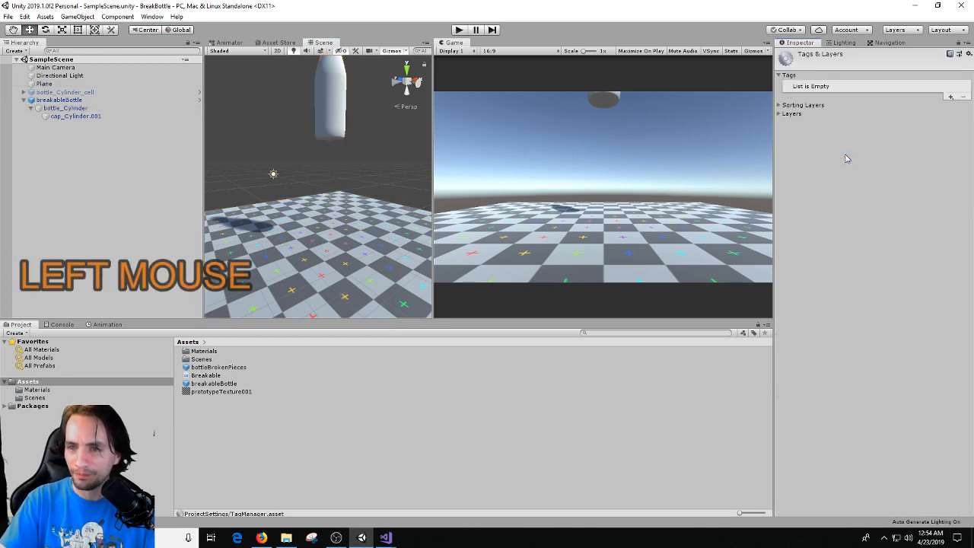
{"action": "left_click", "coordinate": [952, 98]}
{"action": "type", "text": "Floor"}
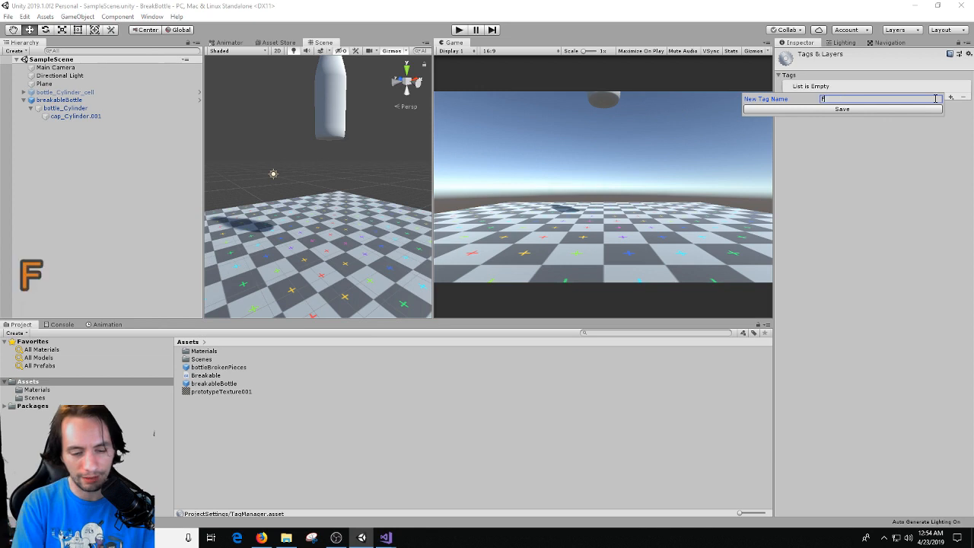
{"action": "left_click", "coordinate": [866, 110]}
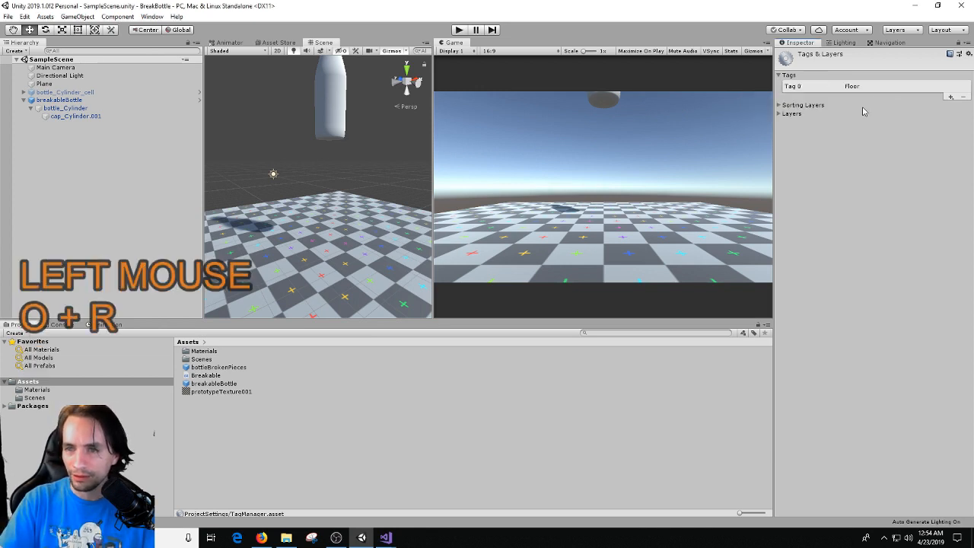
Assign the Floor tag to the Plane and save the scene.
{"action": "left_click", "coordinate": [70, 85]}
{"action": "left_click", "coordinate": [844, 66]}
{"action": "left_click", "coordinate": [850, 153]}
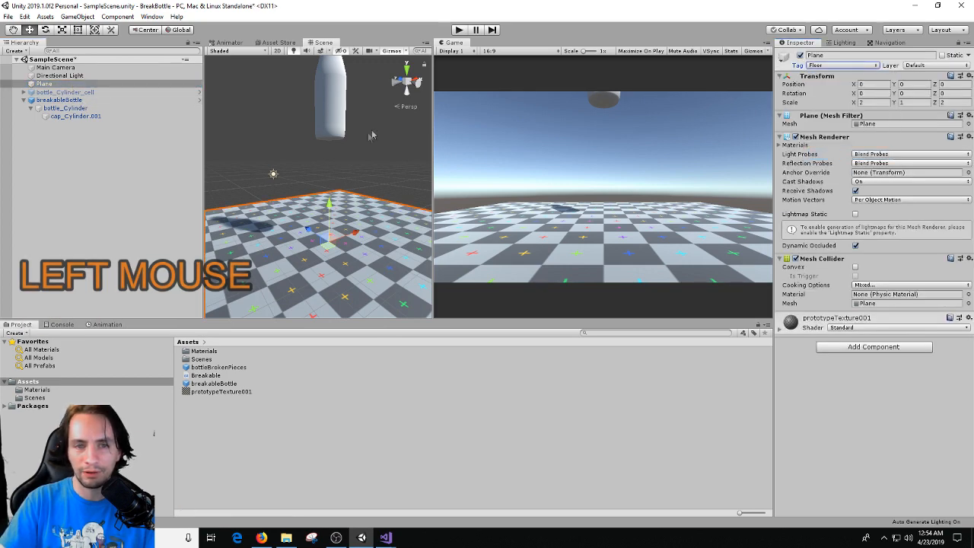
{"action": "right_click_drag", "start_coordinate": [372, 137], "coordinate": [371, 156]}
{"action": "scroll", "coordinate": [372, 159], "scroll_direction": "down", "scroll_amount": 2}
{"action": "middle_click_drag", "start_coordinate": [372, 159], "coordinate": [373, 194]}
{"action": "key", "text": "ctrl+s"}
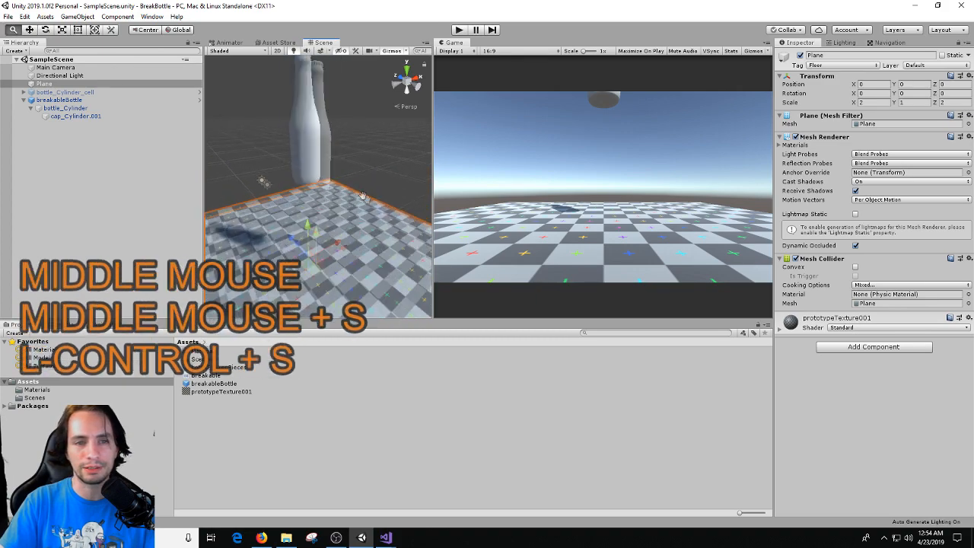
Run the scene in Play mode to test the bottle's fall onto the plane, and stop it.
{"action": "right_click_drag", "start_coordinate": [373, 194], "coordinate": [374, 202]}
{"action": "middle_click_drag", "start_coordinate": [374, 201], "coordinate": [375, 216]}
{"action": "right_click_drag", "start_coordinate": [373, 215], "coordinate": [411, 153]}
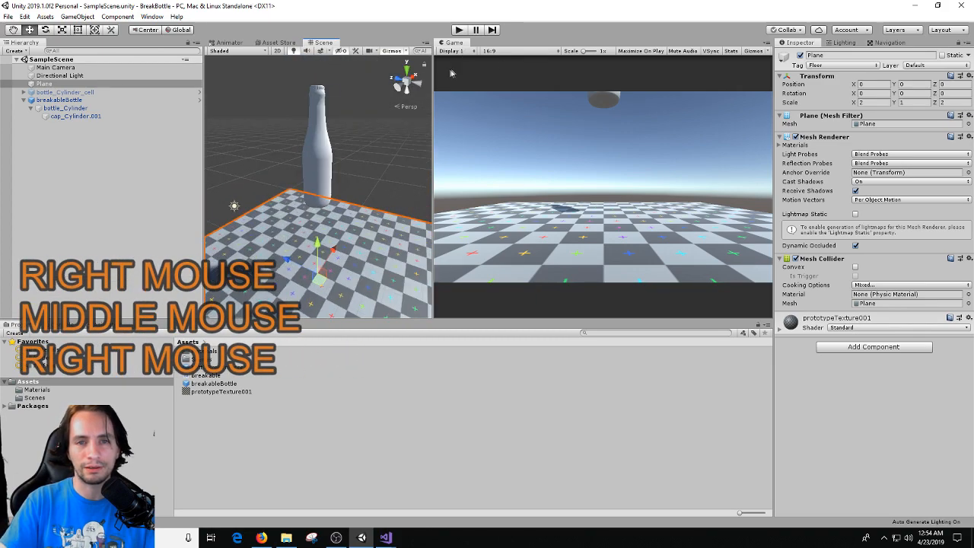
{"action": "left_click", "coordinate": [459, 30]}
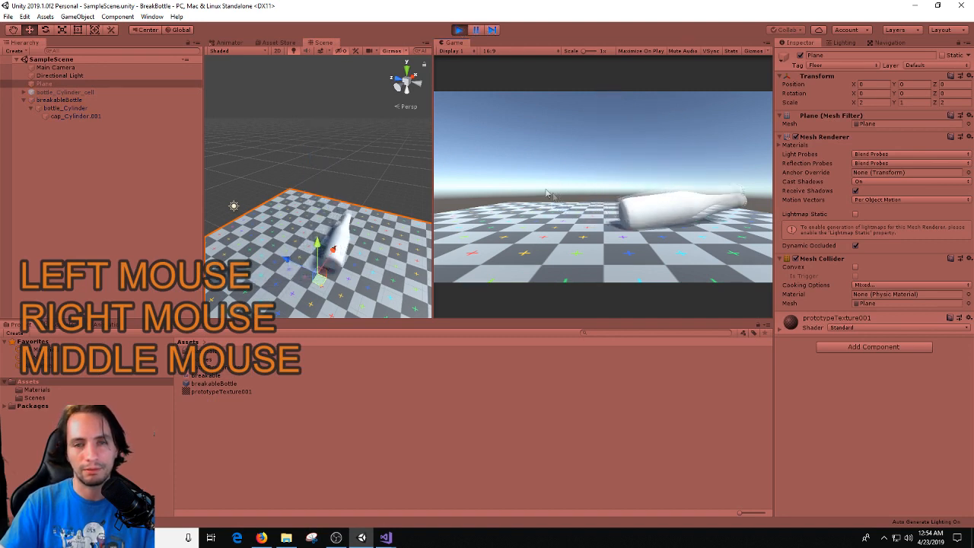
{"action": "left_click", "coordinate": [459, 30]}
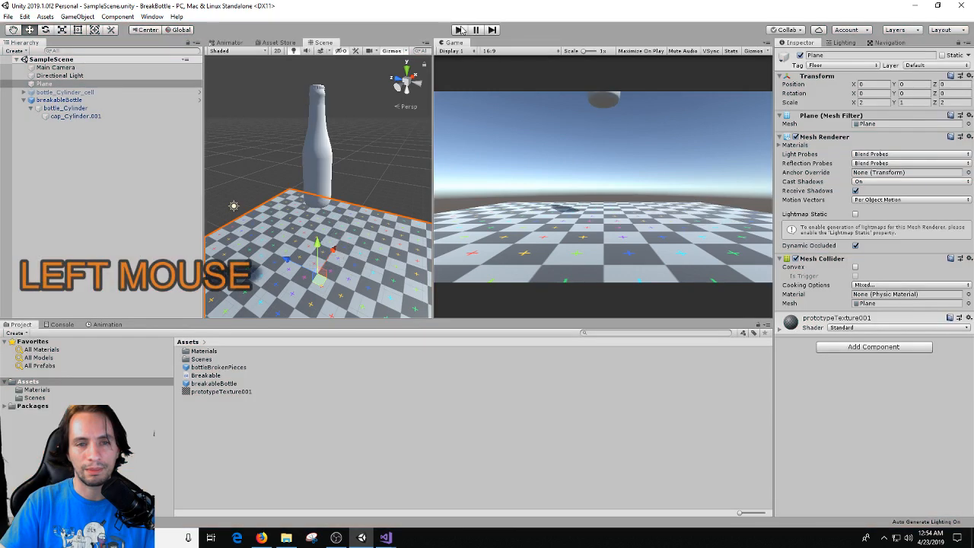
Enable Is Trigger on the Mesh Collider of bottle_Cylinder.
{"action": "left_click", "coordinate": [73, 109]}
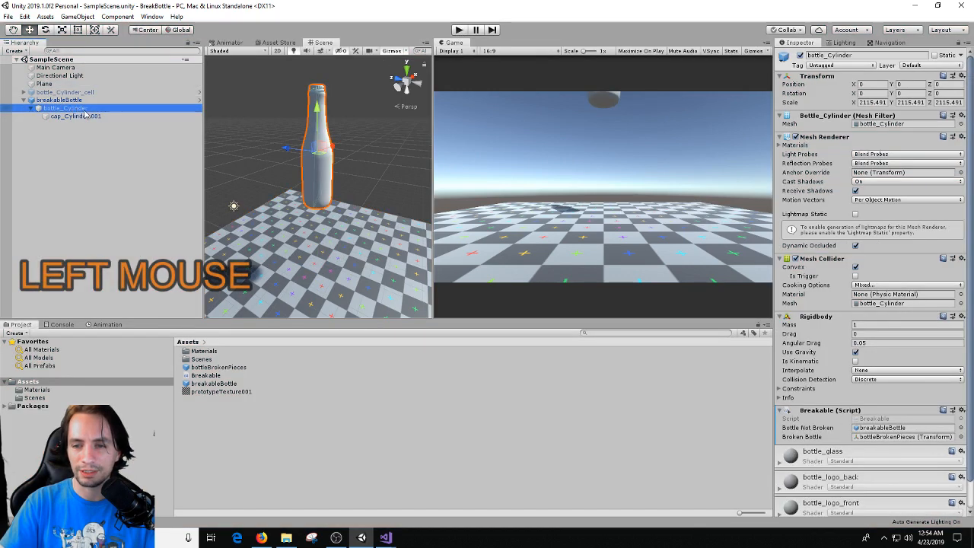
{"action": "scroll", "coordinate": [892, 371], "scroll_direction": "down", "scroll_amount": 2}
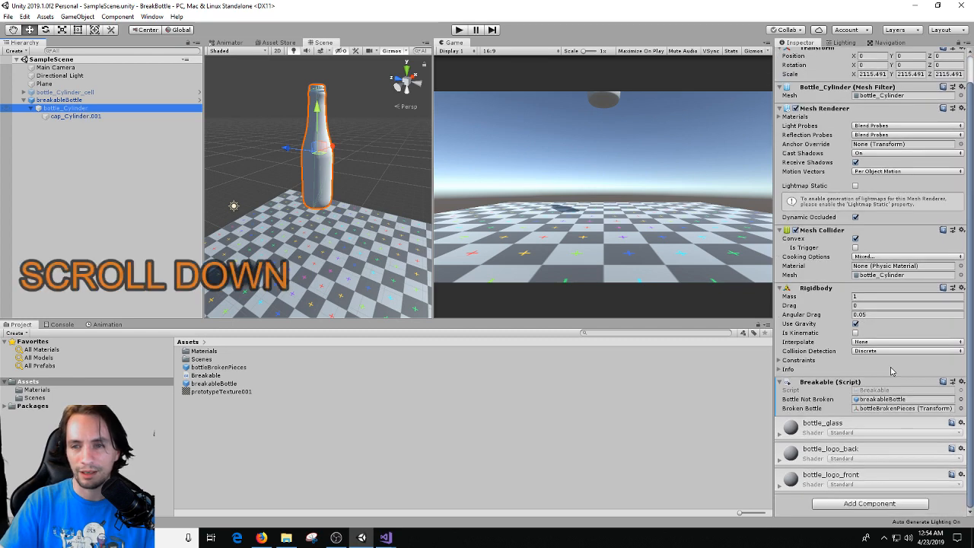
{"action": "scroll", "coordinate": [892, 371], "scroll_direction": "up", "scroll_amount": 2}
{"action": "left_click", "coordinate": [855, 275]}
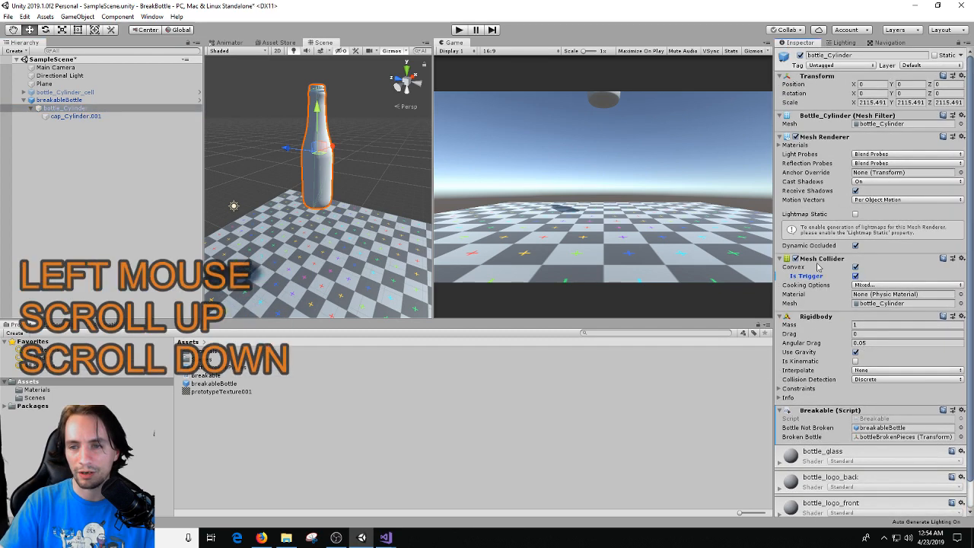
Save the scene, run it in Play mode to test the bottle's break from a closer view, and stop it.
{"action": "key", "text": "ctrl+s"}
{"action": "left_click", "coordinate": [460, 30]}
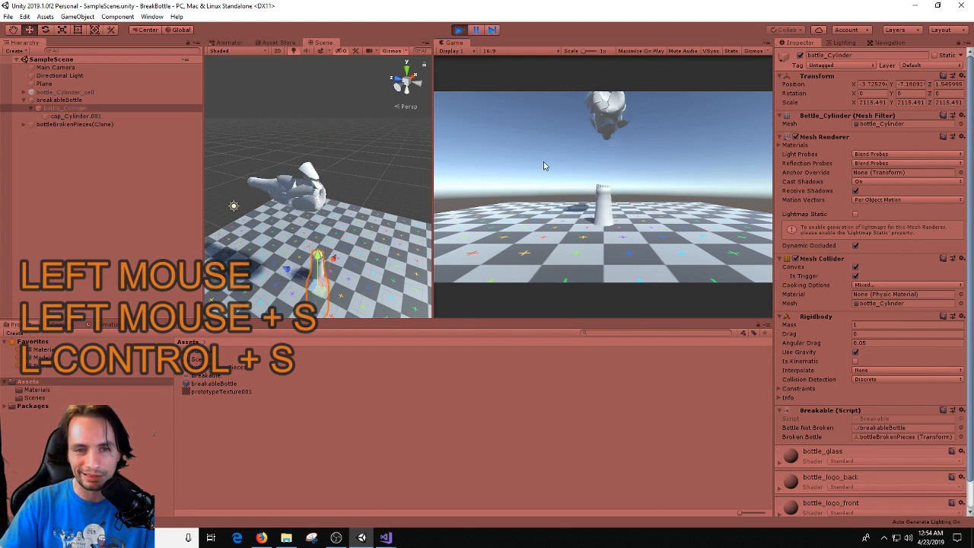
{"action": "right_click_drag", "start_coordinate": [327, 191], "coordinate": [335, 204]}
{"action": "key", "text": "s"}
{"action": "key", "text": "a"}
{"action": "key", "text": "w"}
{"action": "left_click", "coordinate": [459, 30]}
Review the OnTriggerEnter code of Breakable.cs in Visual Studio and return to Unity.
{"action": "mouse_move", "coordinate": [387, 537]}
{"action": "mouse_move", "coordinate": [404, 480]}
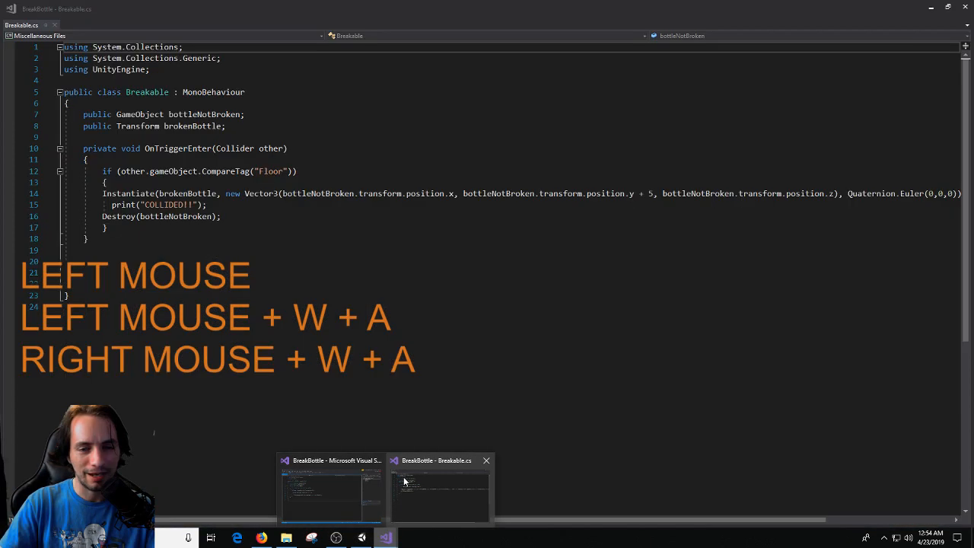
{"action": "left_click", "coordinate": [404, 481]}
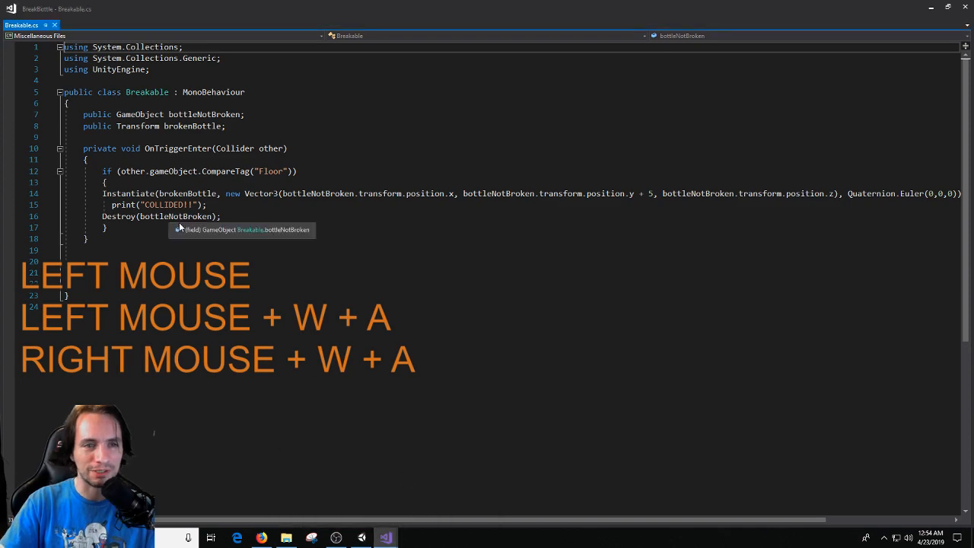
{"action": "left_click", "coordinate": [362, 538]}
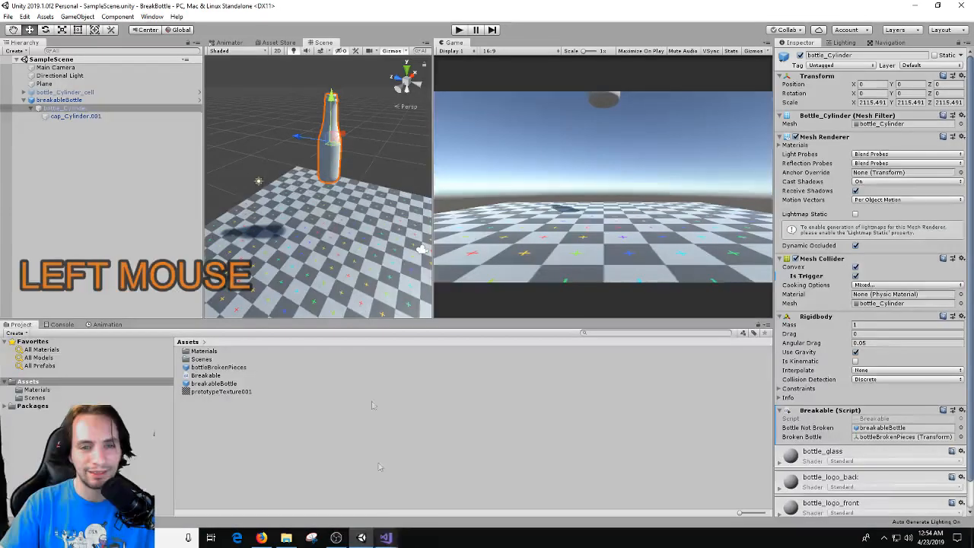
Select breakableBottle, run the scene in Play mode to inspect the broken pieces on the plane, and stop it.
{"action": "left_click", "coordinate": [61, 100]}
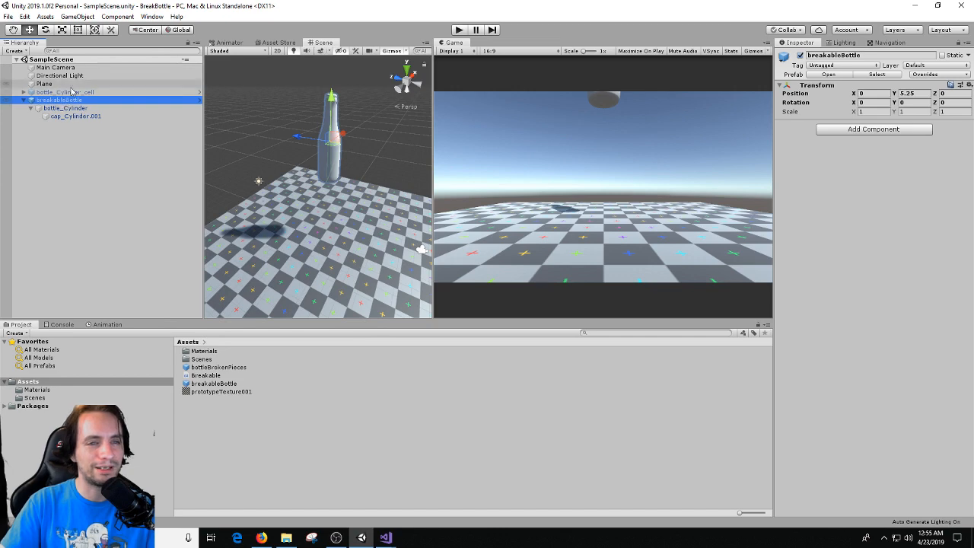
{"action": "left_click", "coordinate": [460, 30]}
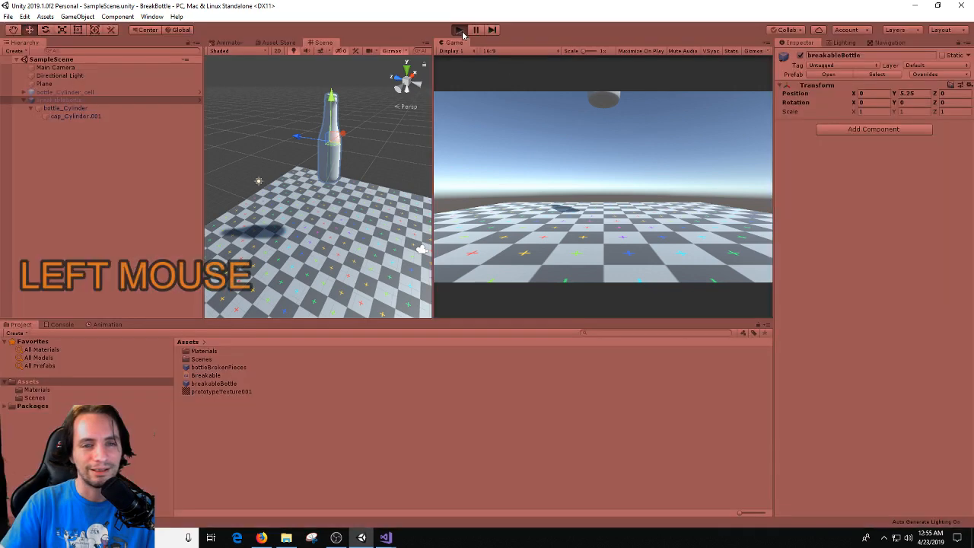
{"action": "left_click", "coordinate": [503, 122]}
{"action": "right_click_drag", "start_coordinate": [351, 218], "coordinate": [334, 256]}
{"action": "middle_click_drag", "start_coordinate": [333, 256], "coordinate": [364, 232]}
{"action": "right_click_drag", "start_coordinate": [364, 231], "coordinate": [343, 213]}
{"action": "key", "text": "w"}
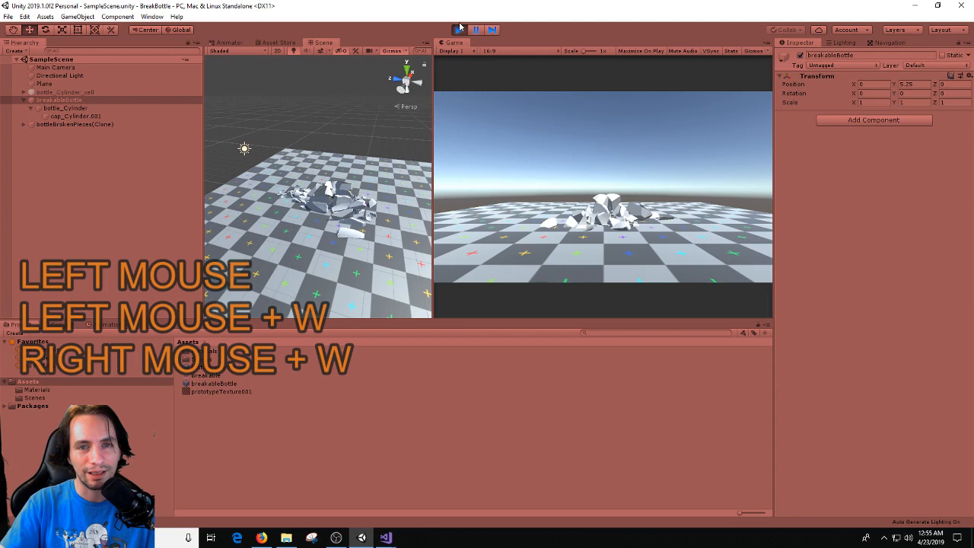
{"action": "left_click", "coordinate": [460, 29]}
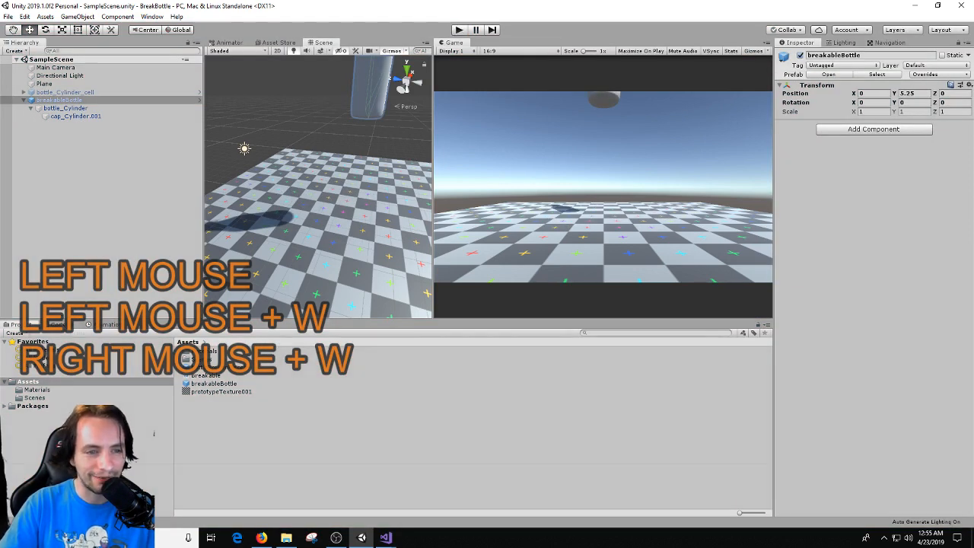
Show the Console, and in Visual Studio close the separate Breakable.cs window that holds the older code.
{"action": "key", "text": "ctrl+shift+c"}
{"action": "mouse_move", "coordinate": [386, 537]}
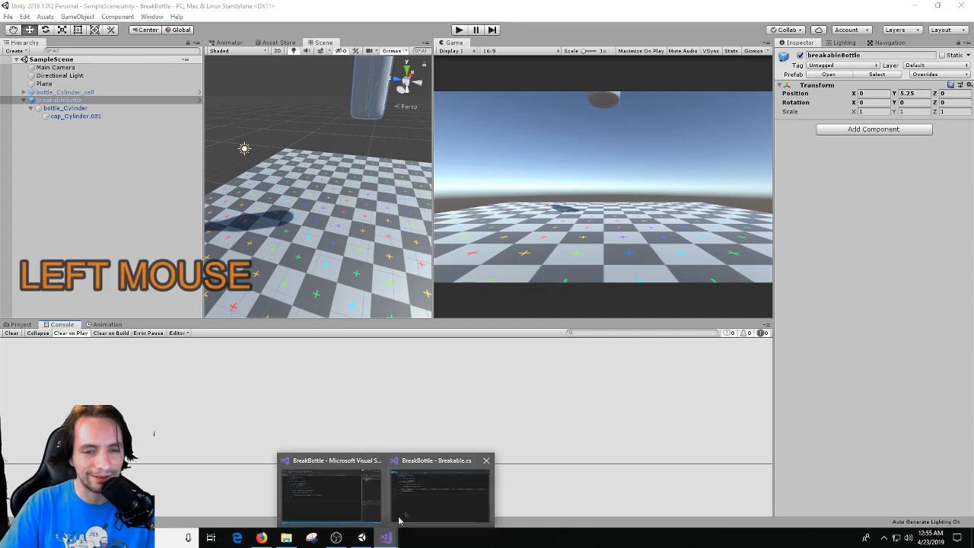
{"action": "left_click", "coordinate": [401, 518]}
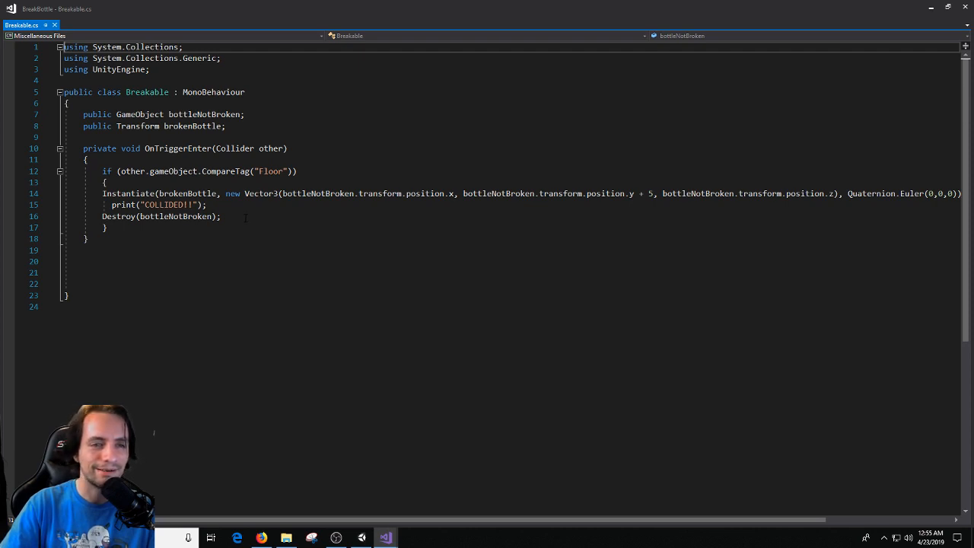
{"action": "left_click", "coordinate": [232, 216]}
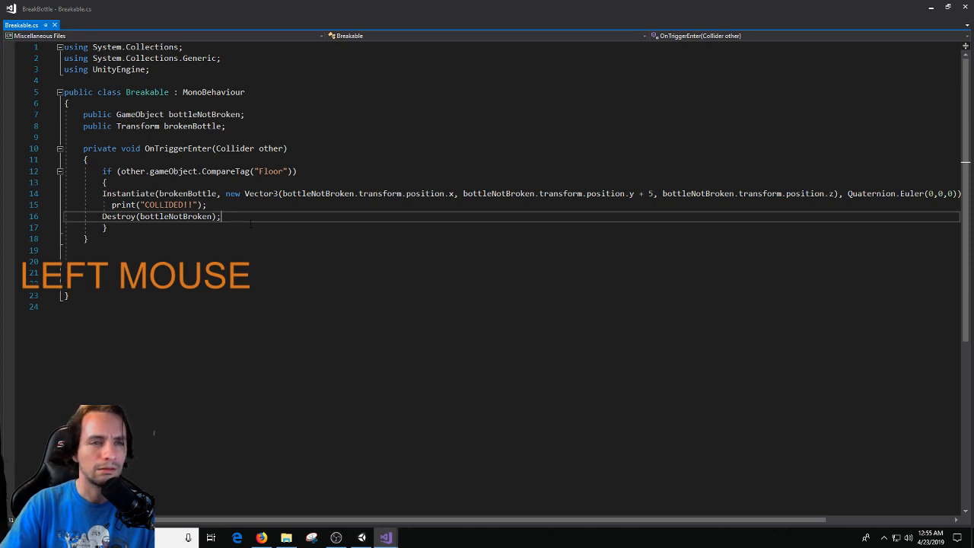
{"action": "left_click", "coordinate": [965, 7]}
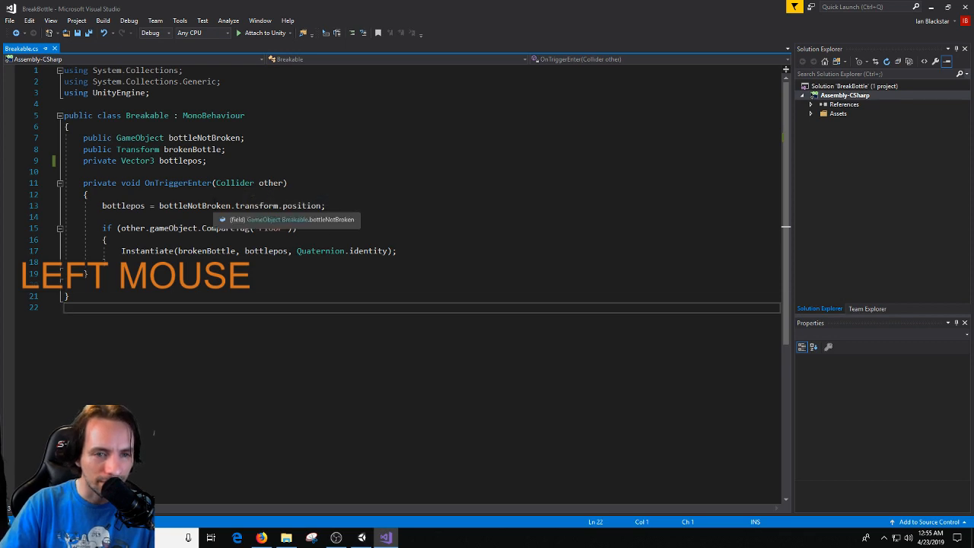
Add Destroy(bottleNotBroken); after the Floor tag if-block in OnTriggerEnter and save the script.
{"action": "left_click", "coordinate": [108, 261]}
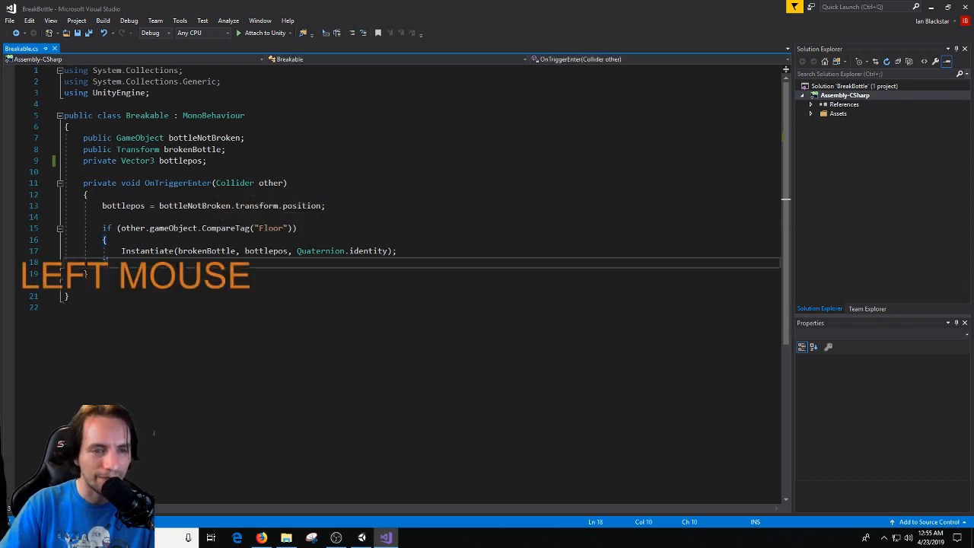
{"action": "key", "text": "Return"}
{"action": "key", "text": "Return"}
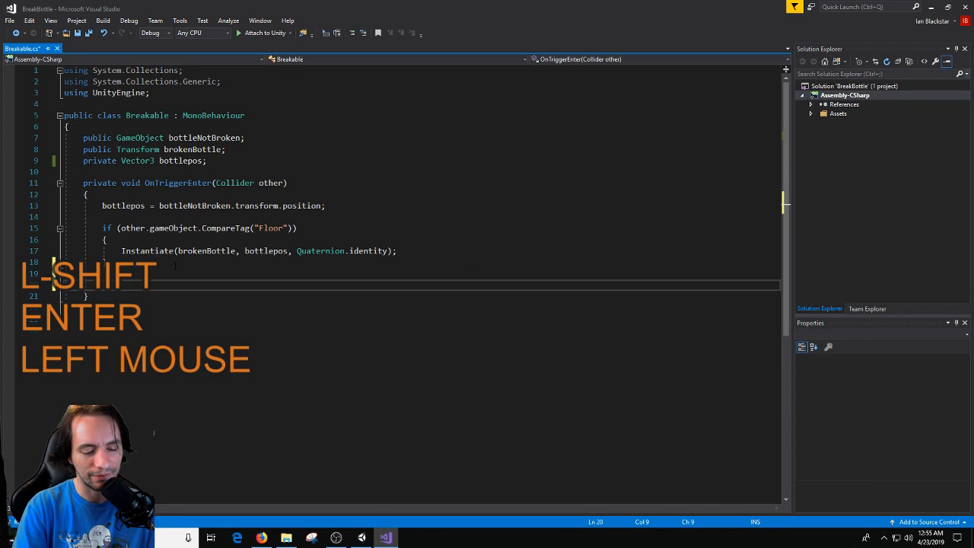
{"action": "type", "text": "Destroy()"}
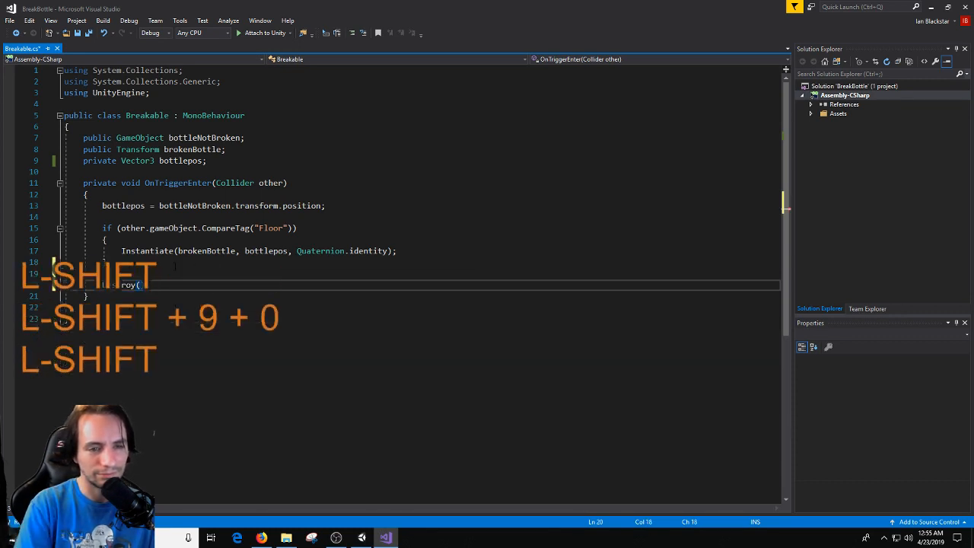
{"action": "key", "text": "Left"}
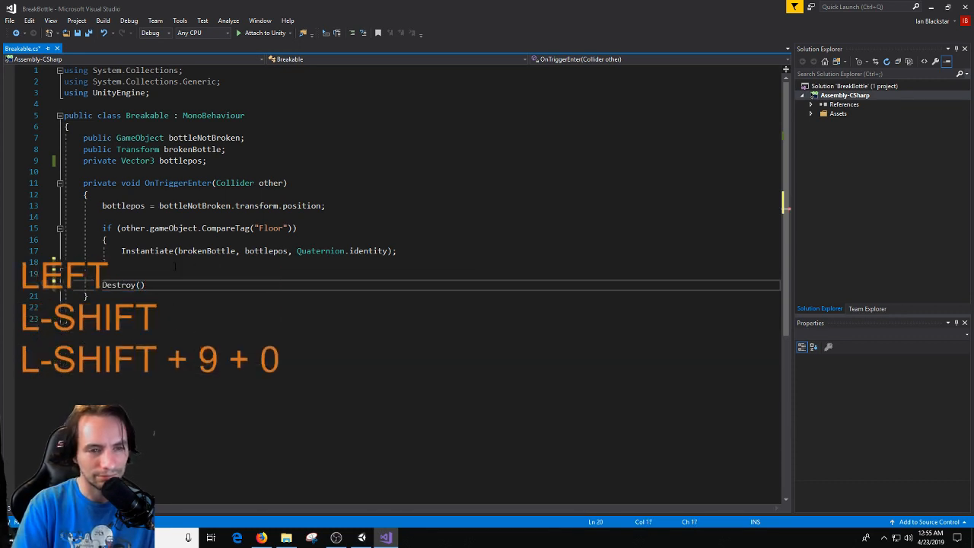
{"action": "type", "text": "bo"}
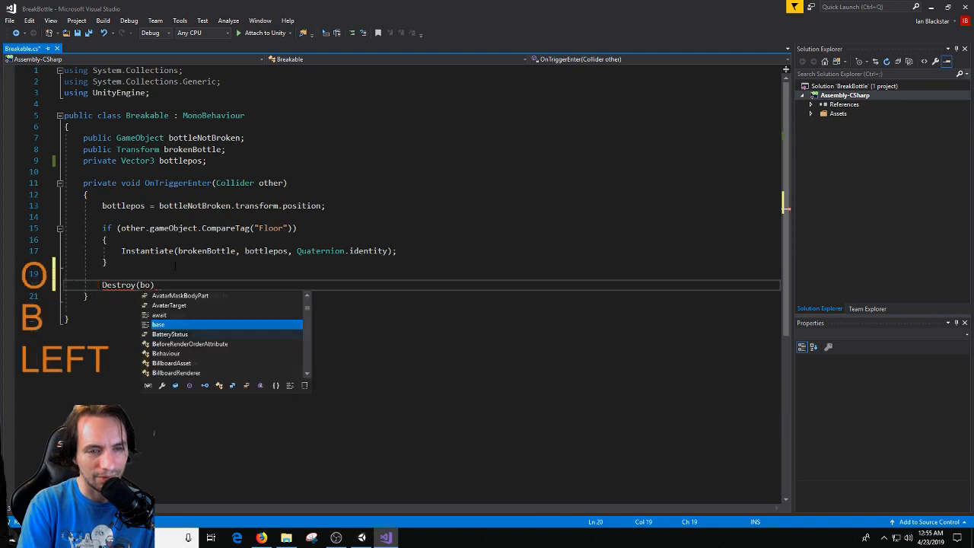
{"action": "key", "text": "Return"}
{"action": "key", "text": "Right"}
{"action": "type", "text": ";"}
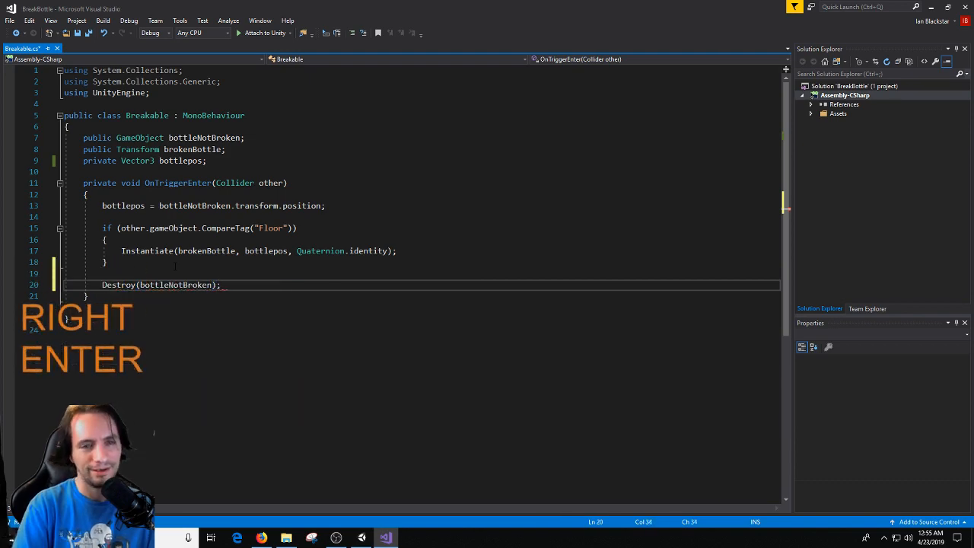
{"action": "key", "text": "ctrl+s"}
Switch to Unity and run the scene in Play mode to test the removal of the intact bottle, stopping it after the break.
{"action": "left_click", "coordinate": [368, 539]}
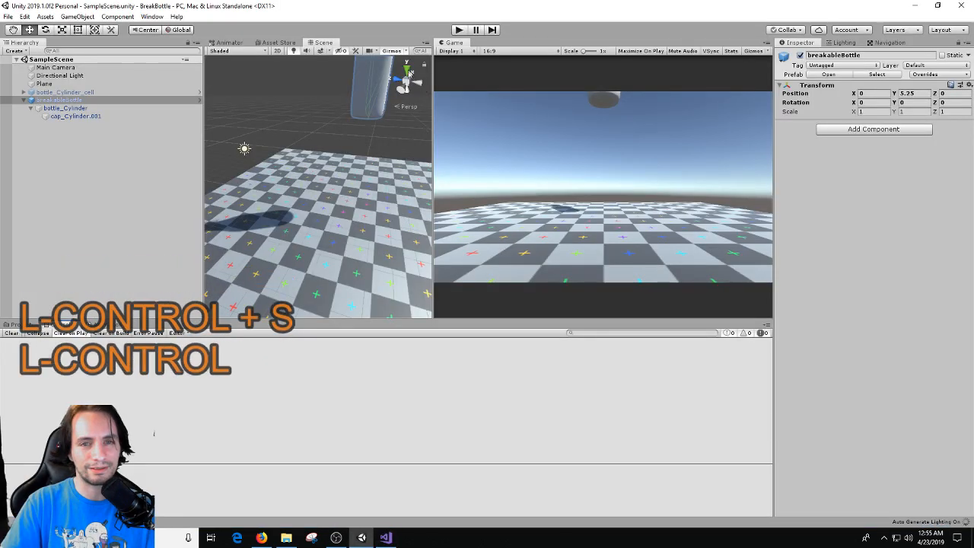
{"action": "left_click", "coordinate": [459, 29]}
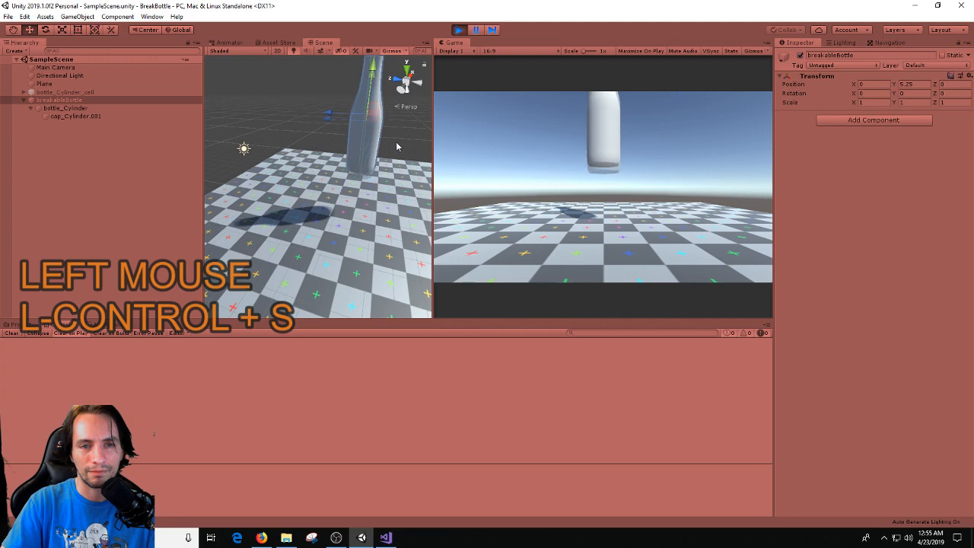
{"action": "left_click", "coordinate": [459, 30]}
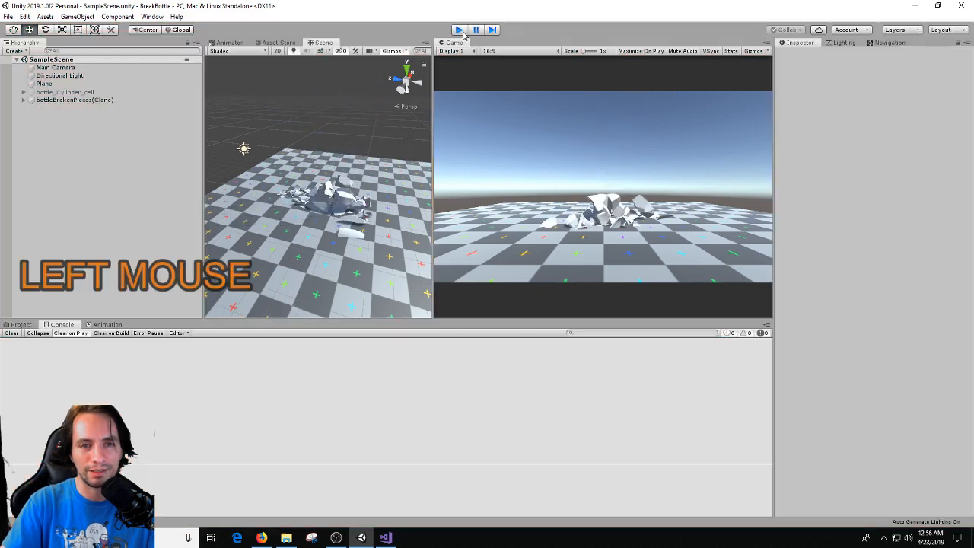
In Visual Studio, wrap the bottlepos assignment in new Vector3( ) with bottleNotBroken.transform.position.x as its first argument.
{"action": "left_click", "coordinate": [386, 537]}
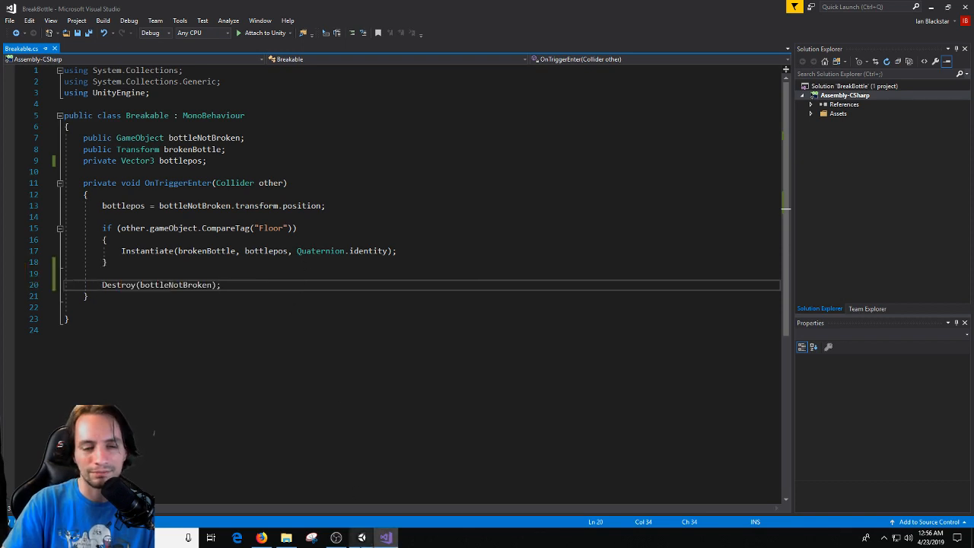
{"action": "left_click", "coordinate": [361, 537]}
{"action": "left_click", "coordinate": [386, 537]}
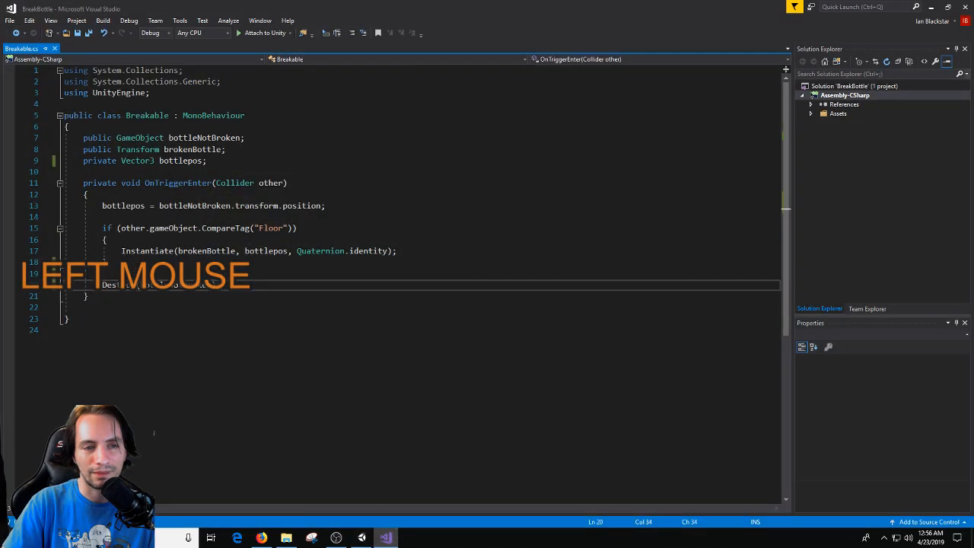
{"action": "left_click", "coordinate": [159, 205]}
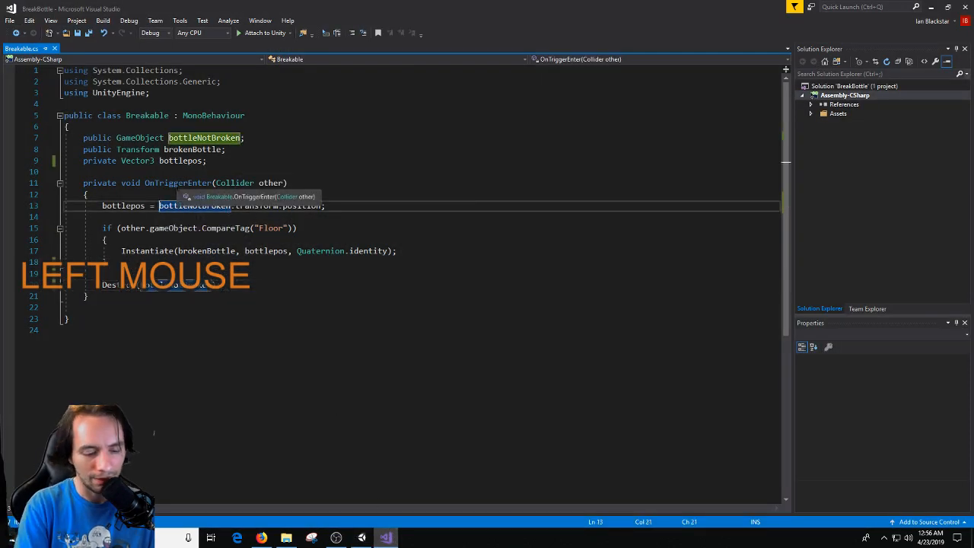
{"action": "type", "text": "new Vector"}
{"action": "type", "text": " 3"}
{"action": "key", "text": "BackSpace"}
{"action": "key", "text": "BackSpace"}
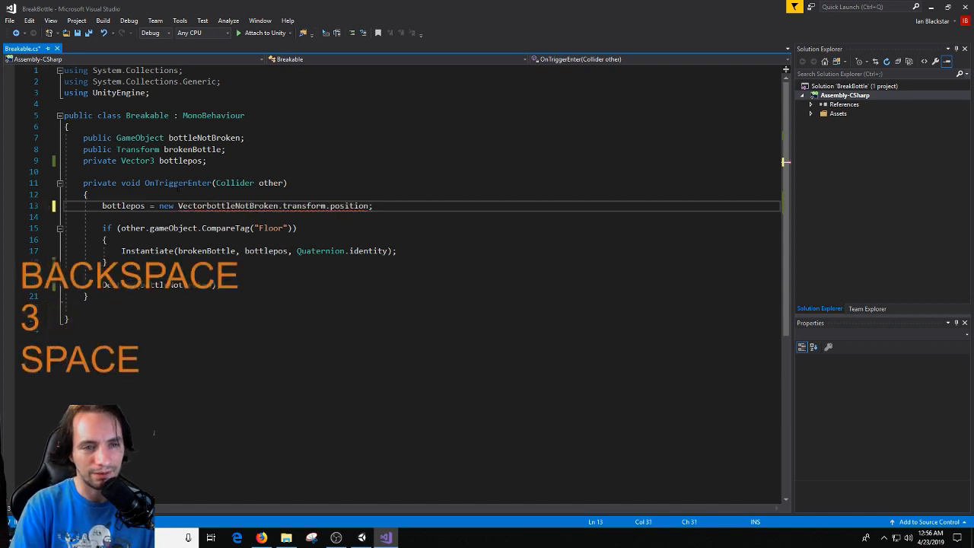
{"action": "type", "text": "3("}
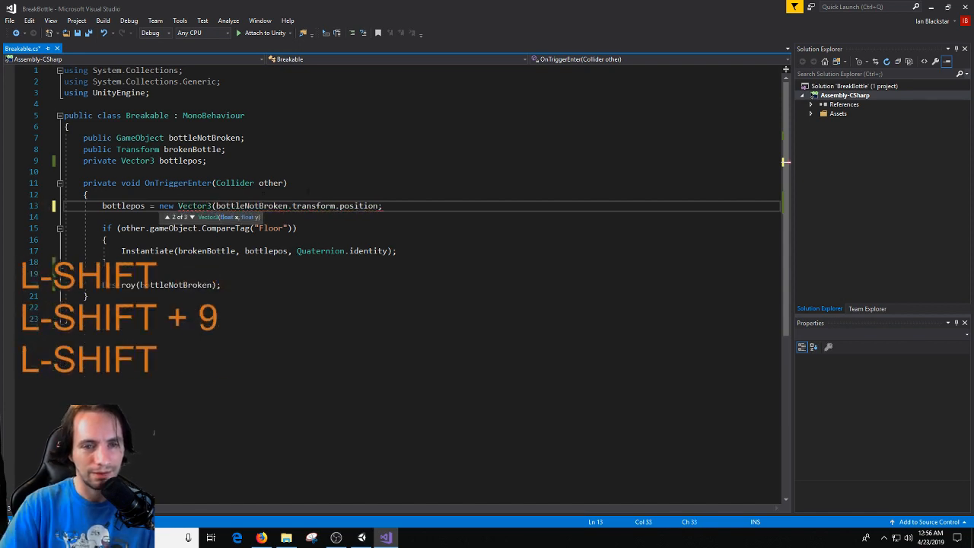
{"action": "double_click", "coordinate": [359, 206]}
{"action": "type", "text": ")"}
{"action": "key", "text": "Left"}
{"action": "type", "text": ".x,"}
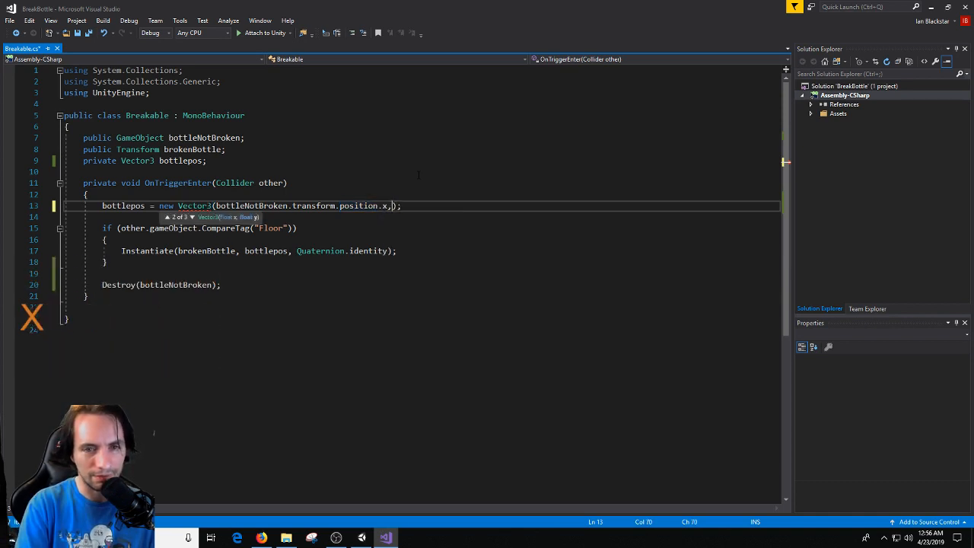
Add bottleNotBroken.transform.position.y and bottleNotBroken.transform.position.z as the remaining Vector3 arguments and save the script.
{"action": "left_click_drag", "start_coordinate": [216, 206], "coordinate": [386, 205]}
{"action": "key", "text": "ctrl+c"}
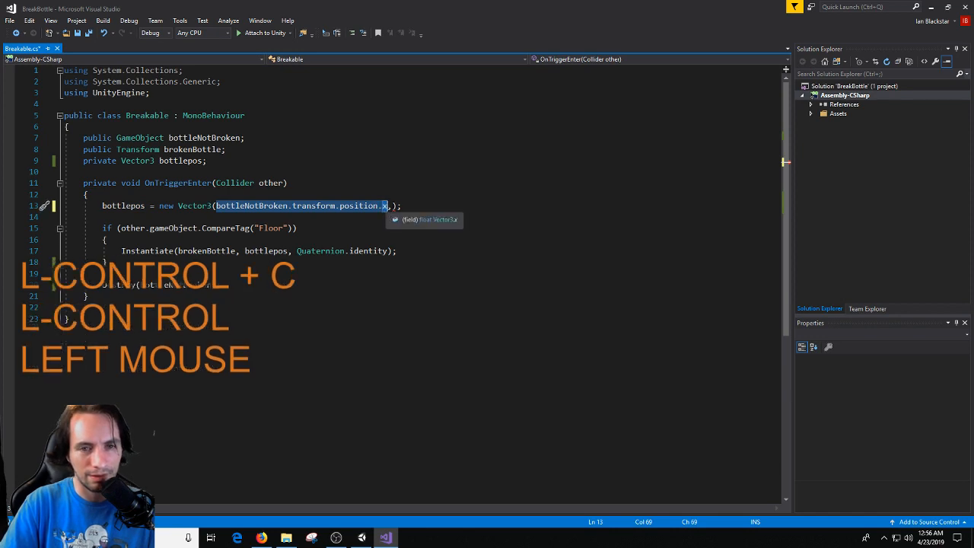
{"action": "left_click", "coordinate": [391, 206]}
{"action": "key", "text": "ctrl+v"}
{"action": "key", "text": "Left"}
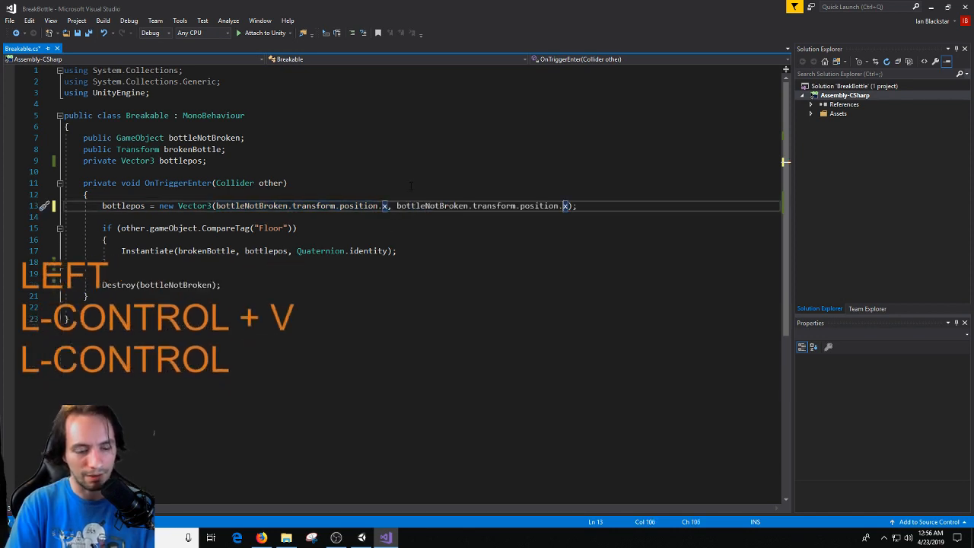
{"action": "key", "text": "shift+Right"}
{"action": "type", "text": "y,"}
{"action": "key", "text": "ctrl+v"}
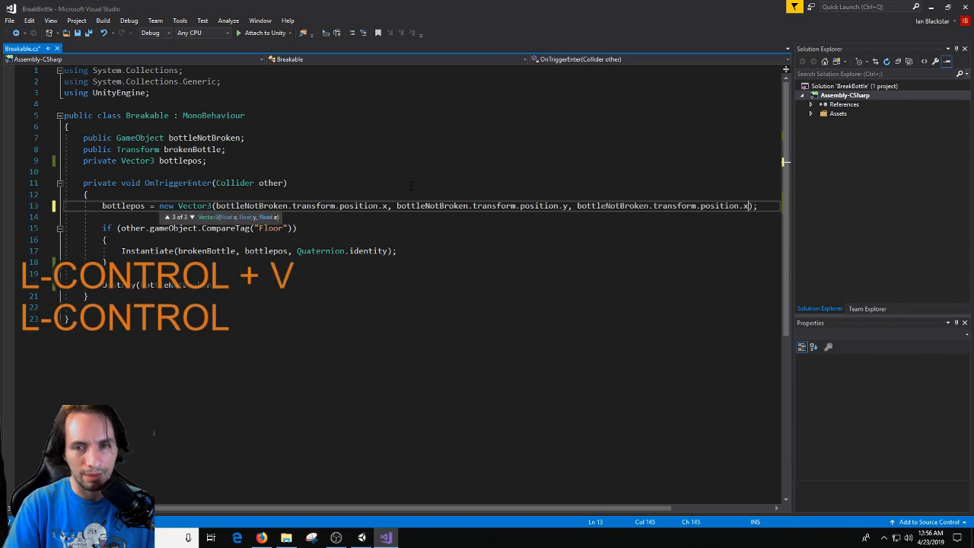
{"action": "type", "text": "z"}
{"action": "left_click", "coordinate": [411, 217]}
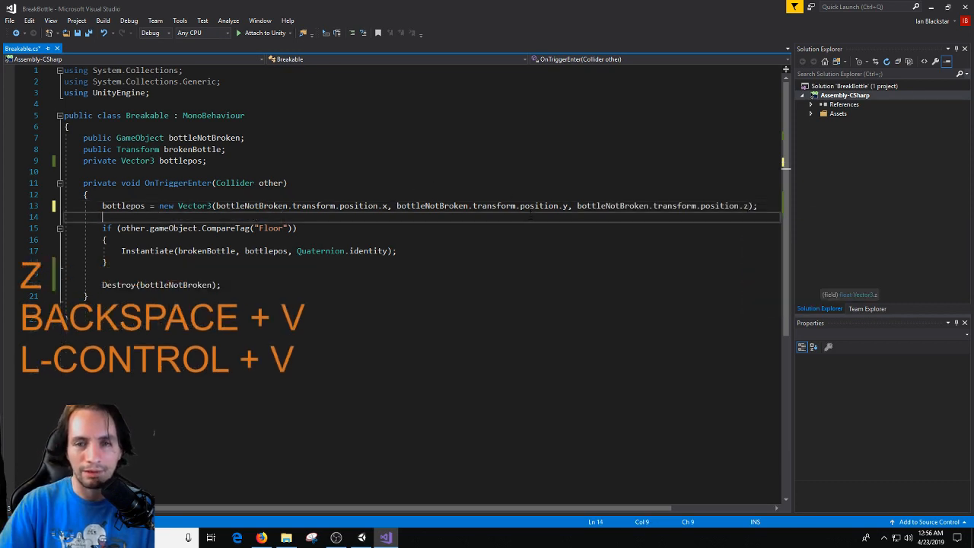
{"action": "key", "text": "ctrl+s"}
Add +1 to the y component of the bottlepos vector and save the script.
{"action": "left_click", "coordinate": [568, 205]}
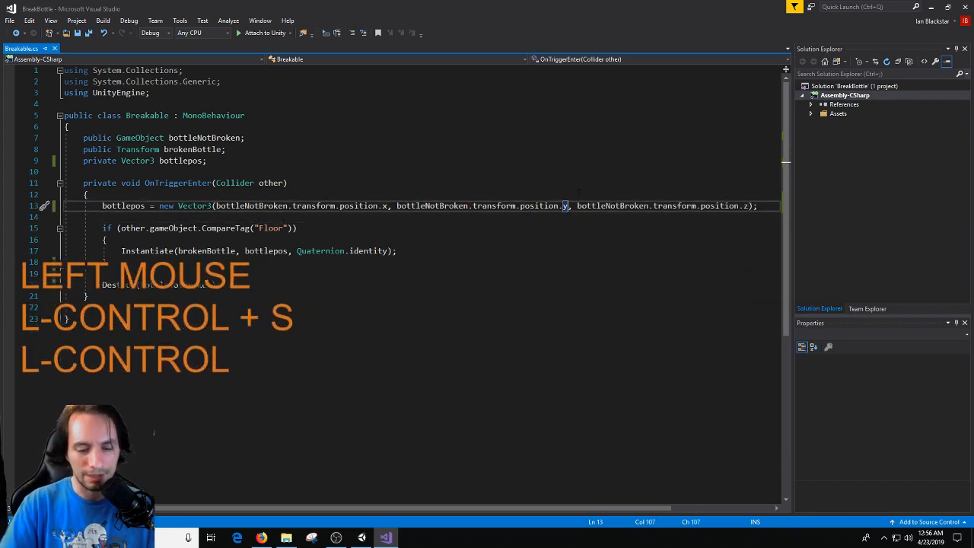
{"action": "type", "text": "+1"}
{"action": "left_click", "coordinate": [467, 236]}
{"action": "key", "text": "ctrl+s"}
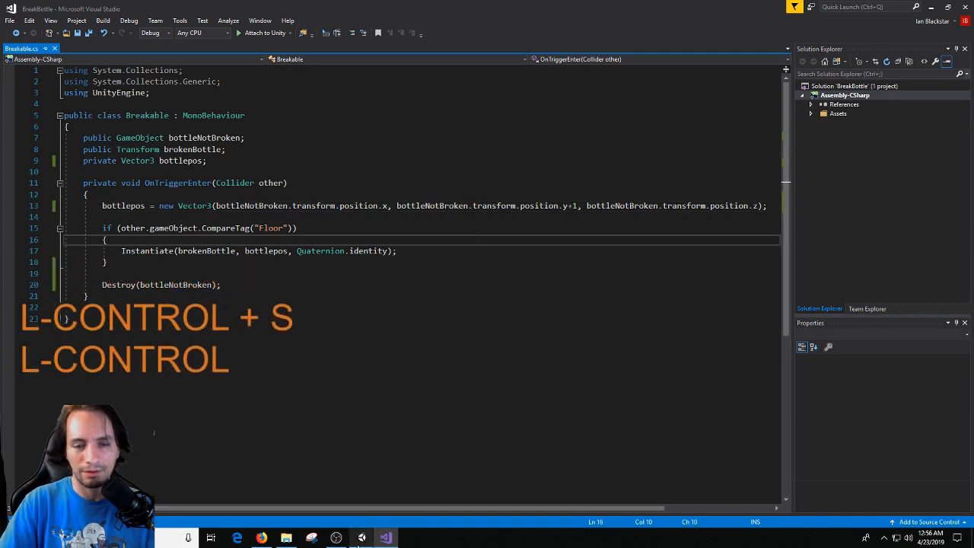
Switch to Unity, save the scene, and run it in Play mode to test the raised spawn position, then stop it.
{"action": "left_click", "coordinate": [361, 538]}
{"action": "key", "text": "ctrl+s"}
{"action": "left_click", "coordinate": [460, 30]}
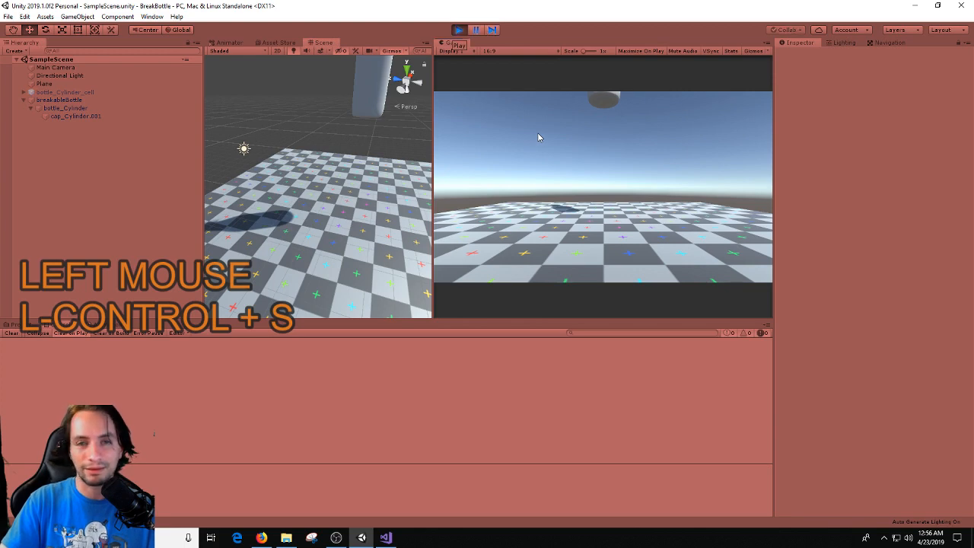
{"action": "left_click", "coordinate": [460, 30]}
In Visual Studio, change the y component of the bottlepos vector to bottleNotBroken.transform.position.y-1 and save the script.
{"action": "left_click", "coordinate": [386, 538]}
{"action": "left_click", "coordinate": [572, 205]}
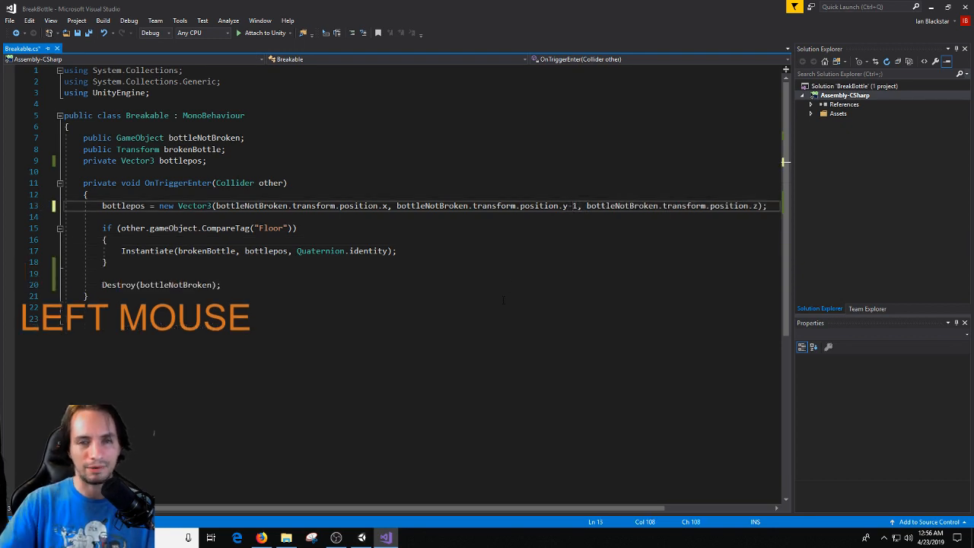
{"action": "key", "text": "ctrl+s"}
Switch to Unity, save the scene, and run it in Play mode to test the -1 height offset, then stop it.
{"action": "left_click", "coordinate": [361, 538]}
{"action": "key", "text": "ctrl+s"}
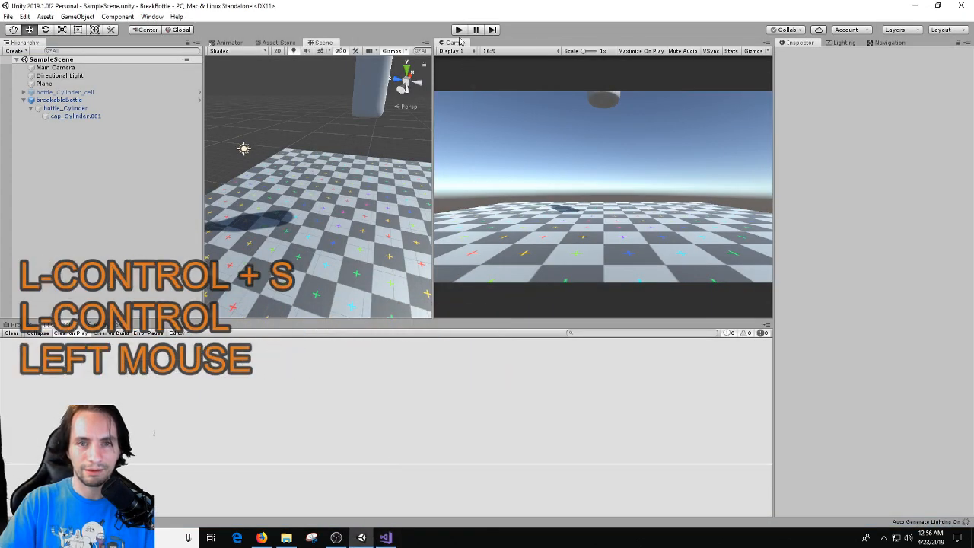
{"action": "left_click", "coordinate": [462, 31]}
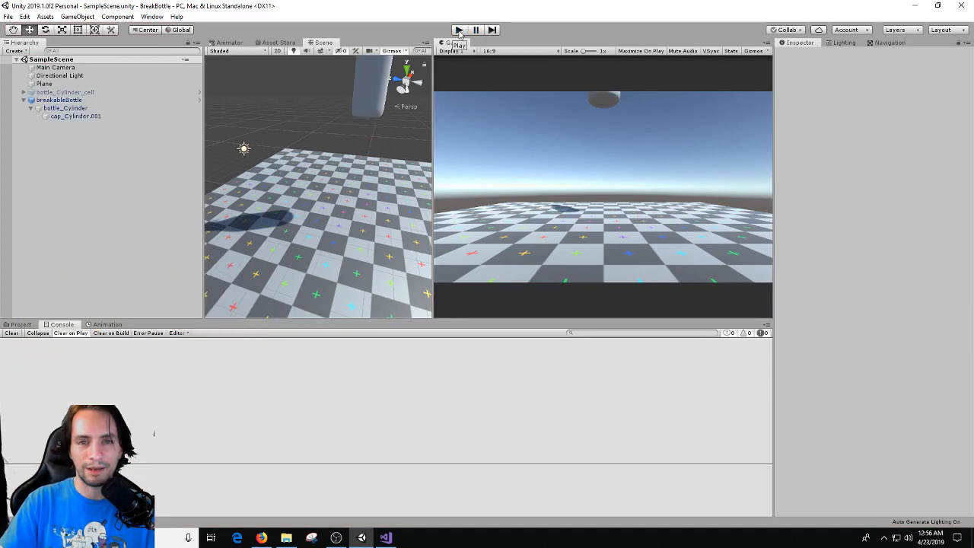
{"action": "left_click", "coordinate": [461, 31]}
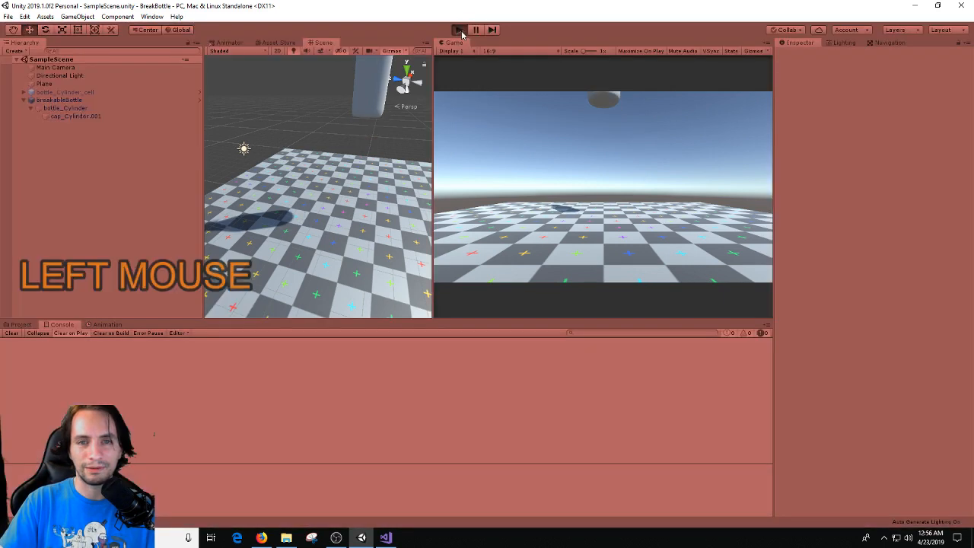
{"action": "left_click", "coordinate": [513, 122]}
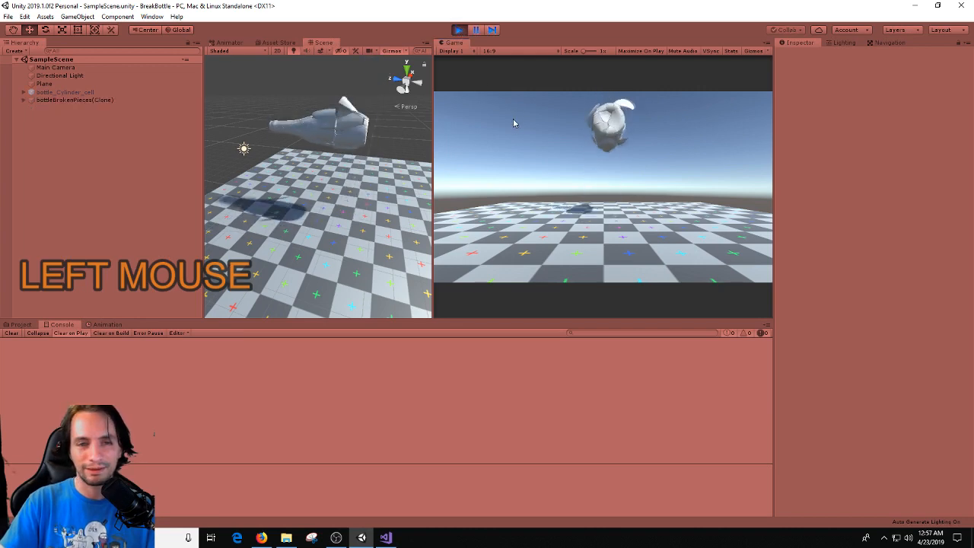
{"action": "left_click", "coordinate": [460, 29]}
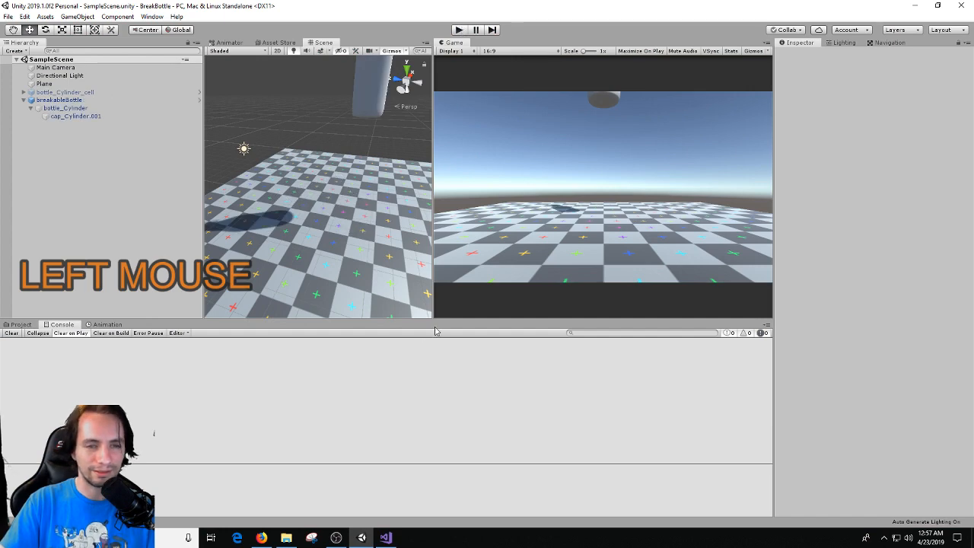
In Visual Studio, change the y offset in the bottlepos vector to +5 and save the script.
{"action": "left_click", "coordinate": [386, 536]}
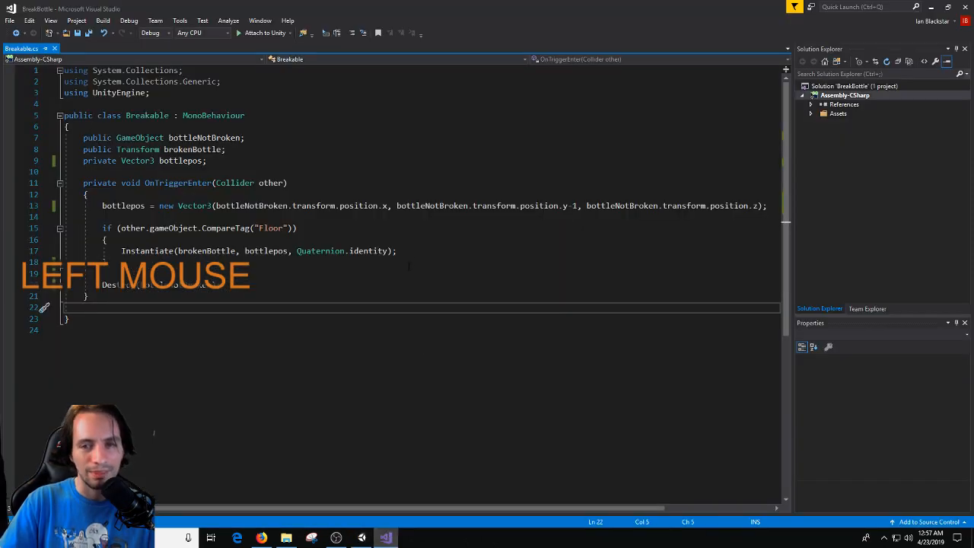
{"action": "left_click", "coordinate": [573, 206]}
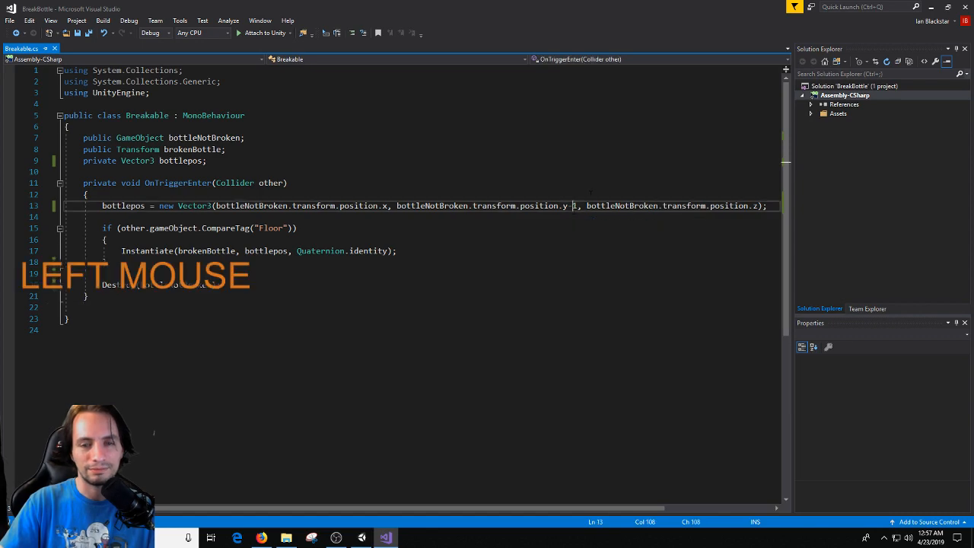
{"action": "key", "text": "Left"}
{"action": "key", "text": "Delete"}
{"action": "type", "text": "+"}
{"action": "key", "text": "Delete"}
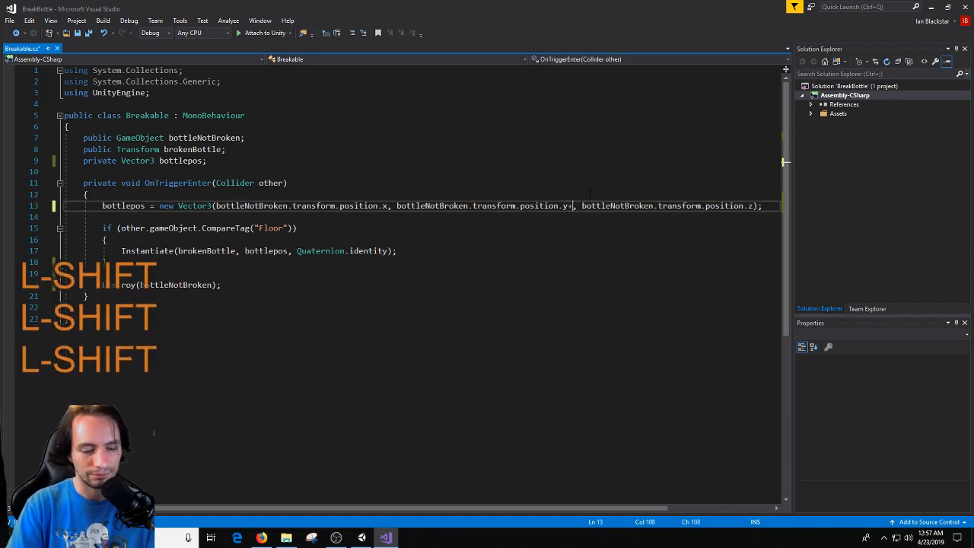
{"action": "type", "text": "5"}
{"action": "left_click", "coordinate": [590, 194]}
{"action": "key", "text": "ctrl+s"}
Switch to Unity, save the scene, and play it to test the +5 height offset, then stop it.
{"action": "left_click", "coordinate": [362, 537]}
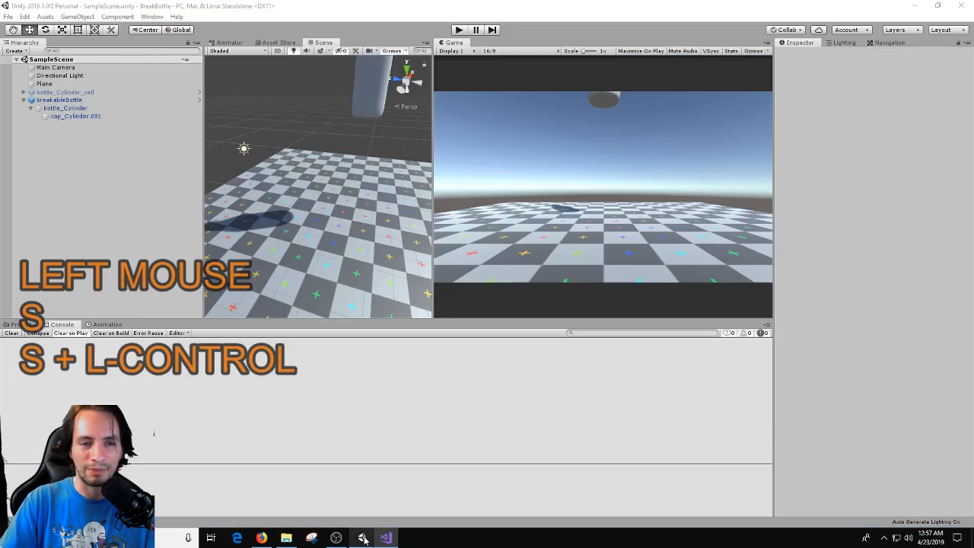
{"action": "key", "text": "ctrl+s"}
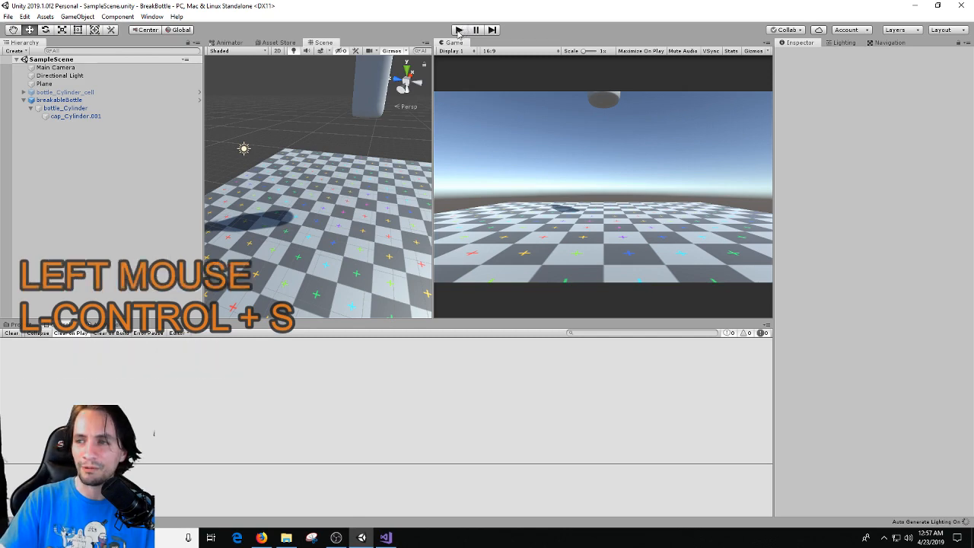
{"action": "left_click", "coordinate": [460, 29]}
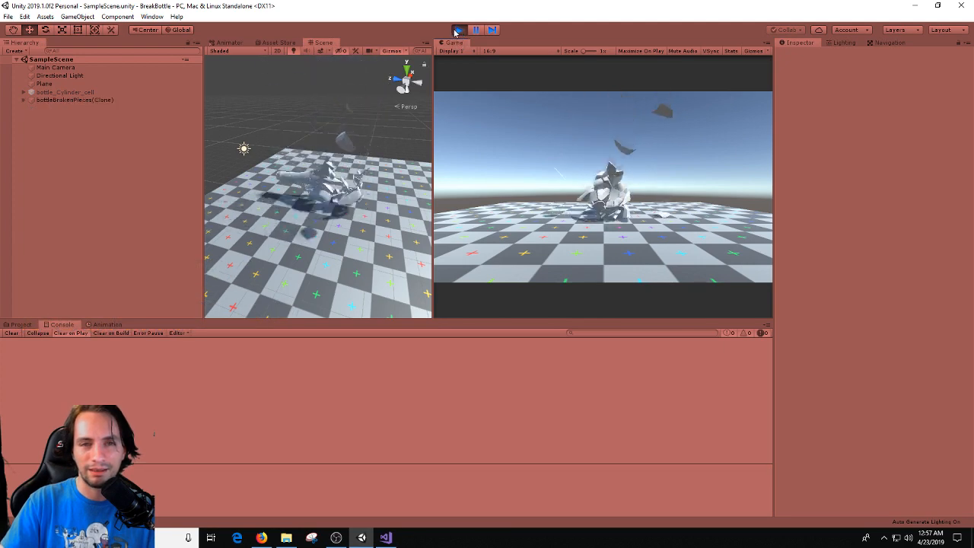
{"action": "left_click", "coordinate": [460, 29]}
In Visual Studio, change the y offset in the bottlepos vector to -3 and save the script.
{"action": "left_click", "coordinate": [386, 537]}
{"action": "left_click", "coordinate": [571, 204]}
{"action": "key", "text": "BackSpace"}
{"action": "type", "text": "-"}
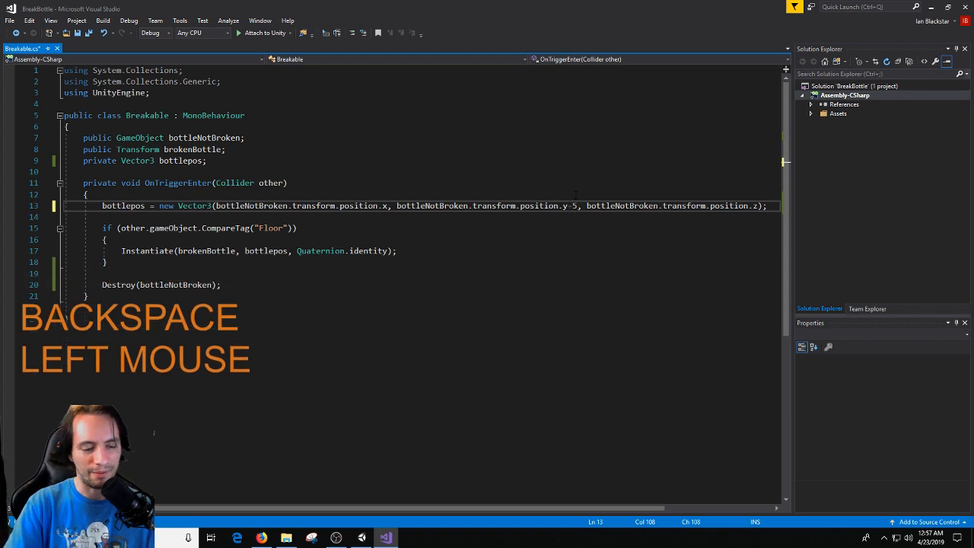
{"action": "type", "text": "3"}
{"action": "left_click", "coordinate": [511, 316]}
{"action": "key", "text": "ctrl+s"}
Switch to Unity, save the scene, and play it to test the -3 height offset, then stop it.
{"action": "left_click", "coordinate": [362, 537]}
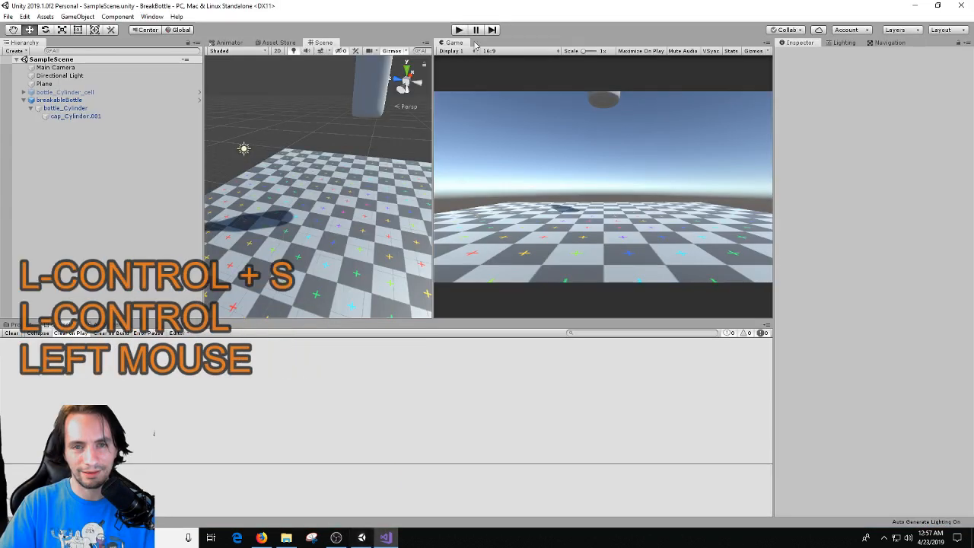
{"action": "key", "text": "ctrl+s"}
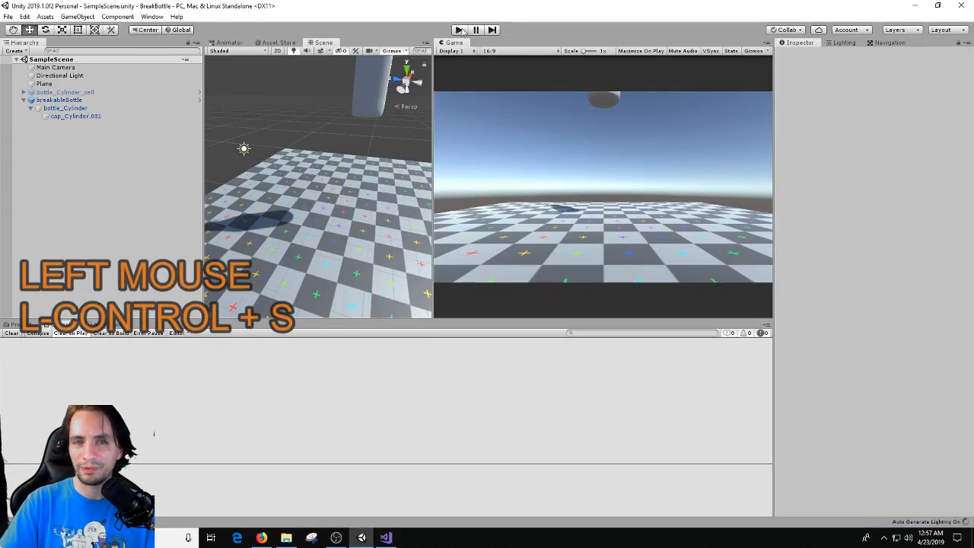
{"action": "left_click", "coordinate": [460, 30]}
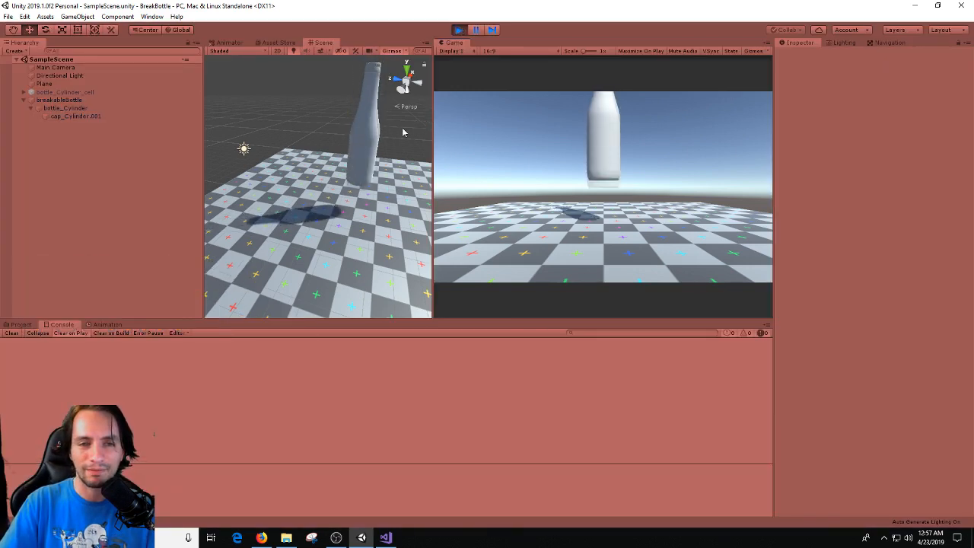
{"action": "left_click", "coordinate": [460, 30]}
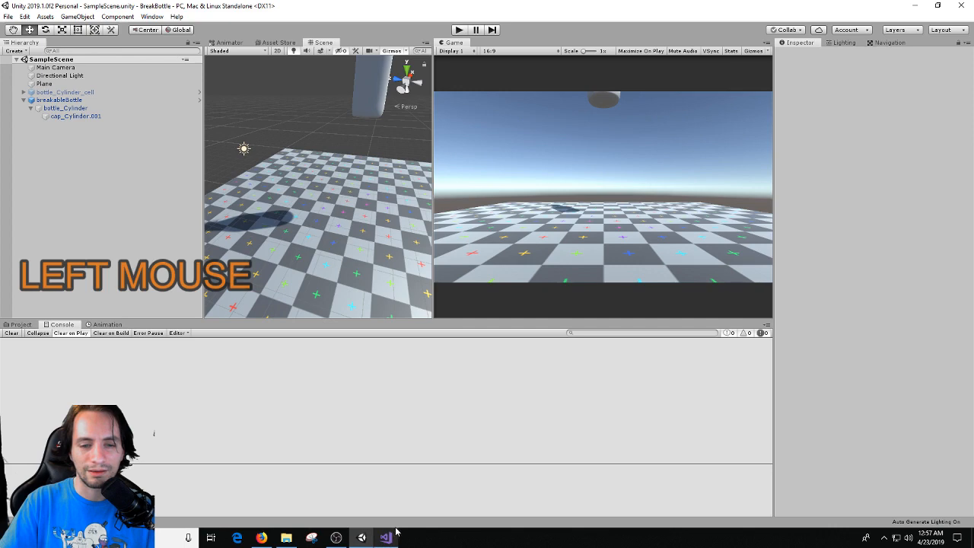
In Visual Studio, change the y offset in the bottlepos vector to -4 and save the script.
{"action": "left_click", "coordinate": [386, 538]}
{"action": "double_click", "coordinate": [576, 205]}
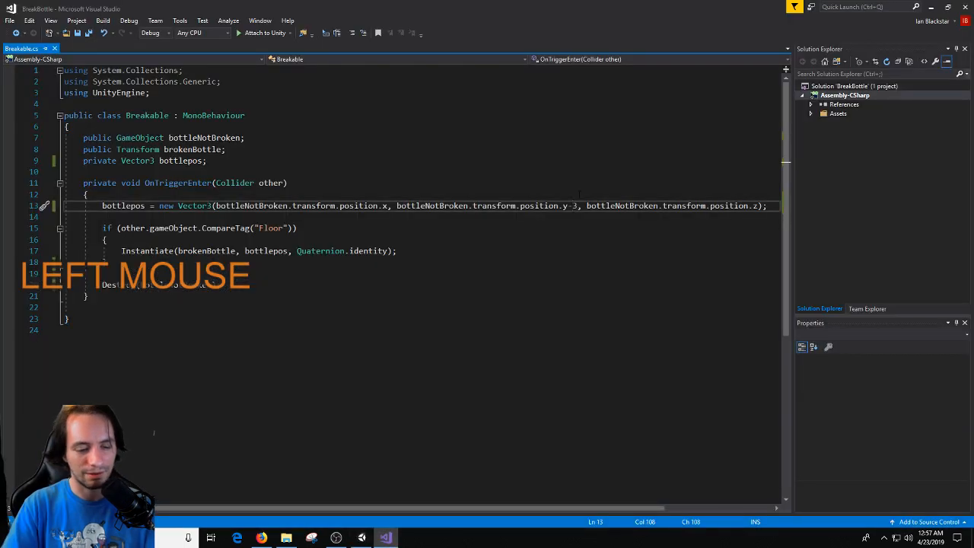
{"action": "type", "text": "4"}
{"action": "key", "text": "ctrl+s"}
Switch to Unity and play the scene to test the -4 height offset, then stop it.
{"action": "left_click", "coordinate": [362, 538]}
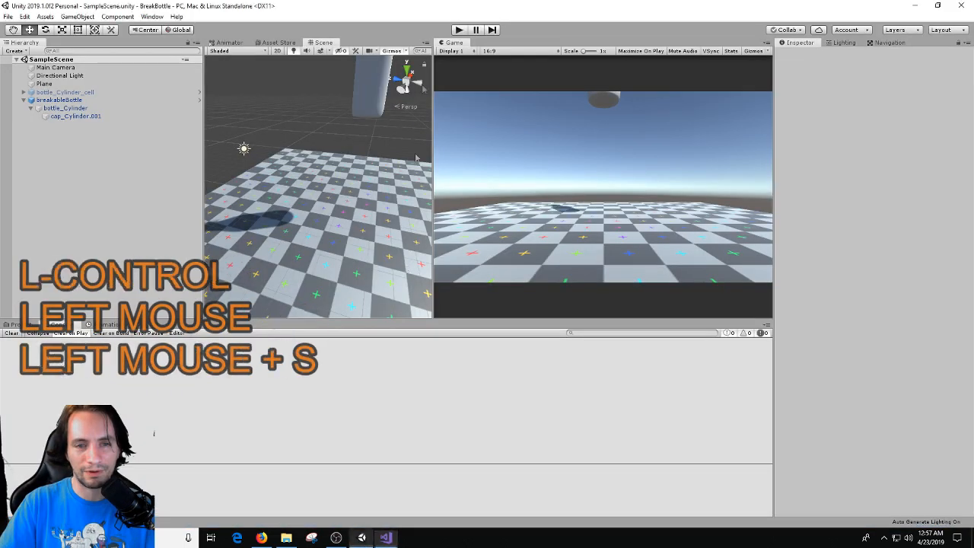
{"action": "left_click", "coordinate": [460, 30]}
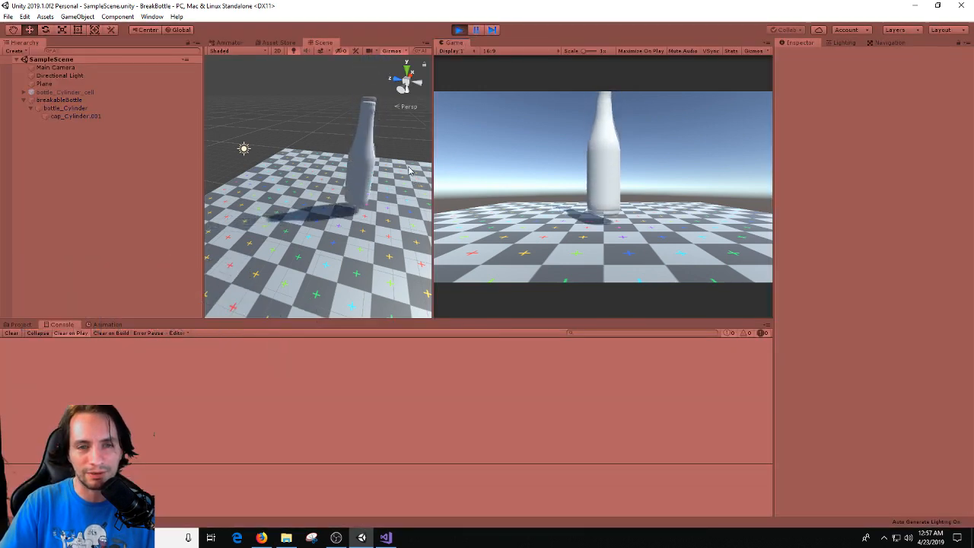
{"action": "left_click", "coordinate": [460, 30]}
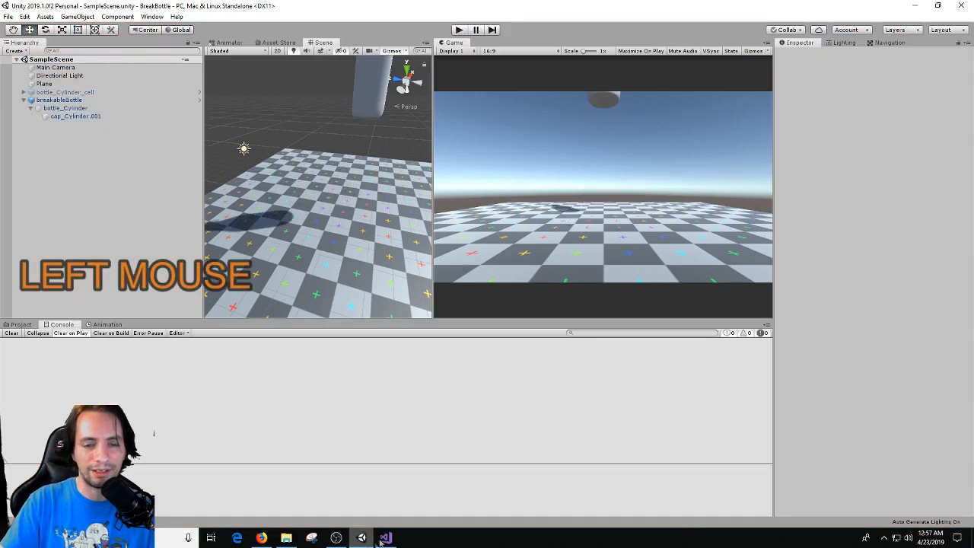
Recheck the script, play and pause the Unity scene, try rotation 0, 0, 0 on bottleBrokenPieces(Clone), and stop playback.
{"action": "left_click", "coordinate": [386, 538]}
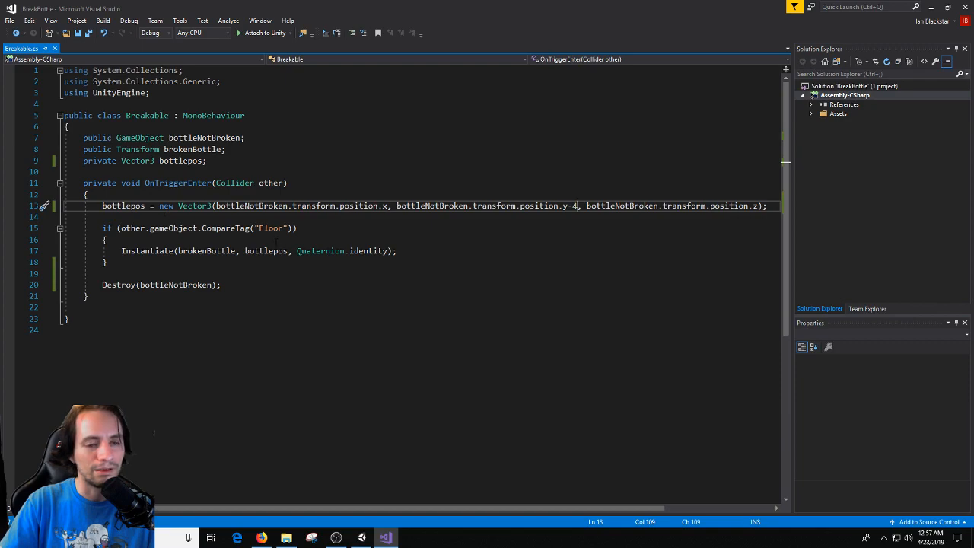
{"action": "left_click", "coordinate": [362, 538]}
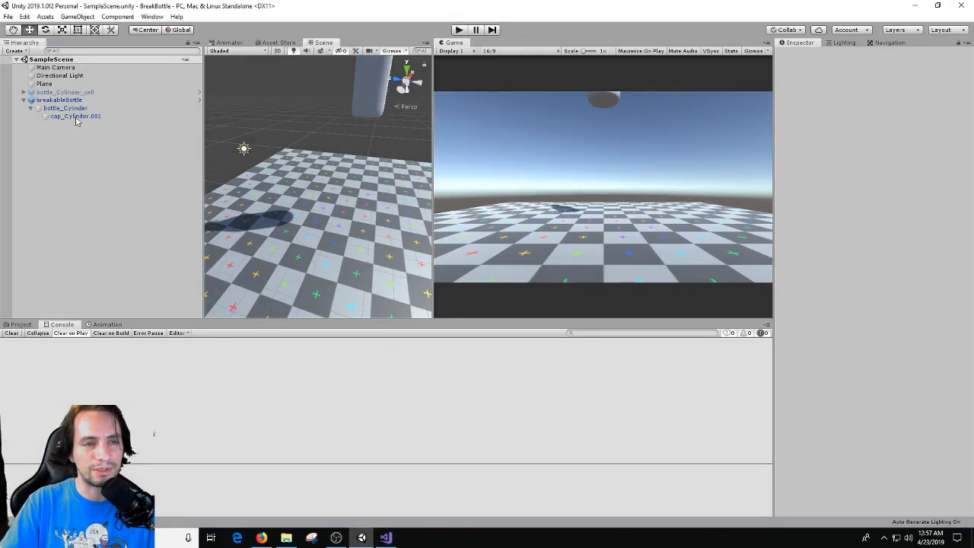
{"action": "left_click", "coordinate": [459, 29]}
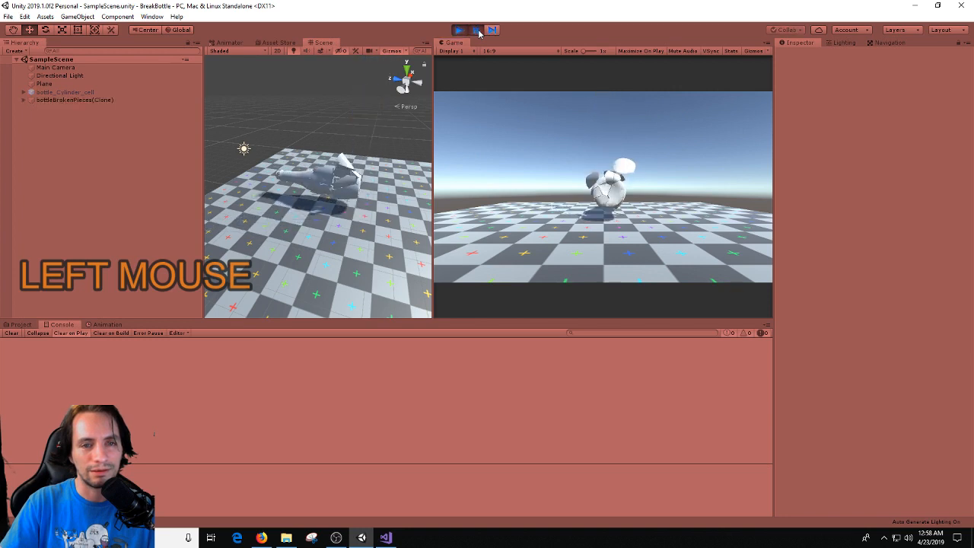
{"action": "left_click", "coordinate": [98, 101]}
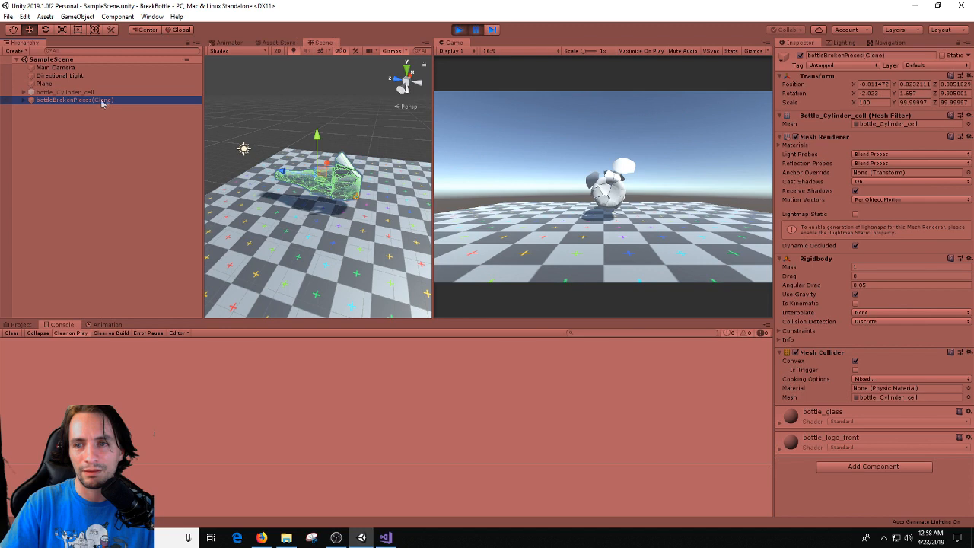
{"action": "left_click", "coordinate": [874, 93]}
{"action": "type", "text": "0"}
{"action": "key", "text": "Tab"}
{"action": "type", "text": "0"}
{"action": "key", "text": "Tab"}
{"action": "type", "text": "0"}
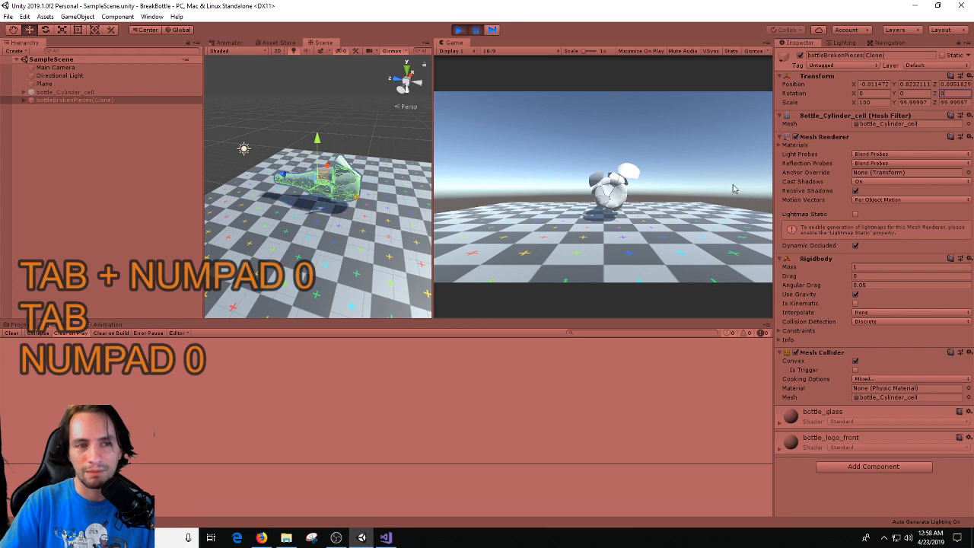
{"action": "left_click", "coordinate": [459, 29]}
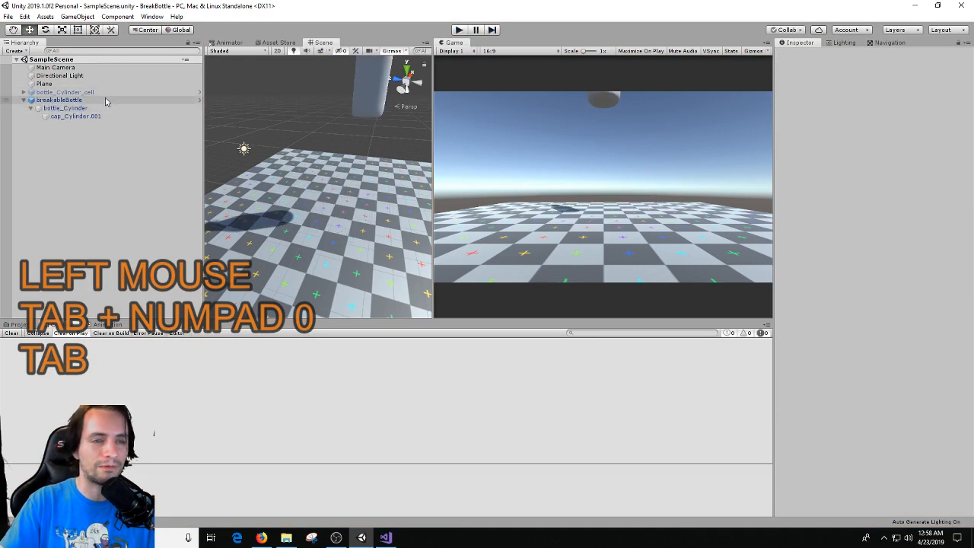
Open the breakableBottle prefab, inspect the transforms of its root and bottle_Cylinder, and return to the scene.
{"action": "left_click", "coordinate": [106, 101]}
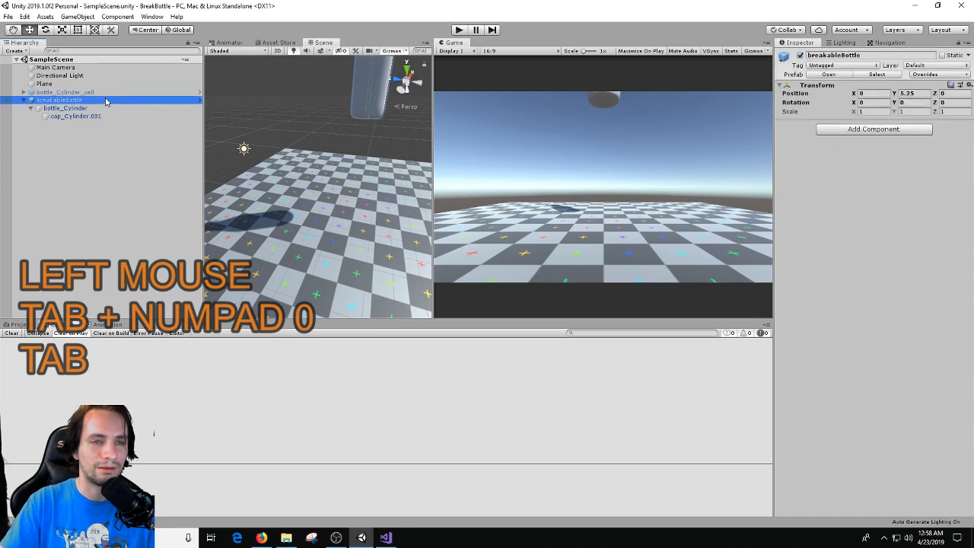
{"action": "left_click", "coordinate": [828, 76]}
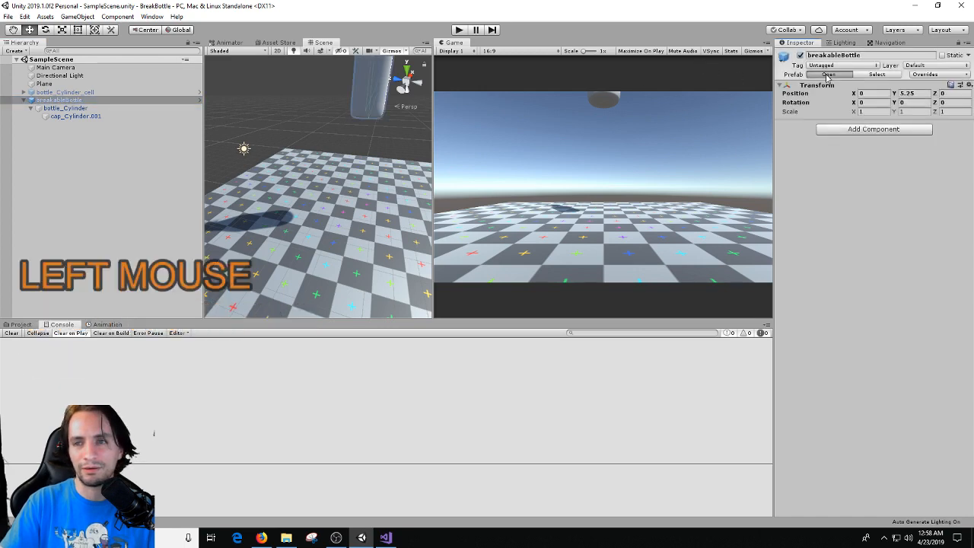
{"action": "right_click_drag", "start_coordinate": [376, 144], "coordinate": [397, 134]}
{"action": "key", "text": "a"}
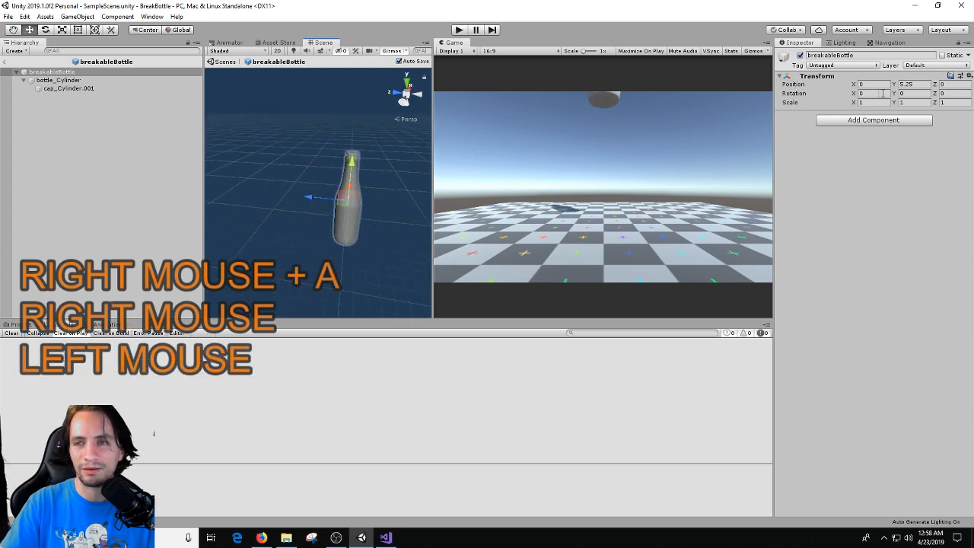
{"action": "left_click", "coordinate": [72, 80]}
{"action": "left_click", "coordinate": [154, 72]}
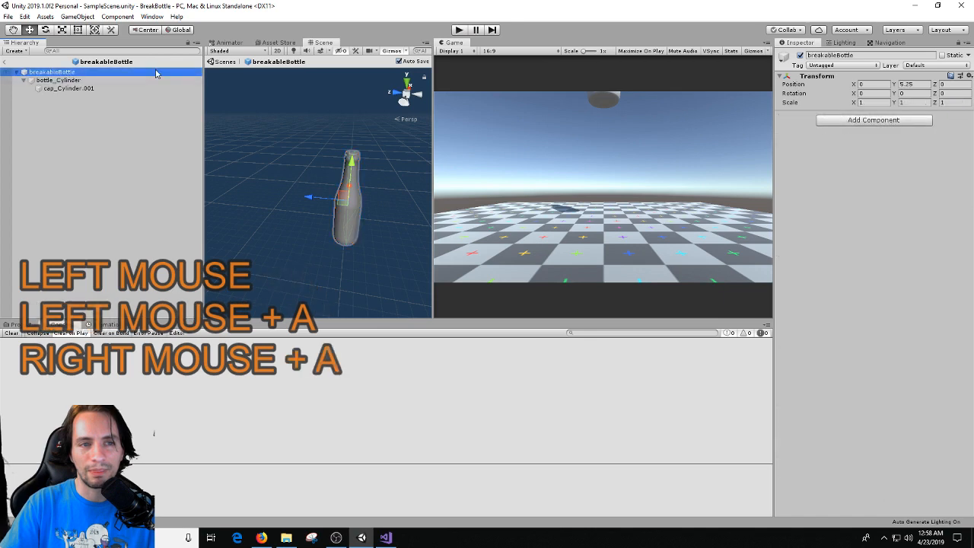
{"action": "left_click", "coordinate": [6, 65]}
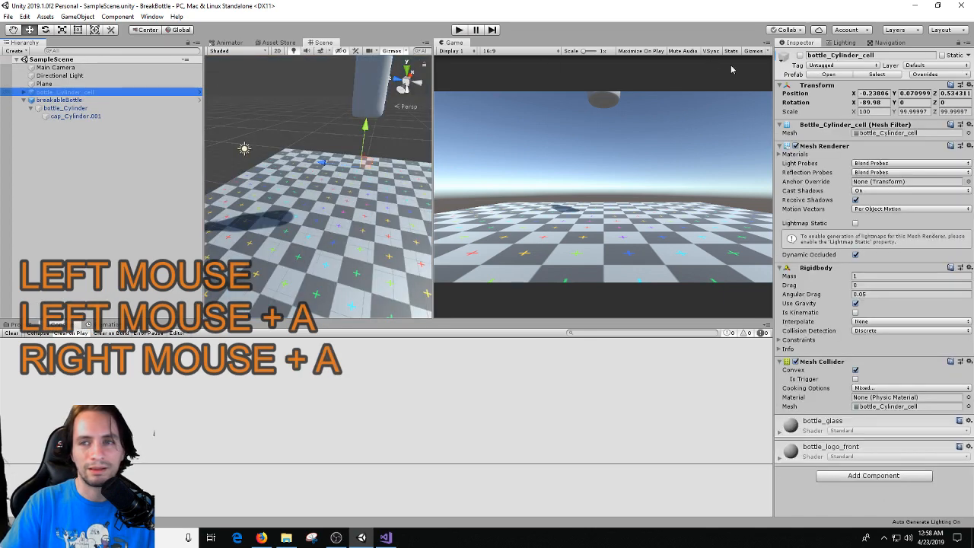
Open the bottleBrokenPieces prefab from bottle_Cylinder_cell, set its root's X rotation to 0, and save.
{"action": "left_click", "coordinate": [826, 75]}
{"action": "right_click_drag", "start_coordinate": [386, 175], "coordinate": [374, 209]}
{"action": "key", "text": "s"}
{"action": "key", "text": "w"}
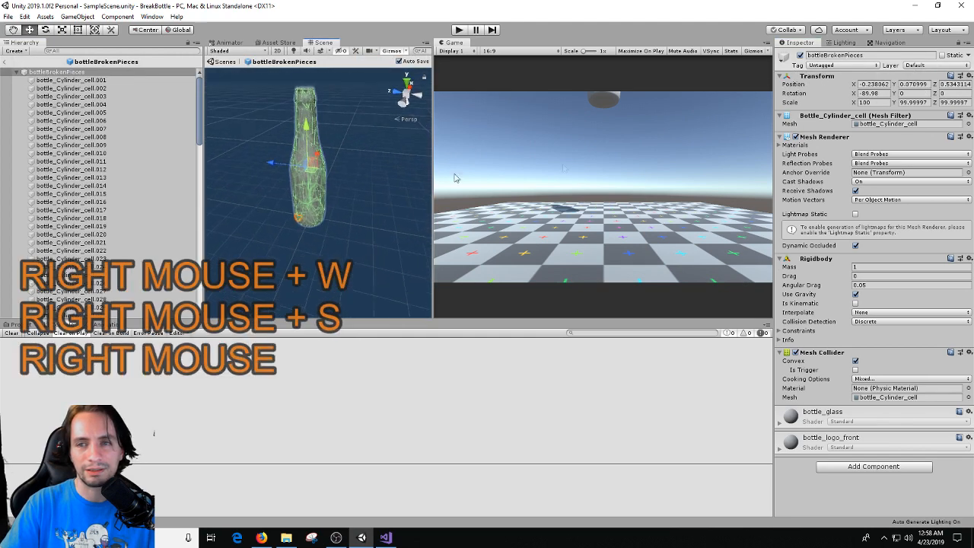
{"action": "left_click", "coordinate": [870, 94]}
{"action": "type", "text": "0"}
{"action": "key", "text": "Return"}
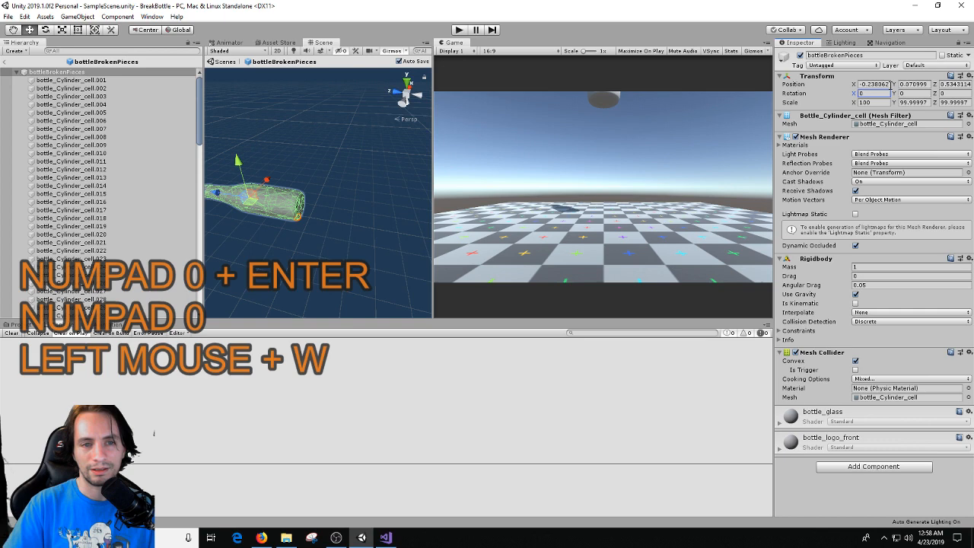
{"action": "right_click_drag", "start_coordinate": [339, 232], "coordinate": [355, 219]}
{"action": "key", "text": "a"}
{"action": "key", "text": "ctrl+s"}
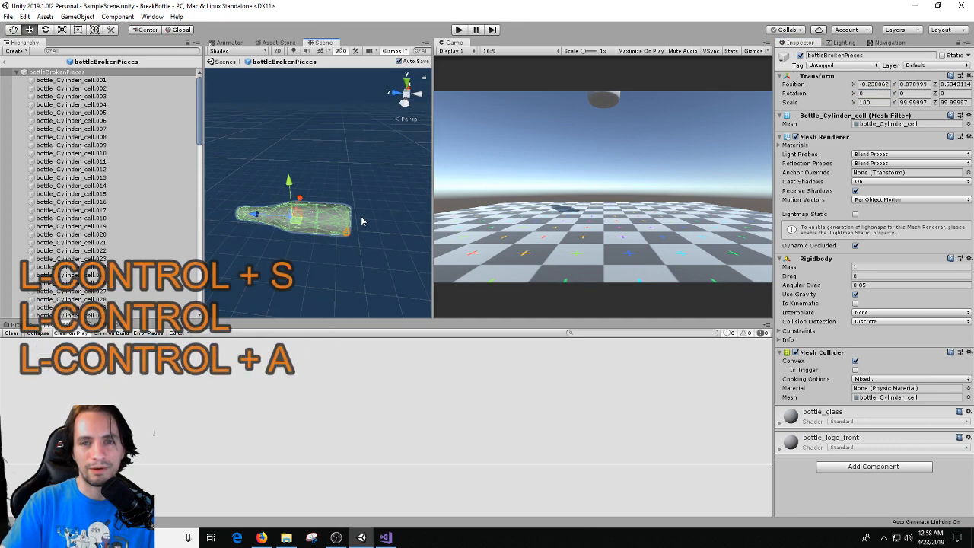
Return to the scene, reopen the bottleBrokenPieces prefab asset to check its root transform, and go back to the scene and save.
{"action": "left_click", "coordinate": [4, 65]}
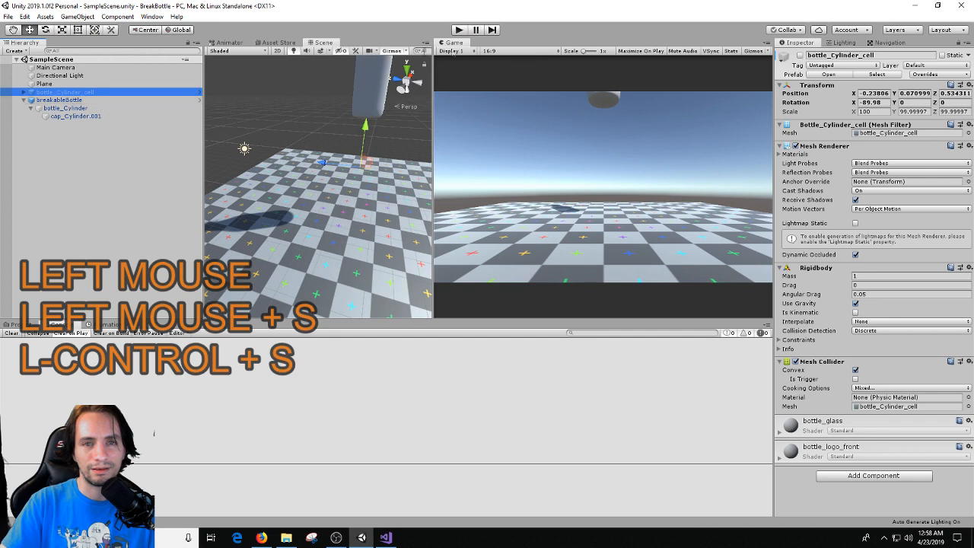
{"action": "key", "text": "ctrl+5"}
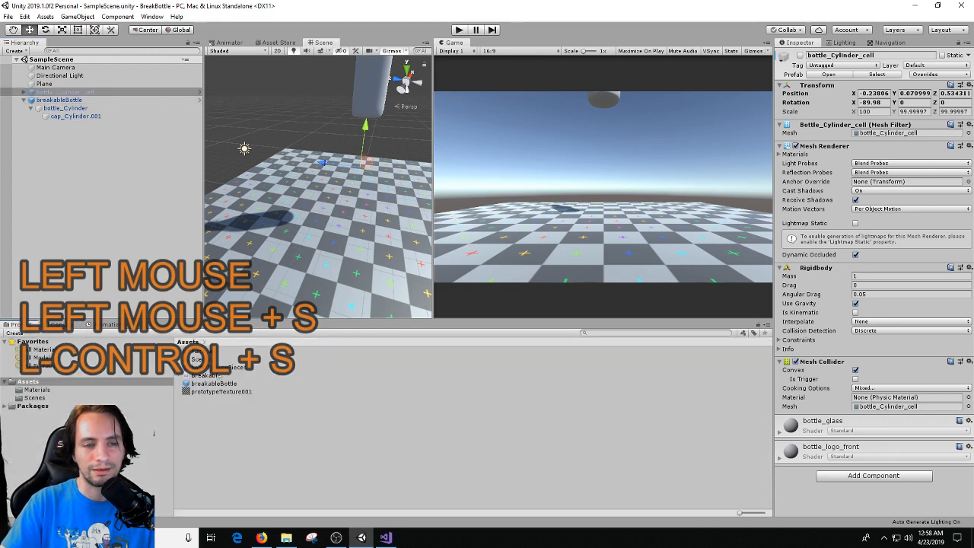
{"action": "left_click", "coordinate": [229, 368]}
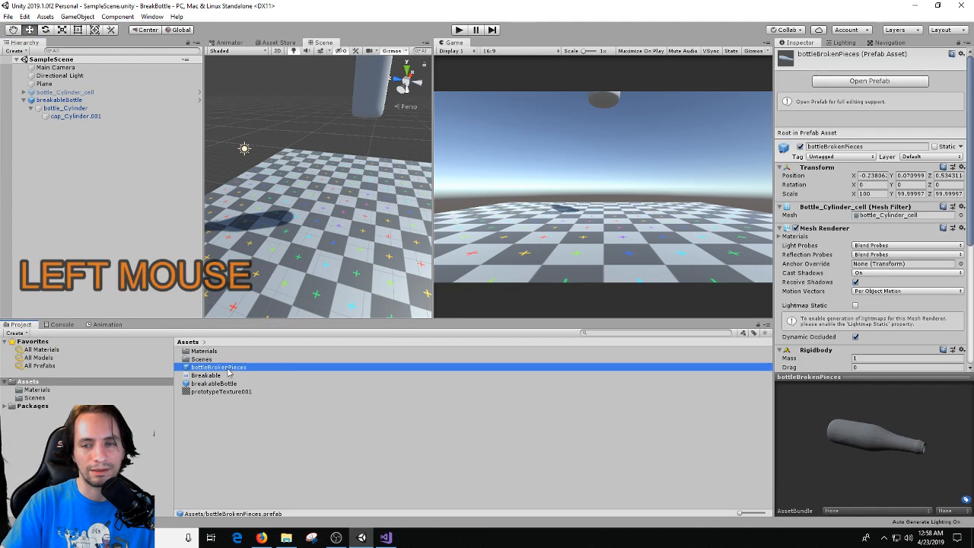
{"action": "left_click", "coordinate": [868, 81]}
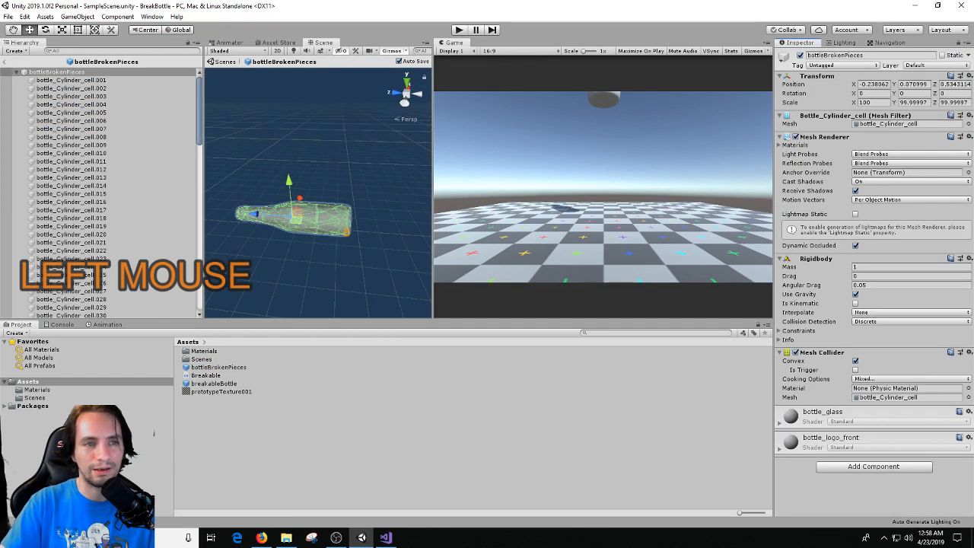
{"action": "left_click", "coordinate": [7, 62]}
{"action": "key", "text": "ctrl+s"}
Play the scene to test the bottleBrokenPieces prefab with zero rotation, stop playback, and glance at the Breakable script.
{"action": "left_click", "coordinate": [460, 29]}
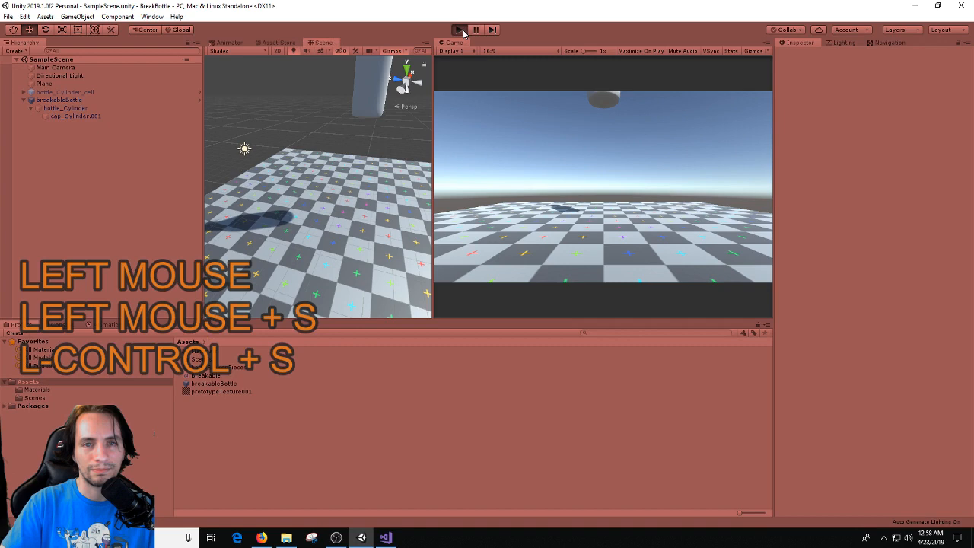
{"action": "left_click", "coordinate": [588, 157]}
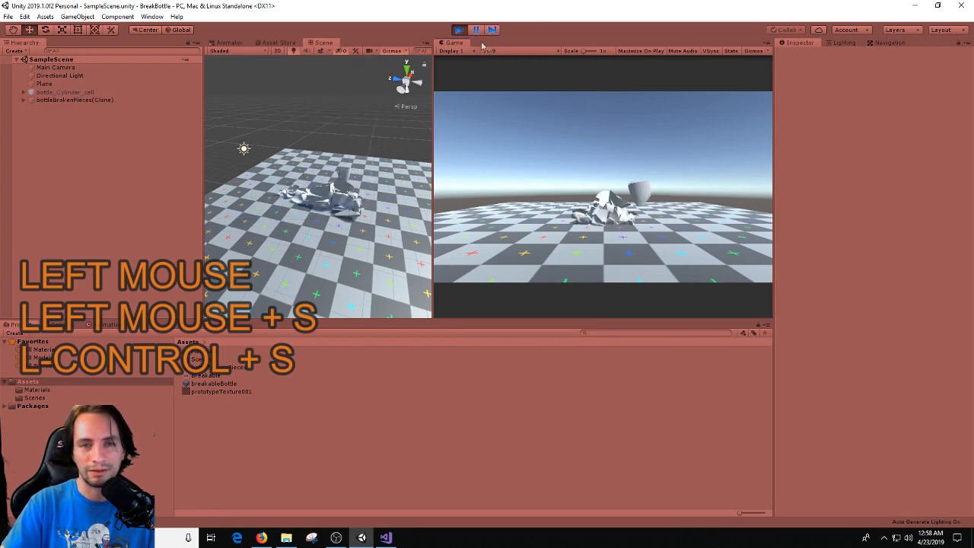
{"action": "left_click", "coordinate": [460, 30]}
{"action": "left_click", "coordinate": [386, 538]}
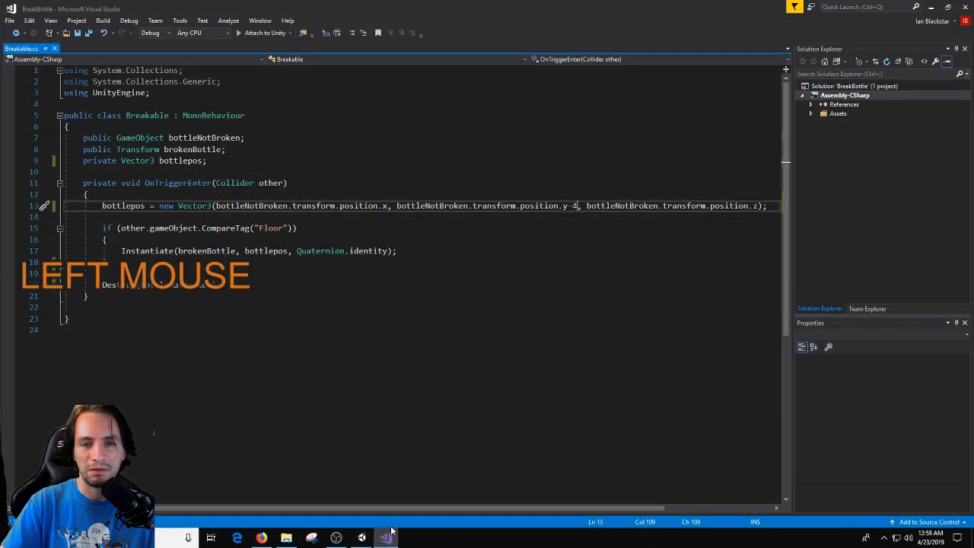
{"action": "left_click", "coordinate": [362, 537]}
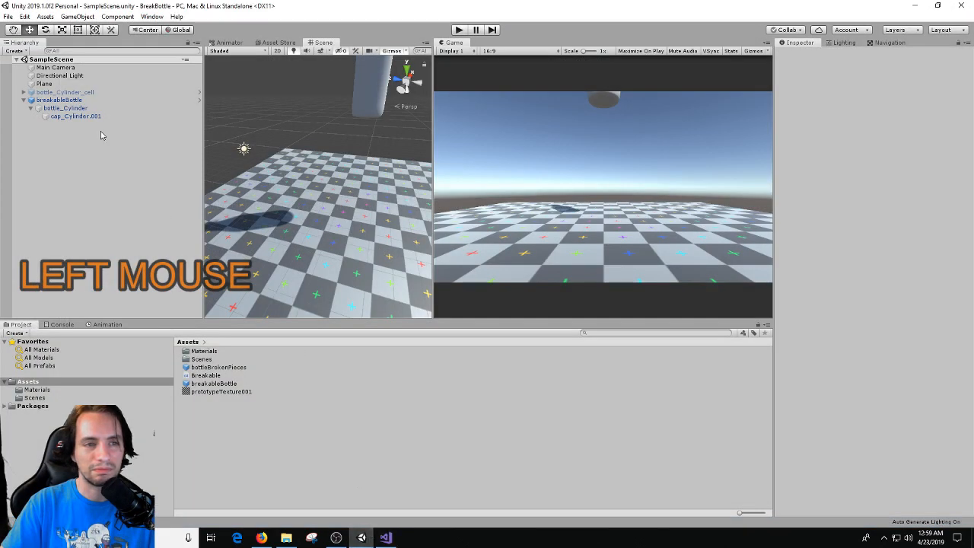
Set the X rotation of bottle_Cylinder_cell in the scene to 0 and save the scene.
{"action": "left_click", "coordinate": [65, 92]}
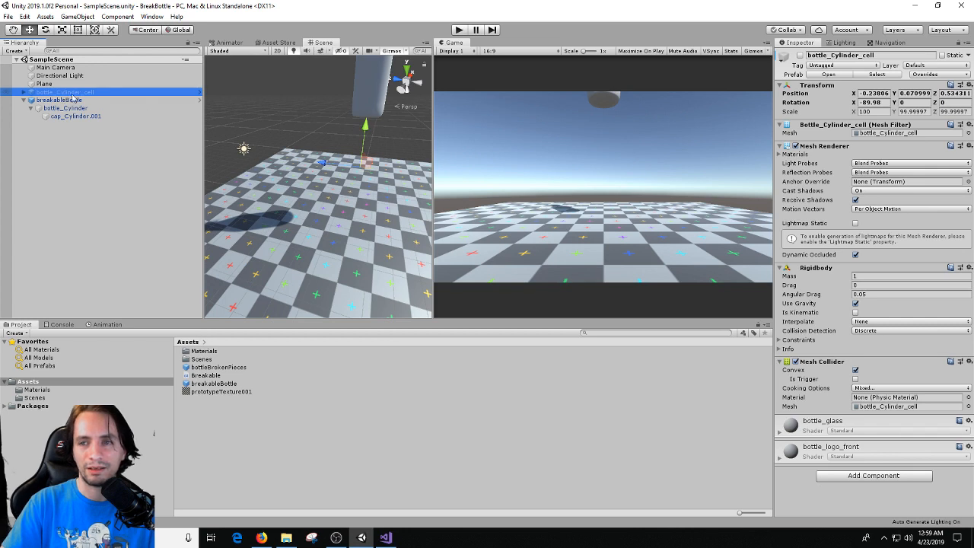
{"action": "left_click", "coordinate": [871, 102]}
{"action": "type", "text": "0"}
{"action": "key", "text": "Return"}
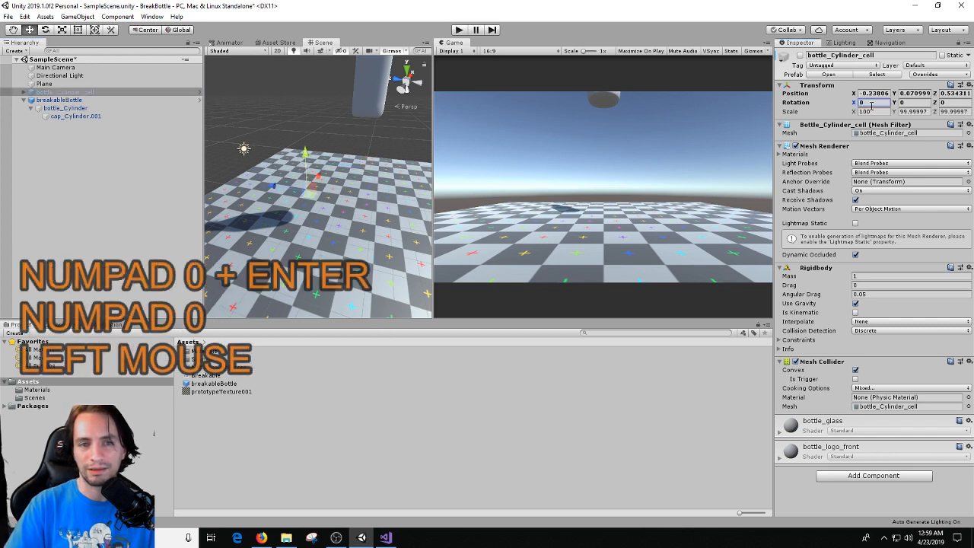
{"action": "key", "text": "ctrl+s"}
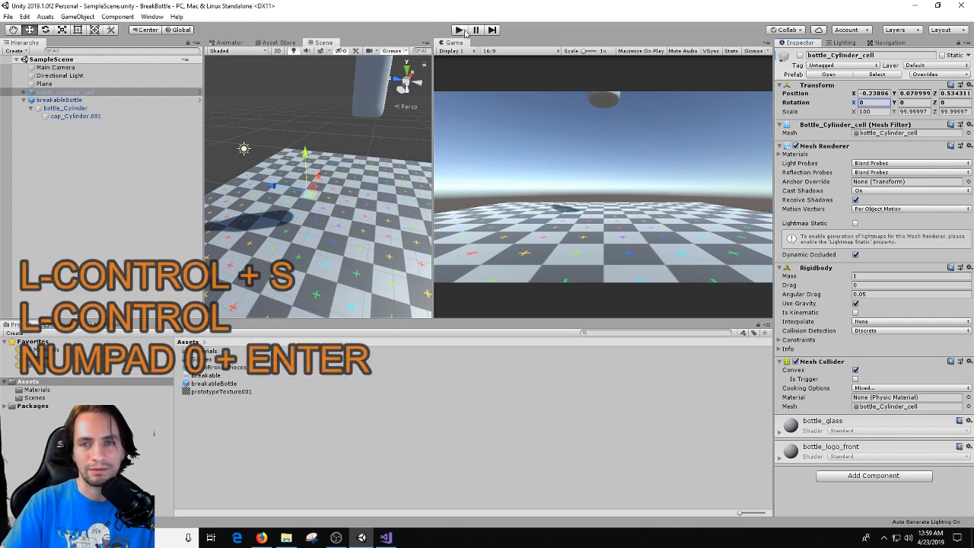
Play the scene with the zeroed bottle_Cylinder_cell rotation, stop it, and return to the Breakable script in Visual Studio.
{"action": "left_click", "coordinate": [460, 30]}
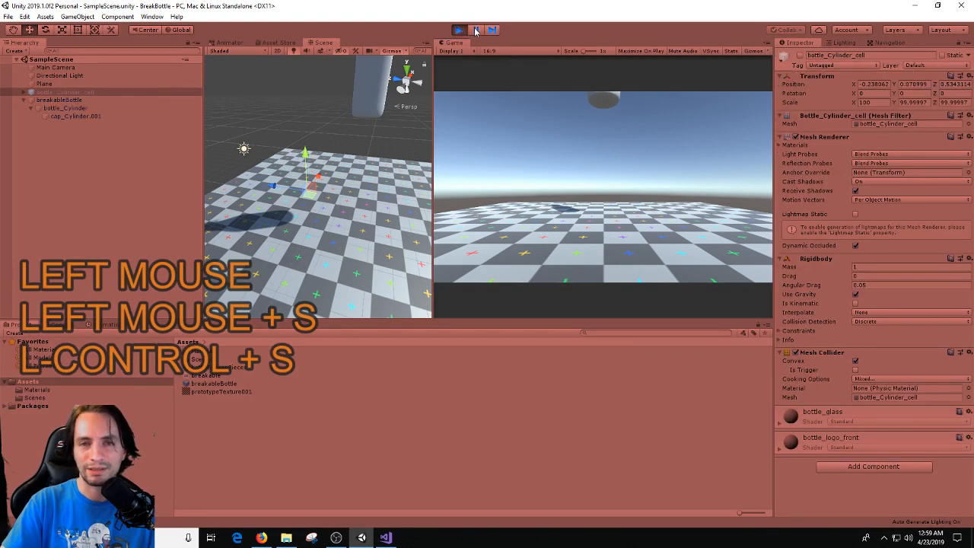
{"action": "left_click", "coordinate": [386, 538]}
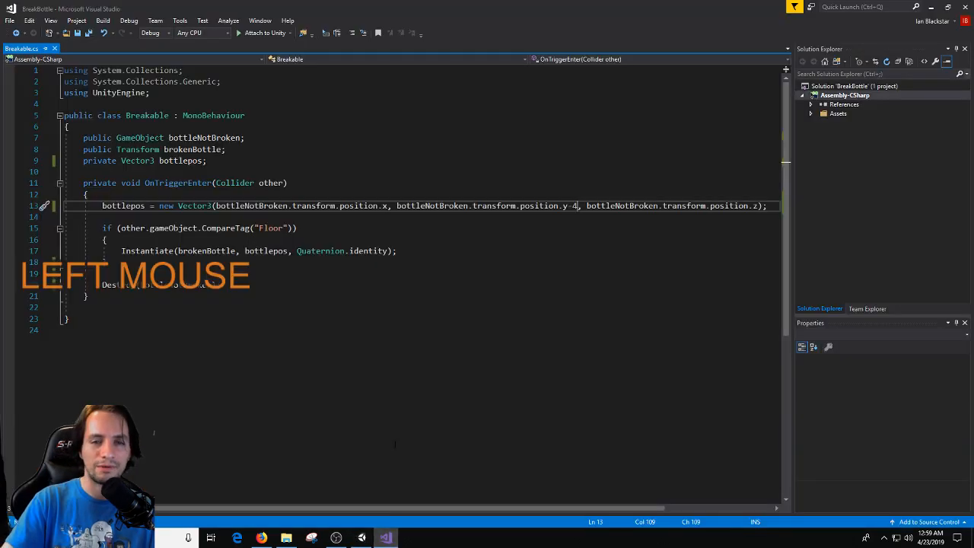
{"action": "left_click", "coordinate": [362, 538]}
{"action": "left_click", "coordinate": [459, 29]}
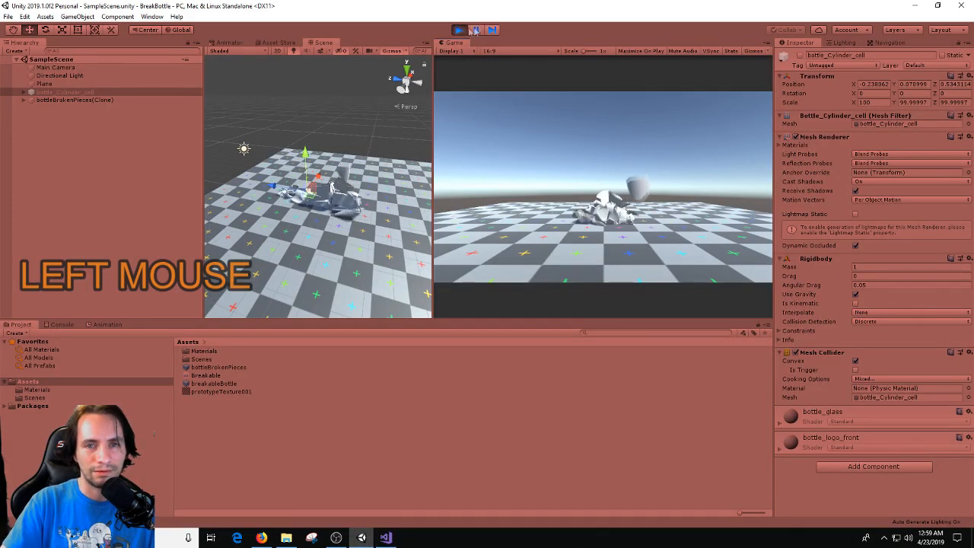
{"action": "left_click", "coordinate": [395, 541]}
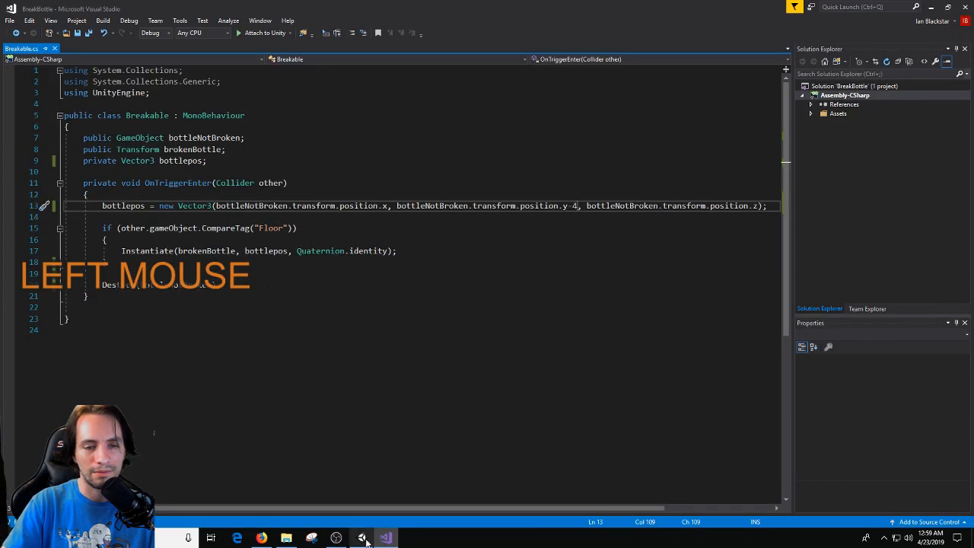
{"action": "mouse_move", "coordinate": [361, 538]}
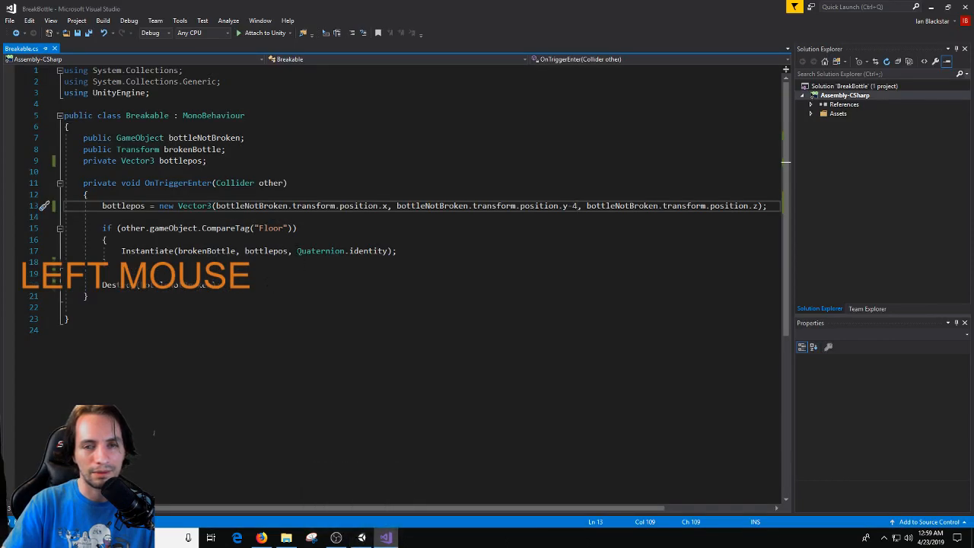
Examine the Quaternion.identity rotation argument in the script's Instantiate call.
{"action": "left_click_drag", "start_coordinate": [297, 252], "coordinate": [390, 252]}
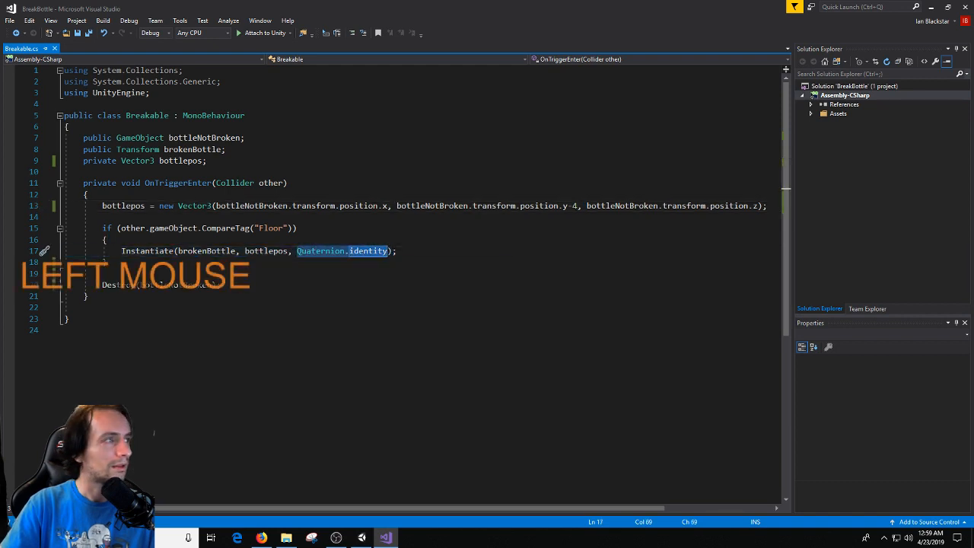
{"action": "left_click", "coordinate": [388, 250]}
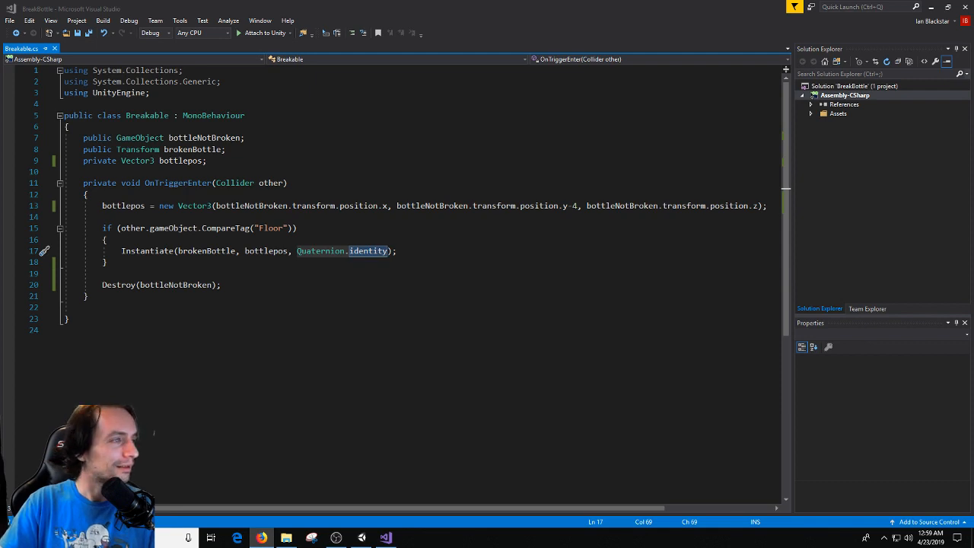
{"action": "left_click", "coordinate": [162, 284]}
{"action": "scroll", "coordinate": [162, 284], "scroll_direction": "down", "scroll_amount": 1}
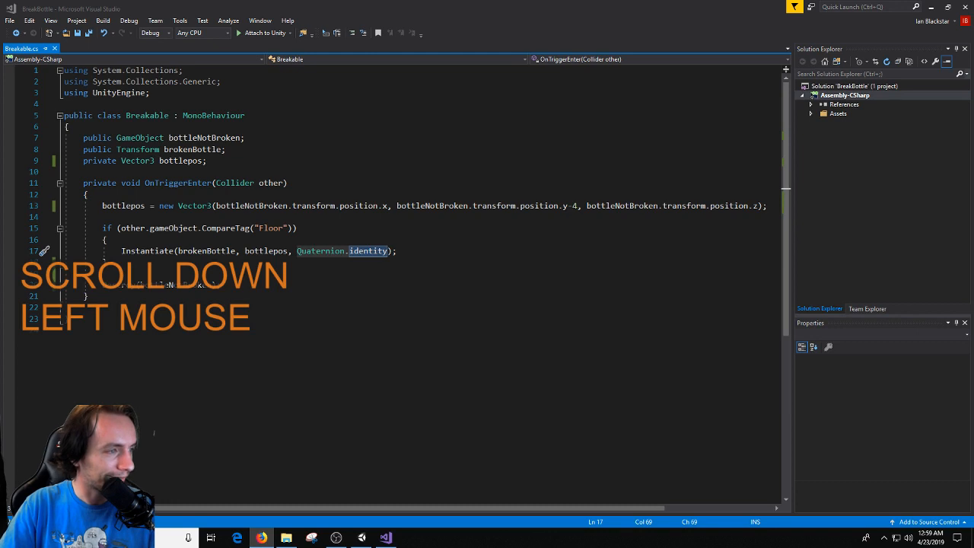
{"action": "left_click", "coordinate": [376, 259]}
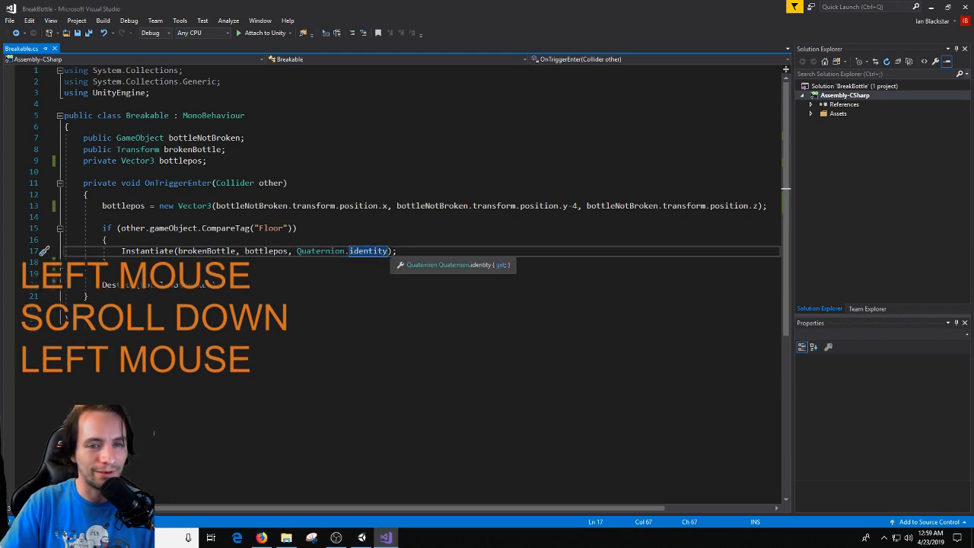
{"action": "scroll", "coordinate": [376, 260], "scroll_direction": "down", "scroll_amount": 1}
Replace Quaternion.identity with Quaternion.Euler(-90,0,0) in the Instantiate call and save the script.
{"action": "left_click", "coordinate": [353, 251]}
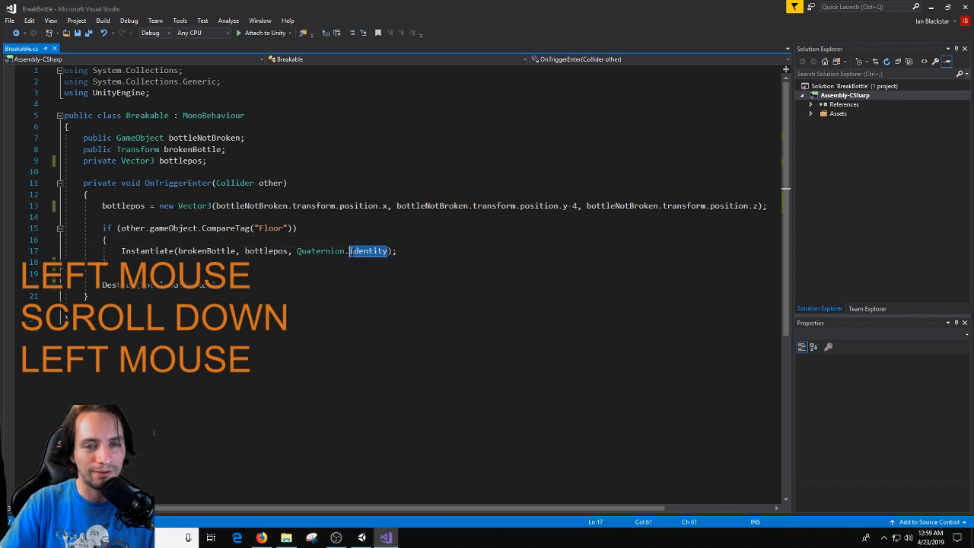
{"action": "key", "text": "BackSpace"}
{"action": "type", "text": "Euler"}
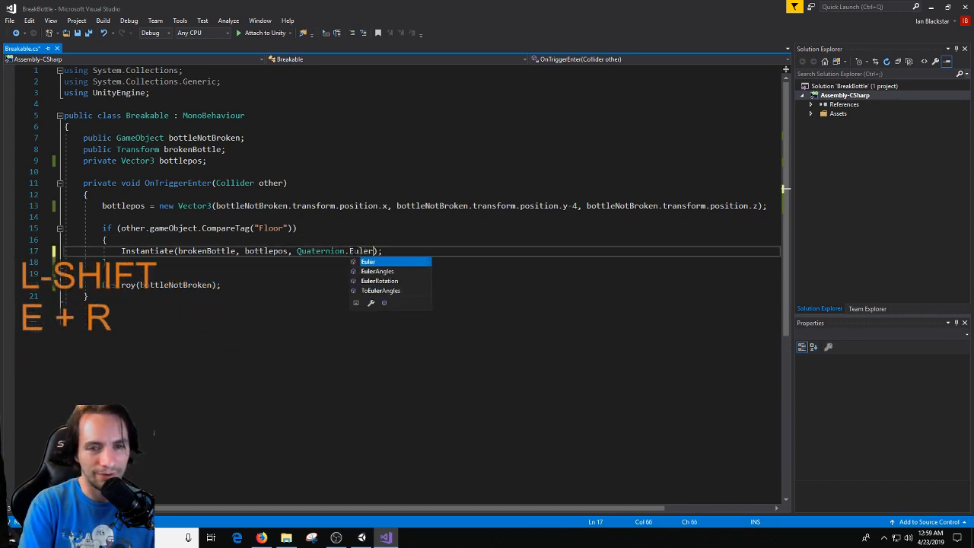
{"action": "type", "text": "()"}
{"action": "key", "text": "Left"}
{"action": "type", "text": "-90"}
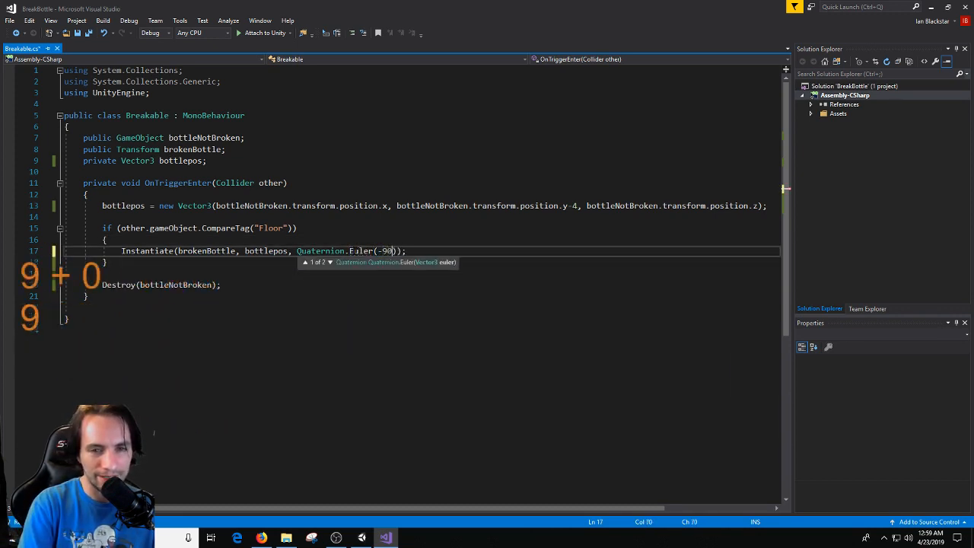
{"action": "type", "text": ",0,0"}
{"action": "key", "text": "Right"}
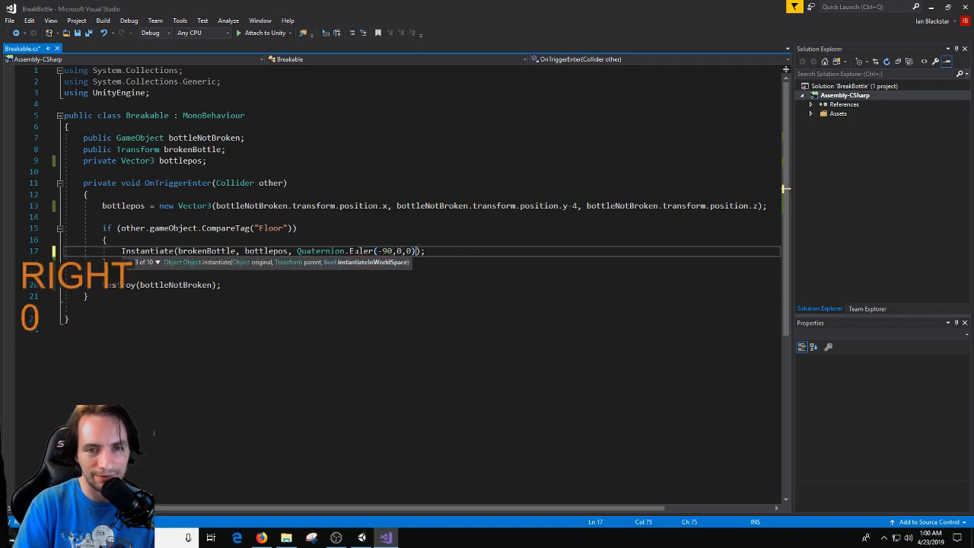
{"action": "left_click", "coordinate": [353, 251]}
{"action": "key", "text": "ctrl+s"}
Switch to Unity, save, play the scene to test the -90, 0, 0 spawn rotation, and stop playback.
{"action": "left_click", "coordinate": [362, 537]}
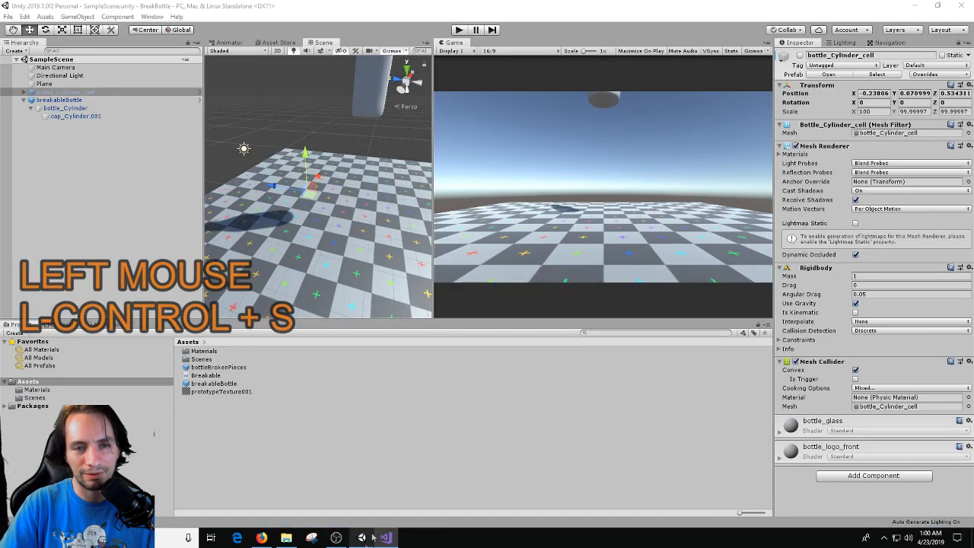
{"action": "key", "text": "ctrl+s"}
{"action": "left_click", "coordinate": [465, 30]}
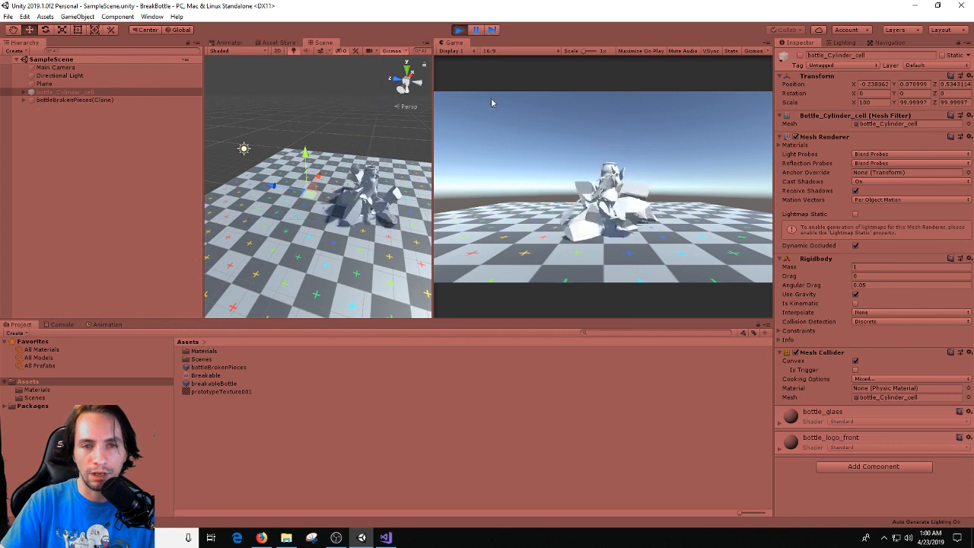
{"action": "left_click", "coordinate": [459, 29]}
Switch to Visual Studio, remove the -4 offset from the Y component of bottlepos, and save the script.
{"action": "left_click", "coordinate": [386, 538]}
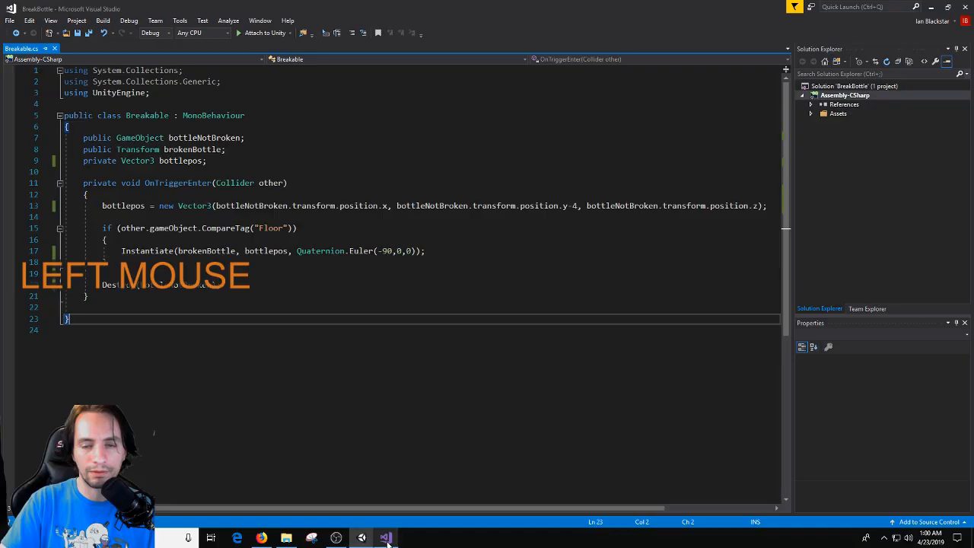
{"action": "left_click", "coordinate": [577, 206]}
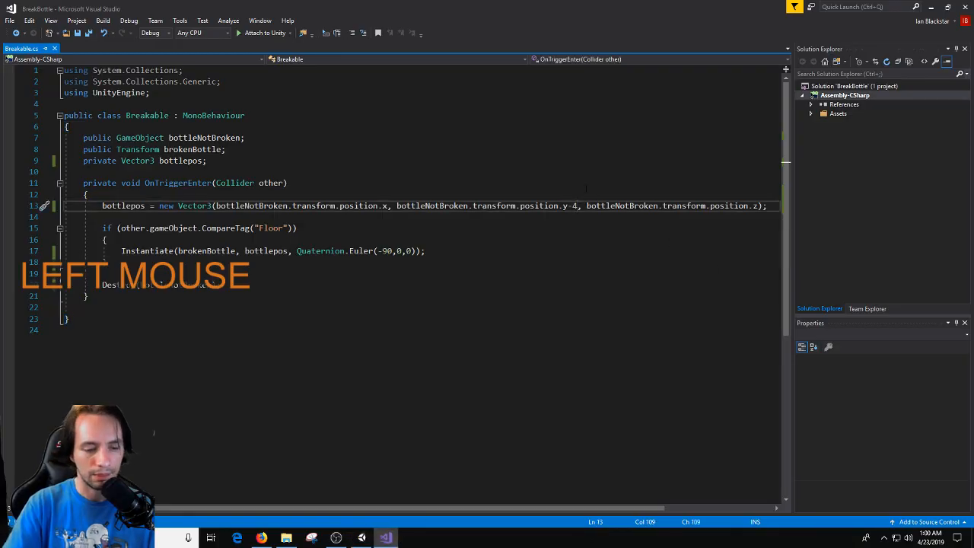
{"action": "key", "text": "BackSpace"}
{"action": "key", "text": "BackSpace"}
{"action": "key", "text": "ctrl+s"}
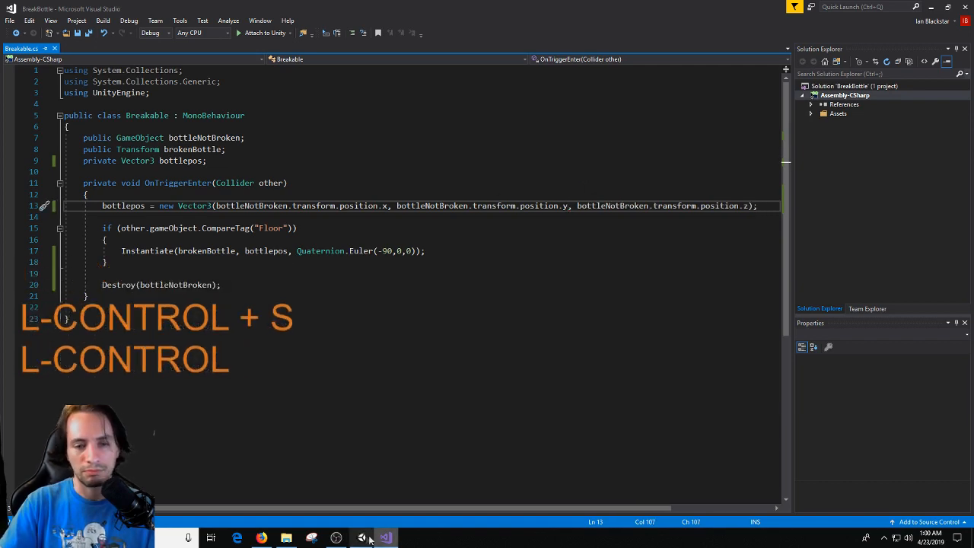
Switch to Unity, save the scene, and play it to test the broken pieces without a height offset.
{"action": "left_click", "coordinate": [361, 539]}
{"action": "key", "text": "ctrl+s"}
{"action": "left_click", "coordinate": [459, 29]}
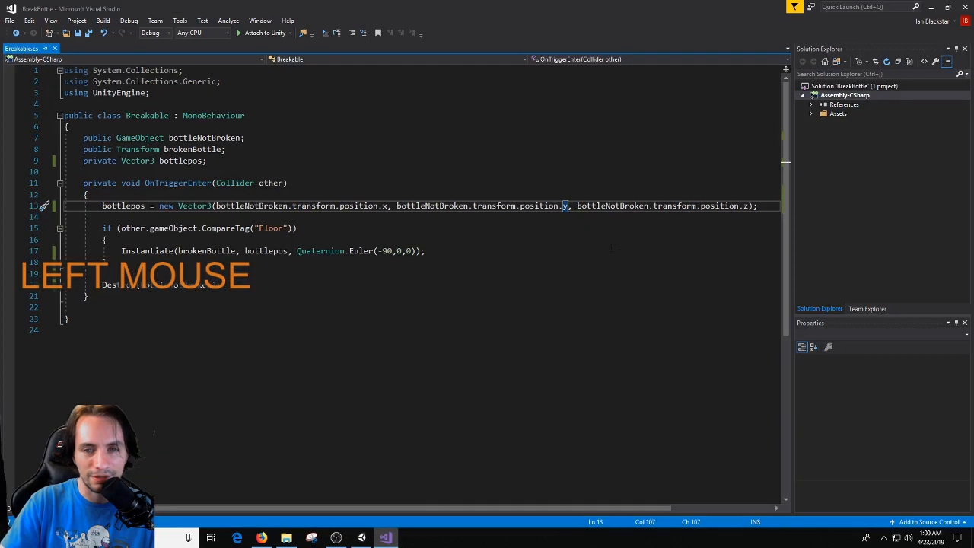
Add a -5 offset to the Y component of bottlepos in the Breakable script.
{"action": "left_click", "coordinate": [573, 205]}
{"action": "key", "text": "Left"}
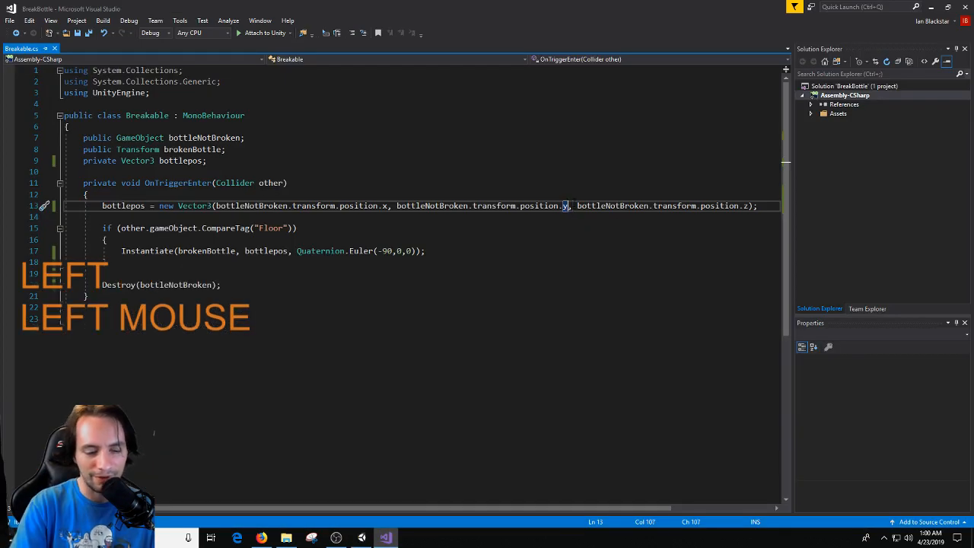
{"action": "type", "text": "-5"}
Switch to Unity, save the scene, start and stop playback, and return to the script in Visual Studio.
{"action": "left_click", "coordinate": [363, 539]}
{"action": "key", "text": "ctrl+s"}
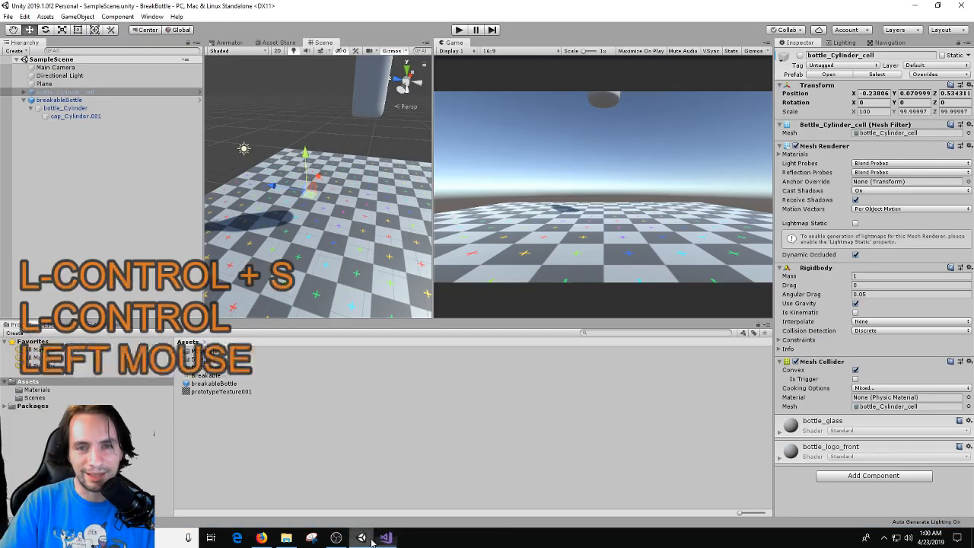
{"action": "left_click", "coordinate": [459, 29]}
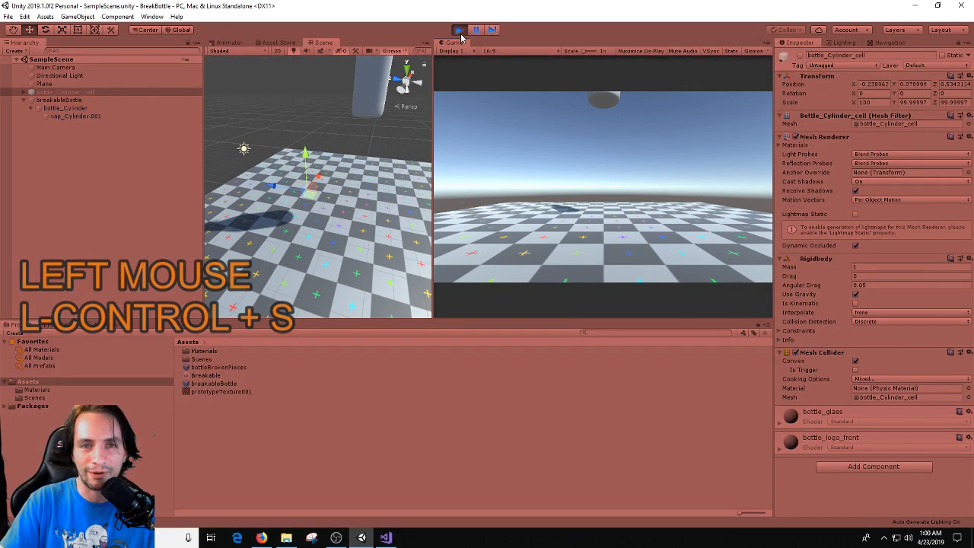
{"action": "left_click", "coordinate": [459, 29]}
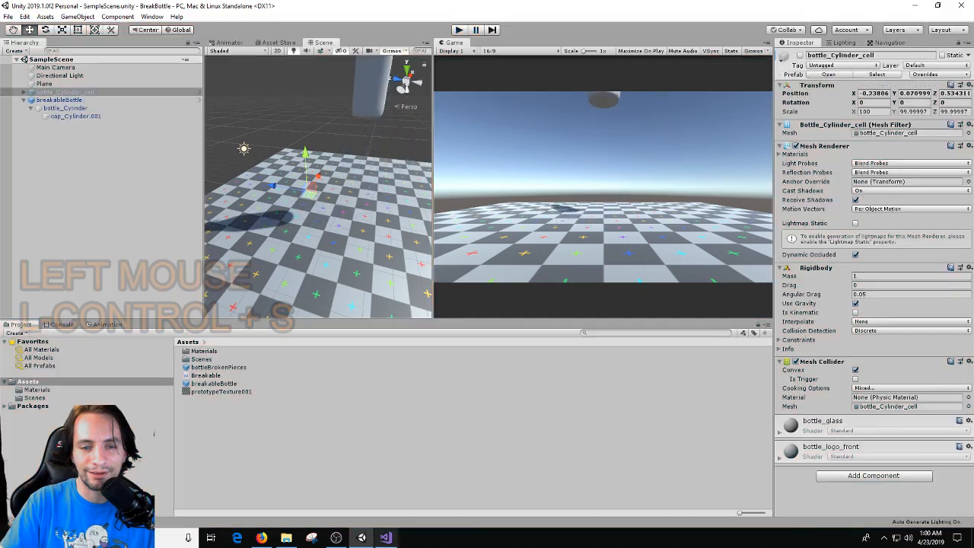
{"action": "left_click", "coordinate": [386, 539]}
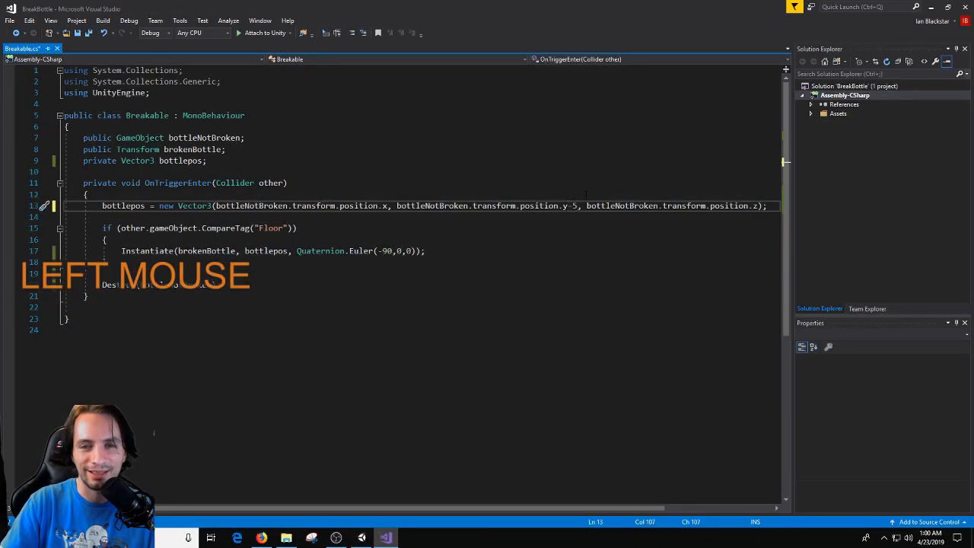
Set the offset on the Y component of bottlepos to -15 in the Breakable script and save it.
{"action": "key", "text": "Right"}
{"action": "type", "text": "1"}
{"action": "left_click", "coordinate": [457, 306]}
{"action": "key", "text": "ctrl+s"}
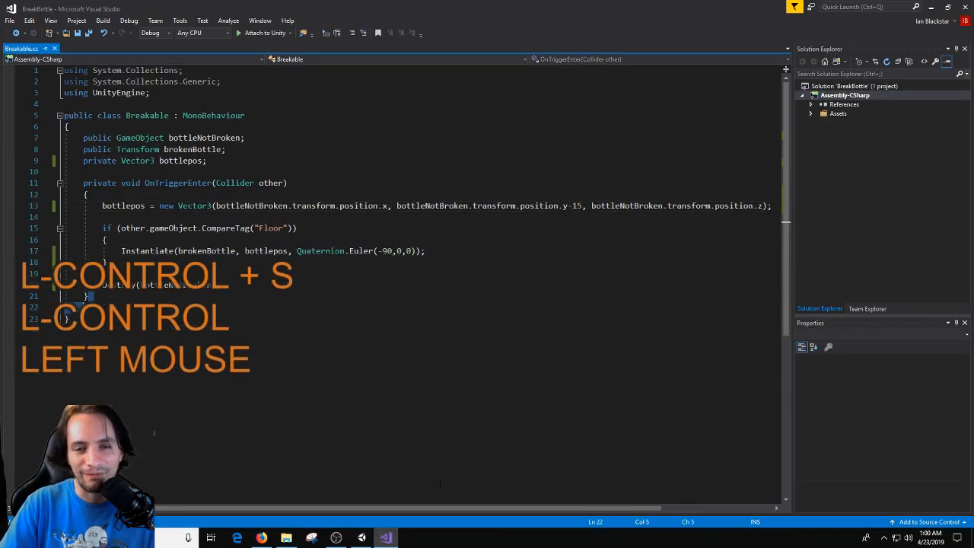
Switch to Unity, play the scene to test the -15 offset, look for the broken pieces around the floor, and stop playback.
{"action": "left_click", "coordinate": [362, 539]}
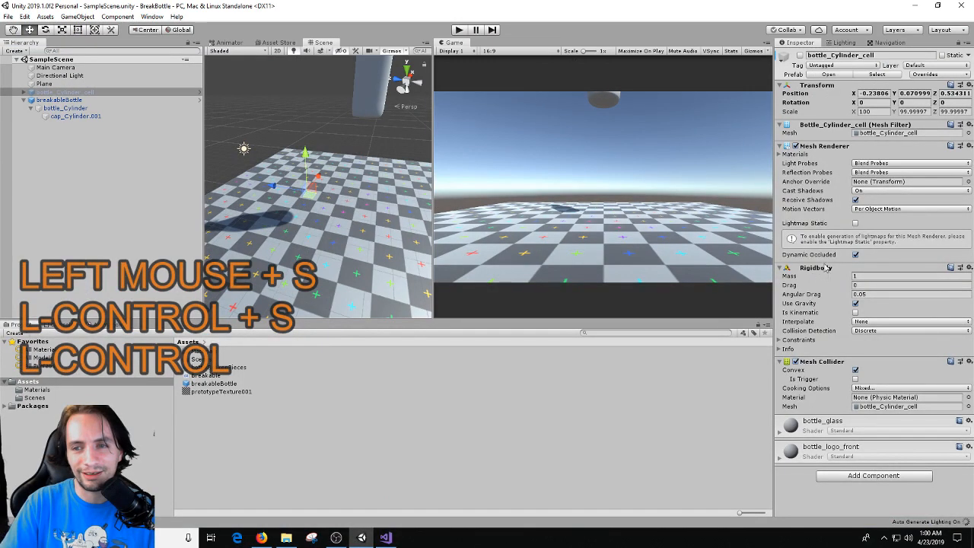
{"action": "left_click", "coordinate": [460, 29]}
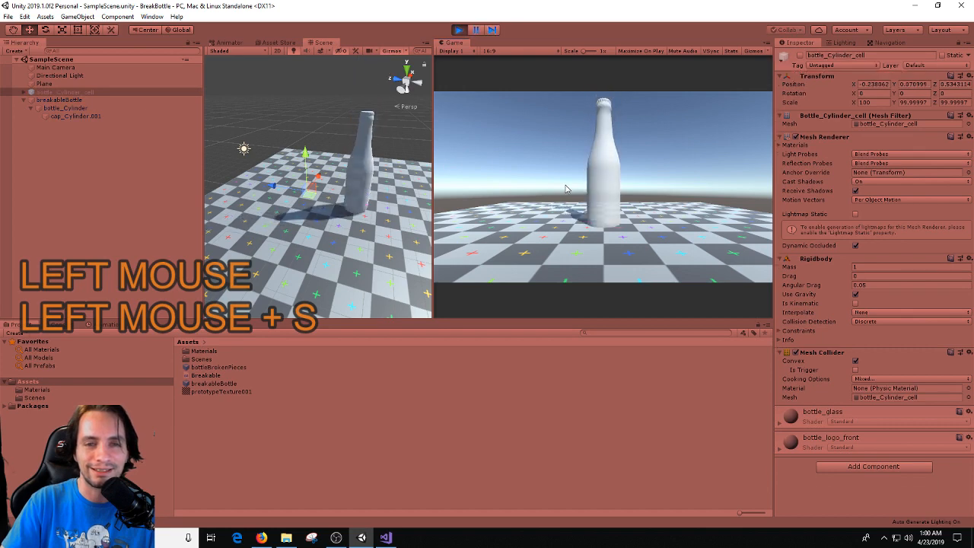
{"action": "scroll", "coordinate": [335, 290], "scroll_direction": "down", "scroll_amount": 2}
{"action": "right_click_drag", "start_coordinate": [335, 289], "coordinate": [382, 438]}
{"action": "key", "text": "w"}
{"action": "key", "text": "a"}
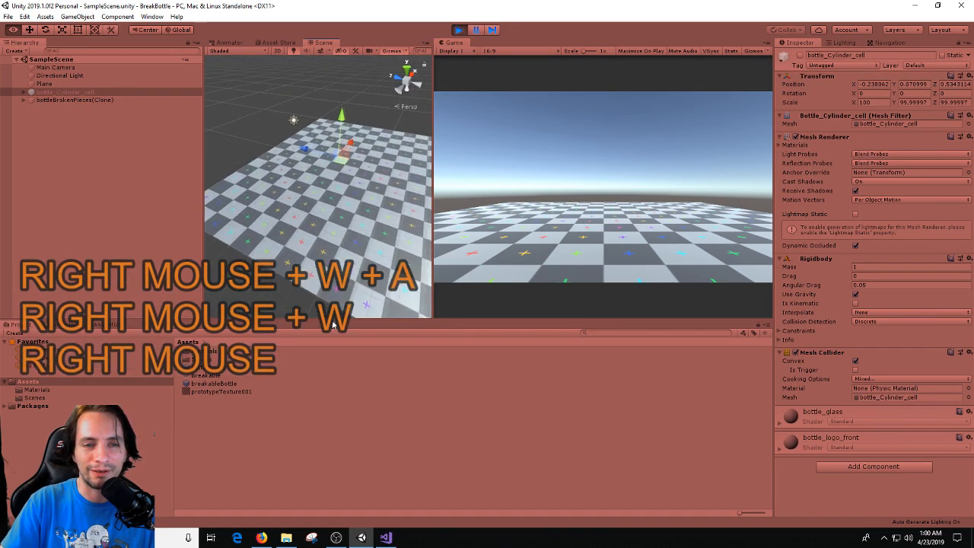
{"action": "key", "text": "s"}
{"action": "key", "text": "a"}
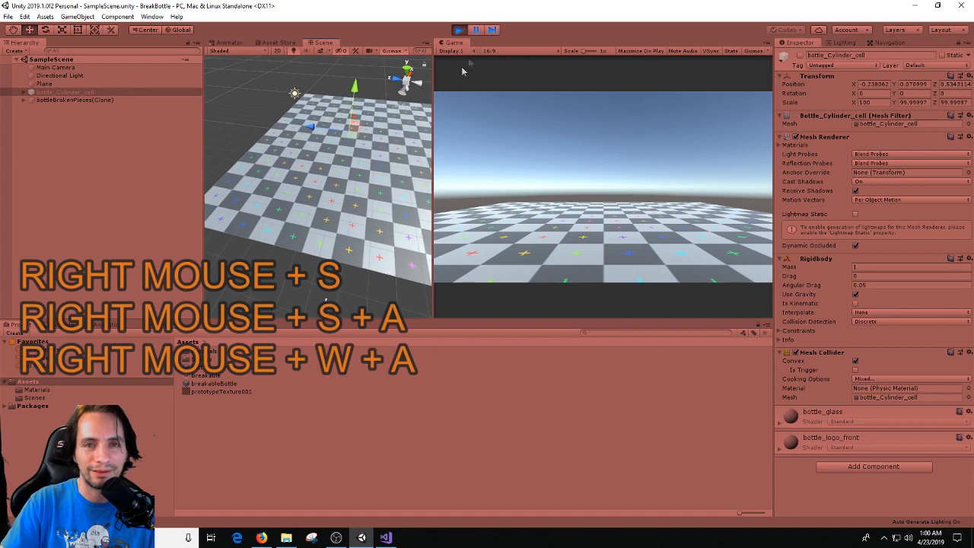
{"action": "left_click", "coordinate": [466, 30]}
{"action": "left_click", "coordinate": [467, 30]}
Switch to Visual Studio, set the Y offset of bottlepos to -7, and save the script.
{"action": "left_click", "coordinate": [386, 537]}
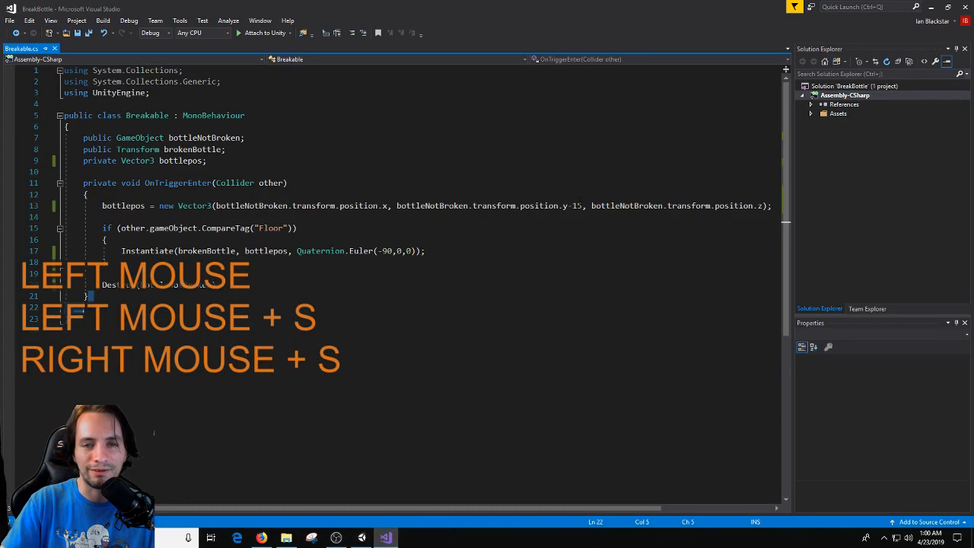
{"action": "double_click", "coordinate": [577, 206]}
{"action": "type", "text": "7"}
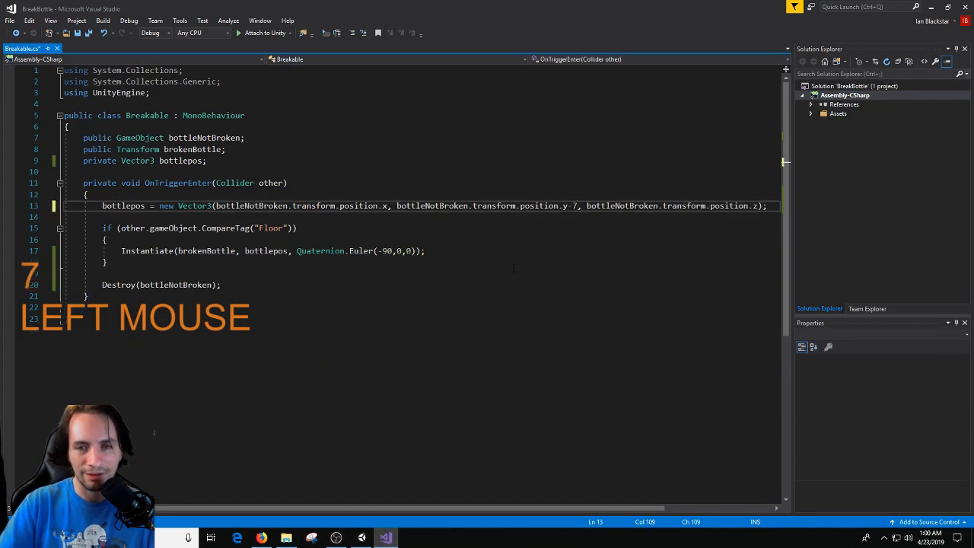
{"action": "left_click", "coordinate": [103, 274]}
{"action": "key", "text": "ctrl+s"}
Switch to Unity, play the scene to examine the bottle breaking with the -7 offset, and stop playback.
{"action": "left_click", "coordinate": [362, 537]}
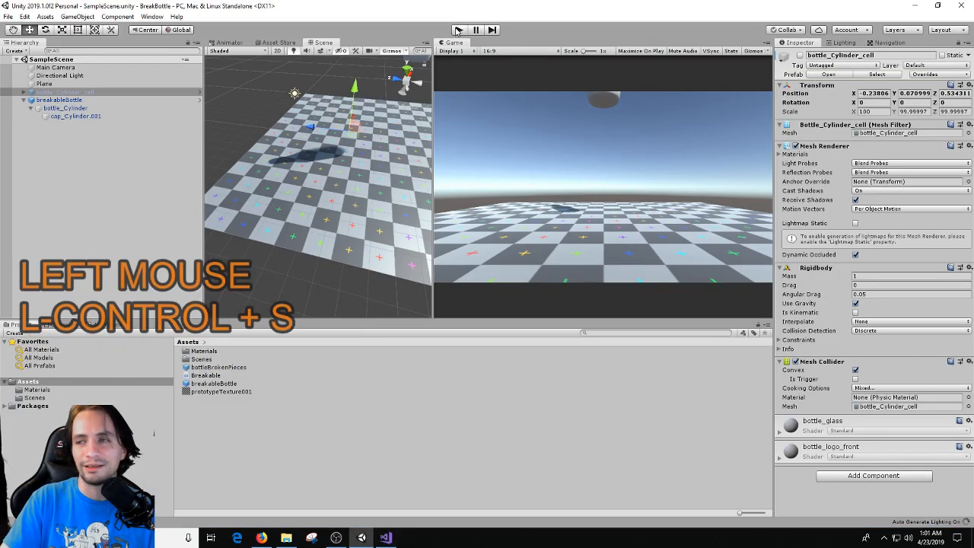
{"action": "left_click", "coordinate": [457, 31]}
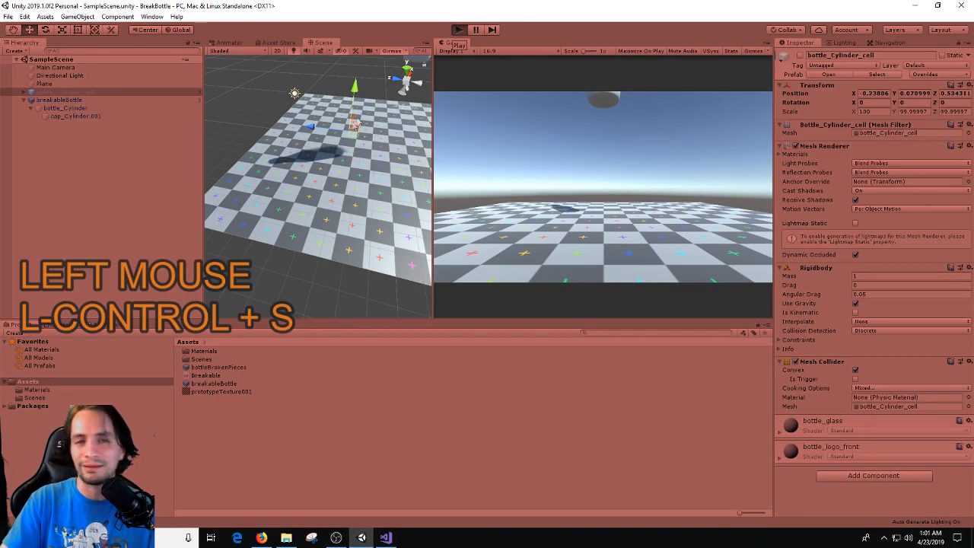
{"action": "right_click", "coordinate": [329, 137]}
{"action": "left_click", "coordinate": [329, 138]}
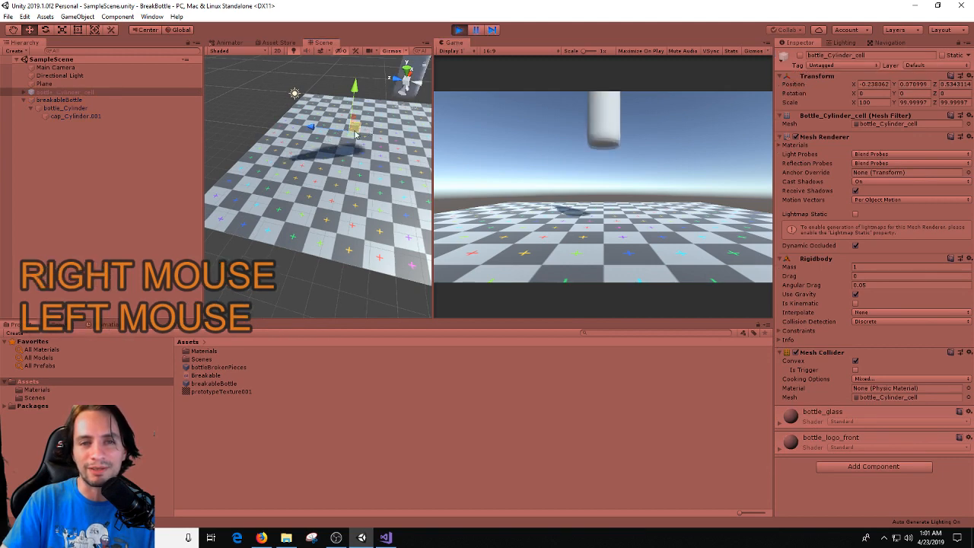
{"action": "right_click_drag", "start_coordinate": [355, 135], "coordinate": [396, 42]}
{"action": "key", "text": "w"}
{"action": "key", "text": "d"}
{"action": "left_click", "coordinate": [458, 29]}
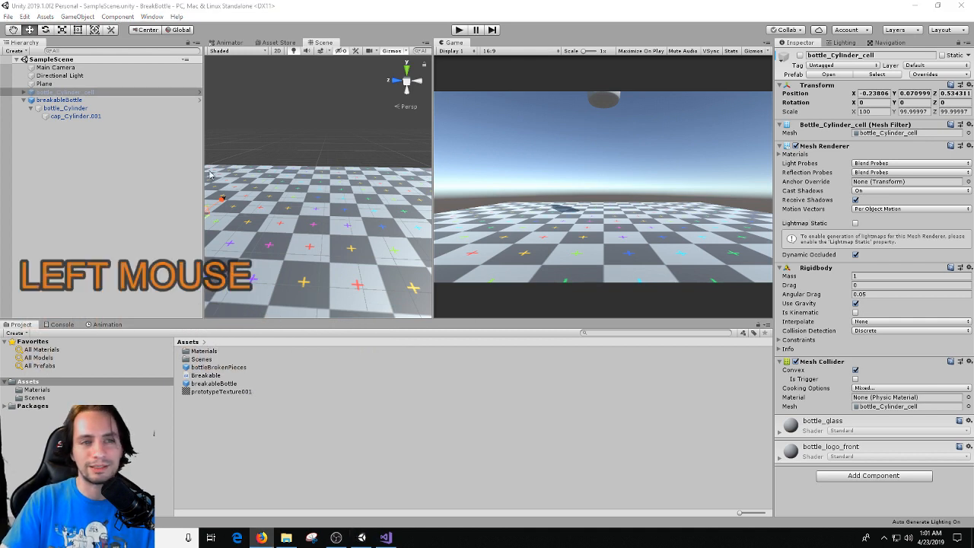
Add an Audio Source component to the bottleBrokenPieces prefab.
{"action": "left_click", "coordinate": [130, 100]}
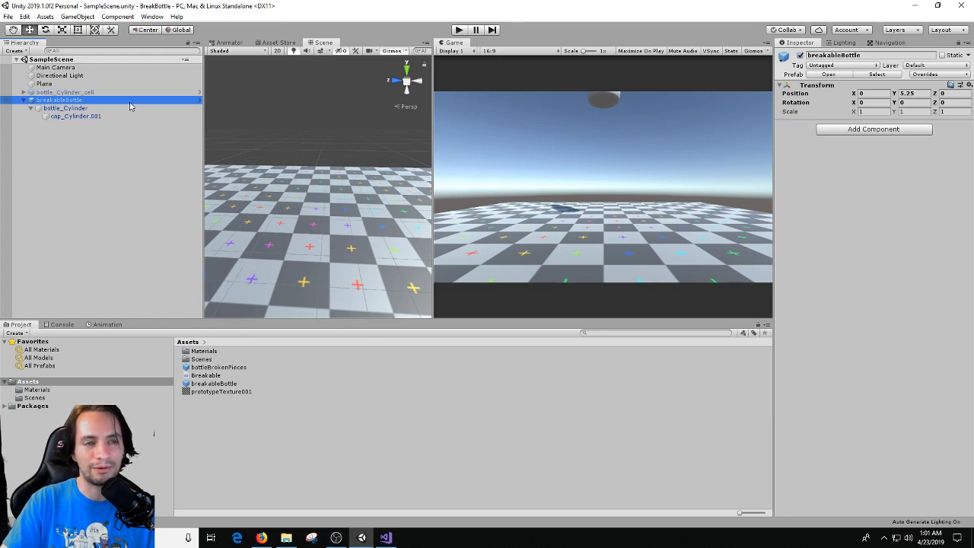
{"action": "left_click", "coordinate": [215, 368]}
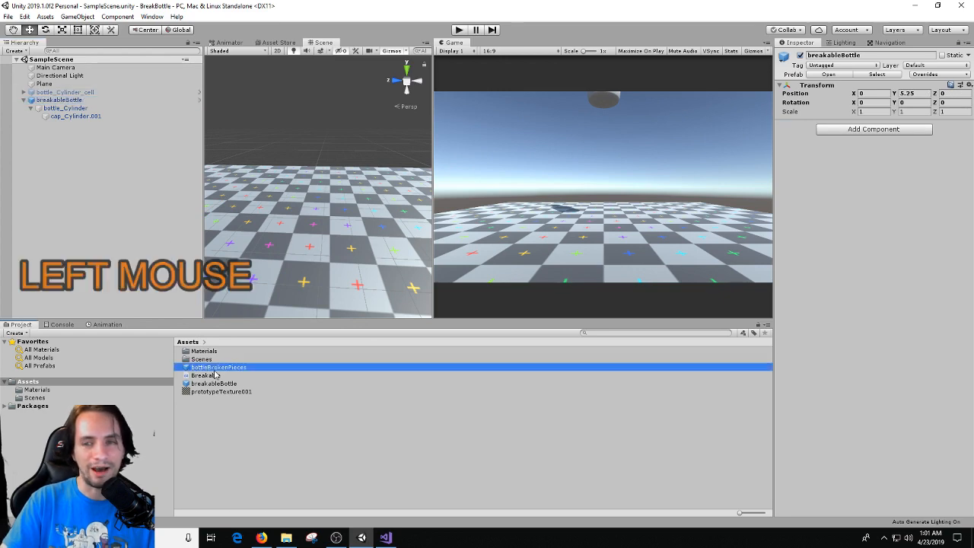
{"action": "scroll", "coordinate": [789, 281], "scroll_direction": "down", "scroll_amount": 5}
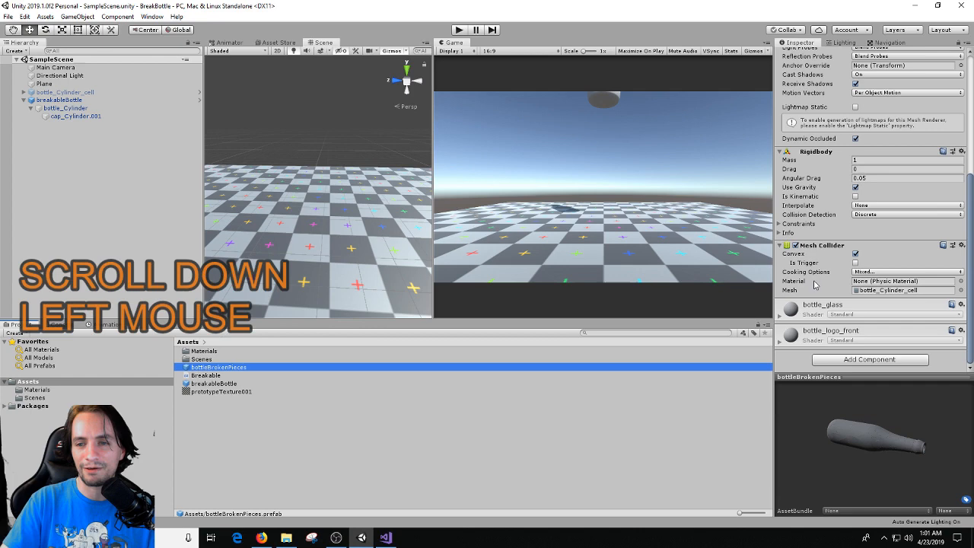
{"action": "left_click", "coordinate": [869, 360]}
{"action": "type", "text": "audio"}
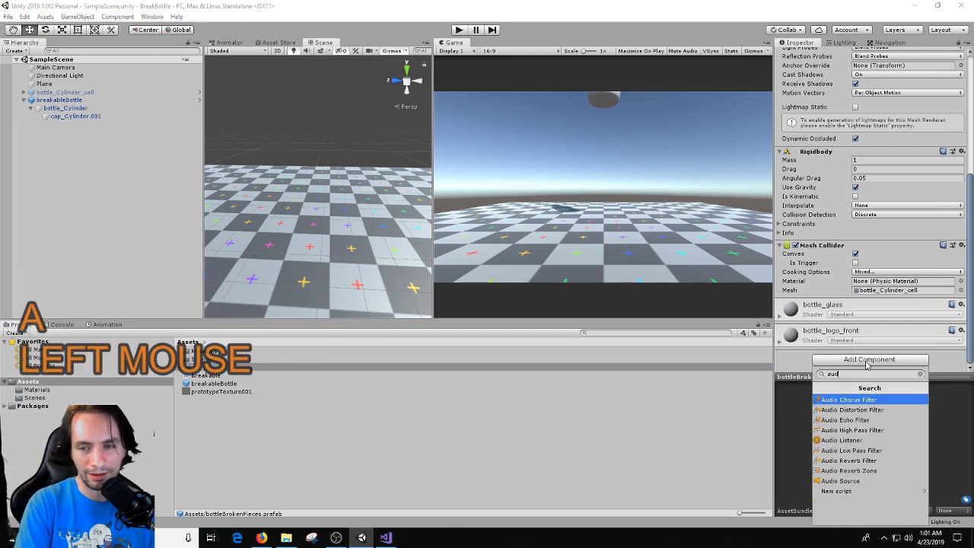
{"action": "left_click", "coordinate": [830, 482]}
{"action": "scroll", "coordinate": [850, 304], "scroll_direction": "down", "scroll_amount": 5}
{"action": "scroll", "coordinate": [850, 303], "scroll_direction": "up", "scroll_amount": 4}
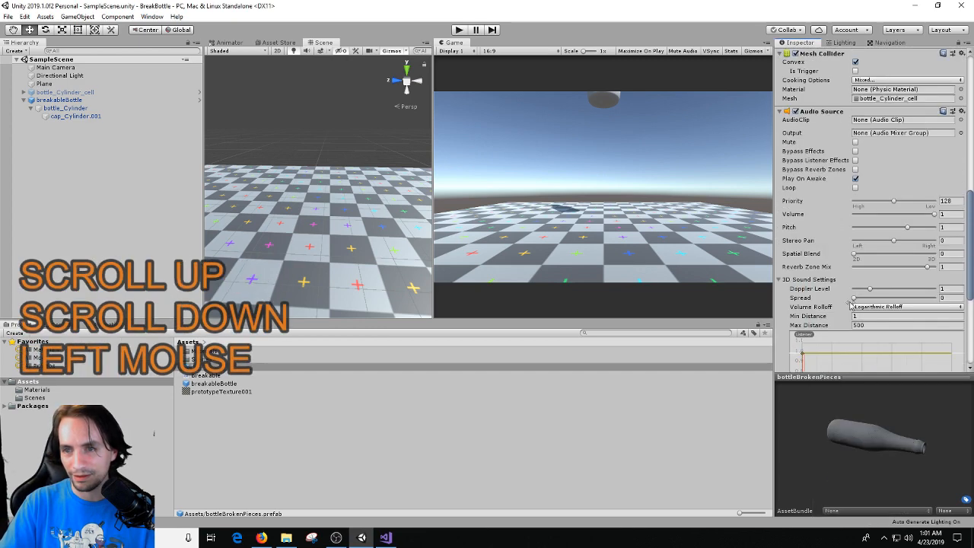
Keep Play On Awake enabled, import the Light Bulb Breaking sound into Assets, and assign it as the prefab's AudioClip.
{"action": "left_click", "coordinate": [856, 179]}
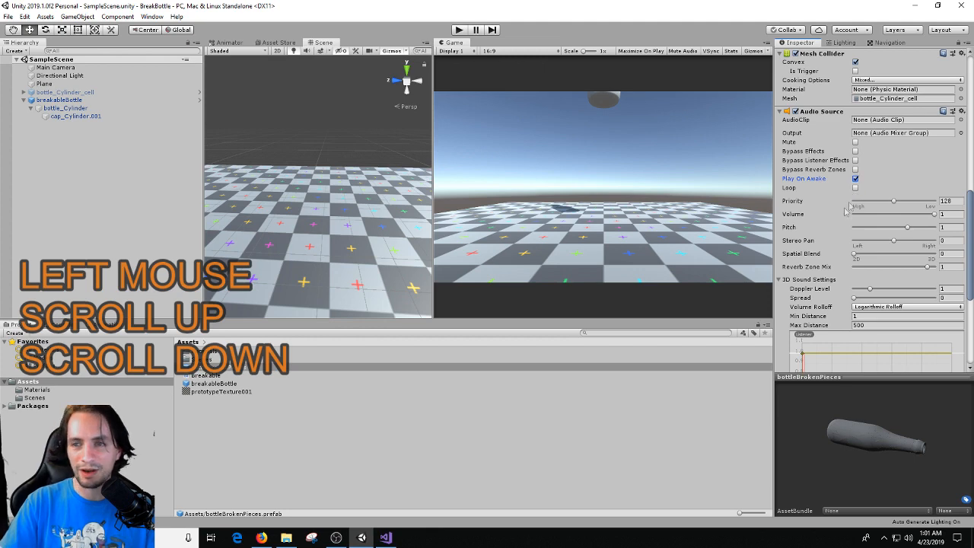
{"action": "scroll", "coordinate": [846, 204], "scroll_direction": "up", "scroll_amount": 8}
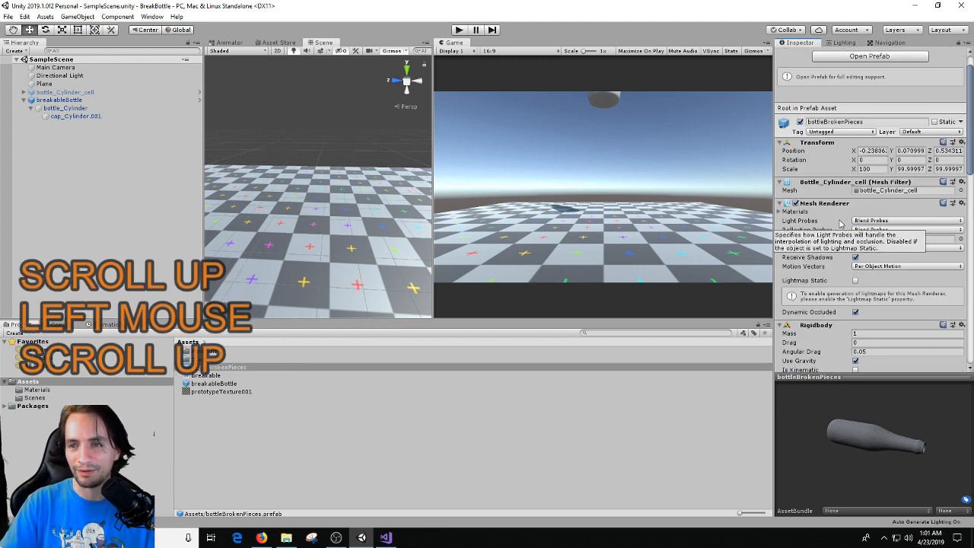
{"action": "scroll", "coordinate": [840, 222], "scroll_direction": "down", "scroll_amount": 8}
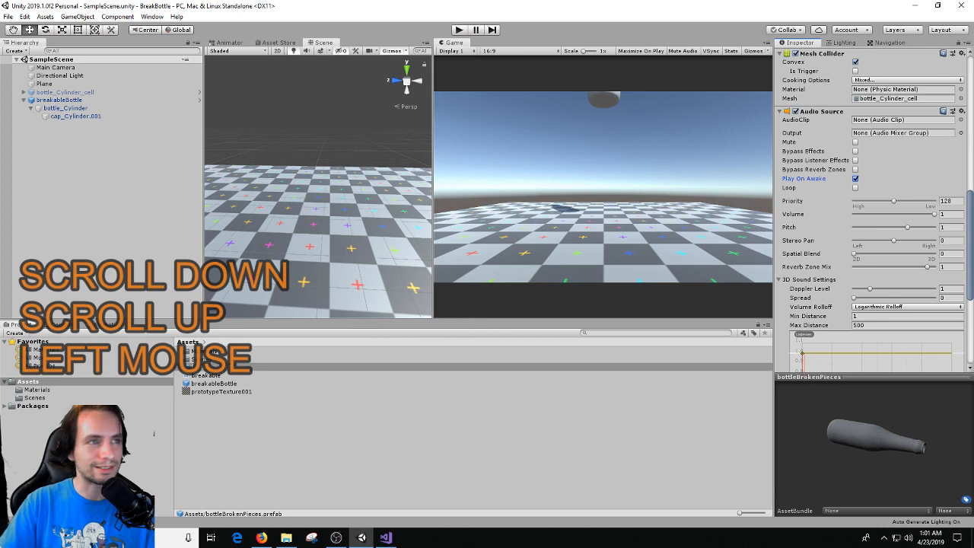
{"action": "left_click", "coordinate": [262, 538]}
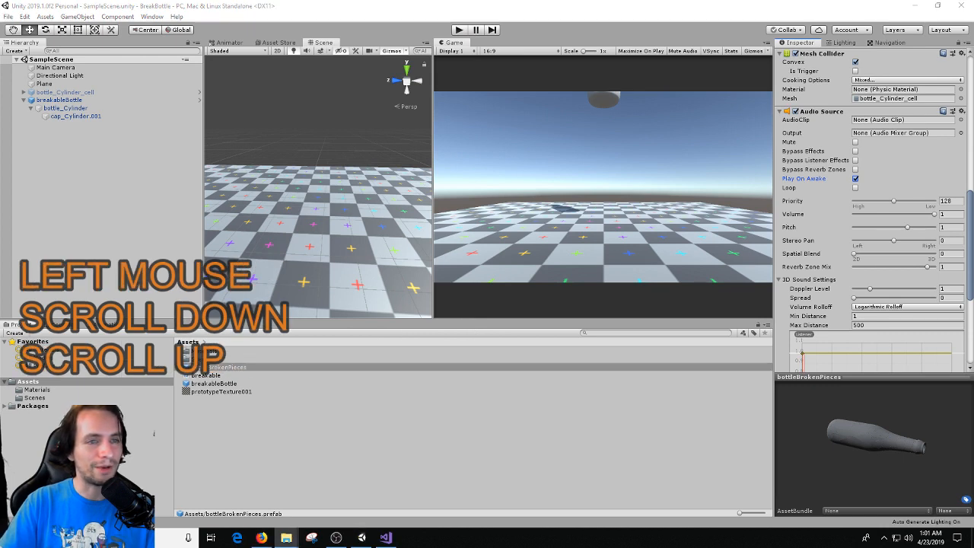
{"action": "left_click", "coordinate": [254, 494]}
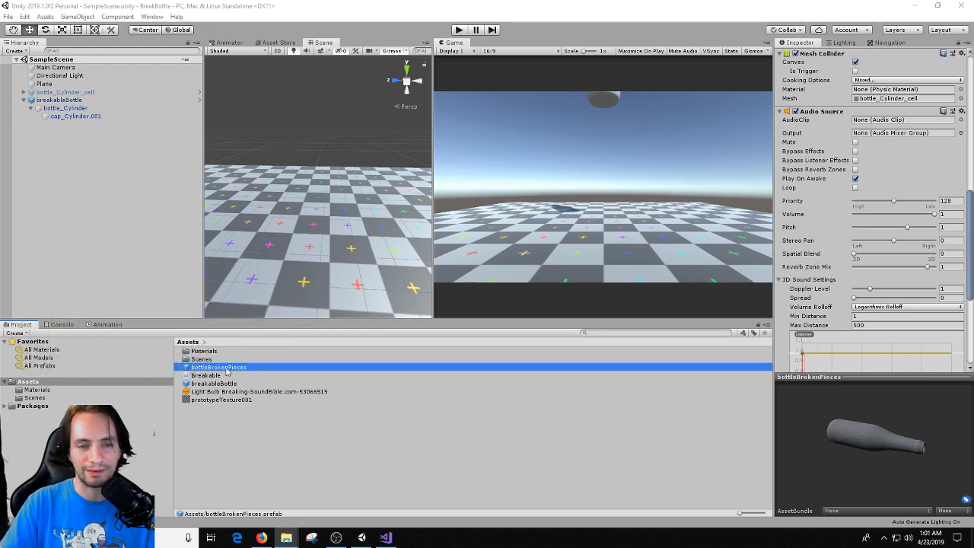
{"action": "left_click_drag", "start_coordinate": [232, 392], "coordinate": [877, 127]}
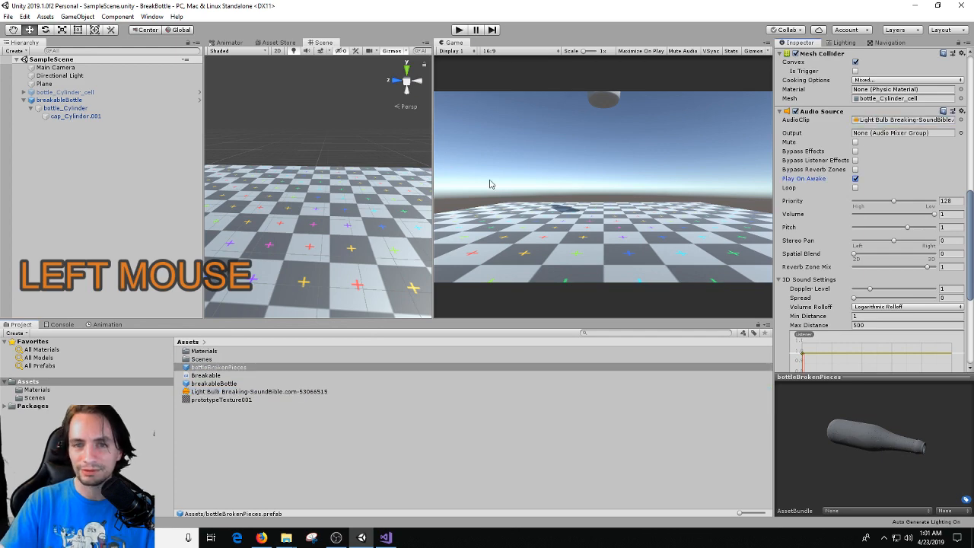
Save the scene, play it to test the light bulb breaking sound, and stop playback.
{"action": "key", "text": "ctrl+s"}
{"action": "left_click", "coordinate": [459, 29]}
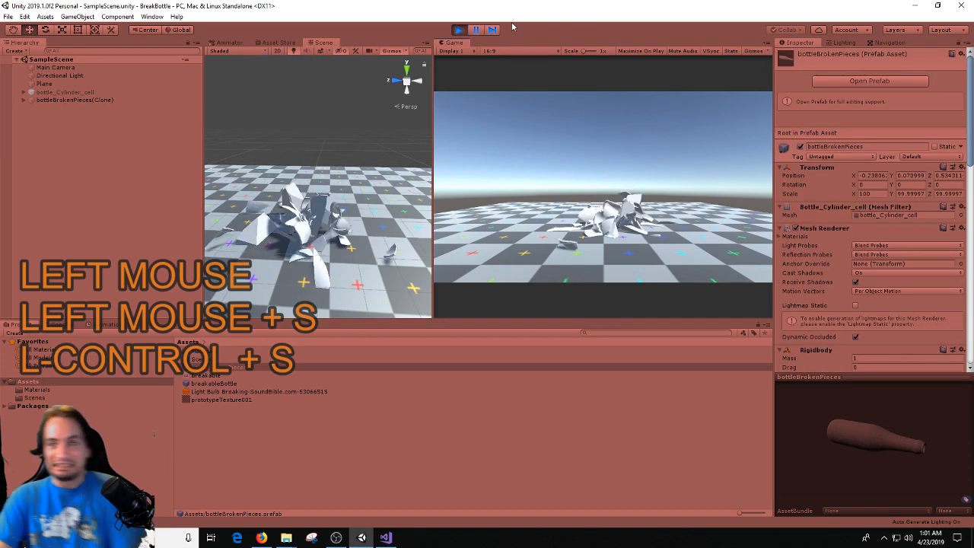
{"action": "left_click", "coordinate": [459, 29]}
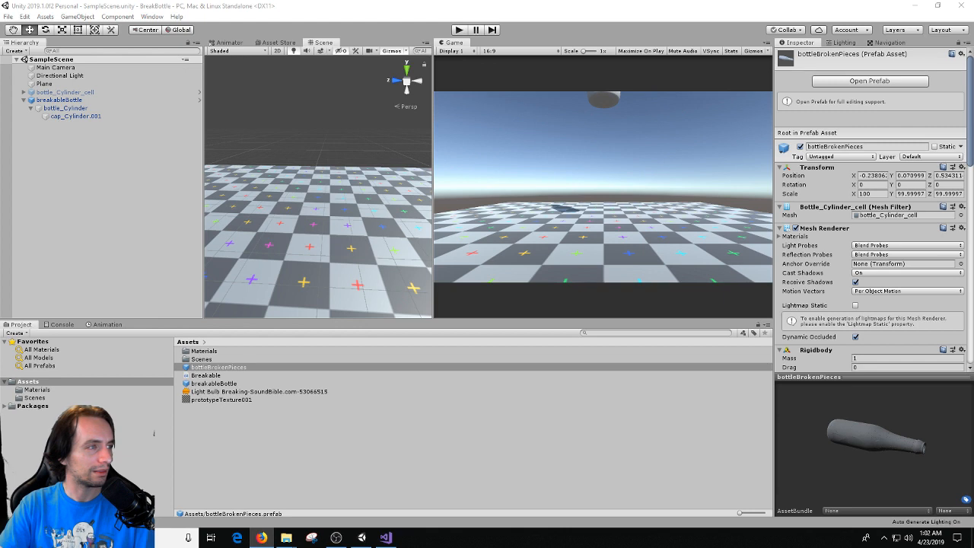
Import the Glass_Break sound file into Assets and assign it as the AudioClip of the bottleBrokenPieces Audio Source.
{"action": "left_click", "coordinate": [154, 434]}
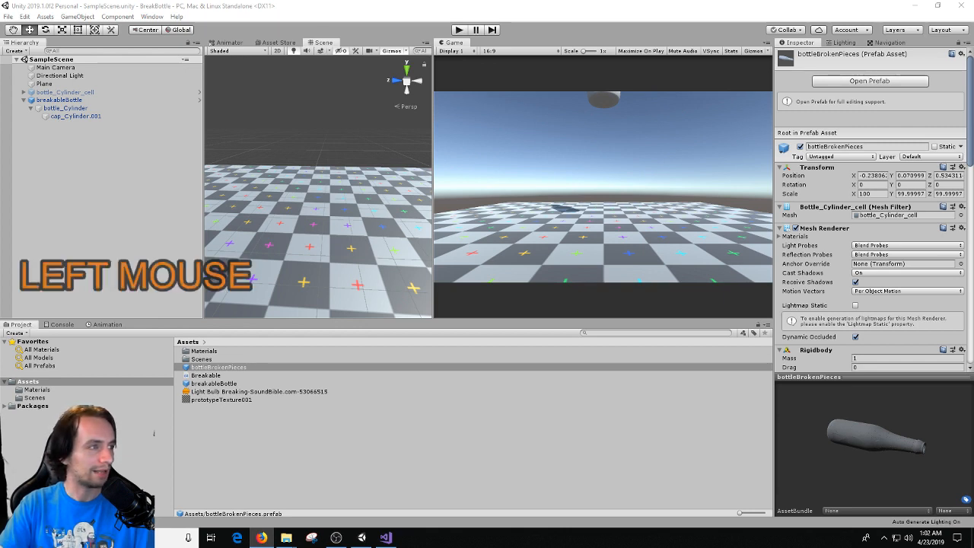
{"action": "left_click", "coordinate": [154, 433]}
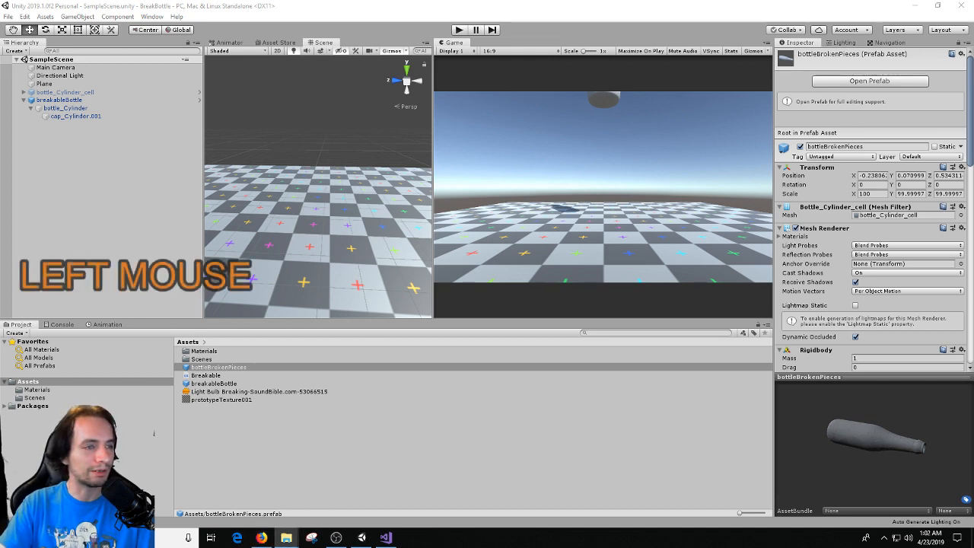
{"action": "left_click_drag", "start_coordinate": [2, 393], "coordinate": [236, 444]}
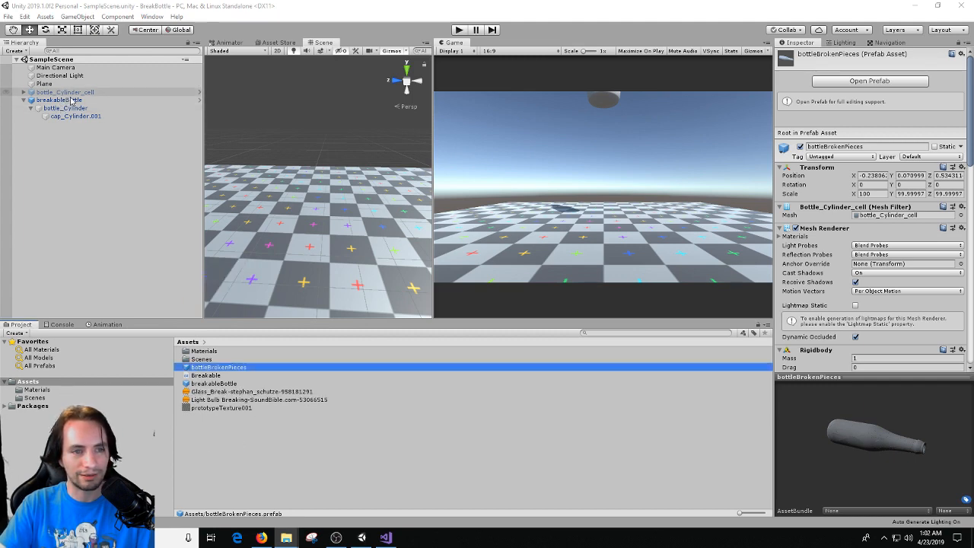
{"action": "scroll", "coordinate": [860, 295], "scroll_direction": "down", "scroll_amount": 10}
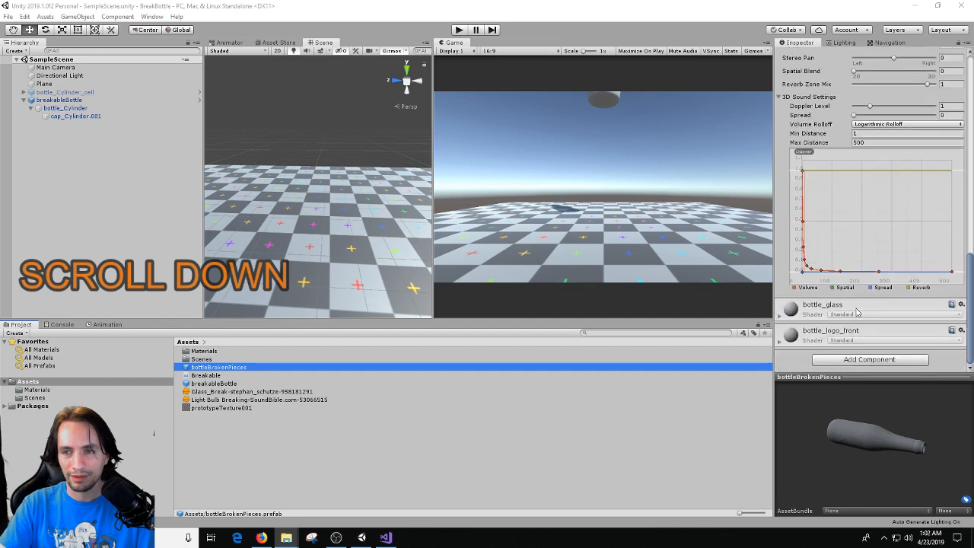
{"action": "scroll", "coordinate": [857, 311], "scroll_direction": "up", "scroll_amount": 5}
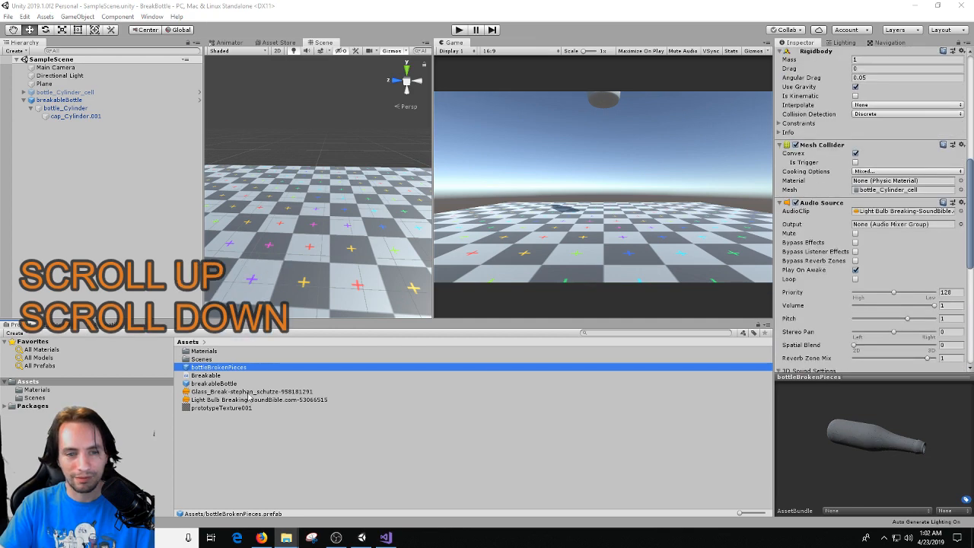
{"action": "left_click_drag", "start_coordinate": [251, 391], "coordinate": [868, 214]}
Save the scene, play it to test the glass break sound, and stop playback.
{"action": "key", "text": "ctrl+s"}
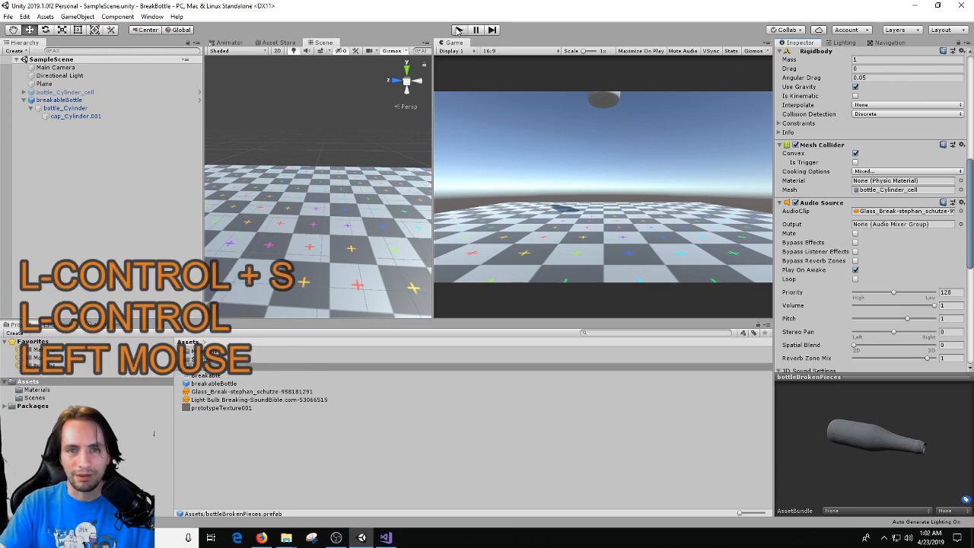
{"action": "left_click", "coordinate": [460, 30]}
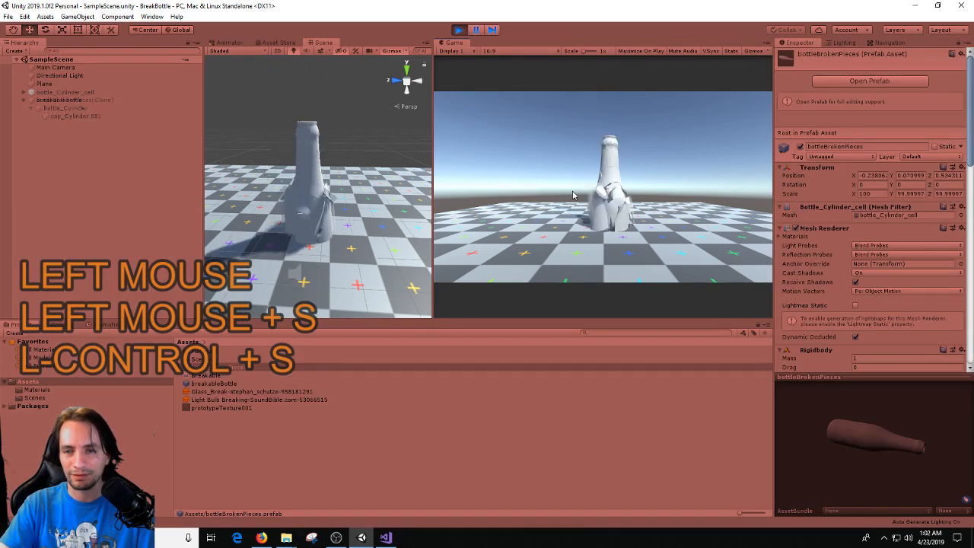
{"action": "left_click", "coordinate": [460, 31]}
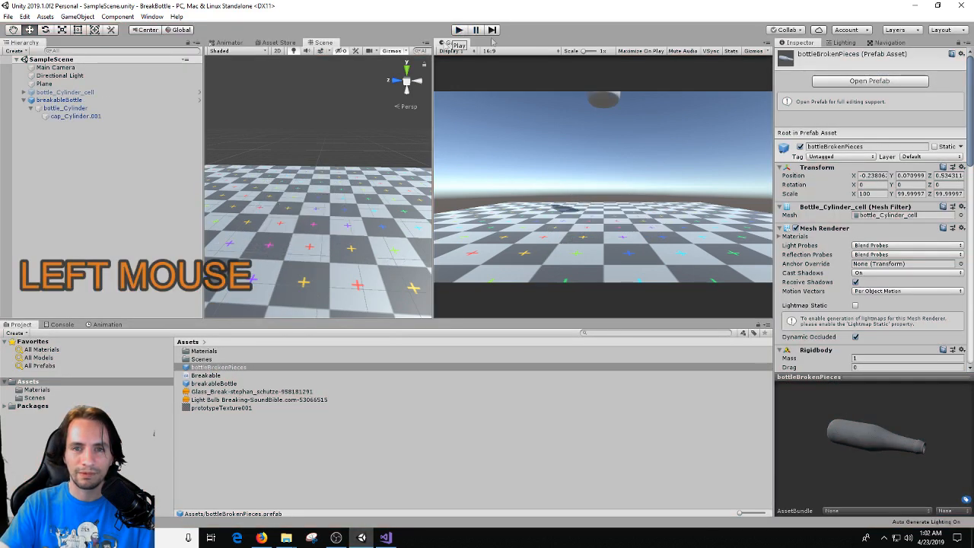
Maximize the Game view and play the scene to watch the bottle break at full size.
{"action": "right_click", "coordinate": [452, 45]}
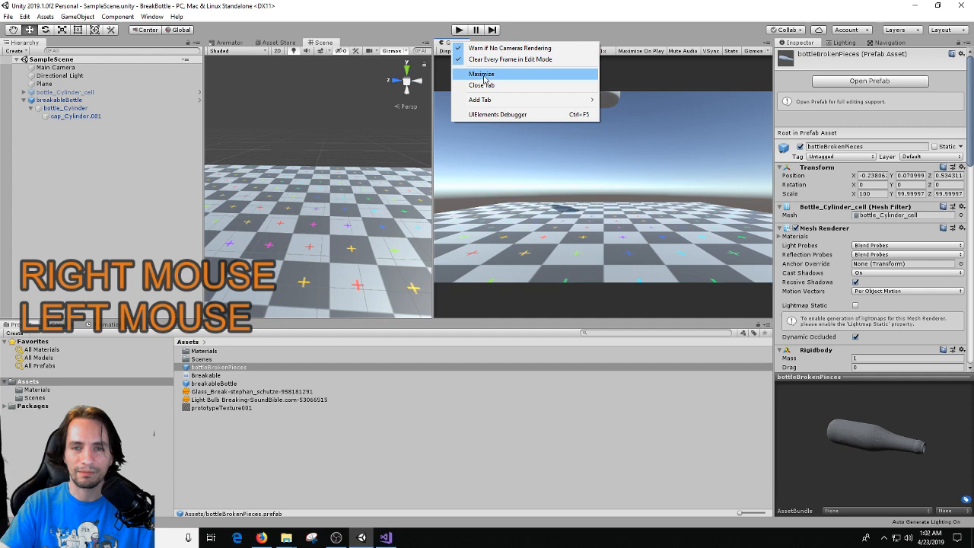
{"action": "left_click", "coordinate": [482, 75]}
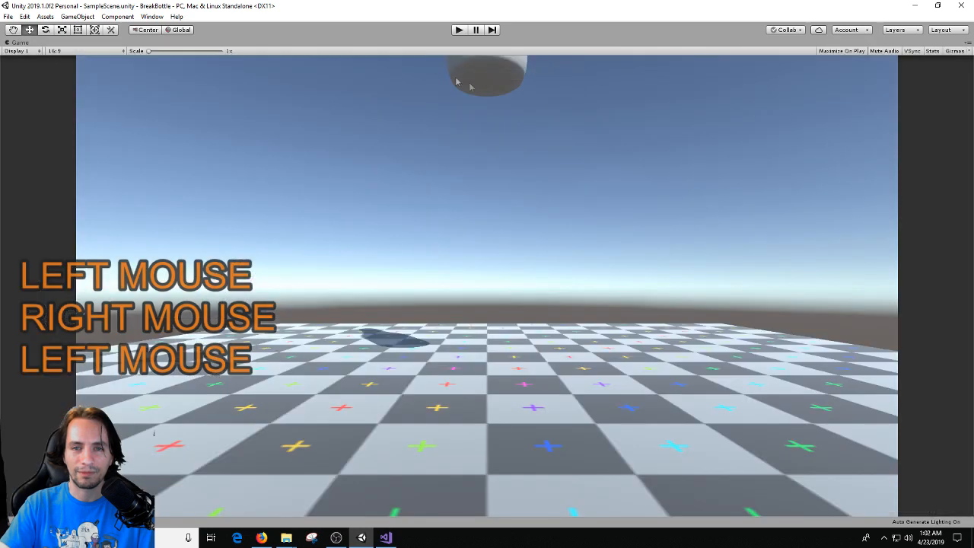
{"action": "left_click", "coordinate": [459, 30]}
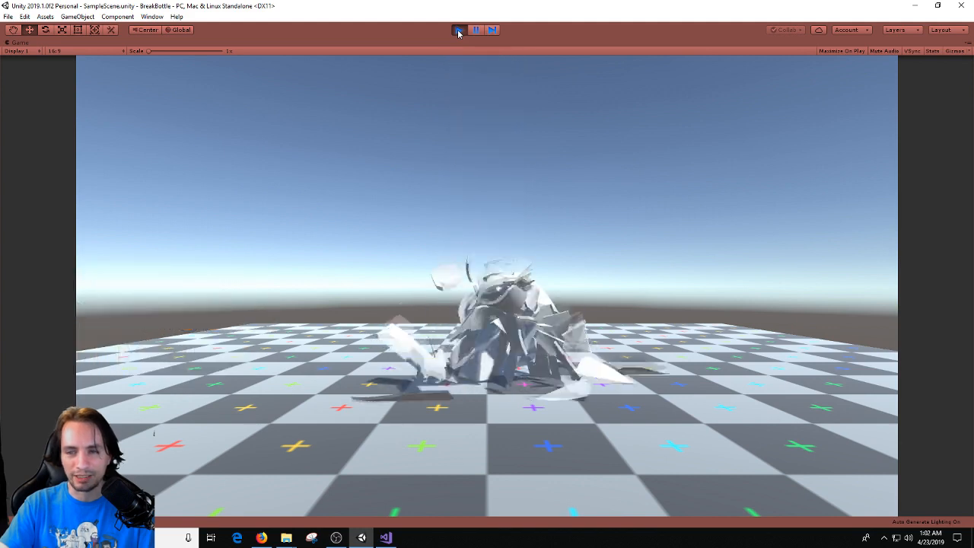
Stop playback and restore the maximized Game view to its normal size in the layout.
{"action": "left_click", "coordinate": [459, 31]}
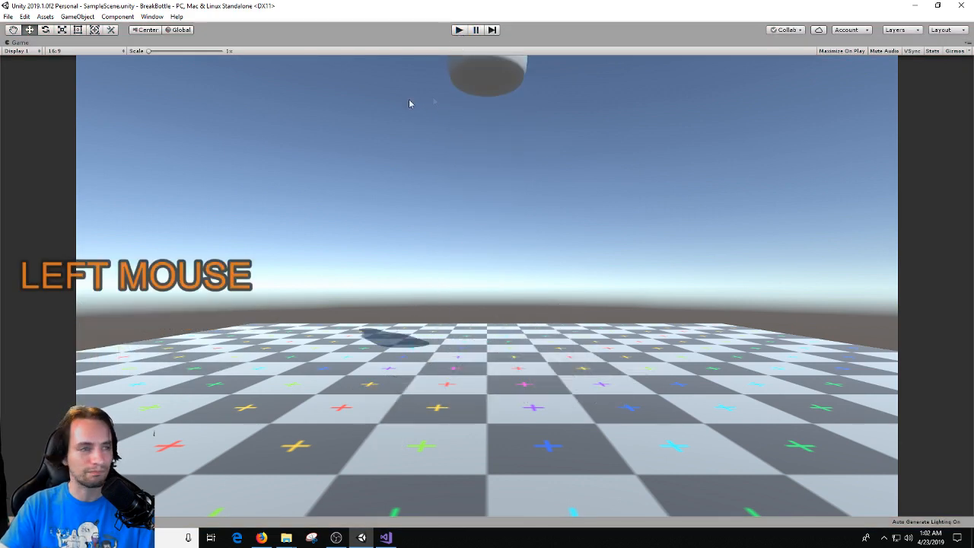
{"action": "right_click", "coordinate": [28, 44]}
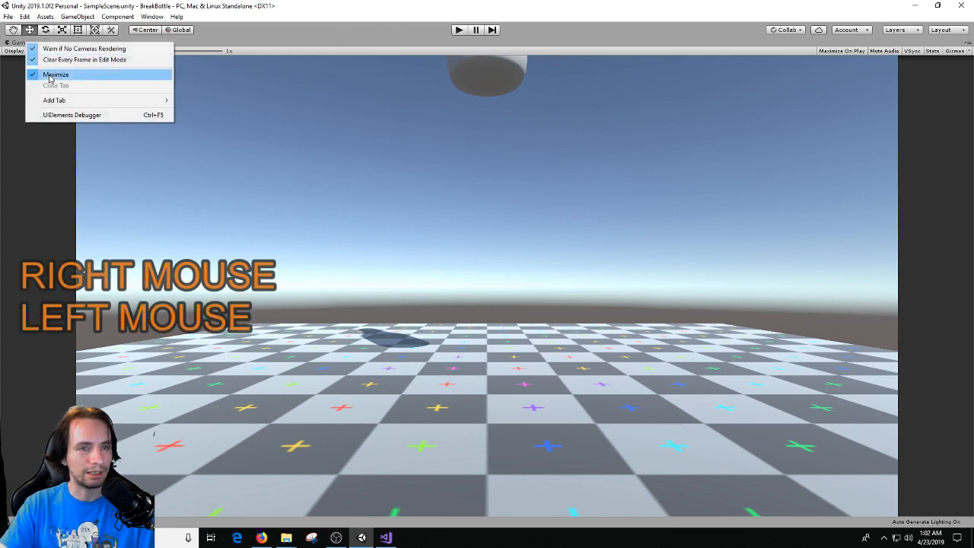
{"action": "left_click", "coordinate": [48, 65]}
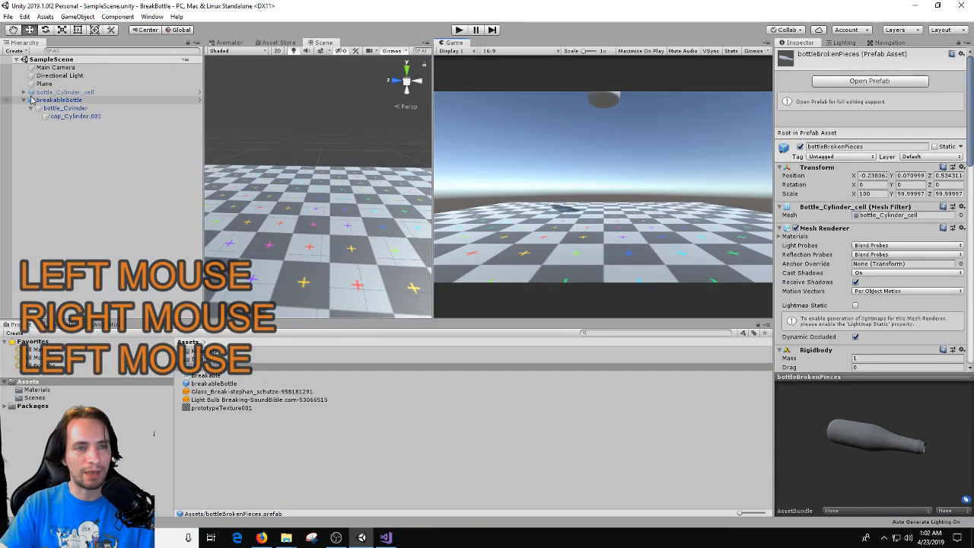
Open the bottleBrokenPieces prefab for editing and select all of its child pieces.
{"action": "left_click", "coordinate": [846, 80]}
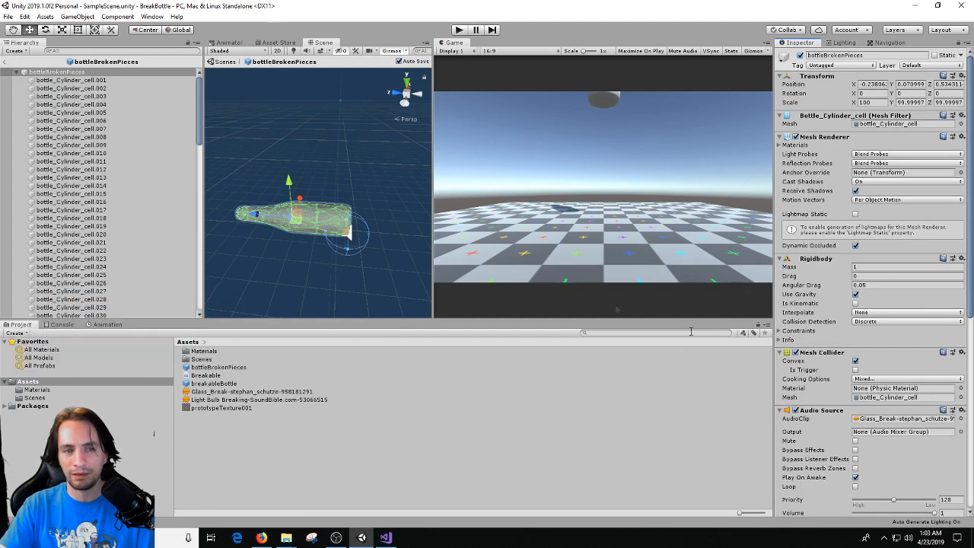
{"action": "left_click", "coordinate": [107, 73]}
{"action": "right_click", "coordinate": [102, 78]}
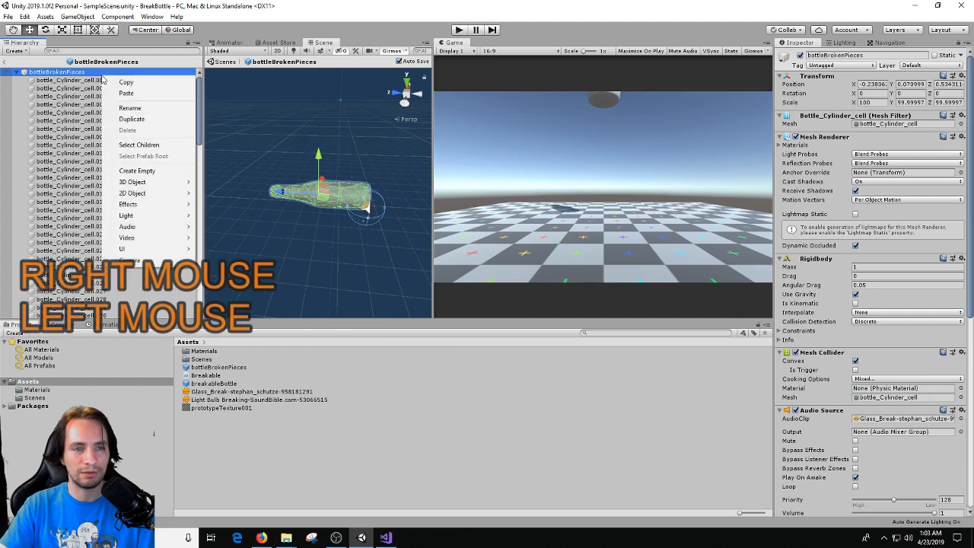
{"action": "left_click", "coordinate": [139, 145]}
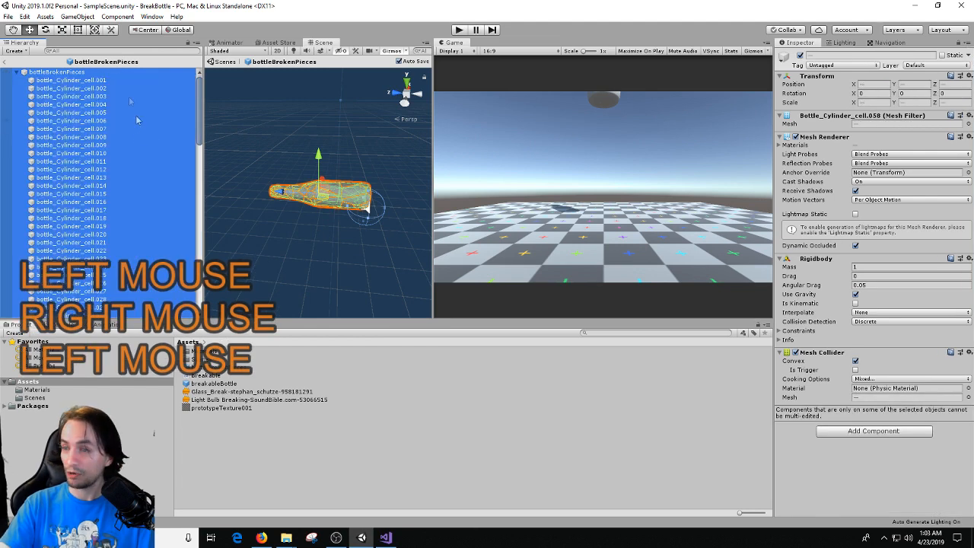
Create a C# script named ExplodePieces in the Assets folder and open it in Visual Studio.
{"action": "right_click", "coordinate": [318, 439]}
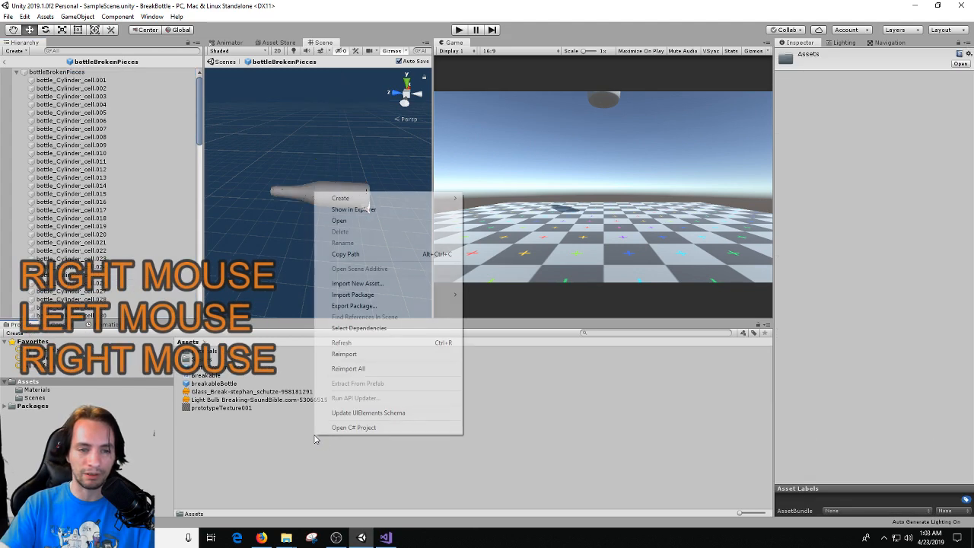
{"action": "left_click", "coordinate": [403, 198]}
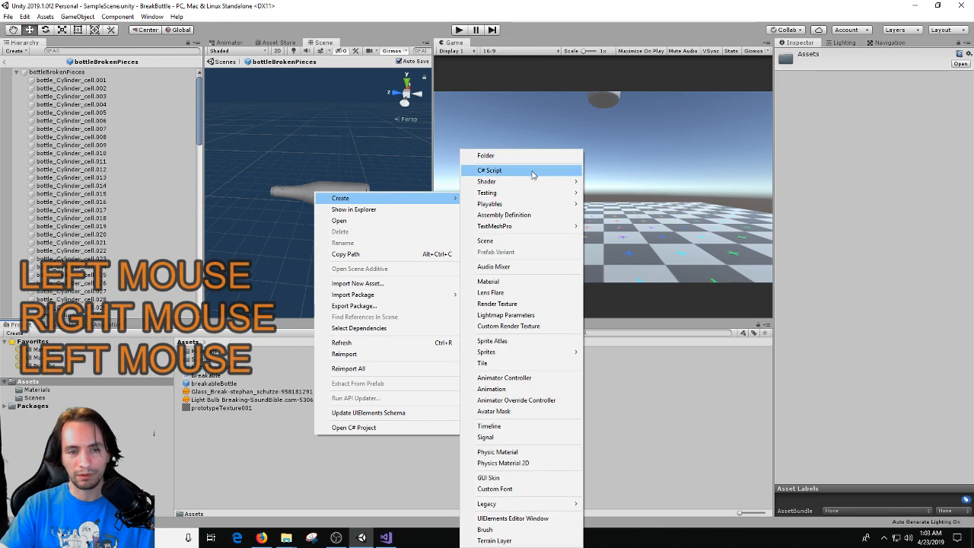
{"action": "left_click", "coordinate": [533, 175]}
{"action": "type", "text": "Exp"}
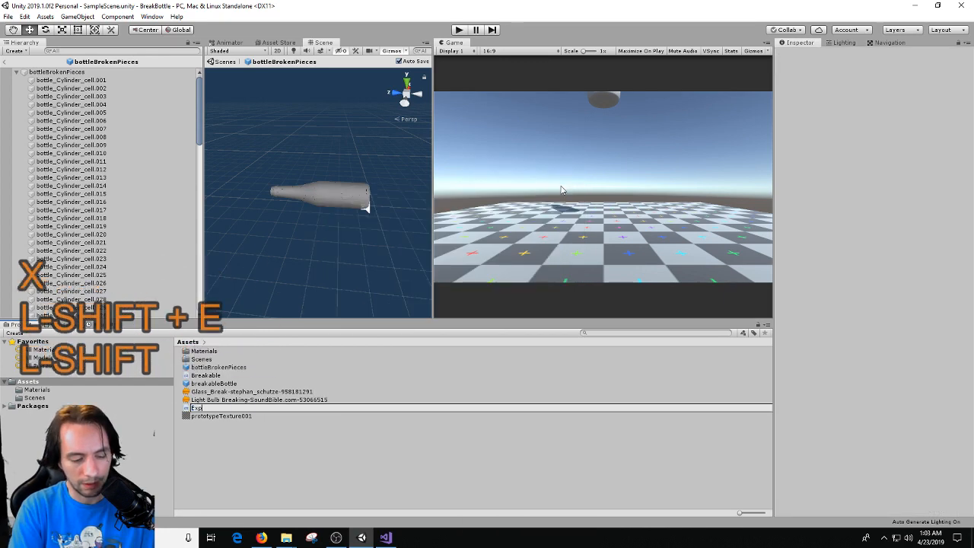
{"action": "type", "text": "lodePieces"}
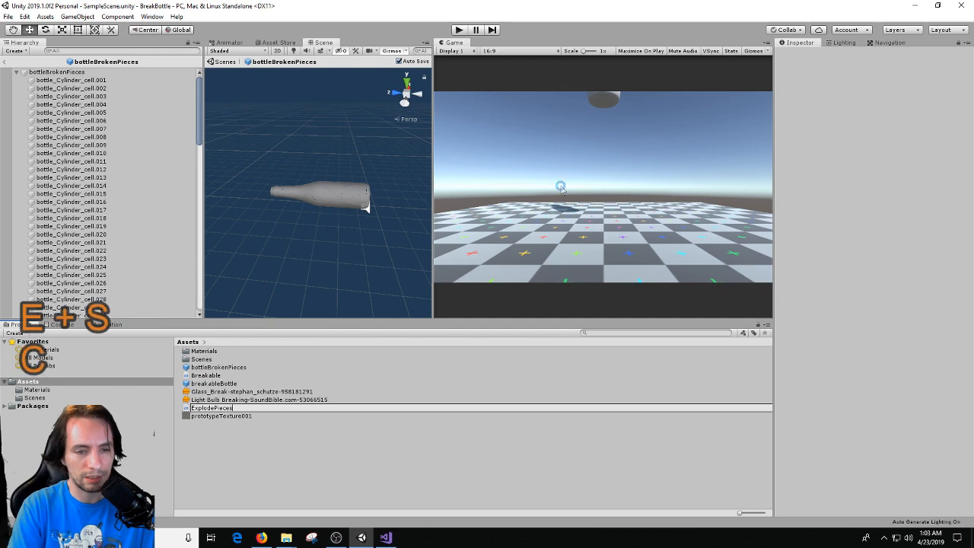
{"action": "key", "text": "Return"}
{"action": "left_click", "coordinate": [217, 394]}
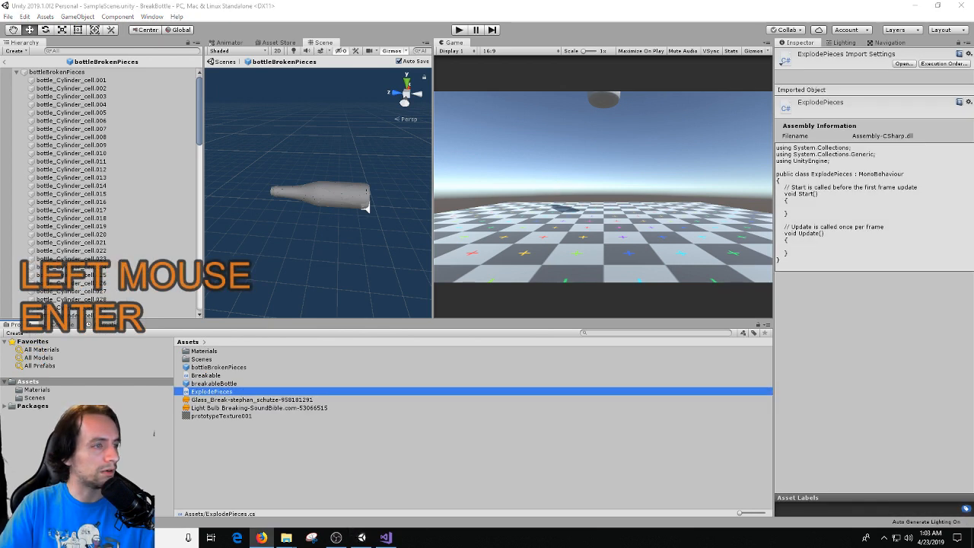
{"action": "double_click", "coordinate": [221, 392]}
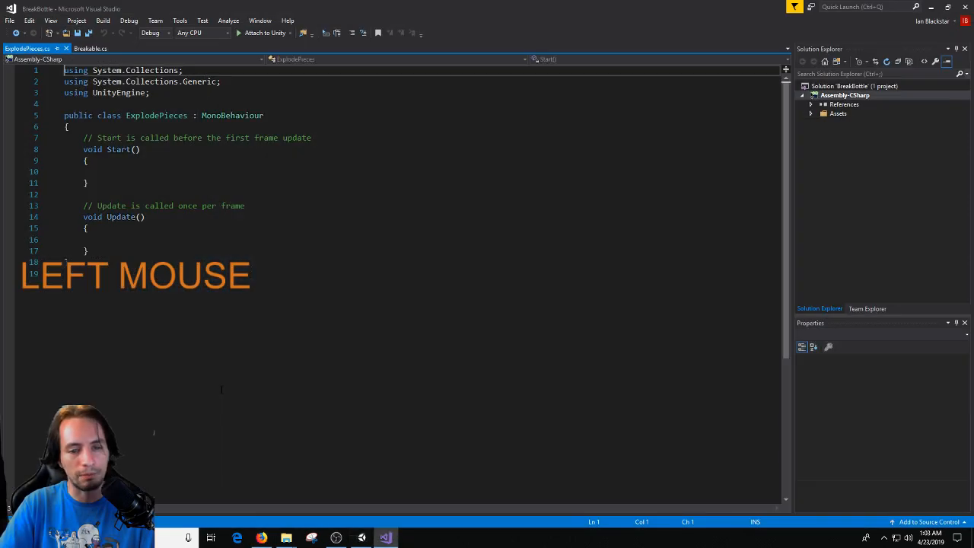
Replace the template methods in the ExplodePieces class with a single empty private void Start() method, without a stray parenthesis.
{"action": "left_click_drag", "start_coordinate": [90, 252], "coordinate": [64, 137]}
{"action": "key", "text": "BackSpace"}
{"action": "key", "text": "Return"}
{"action": "key", "text": "Up"}
{"action": "key", "text": "Return"}
{"action": "type", "text": "void Stat"}
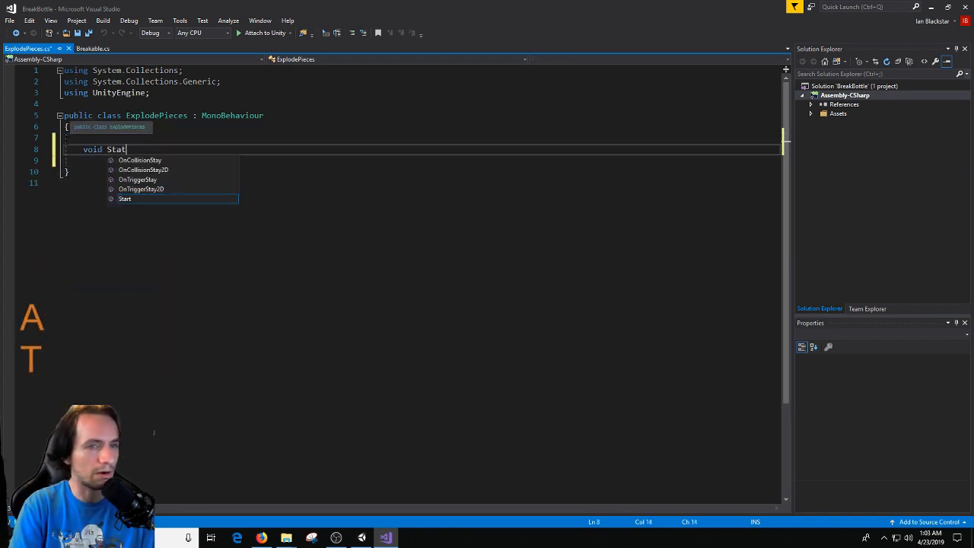
{"action": "key", "text": "BackSpace"}
{"action": "type", "text": "rt"}
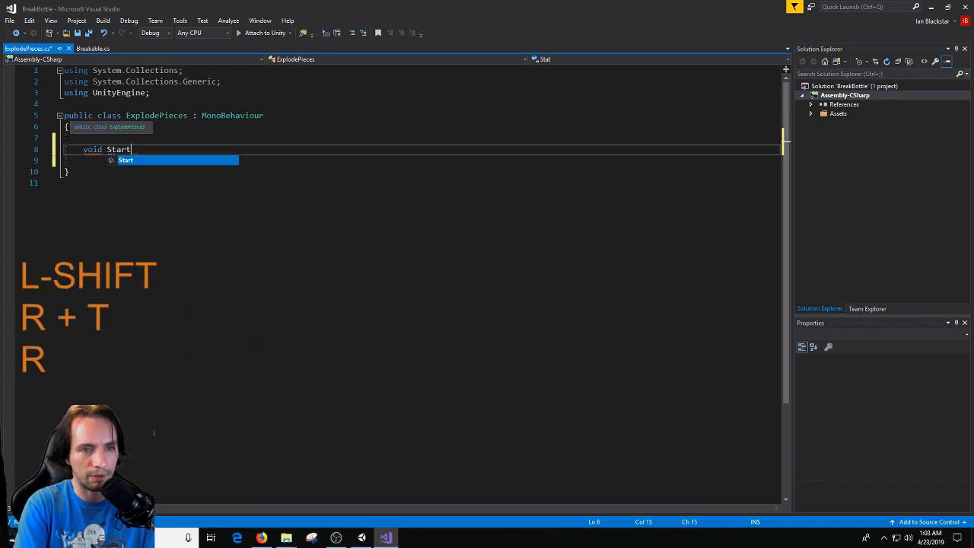
{"action": "type", "text": "()"}
{"action": "key", "text": "ctrl+s"}
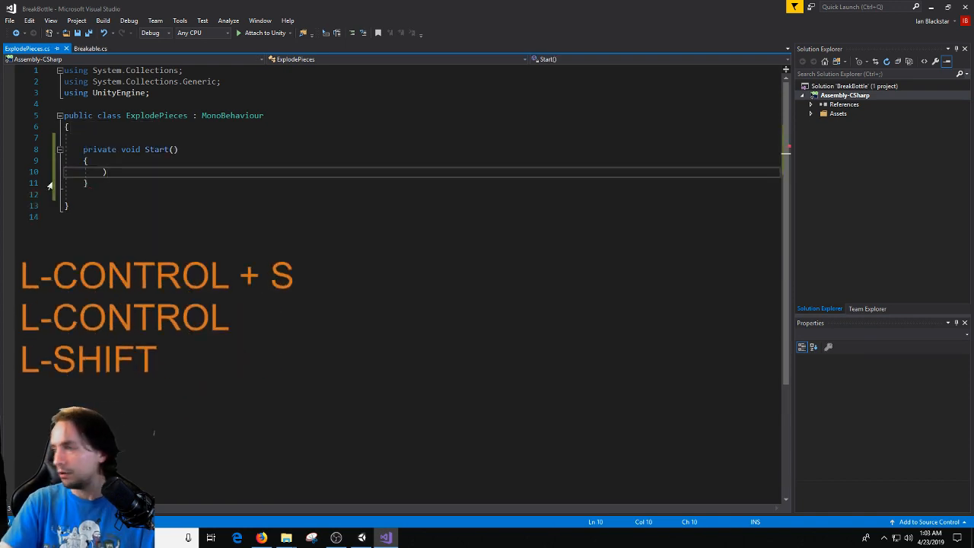
{"action": "left_click", "coordinate": [261, 538]}
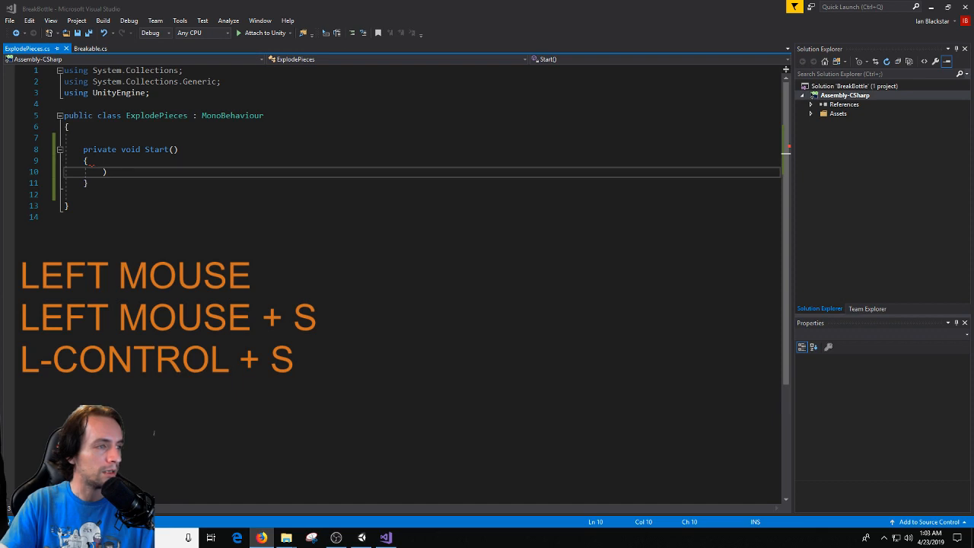
{"action": "left_click", "coordinate": [112, 136]}
{"action": "left_click", "coordinate": [107, 171]}
{"action": "key", "text": "BackSpace"}
Declare the field "private Rigidbody rb;" at the start of the ExplodePieces class and save the script.
{"action": "left_click", "coordinate": [107, 128]}
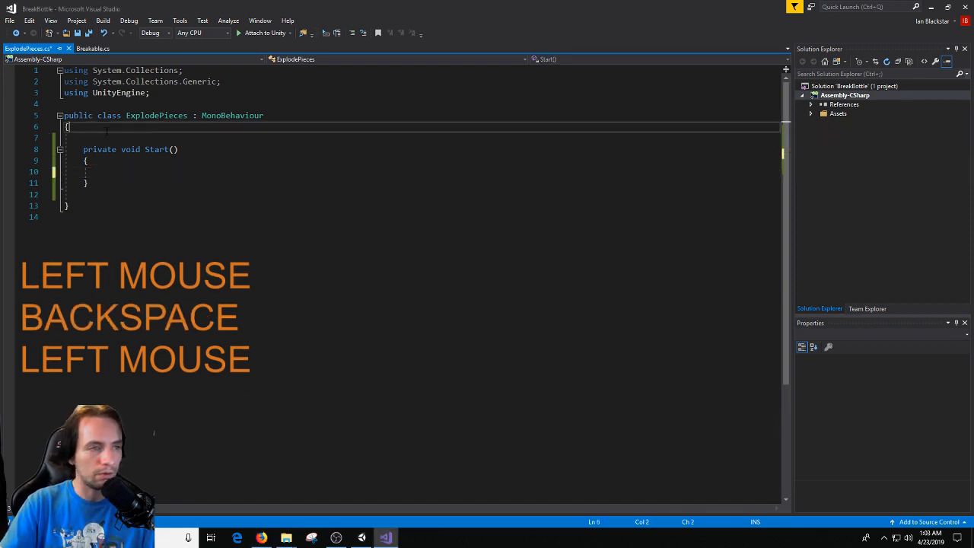
{"action": "key", "text": "Return"}
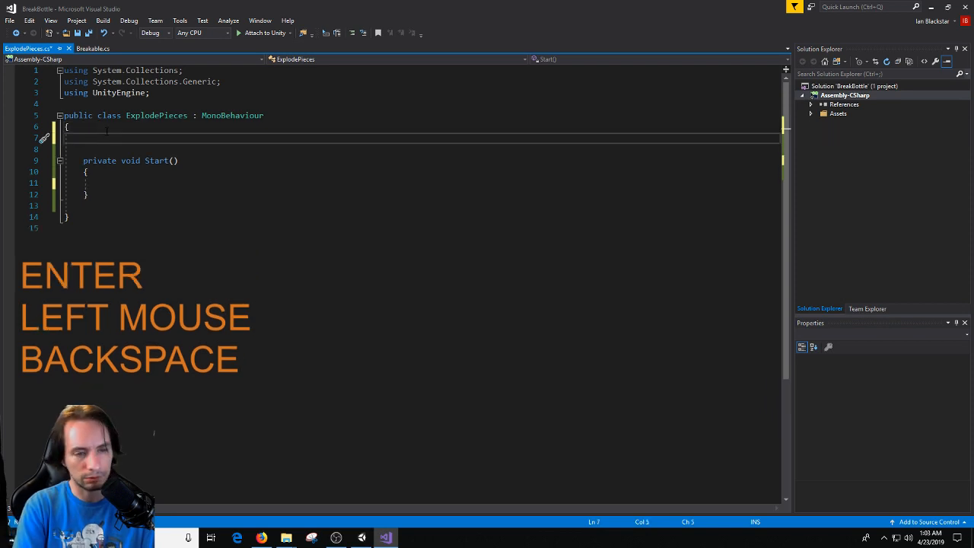
{"action": "type", "text": "private Rigi"}
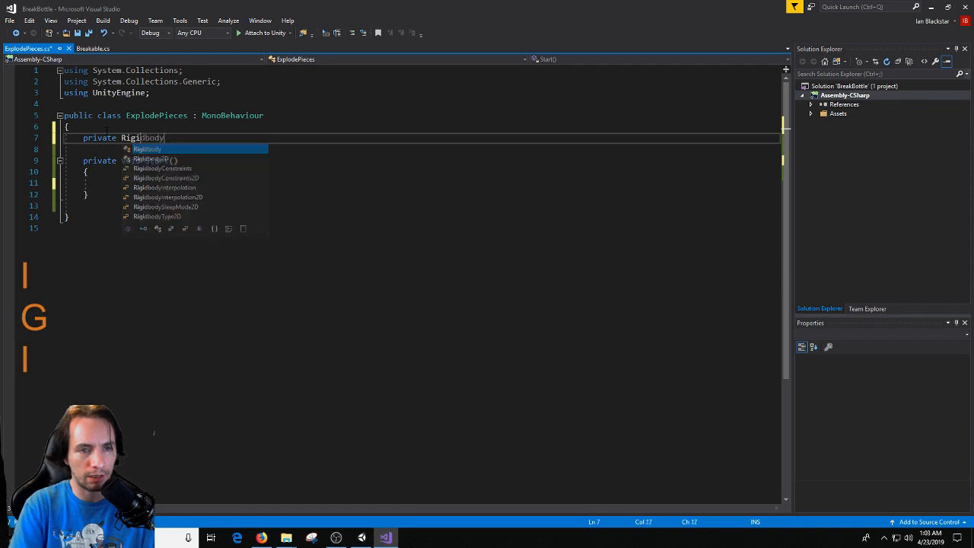
{"action": "key", "text": "Return"}
{"action": "type", "text": "rb;"}
{"action": "key", "text": "ctrl+s"}
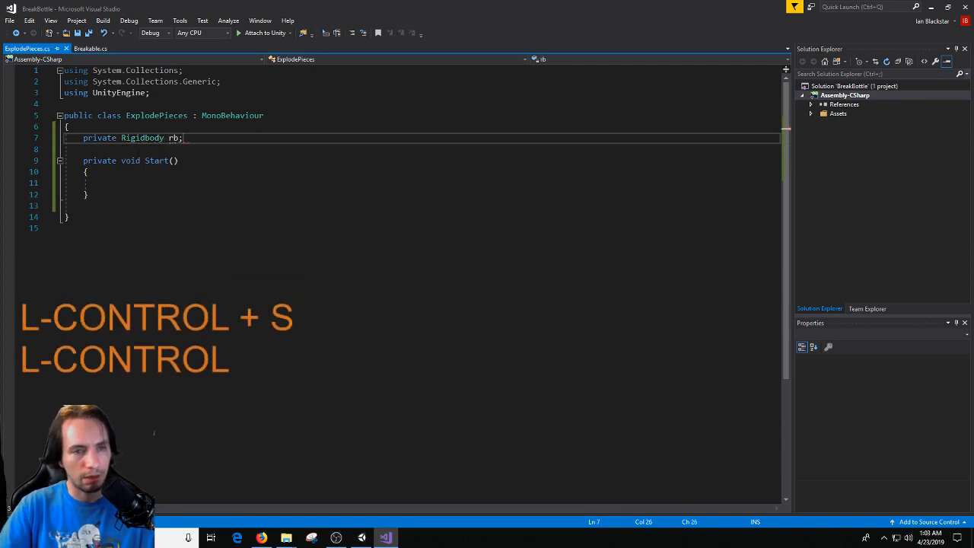
Assign "rb = GetComponent<Rigidbody>();" inside the Start method and save the script.
{"action": "left_click", "coordinate": [131, 183]}
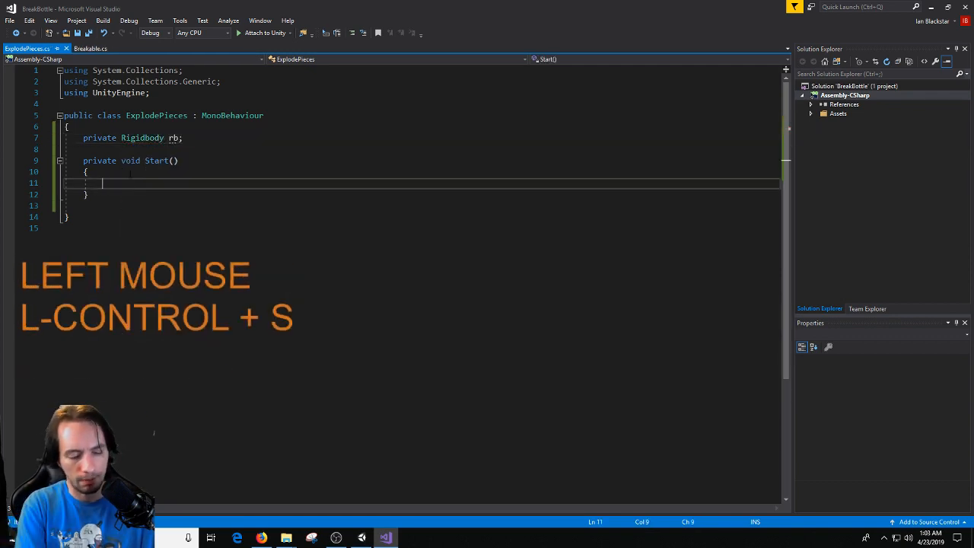
{"action": "type", "text": "rb = GetComponent com"}
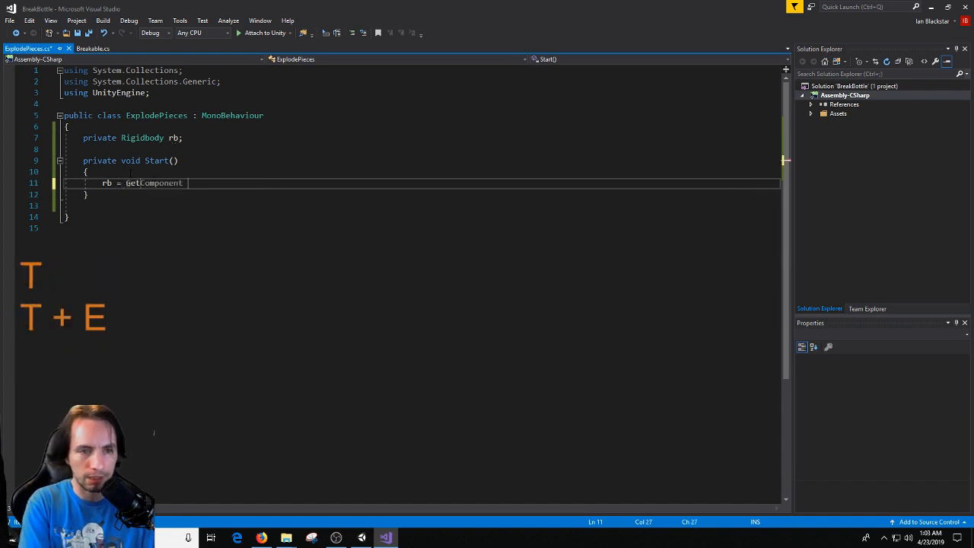
{"action": "key", "text": "BackSpace"}
{"action": "key", "text": "BackSpace"}
{"action": "key", "text": "BackSpace"}
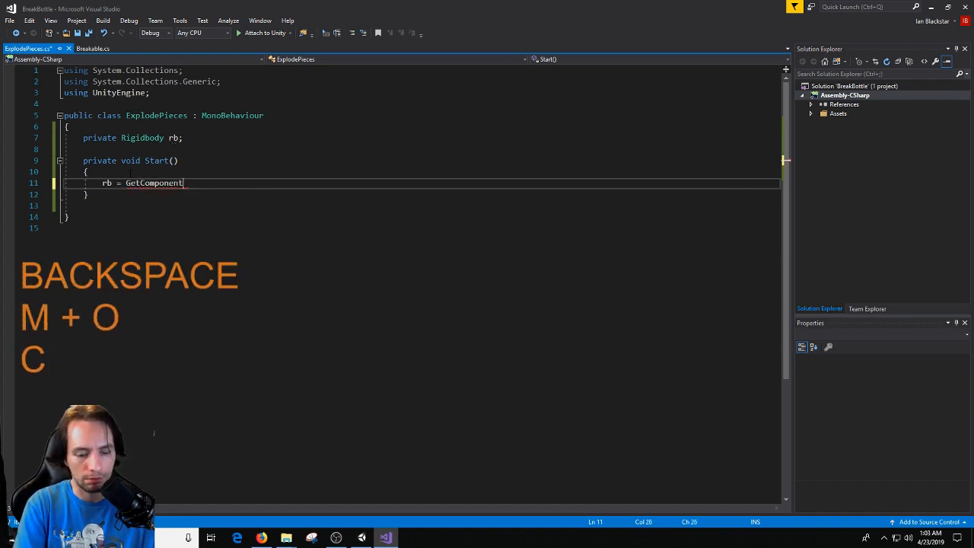
{"action": "type", "text": "<>"}
{"action": "key", "text": "Left"}
{"action": "type", "text": "Rigi"}
{"action": "key", "text": "Return"}
{"action": "key", "text": "Right"}
{"action": "type", "text": "();"}
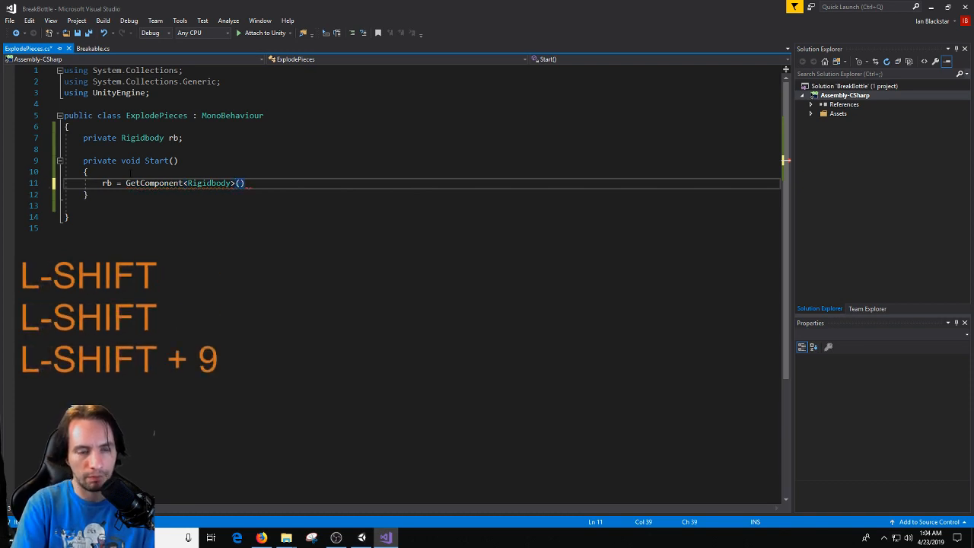
{"action": "key", "text": "ctrl+s"}
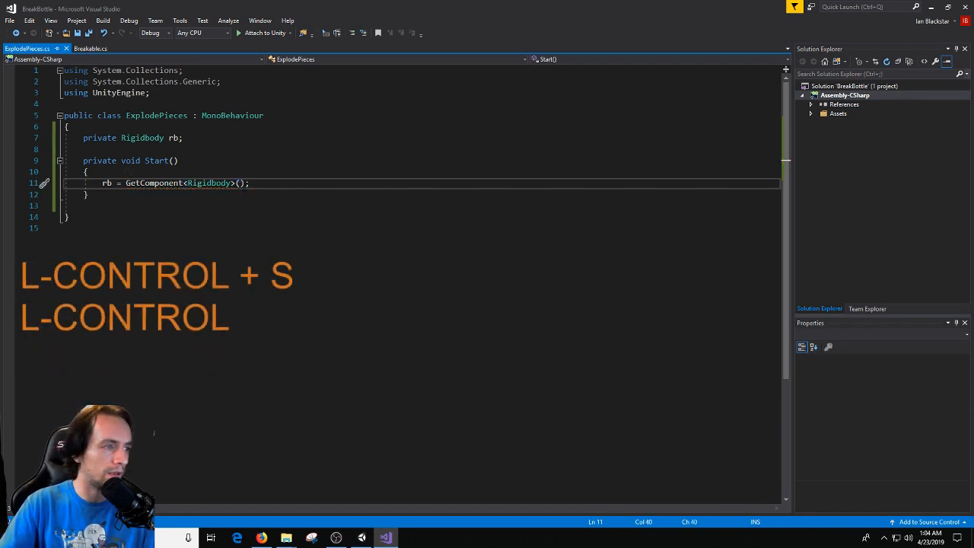
Add an rb.AddExplosionForce call in Start with force 3 and transform.position as the explosion position.
{"action": "key", "text": "Return"}
{"action": "key", "text": "Return"}
{"action": "type", "text": "rb."}
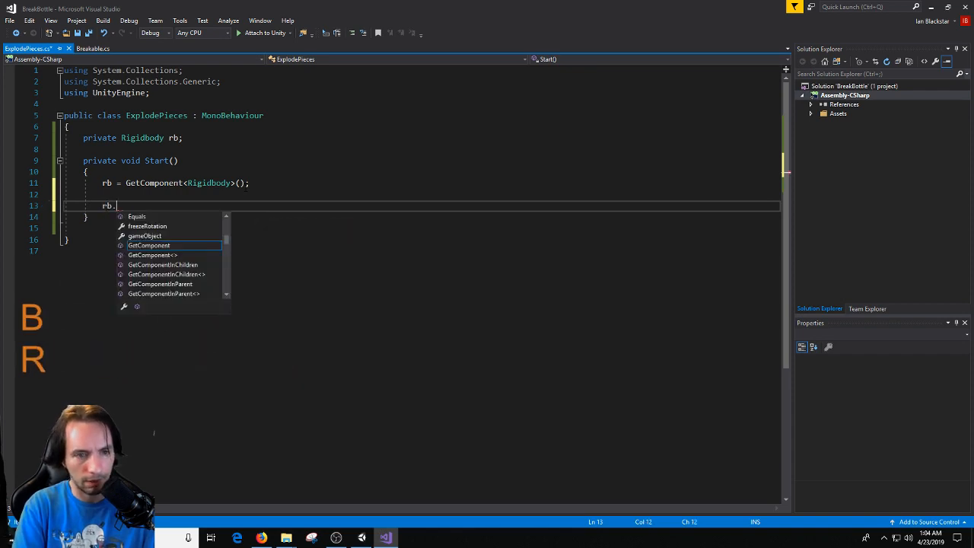
{"action": "type", "text": "Add"}
{"action": "key", "text": "Return"}
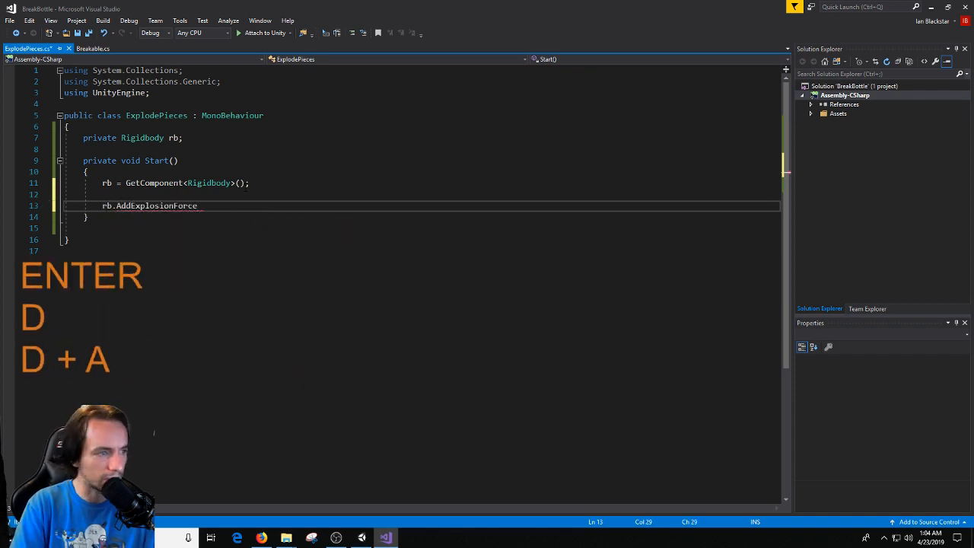
{"action": "type", "text": "()"}
{"action": "key", "text": "Left"}
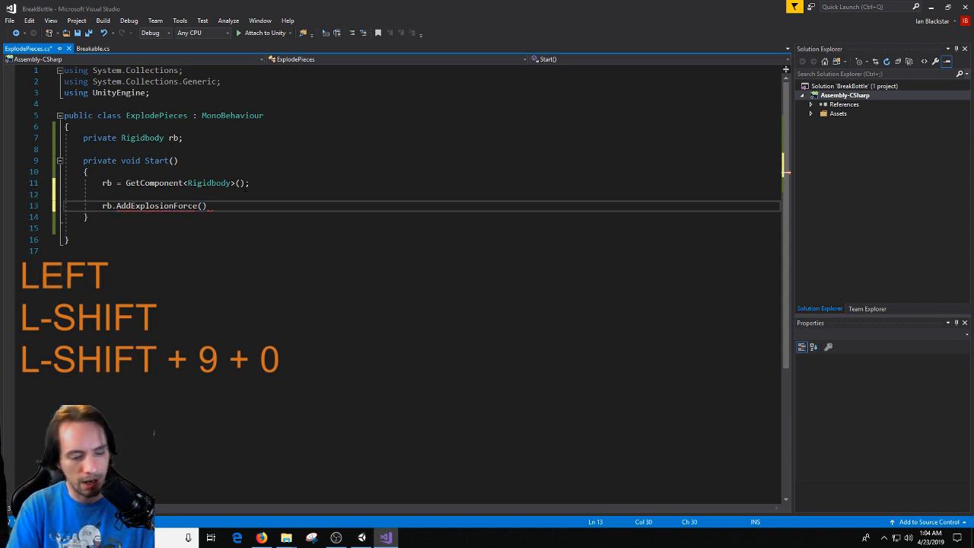
{"action": "type", "text": "3,"}
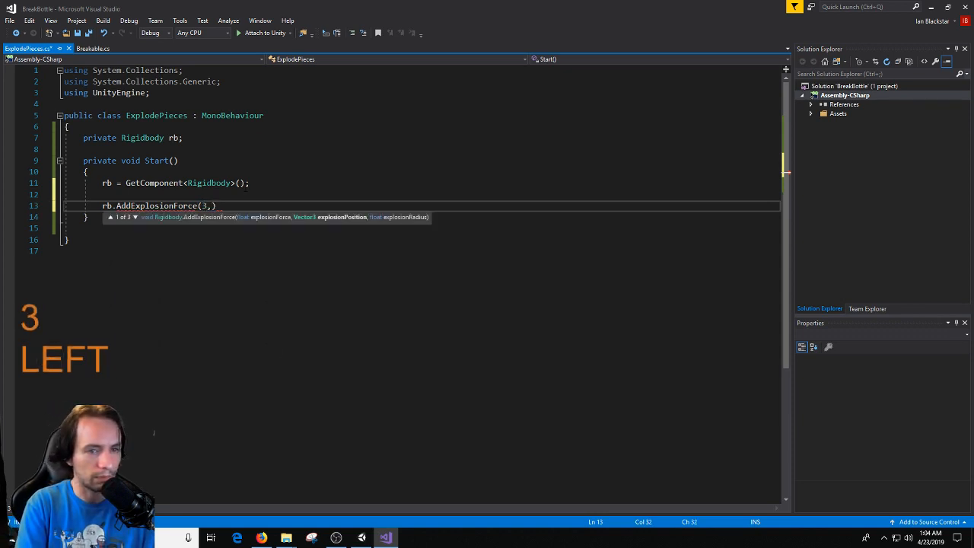
{"action": "type", "text": "trans"}
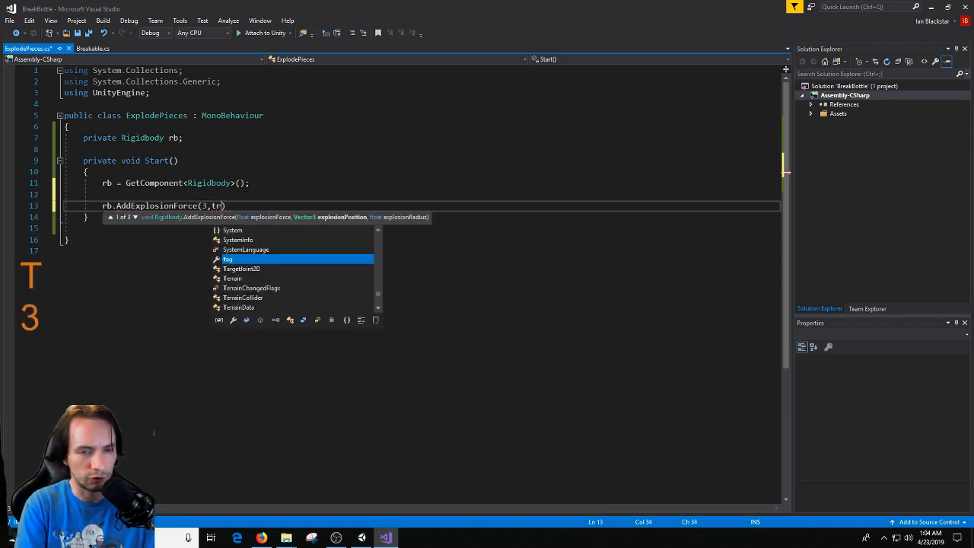
{"action": "key", "text": "Return"}
{"action": "type", "text": ".position,"}
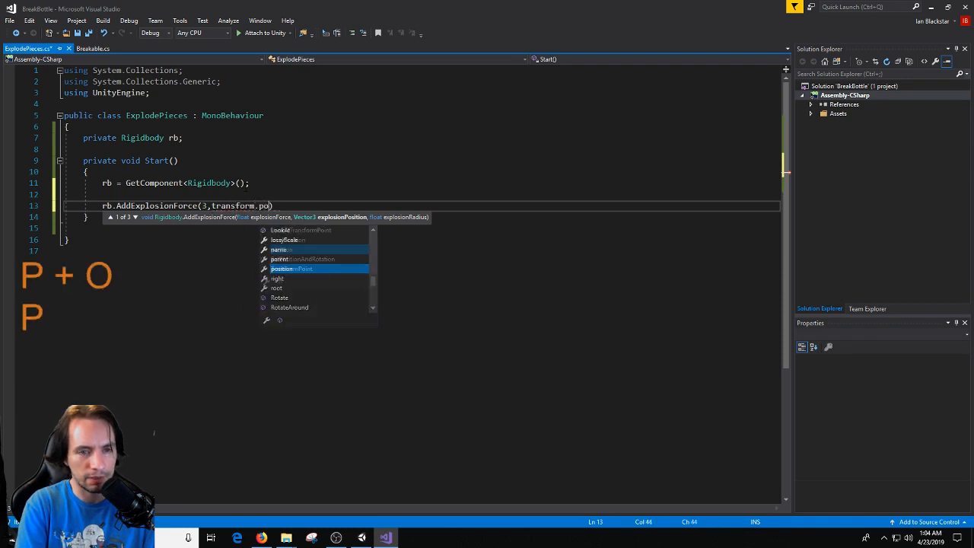
{"action": "type", "text": " radiu"}
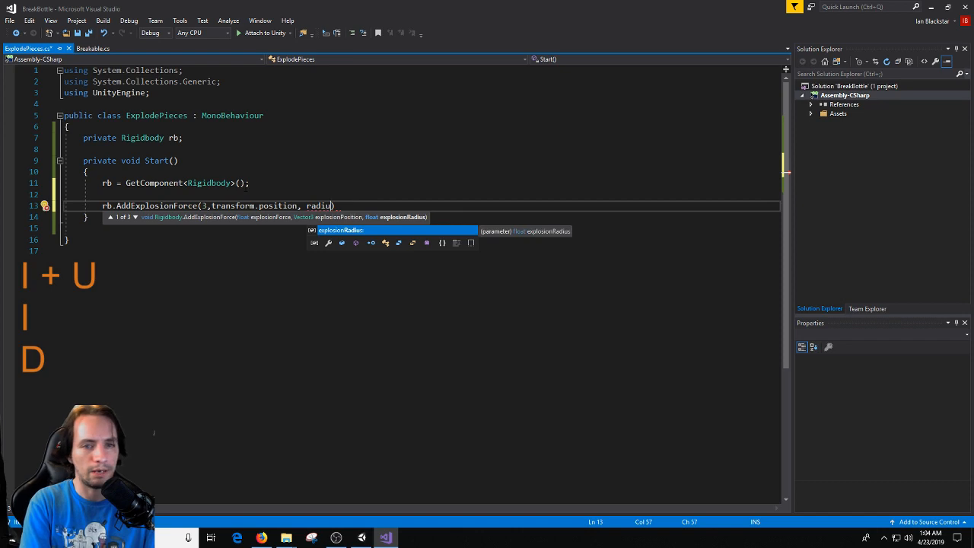
{"action": "type", "text": "s,"}
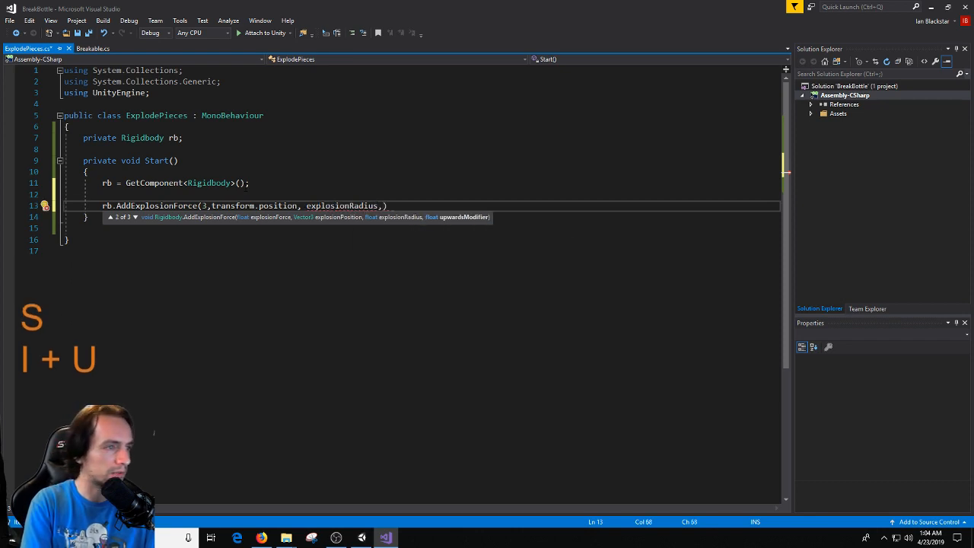
{"action": "key", "text": "BackSpace"}
{"action": "key", "text": "BackSpace"}
{"action": "key", "text": "BackSpace"}
{"action": "key", "text": "BackSpace"}
{"action": "key", "text": "BackSpace"}
{"action": "key", "text": "BackSpace"}
{"action": "key", "text": "BackSpace"}
{"action": "key", "text": "BackSpace"}
{"action": "key", "text": "BackSpace"}
{"action": "key", "text": "BackSpace"}
{"action": "key", "text": "BackSpace"}
{"action": "key", "text": "BackSpace"}
{"action": "key", "text": "BackSpace"}
{"action": "key", "text": "BackSpace"}
{"action": "key", "text": "BackSpace"}
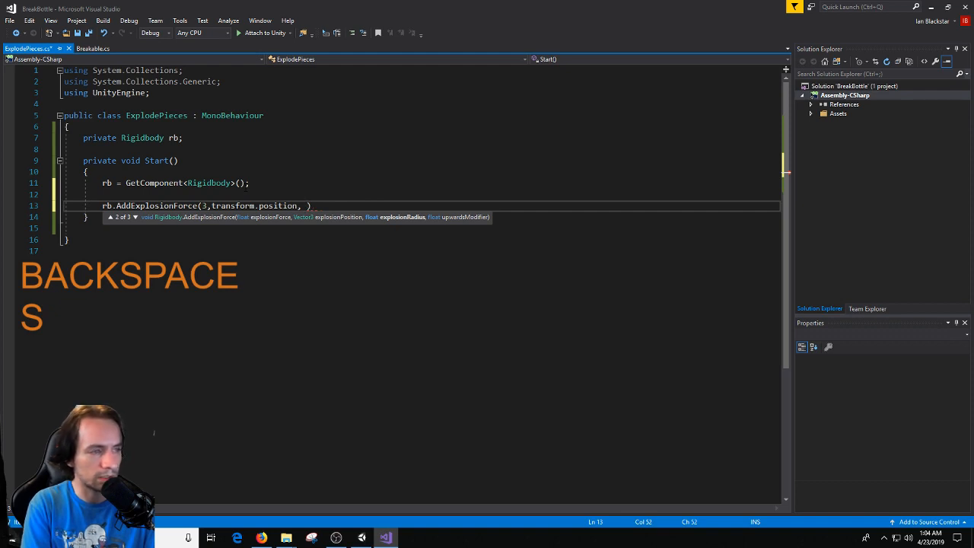
Complete the AddExplosionForce call with an explosion radius of 2 and an upwards modifier of 3.0f, and save the script.
{"action": "type", "text": "2"}
{"action": "key", "text": "BackSpace"}
{"action": "type", "text": ","}
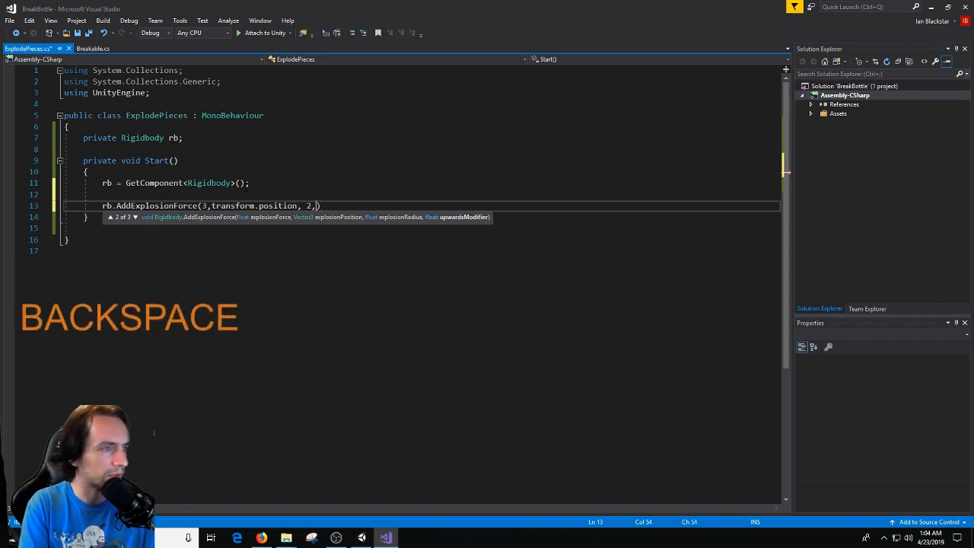
{"action": "type", "text": " 3.0f"}
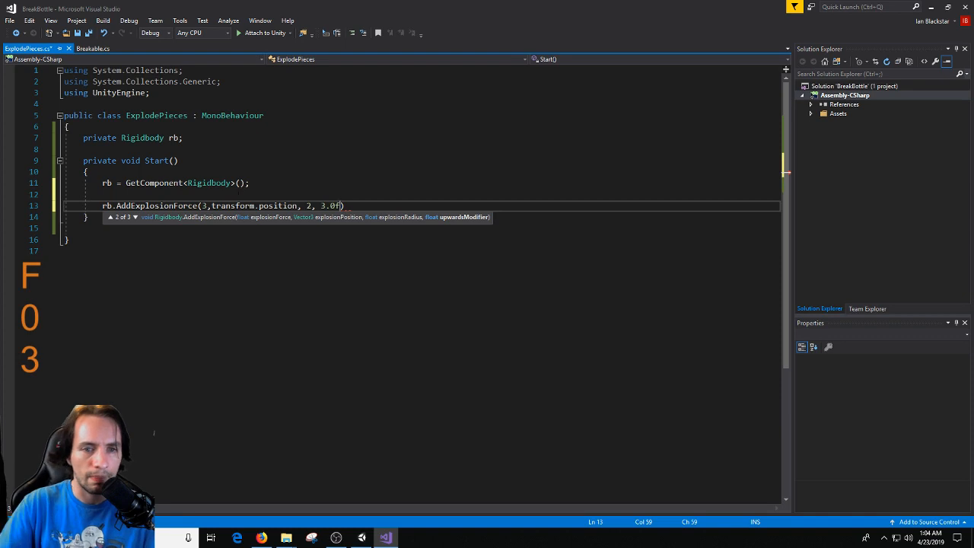
{"action": "left_click", "coordinate": [348, 205]}
{"action": "type", "text": ";"}
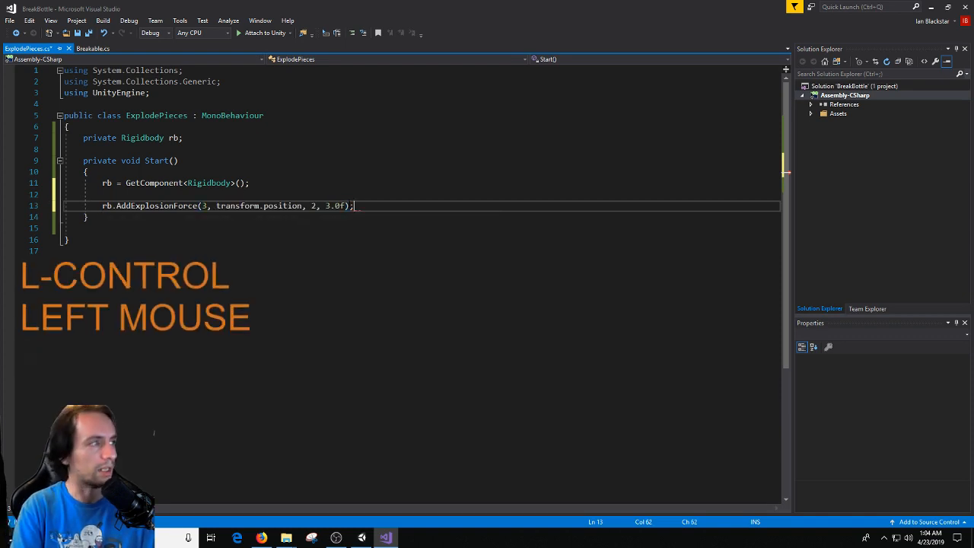
{"action": "key", "text": "ctrl+s"}
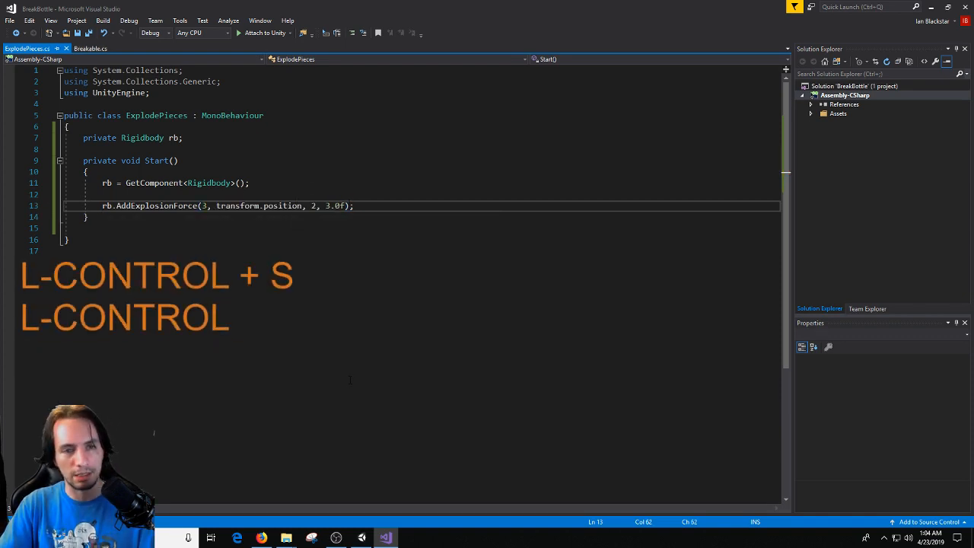
Switch to Unity, run the scene briefly and stop it.
{"action": "left_click", "coordinate": [361, 538]}
{"action": "left_click", "coordinate": [458, 31]}
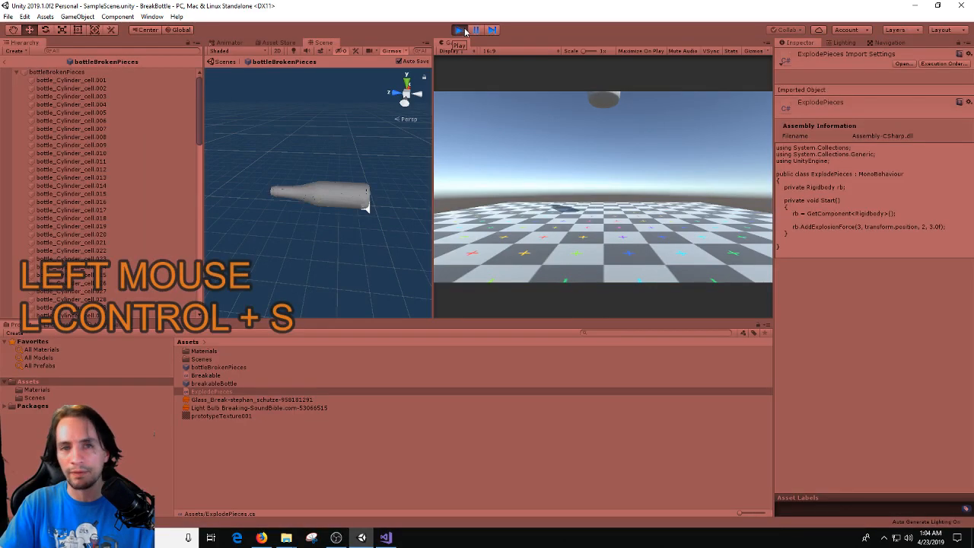
{"action": "left_click", "coordinate": [459, 31]}
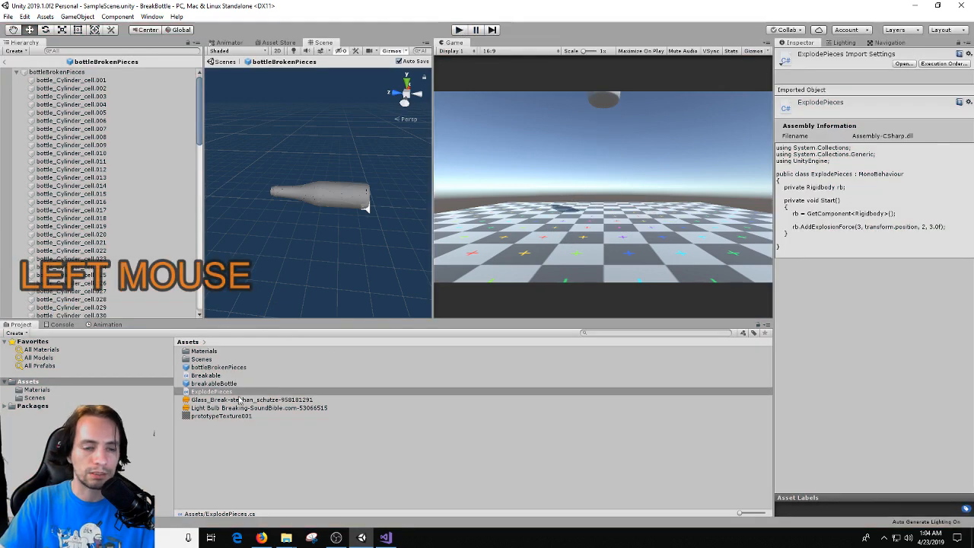
Attach the ExplodePieces script to the child pieces of bottleBrokenPieces, save, and test-run the scene.
{"action": "right_click", "coordinate": [74, 72]}
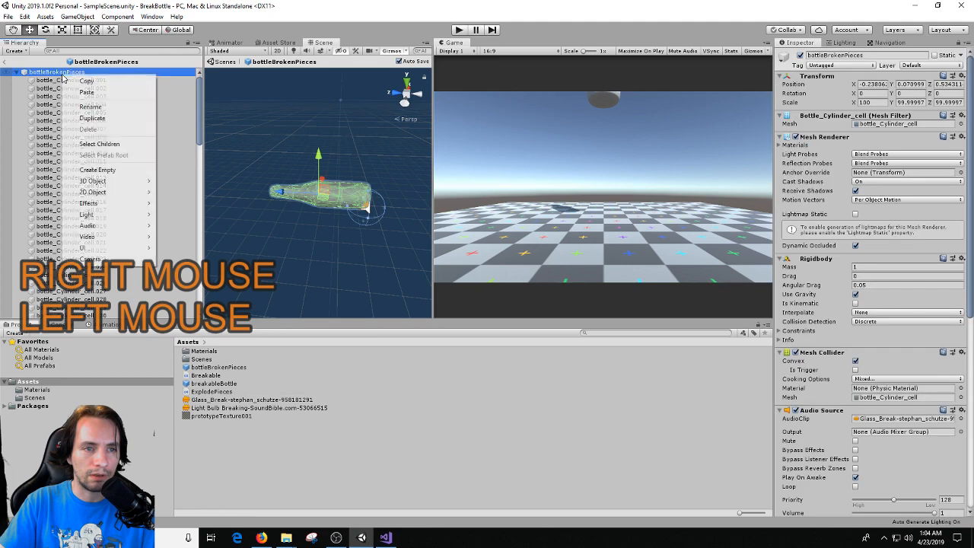
{"action": "left_click", "coordinate": [99, 143]}
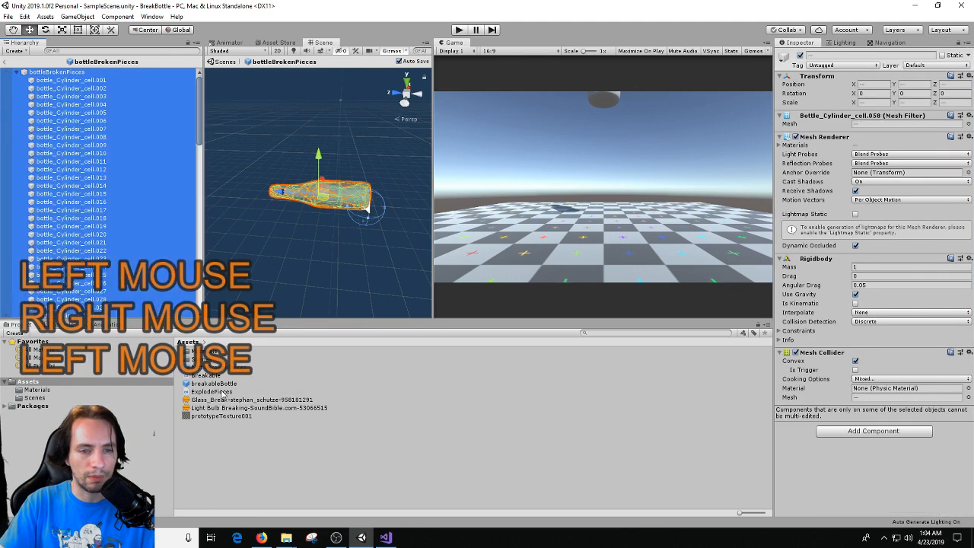
{"action": "left_click_drag", "start_coordinate": [223, 395], "coordinate": [828, 308]}
{"action": "left_click_drag", "start_coordinate": [631, 335], "coordinate": [225, 371]}
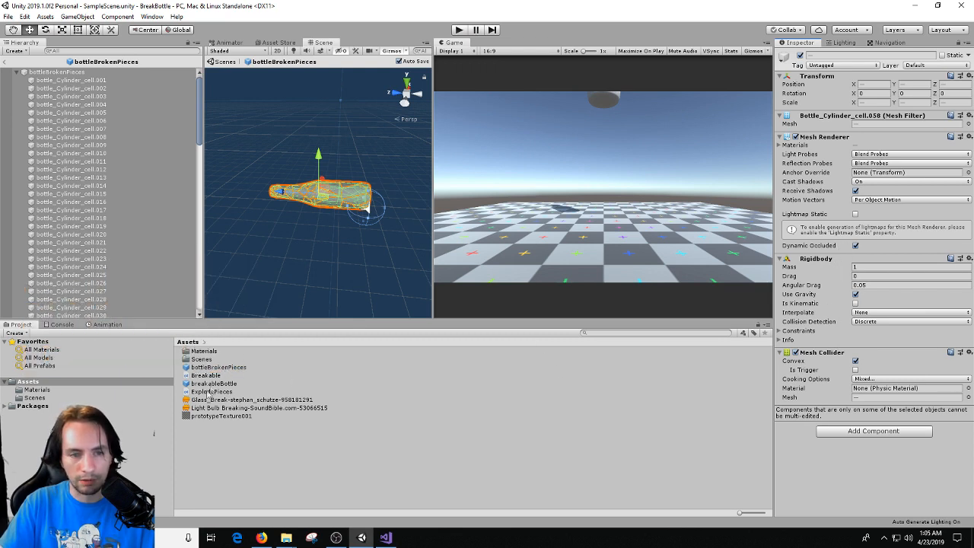
{"action": "left_click_drag", "start_coordinate": [208, 393], "coordinate": [836, 405]}
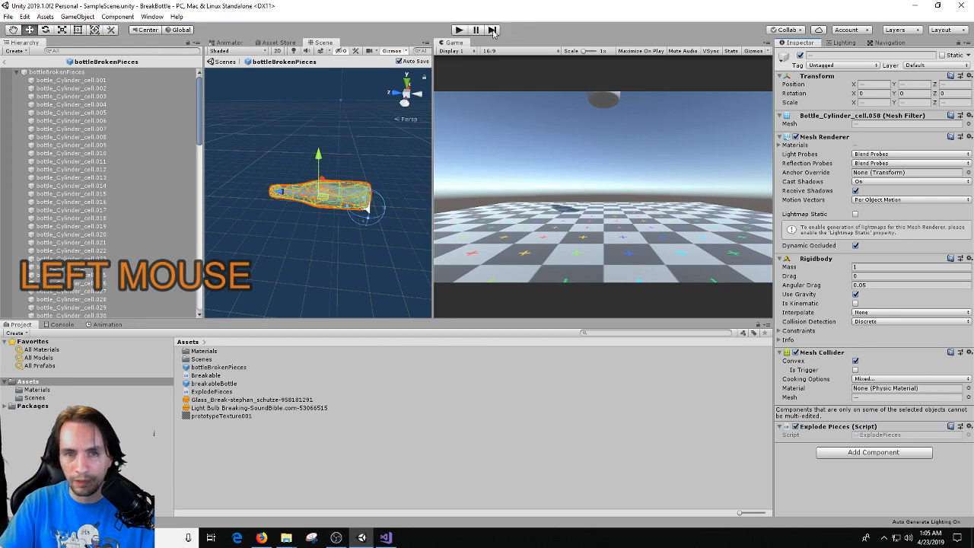
{"action": "key", "text": "ctrl+s"}
{"action": "left_click", "coordinate": [460, 29]}
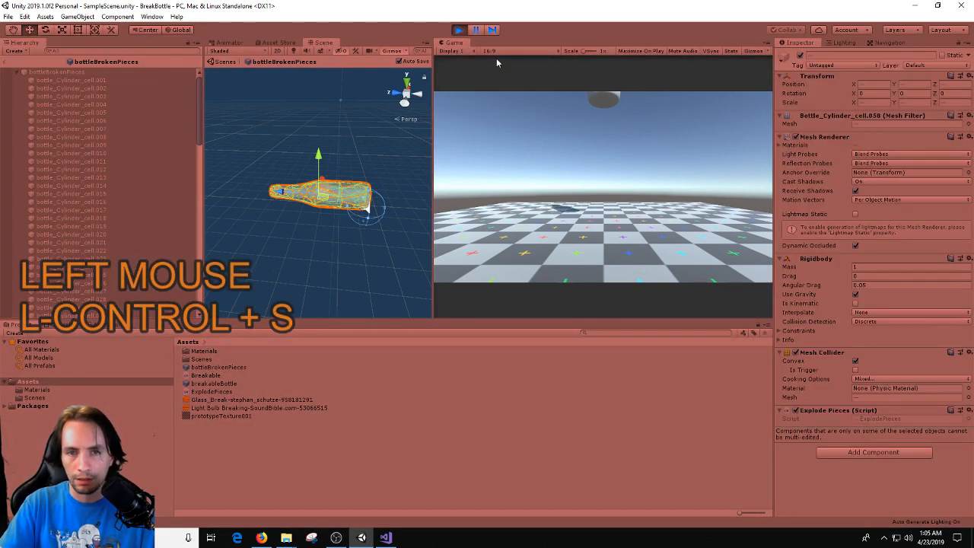
{"action": "left_click", "coordinate": [460, 31]}
In Visual Studio, add print("Exploddde!!"); above the AddExplosionForce call in Start and save the script.
{"action": "left_click", "coordinate": [388, 538]}
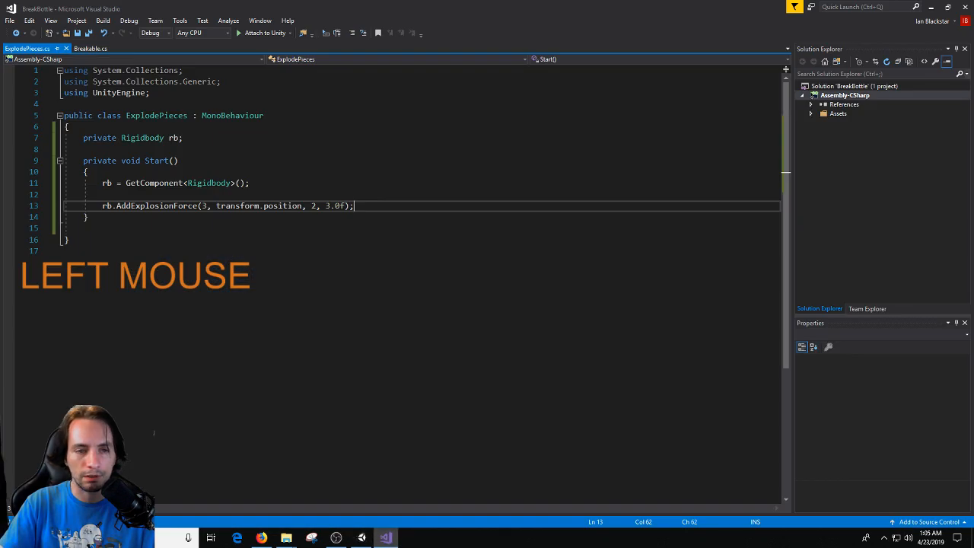
{"action": "left_click", "coordinate": [221, 195]}
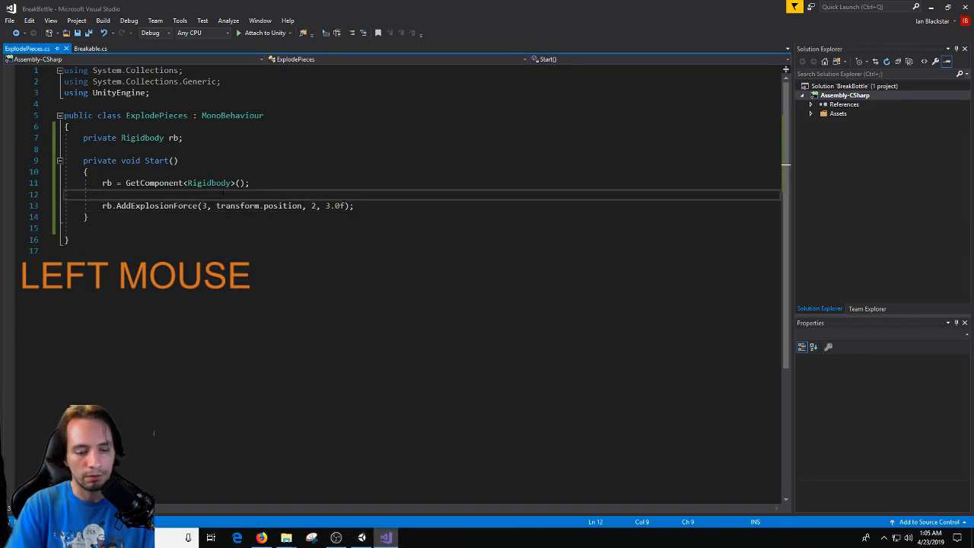
{"action": "type", "text": "print()"}
{"action": "key", "text": "Left"}
{"action": "type", "text": "\"\"Exploddde!!"}
{"action": "key", "text": "Right"}
{"action": "key", "text": "Right"}
{"action": "type", "text": ";"}
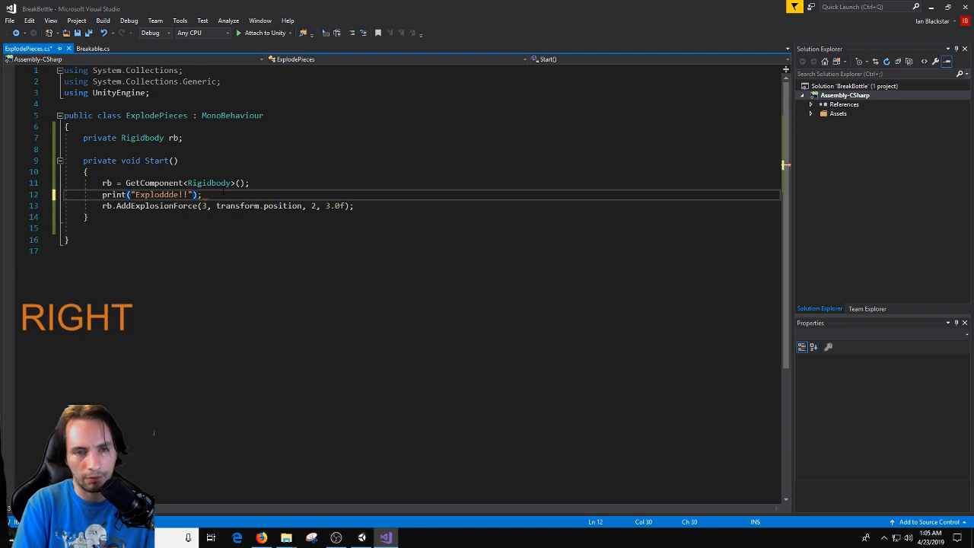
{"action": "key", "text": "ctrl+s"}
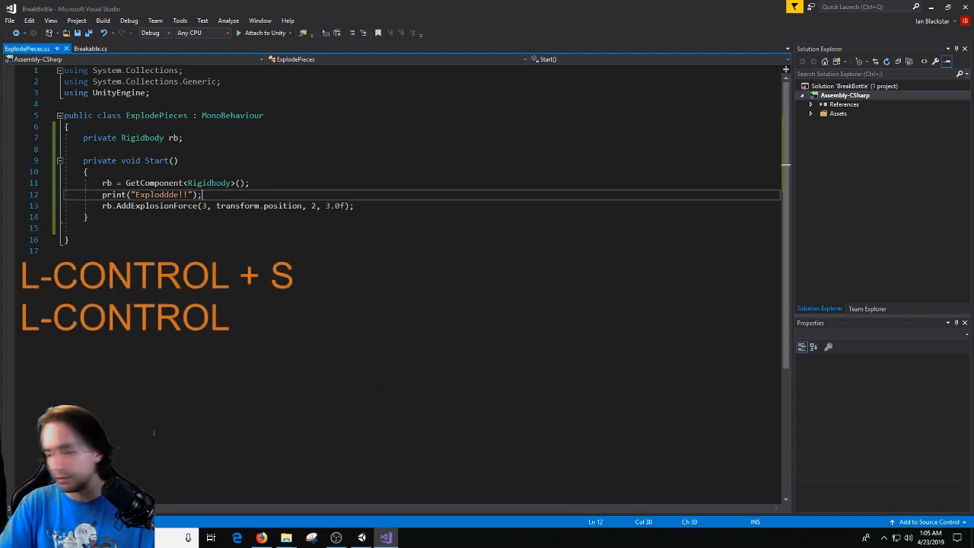
Run and stop the scene in Unity, check the Console for the explosion print messages, and clear the log.
{"action": "left_click", "coordinate": [362, 537]}
{"action": "left_click", "coordinate": [457, 30]}
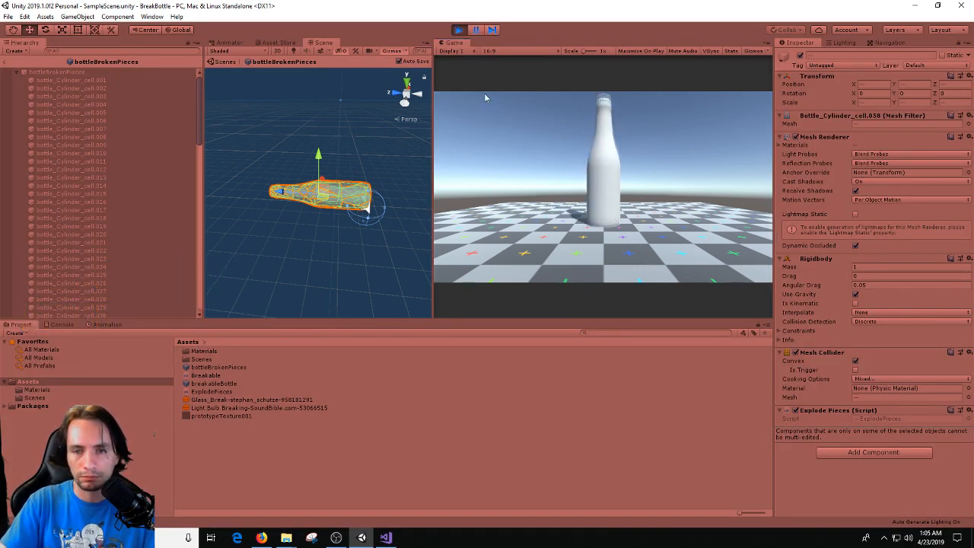
{"action": "left_click", "coordinate": [459, 30]}
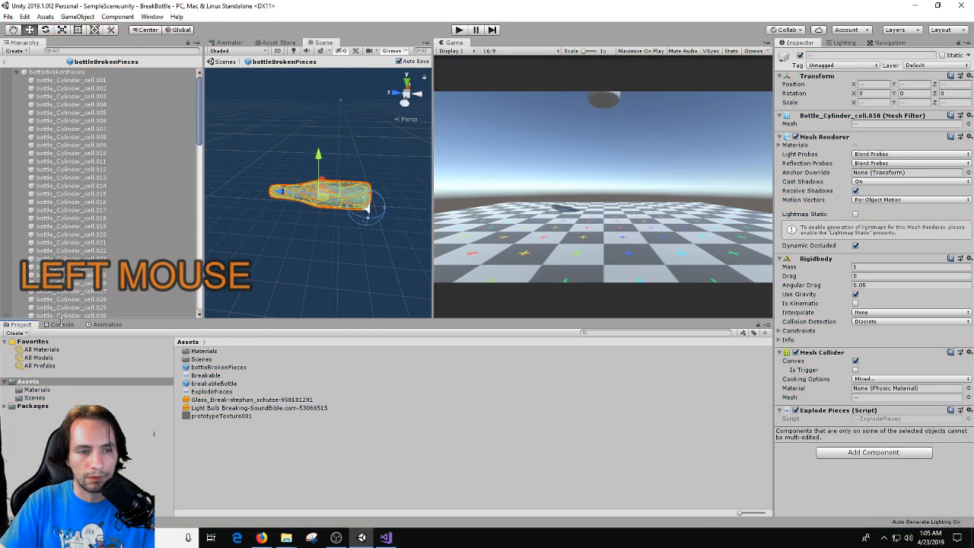
{"action": "left_click_drag", "start_coordinate": [59, 319], "coordinate": [61, 323]}
{"action": "left_click", "coordinate": [64, 328]}
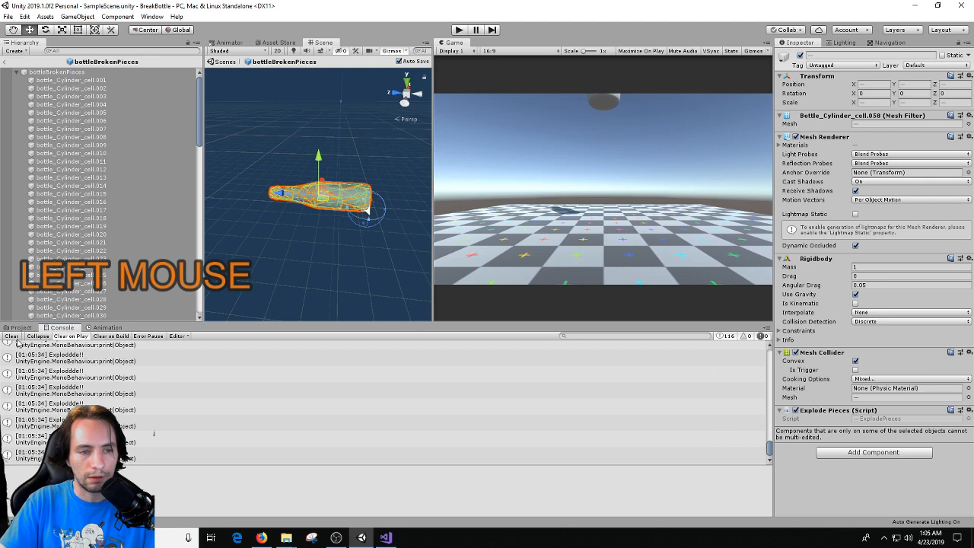
{"action": "left_click", "coordinate": [11, 336]}
Switch to Visual Studio and remove the print statement from the Start method of ExplodePieces.
{"action": "left_click", "coordinate": [386, 538]}
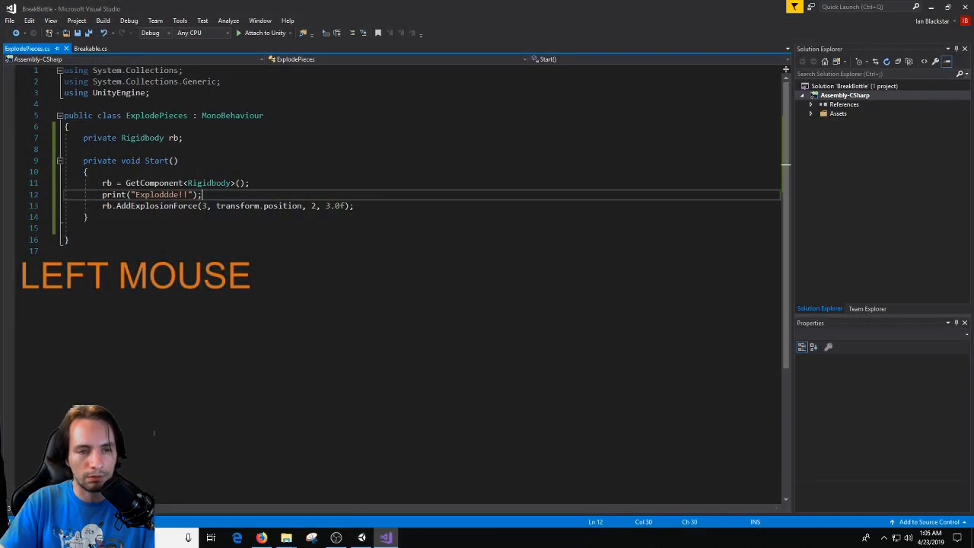
{"action": "left_click_drag", "start_coordinate": [201, 194], "coordinate": [102, 195]}
{"action": "key", "text": "BackSpace"}
Set the AddExplosionForce call's explosion force to 10 and its radius to 5, and save the script.
{"action": "left_click", "coordinate": [207, 205]}
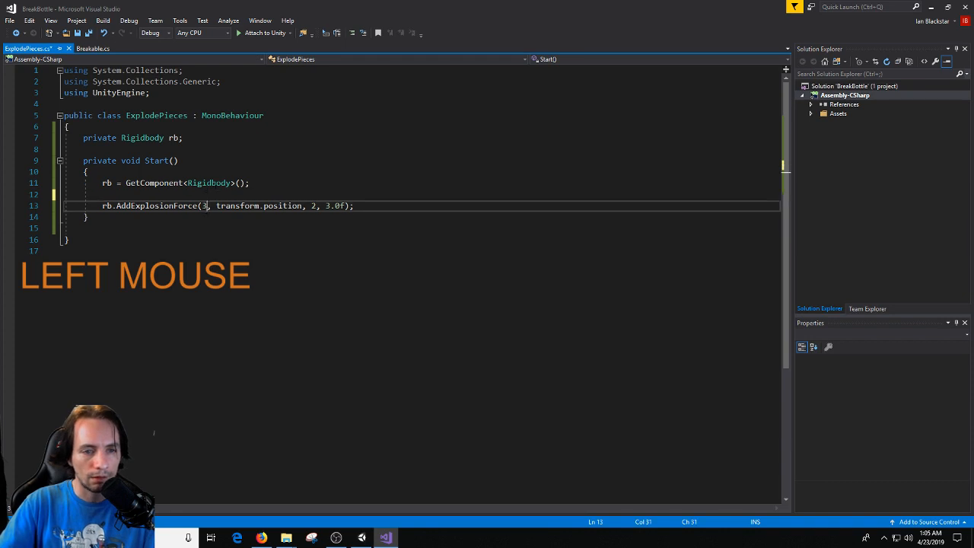
{"action": "key", "text": "BackSpace"}
{"action": "type", "text": "10"}
{"action": "left_click", "coordinate": [315, 246]}
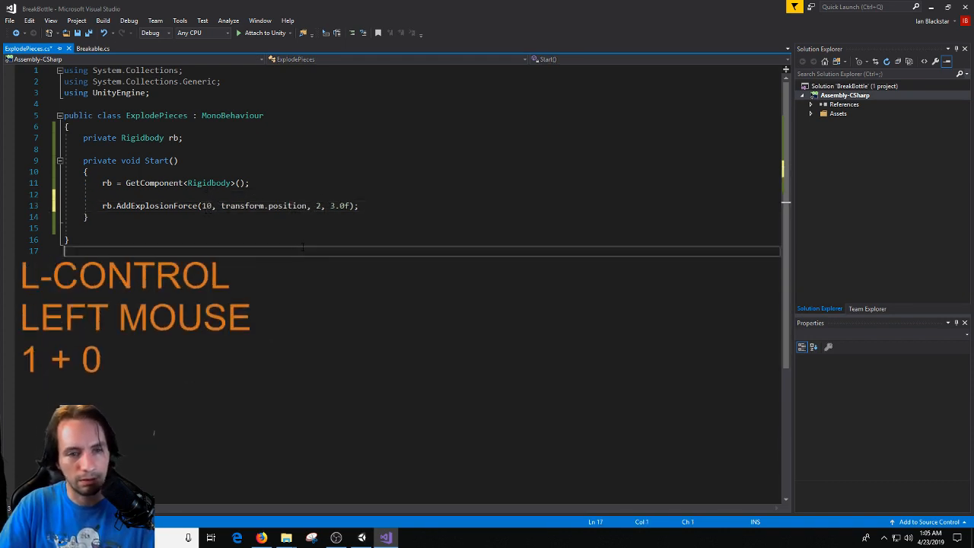
{"action": "key", "text": "ctrl+s"}
{"action": "double_click", "coordinate": [319, 205]}
{"action": "type", "text": "5"}
{"action": "left_click", "coordinate": [345, 255]}
{"action": "key", "text": "ctrl+s"}
Switch to Unity and run the scene to test how the changed explosion force scatters the bottle pieces.
{"action": "left_click", "coordinate": [362, 537]}
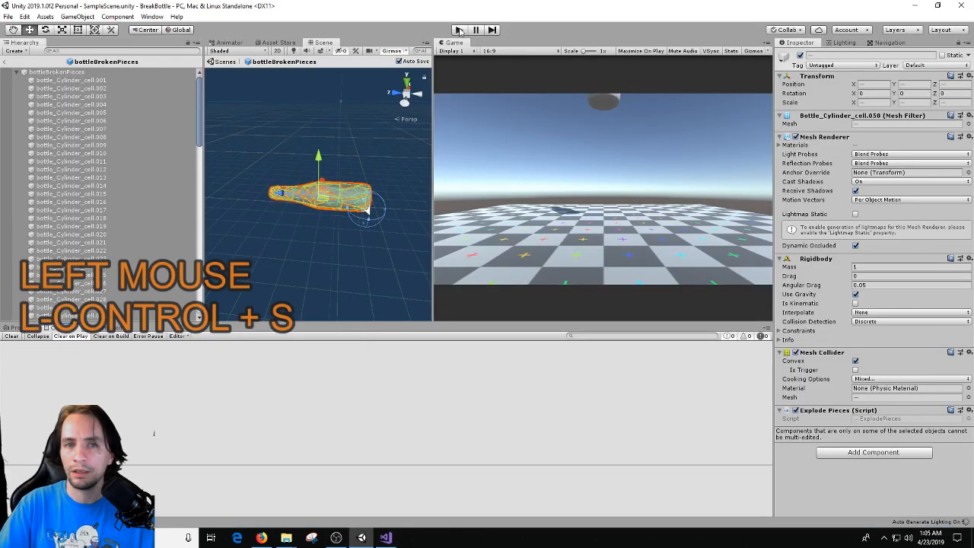
{"action": "left_click", "coordinate": [459, 30]}
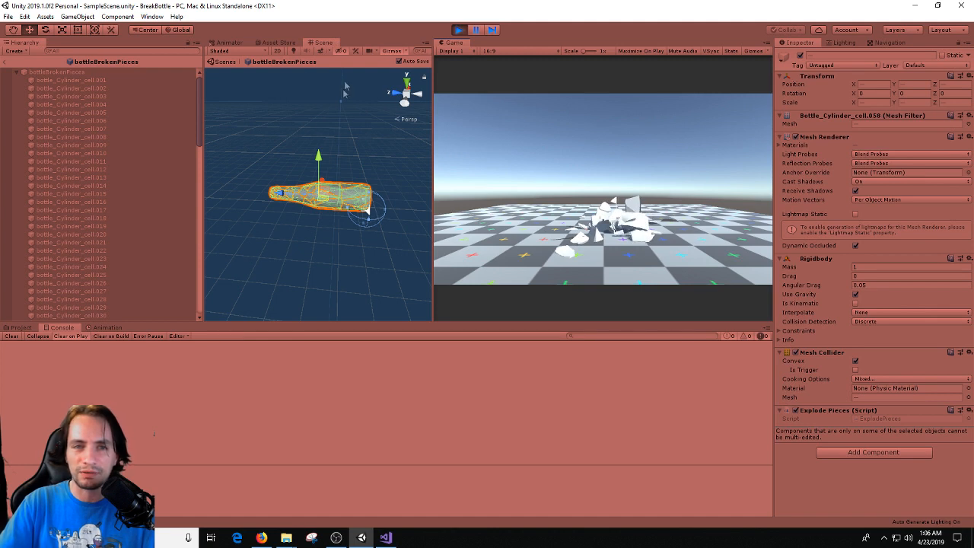
{"action": "left_click", "coordinate": [237, 43]}
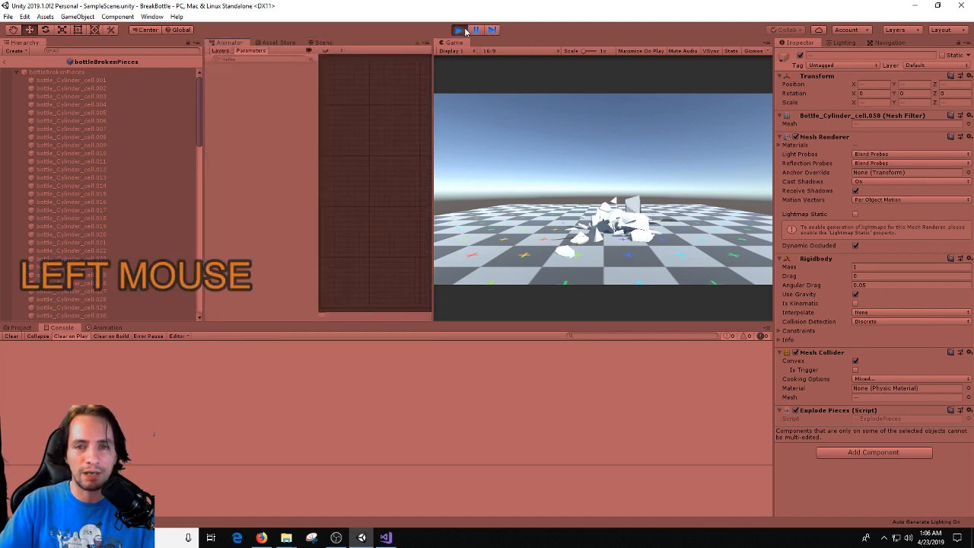